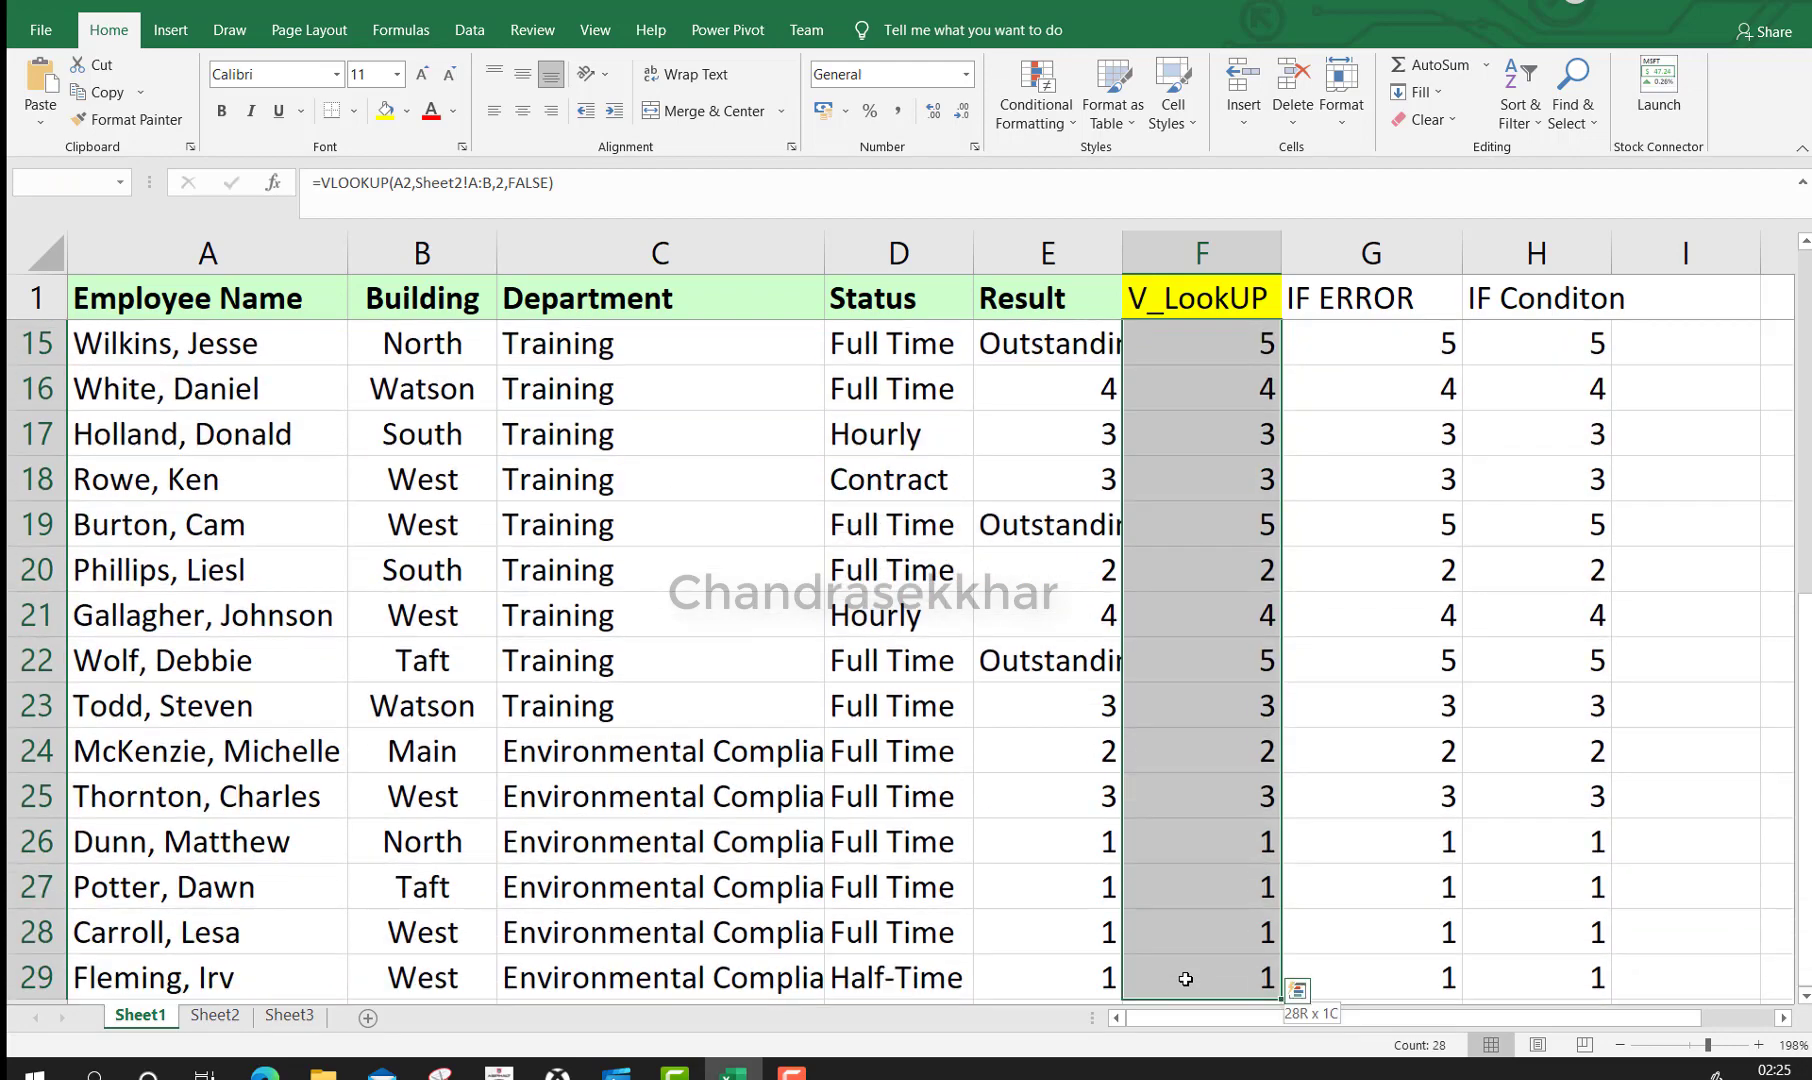
Clear the existing results in F2:F29 under the V_LookUP header and return to F2
key("Delete")
key("Up")
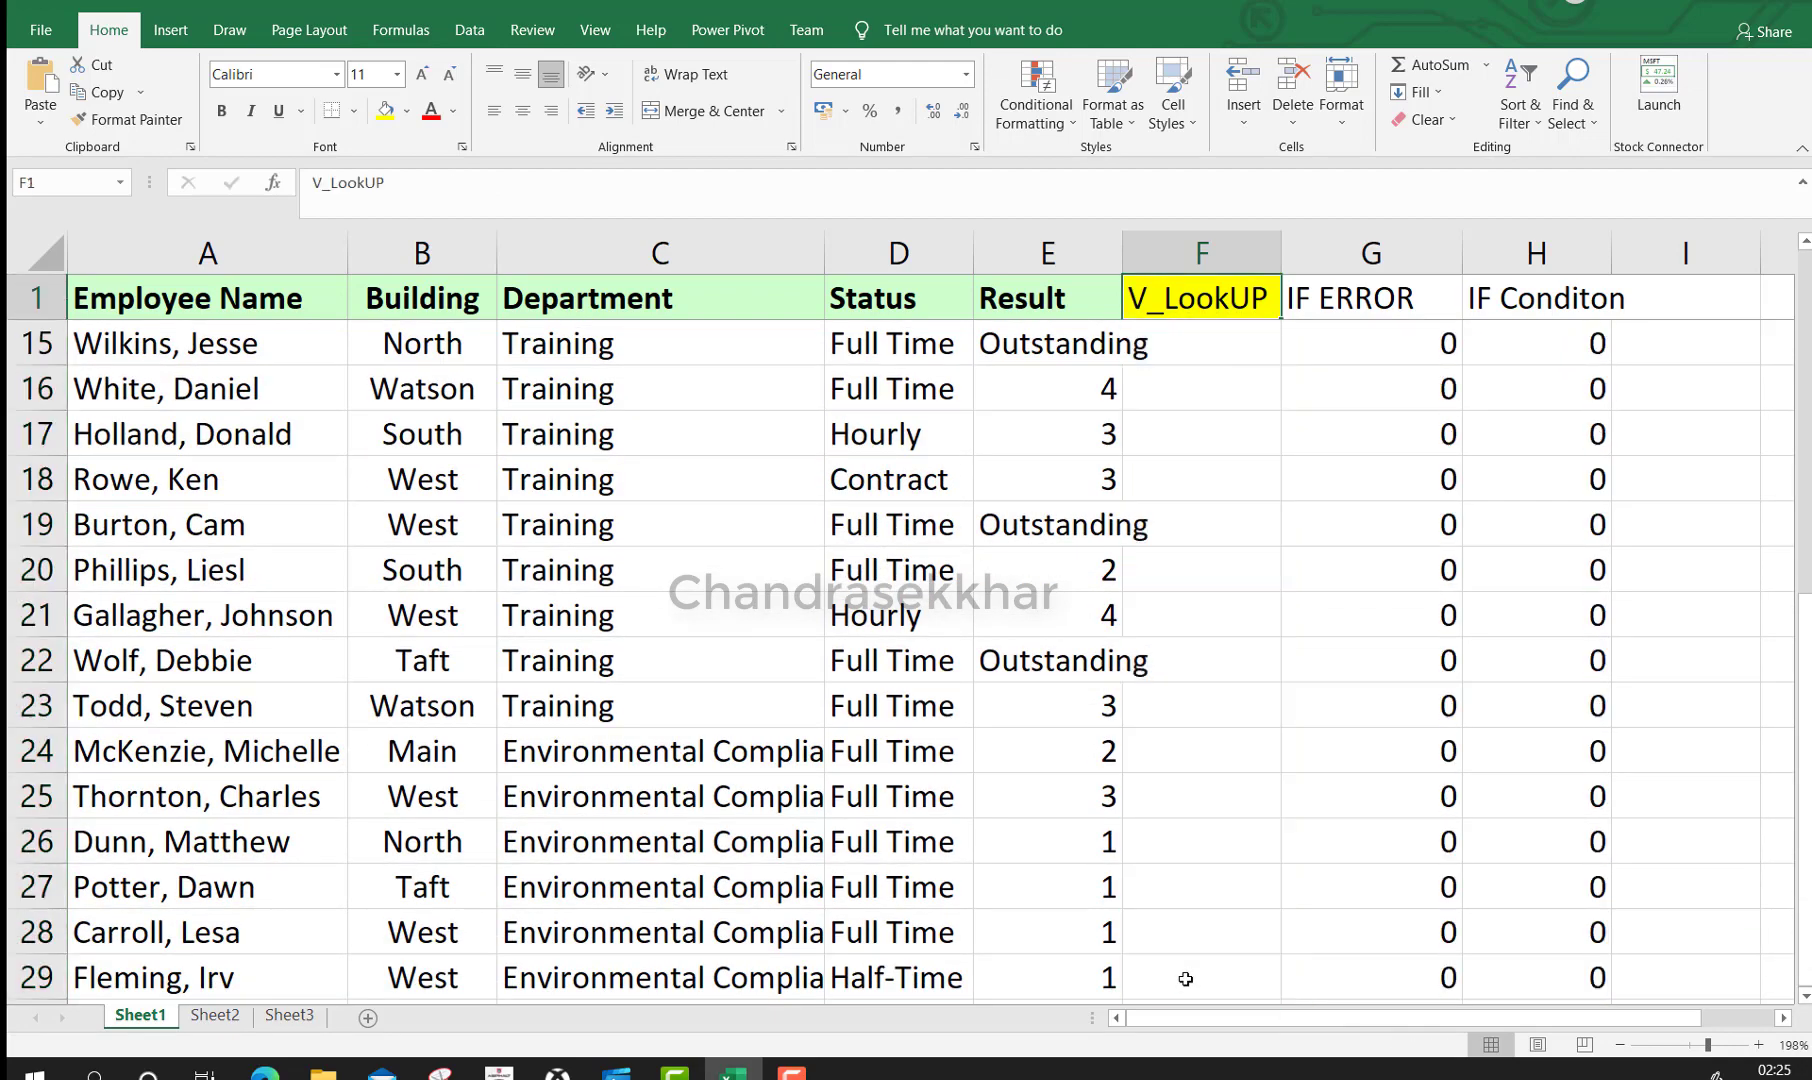
key("Down")
key("Up")
key("Down")
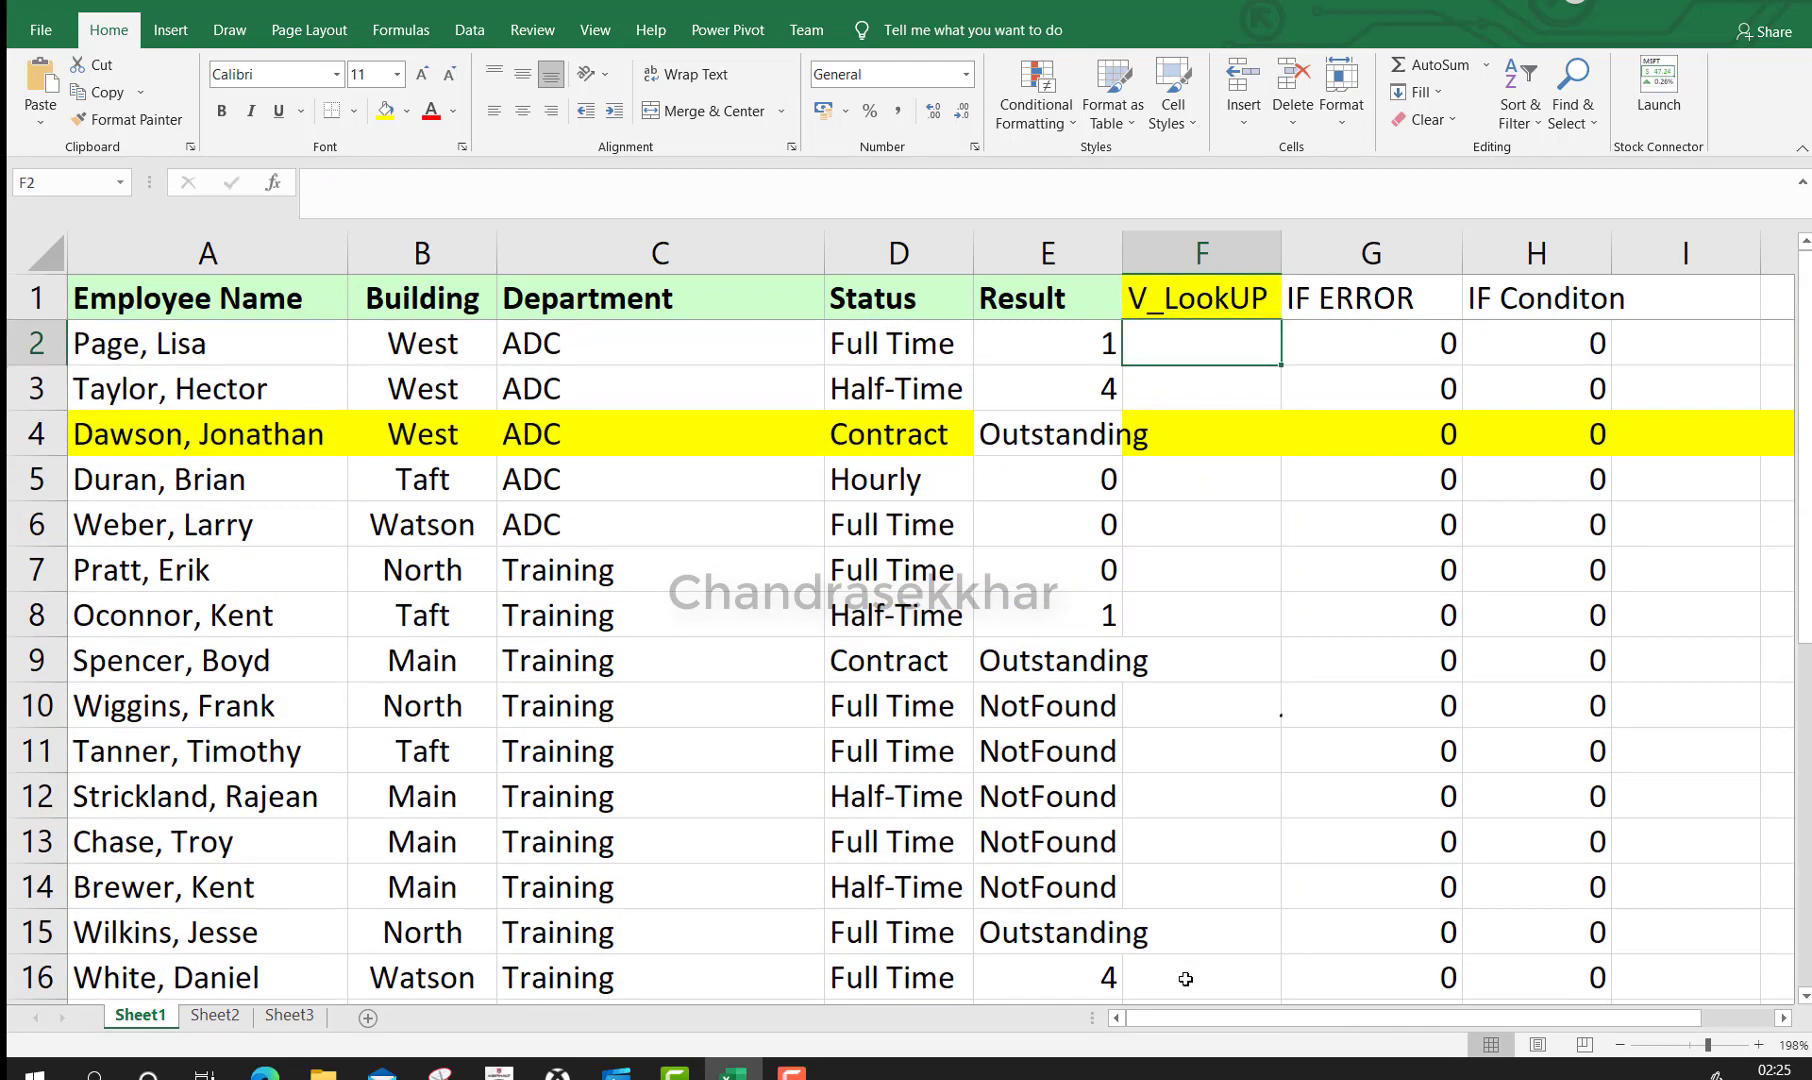
Start a VLOOKUP formula in F2 with A2, the first employee name, as the lookup value
type("=vl")
key("Tab")
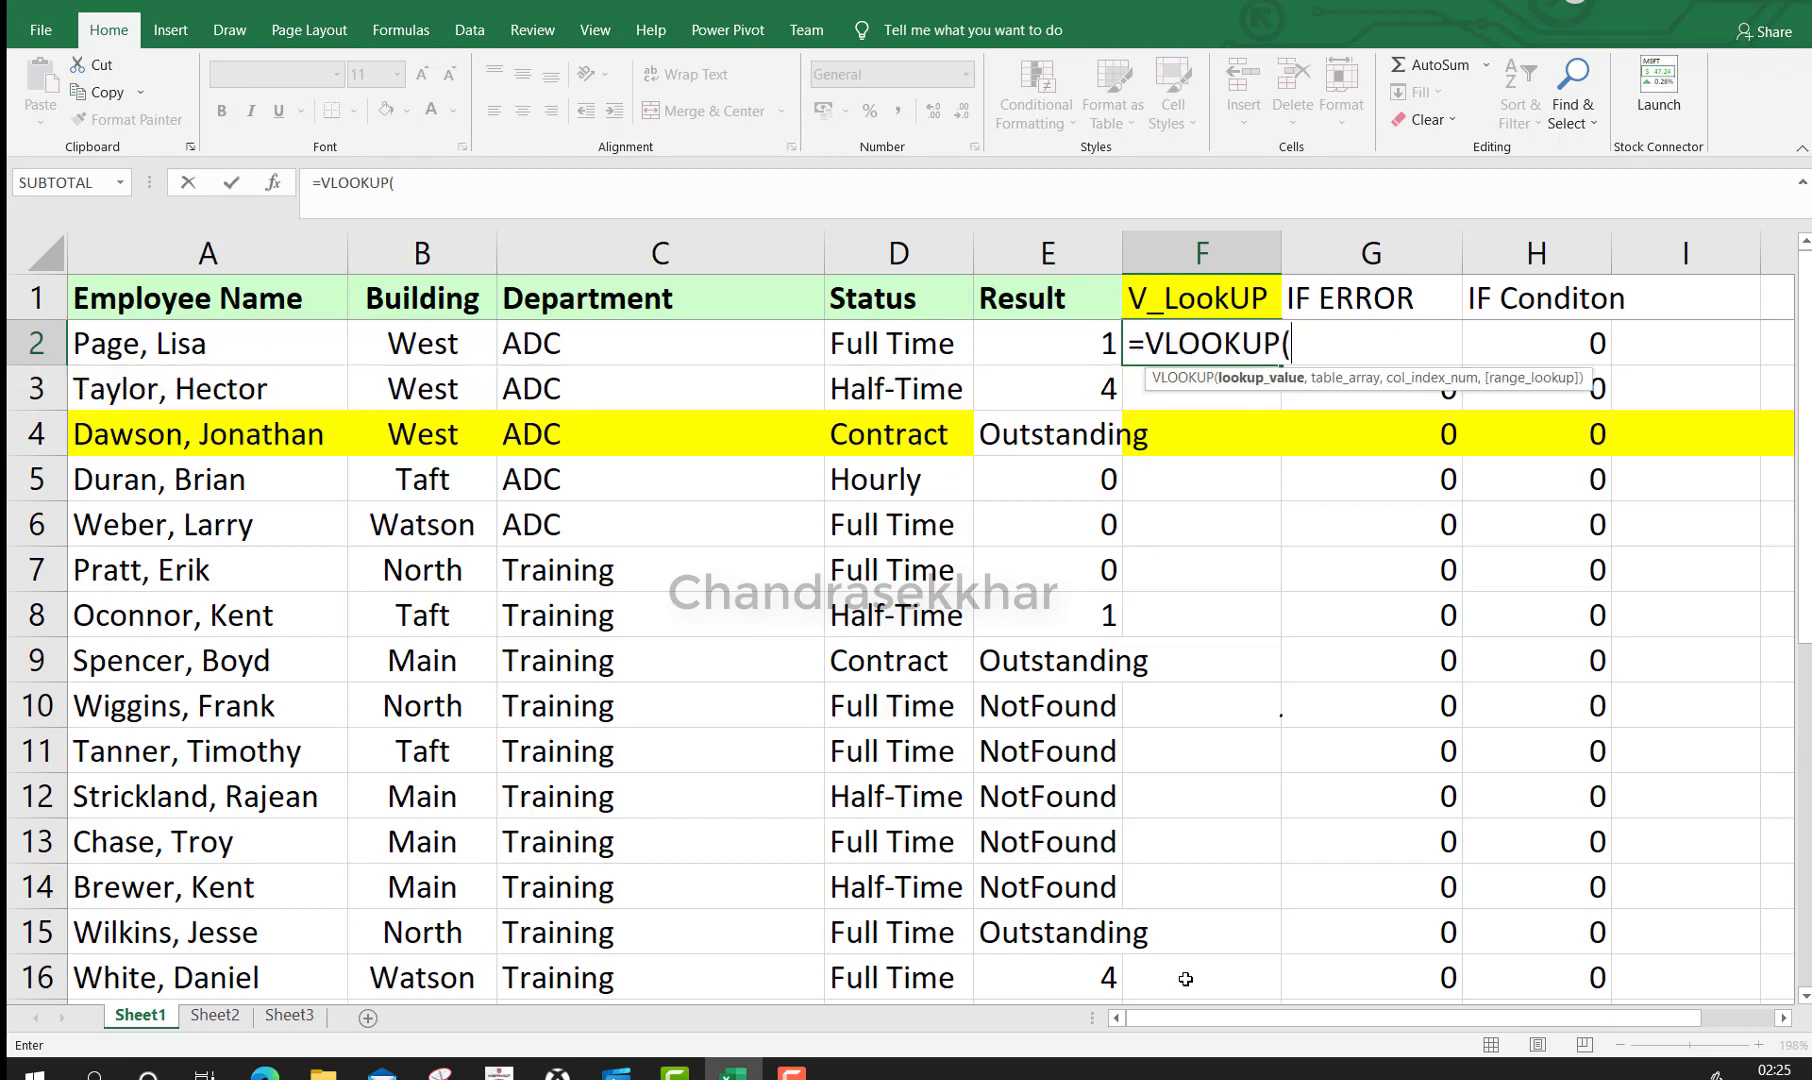
key("Left")
key("Left")
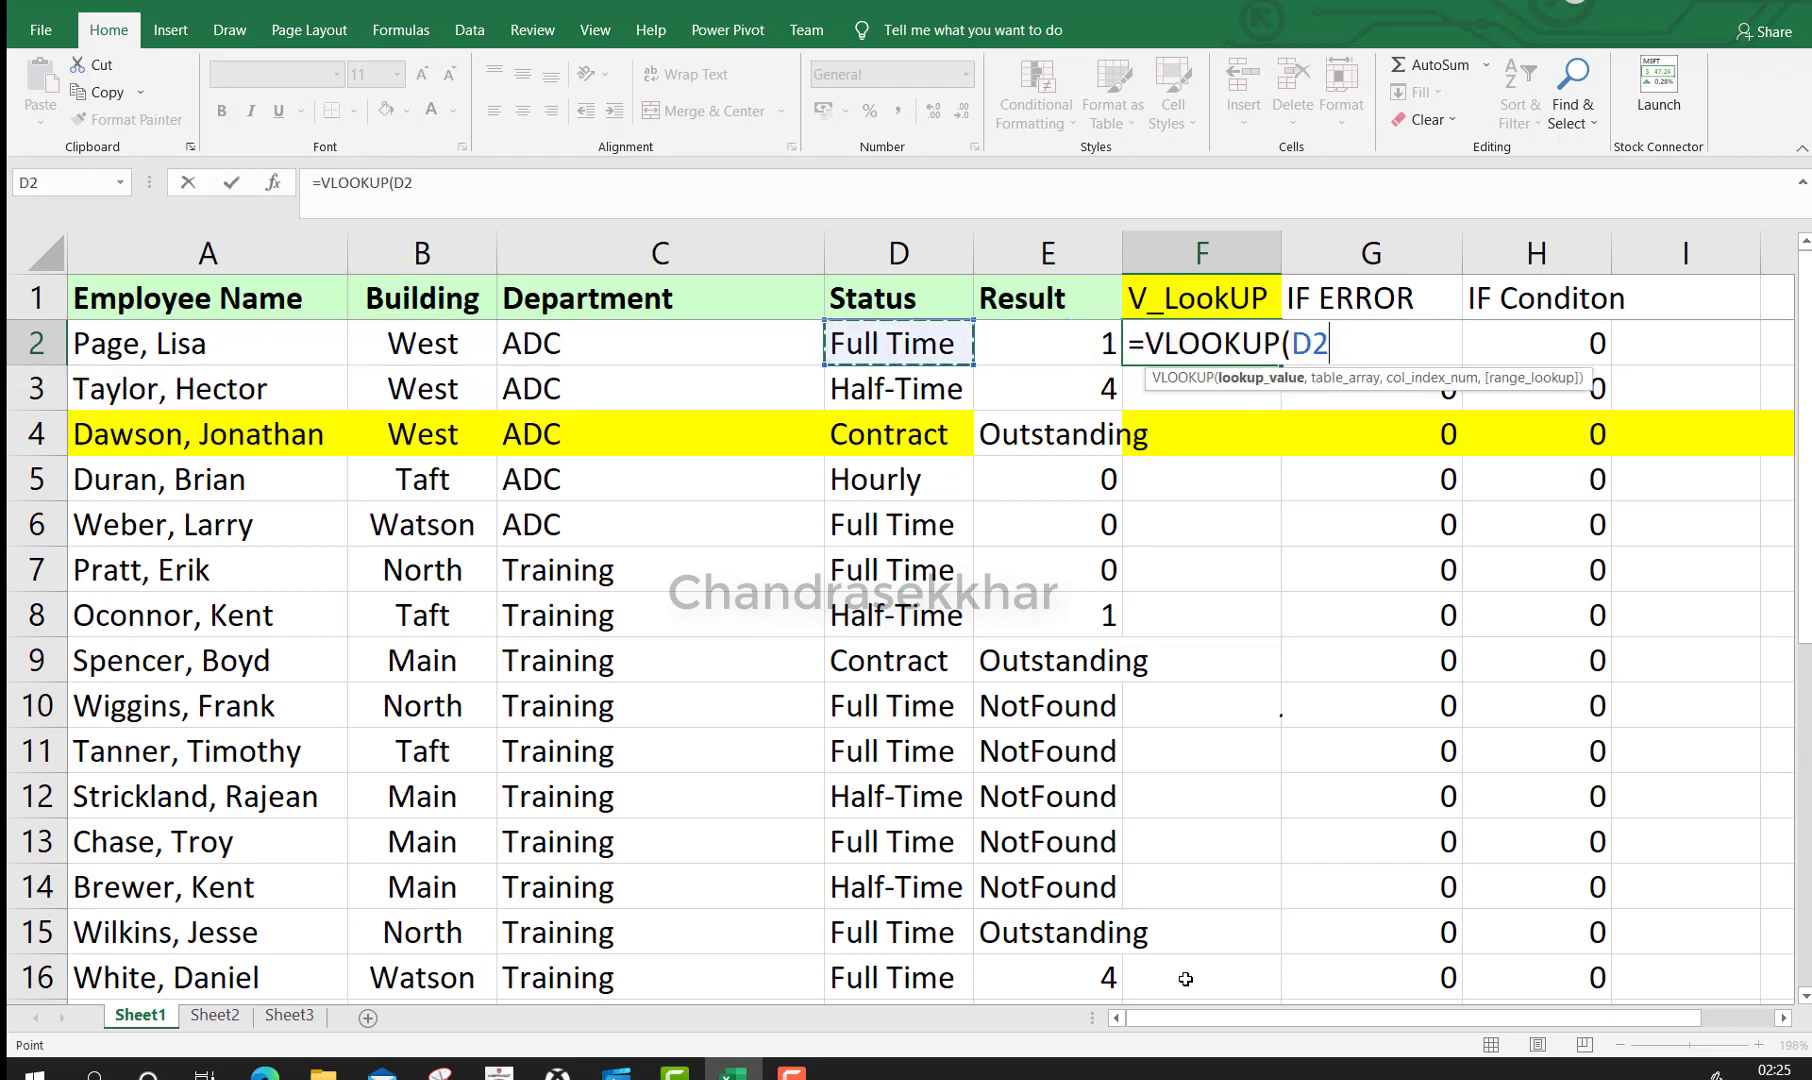
key("Left")
key("Left")
key("Left")
type(",")
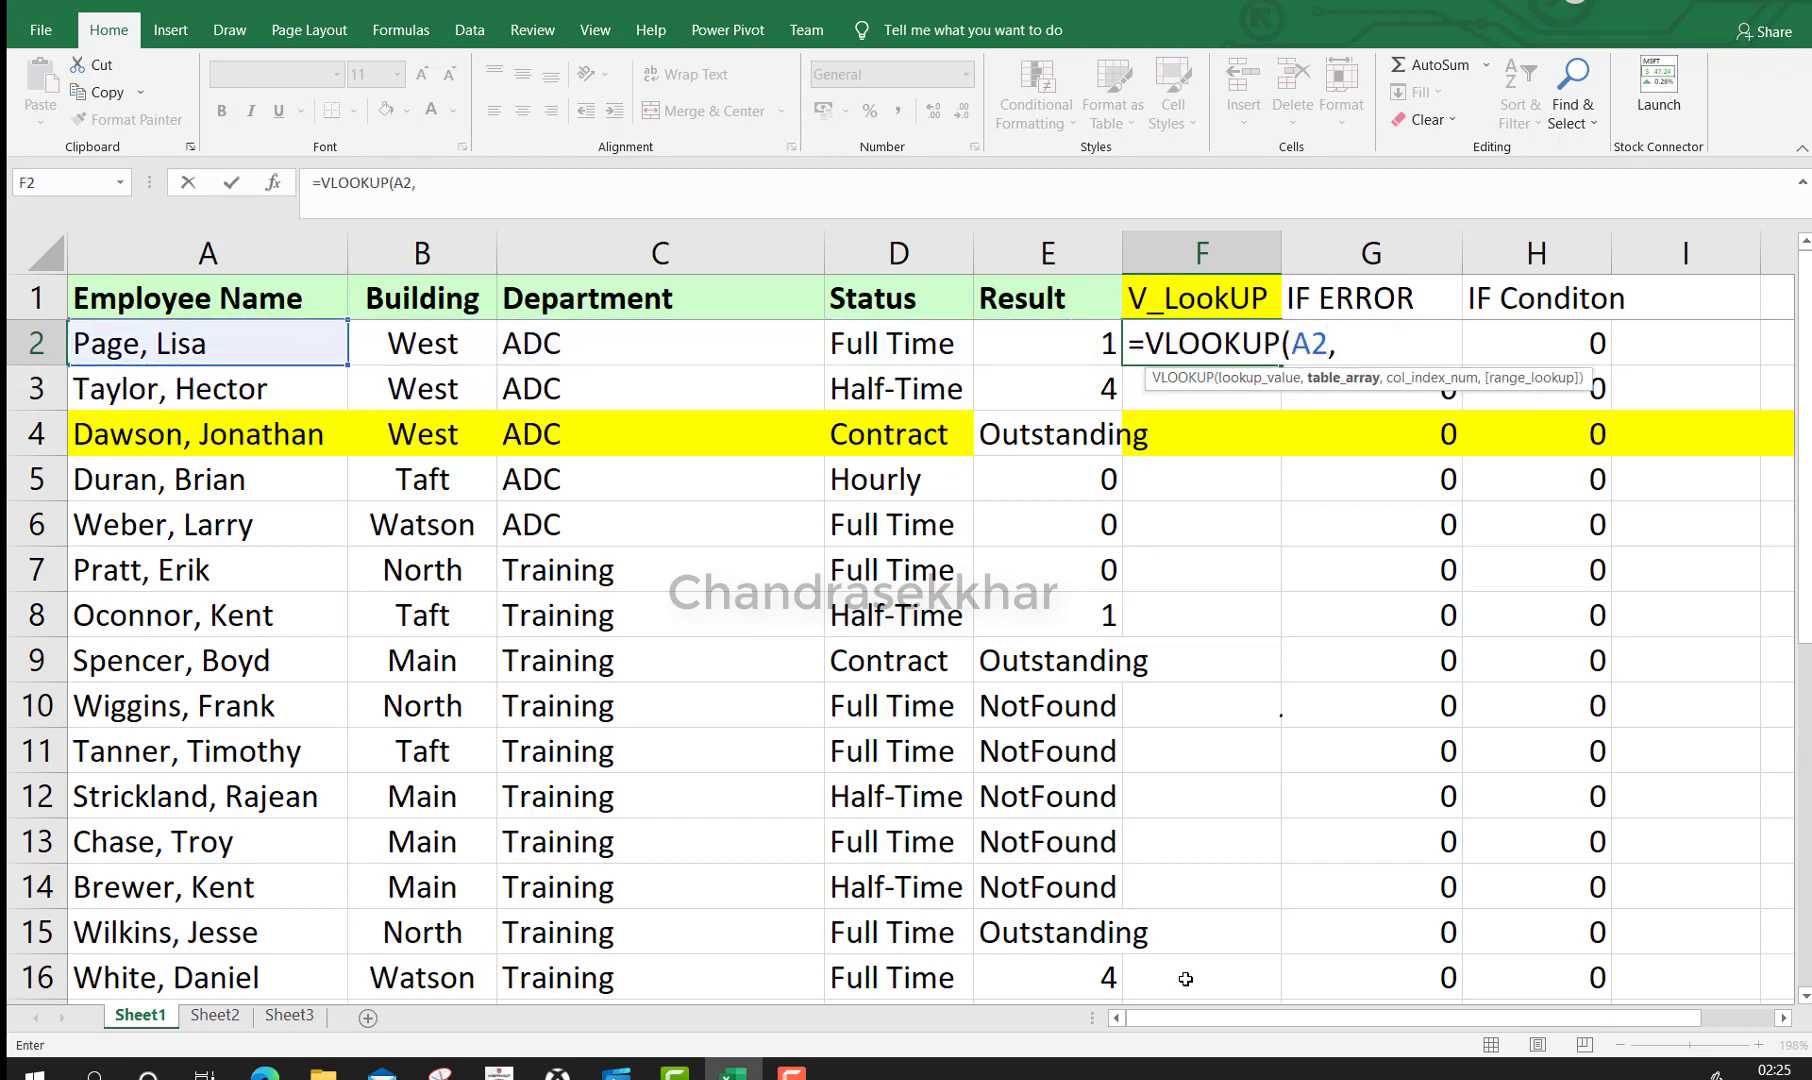
Complete F2's VLOOKUP with Sheet2 columns A:B, column index 2 and FALSE, and fill it down the V_LookUP column
left_click(218, 1015)
left_click_drag(205, 252, 420, 252)
left_click(511, 190)
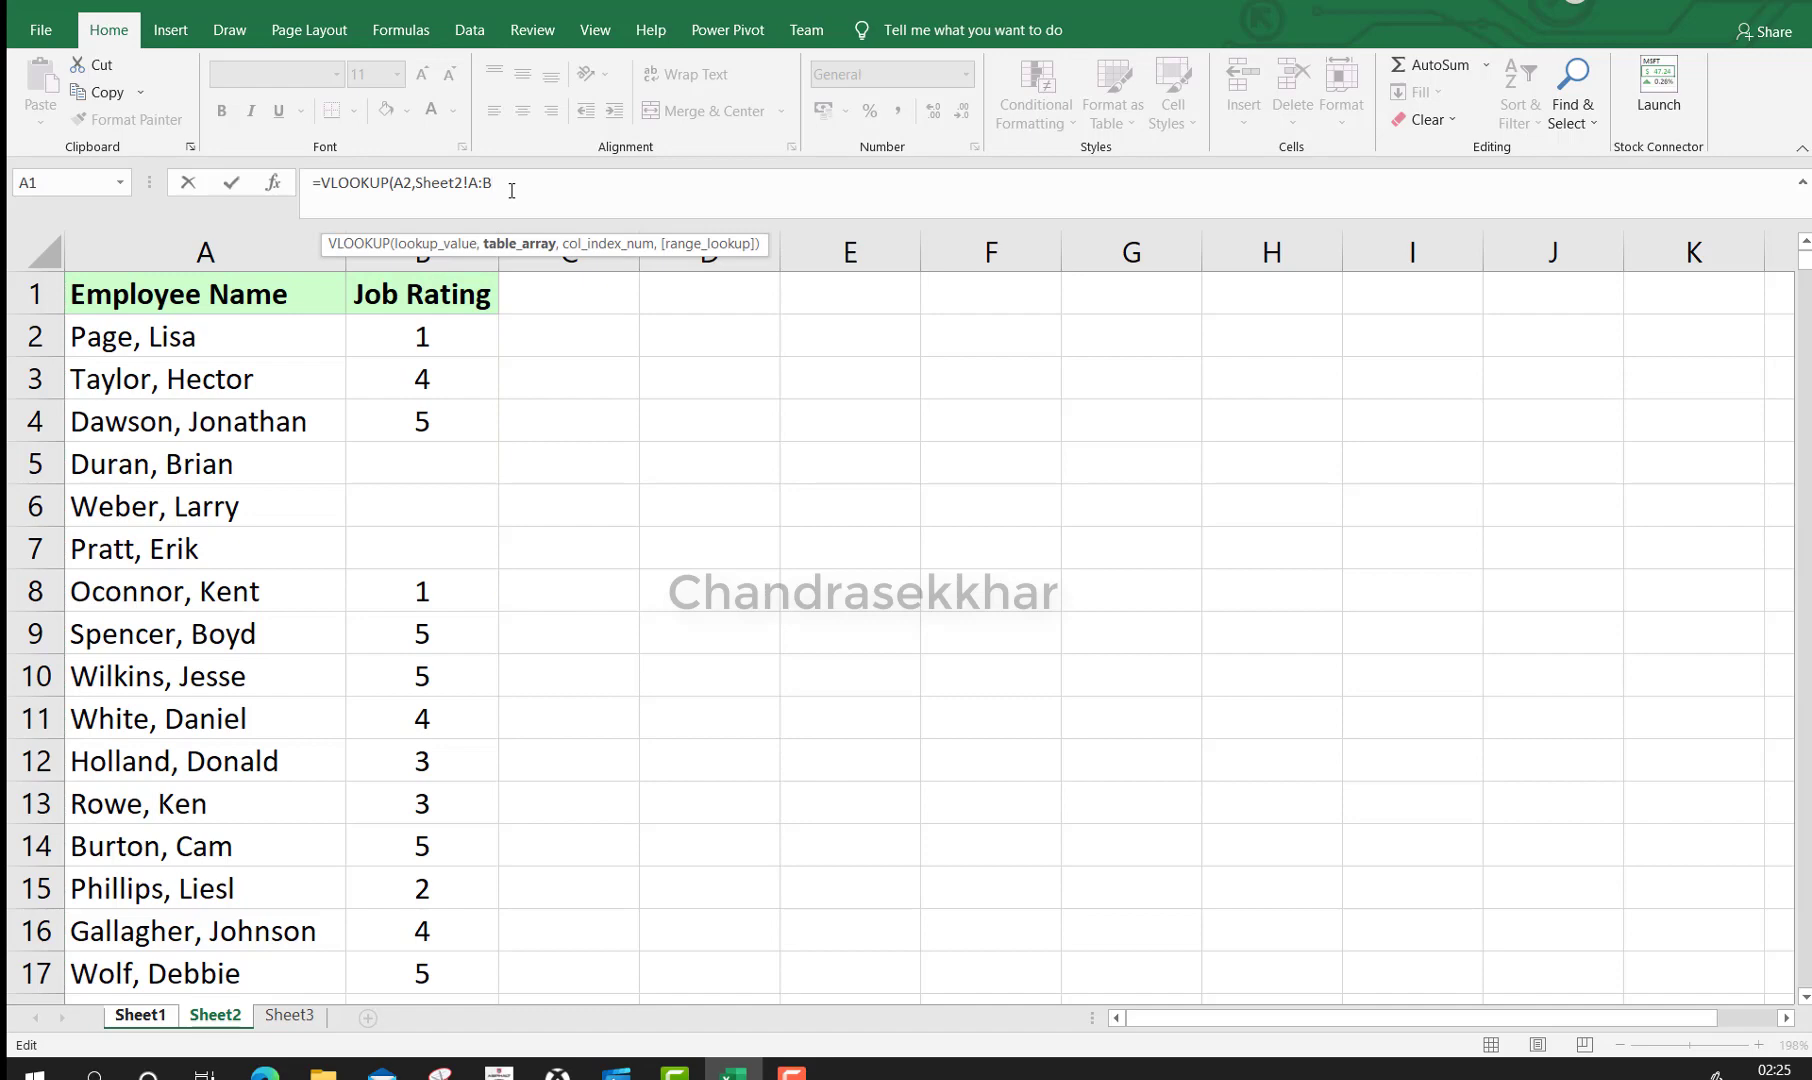
type(",2,")
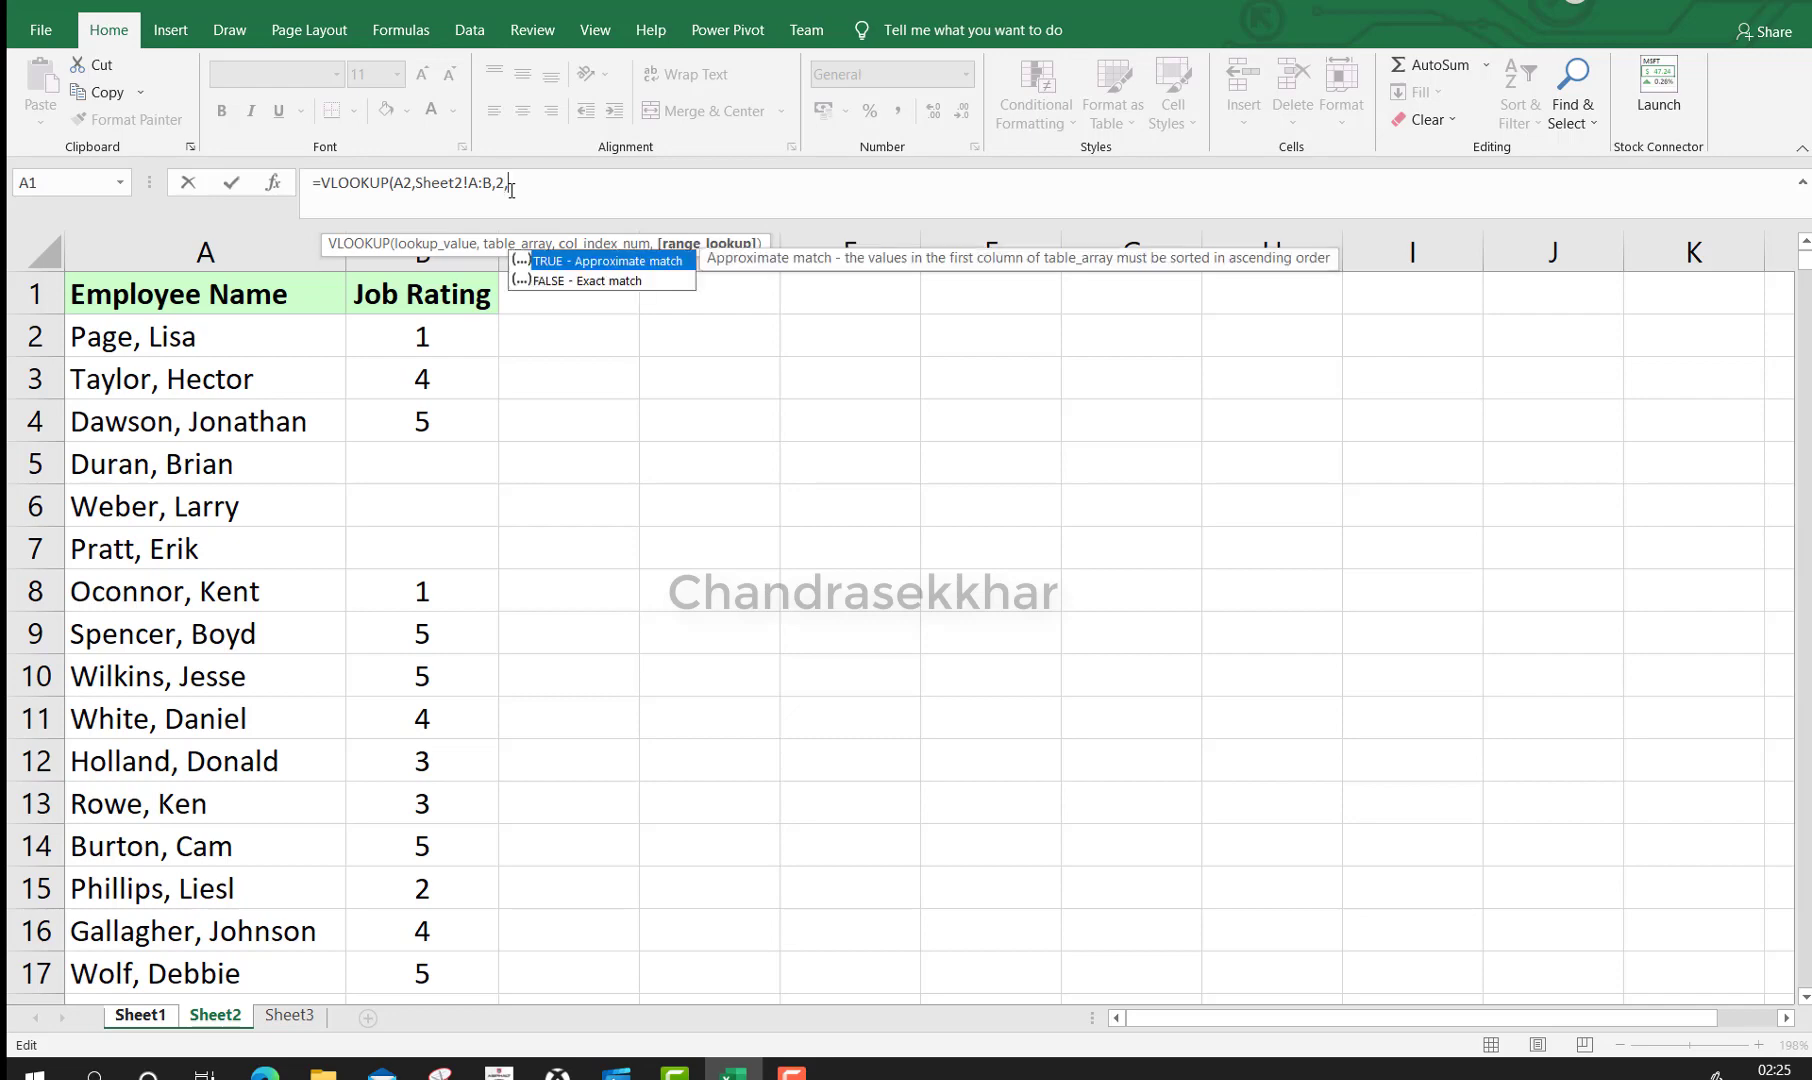
key("Down")
key("Tab")
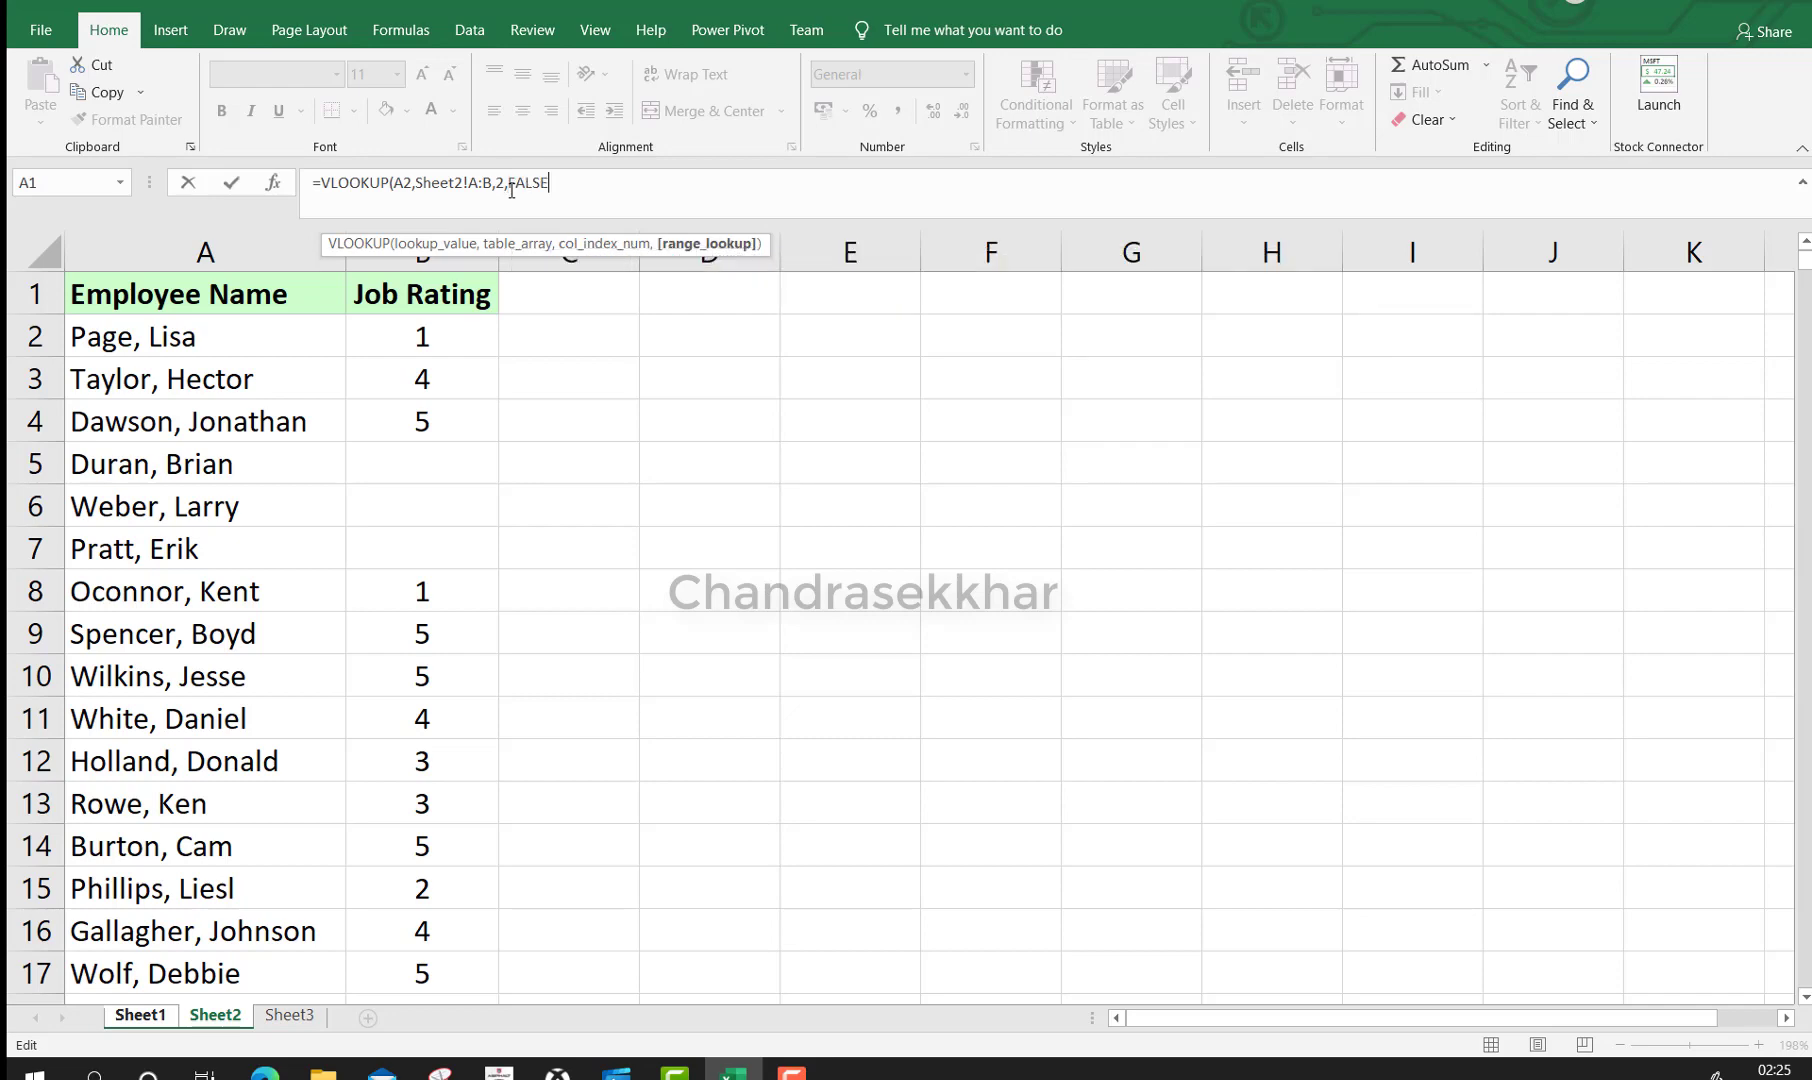
type(")")
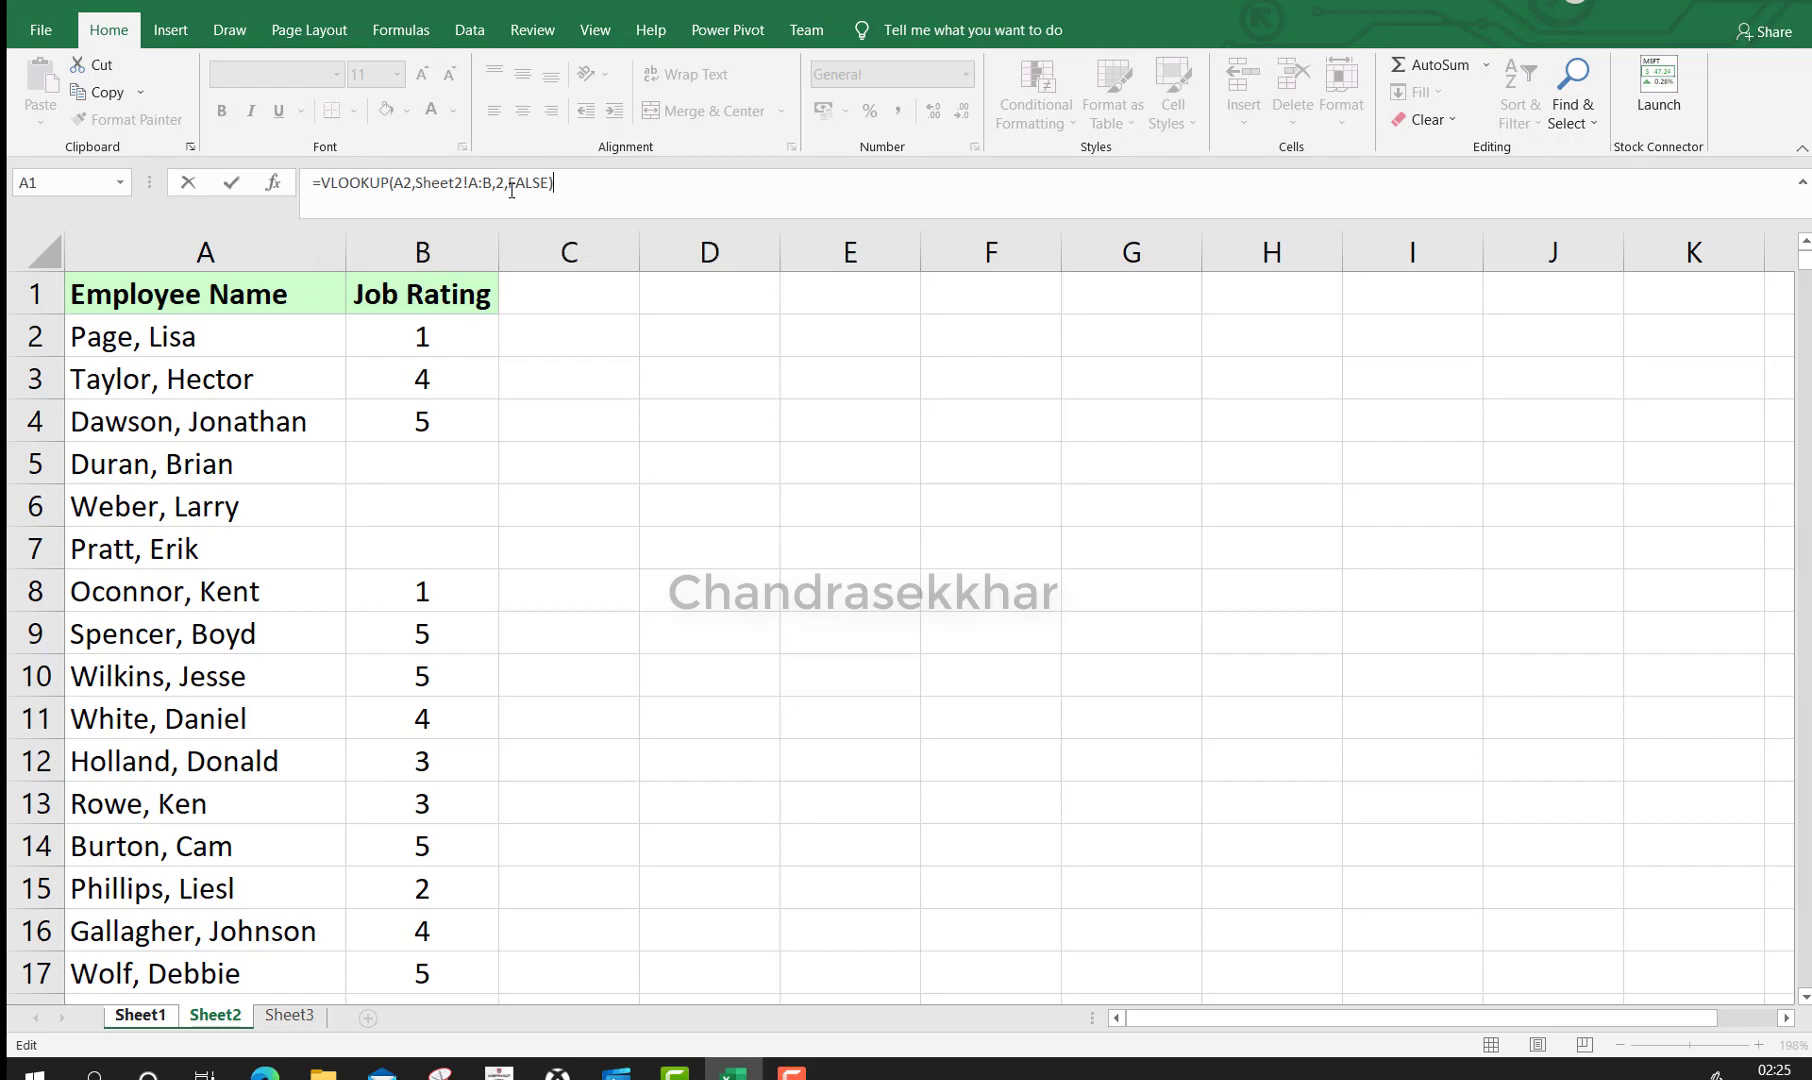
key("Return")
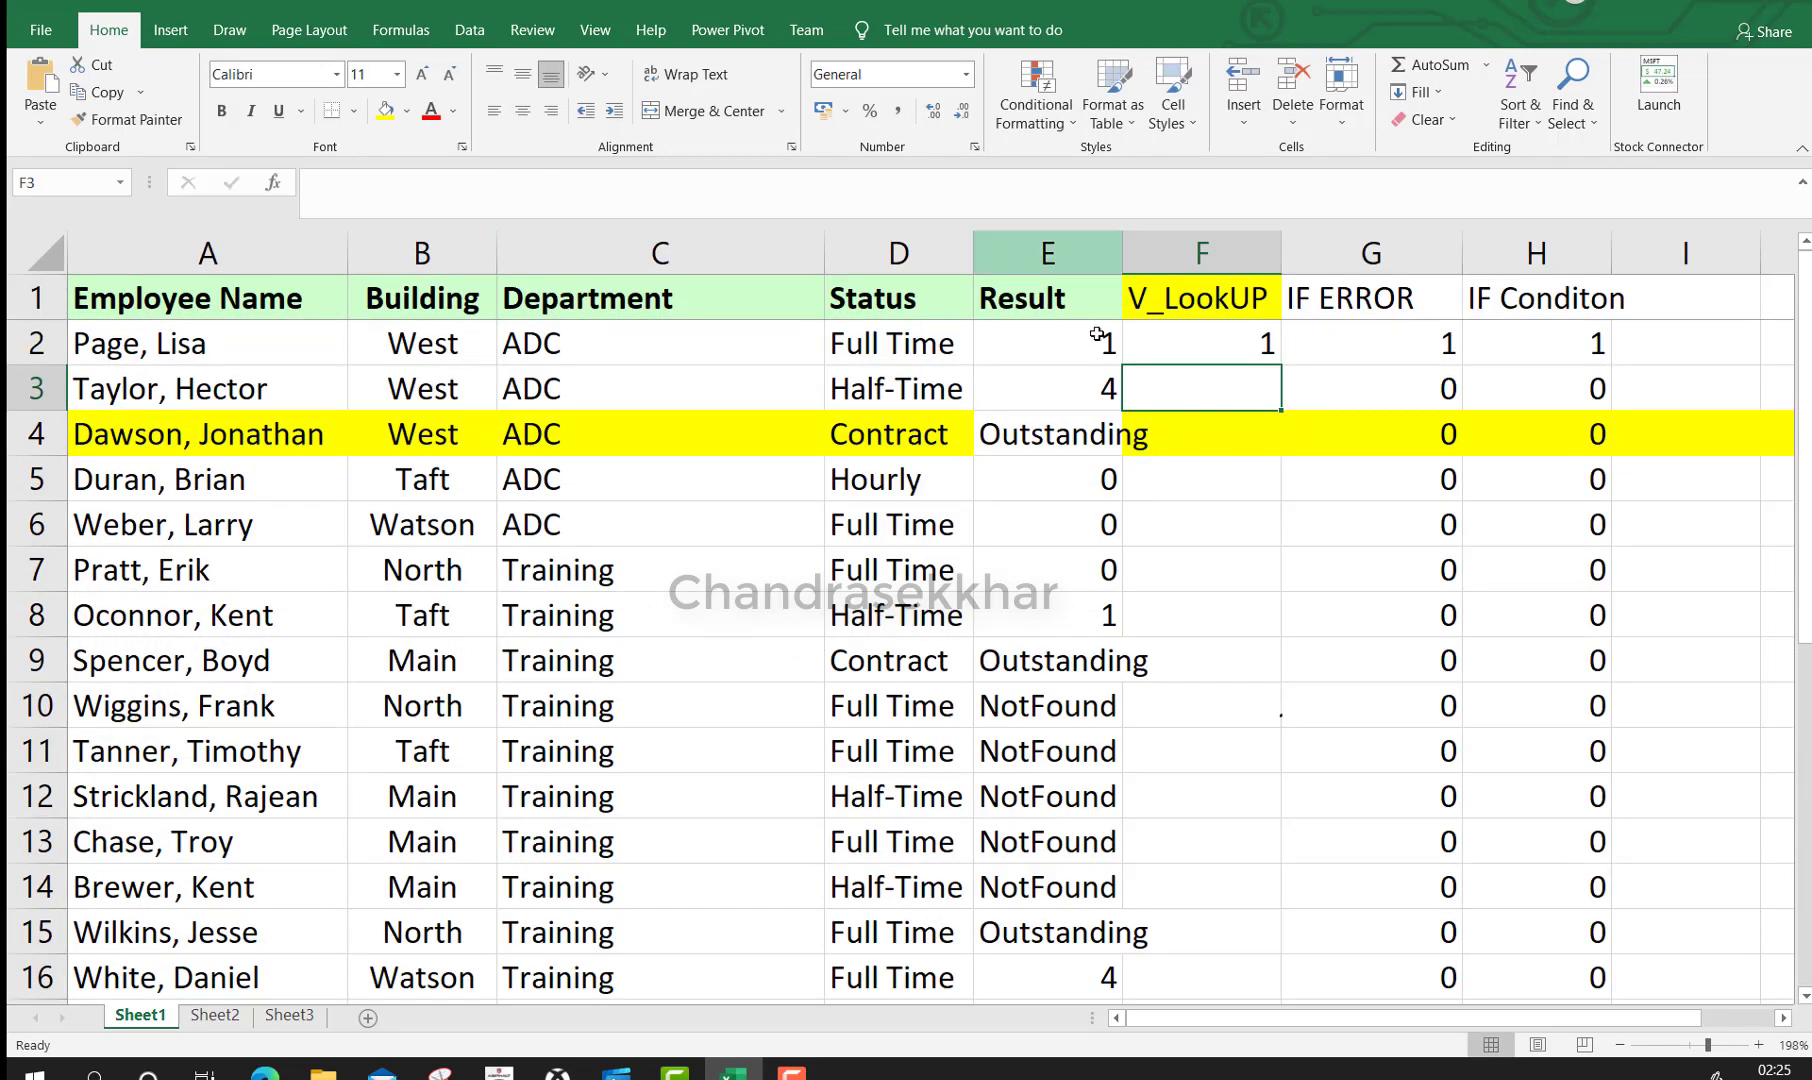
left_click(1188, 342)
double_click(1280, 366)
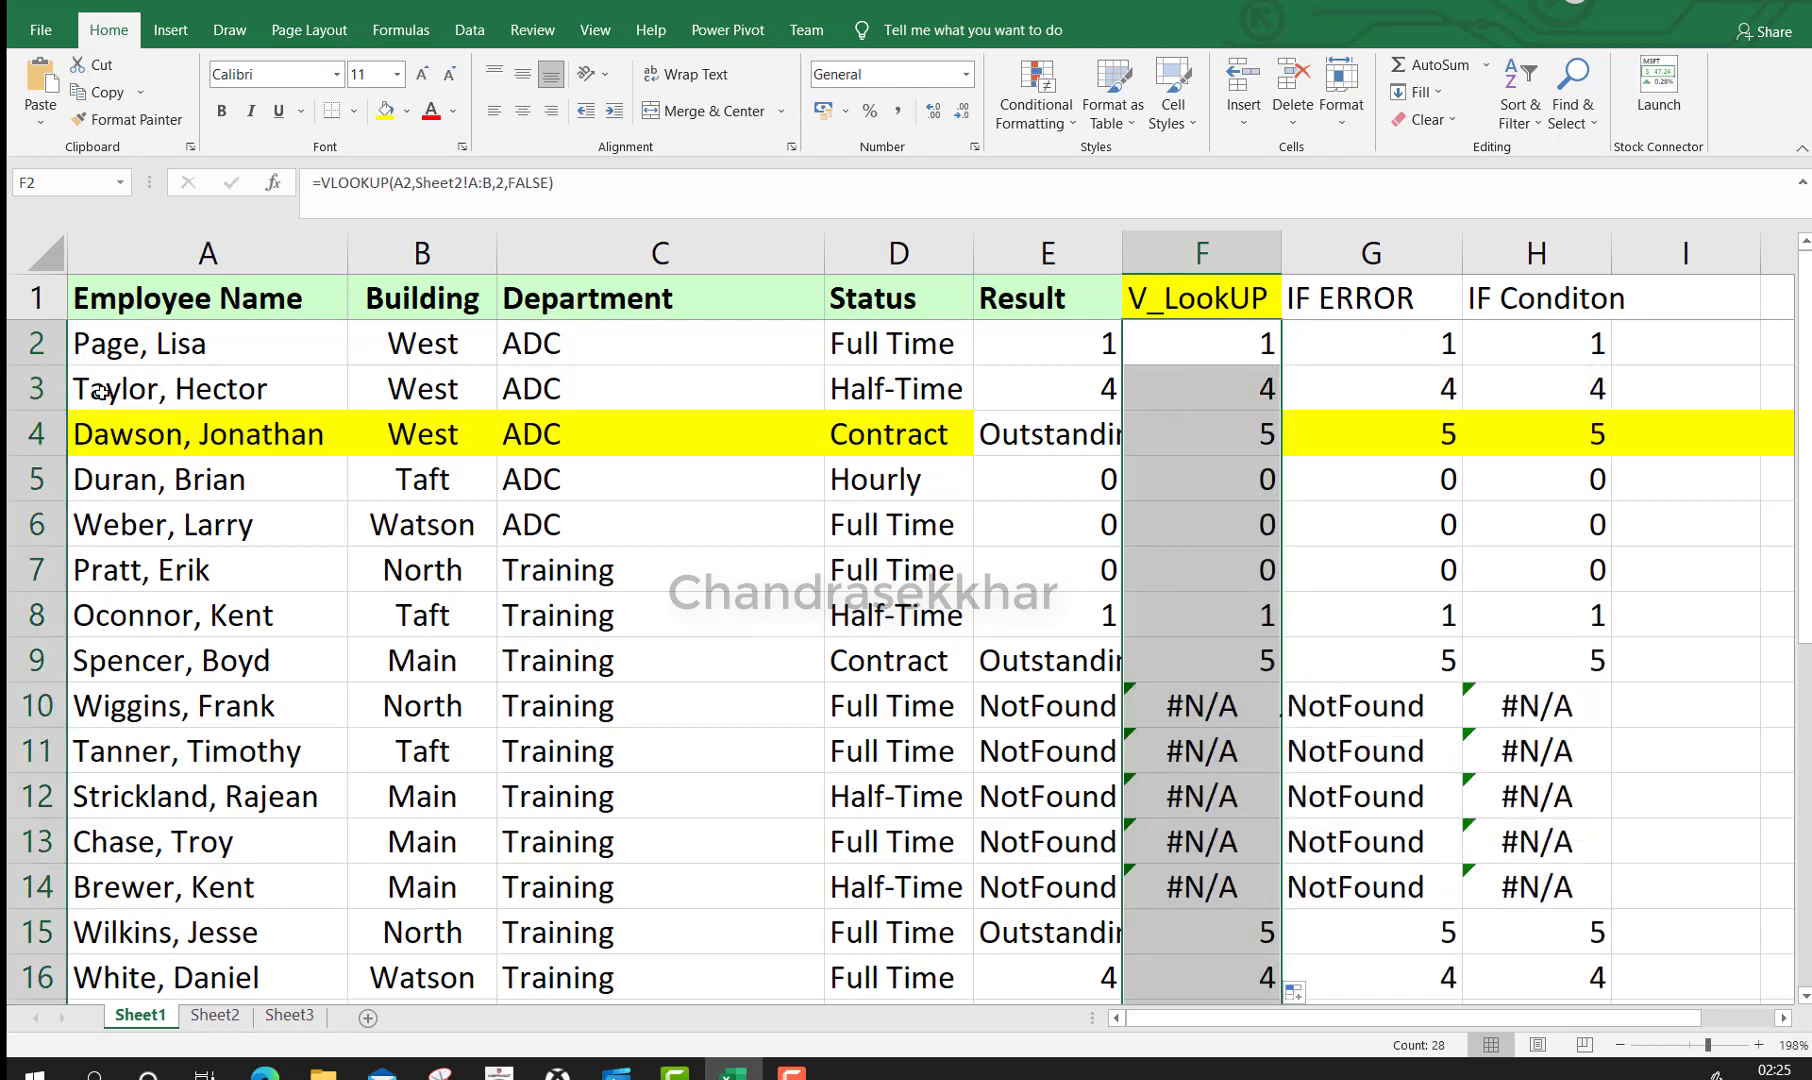
Check the #N/A rows 10 to 14 on Sheet1 against the employee names listed on Sheet2
left_click(1194, 708)
scroll(1199, 700, "down", 2)
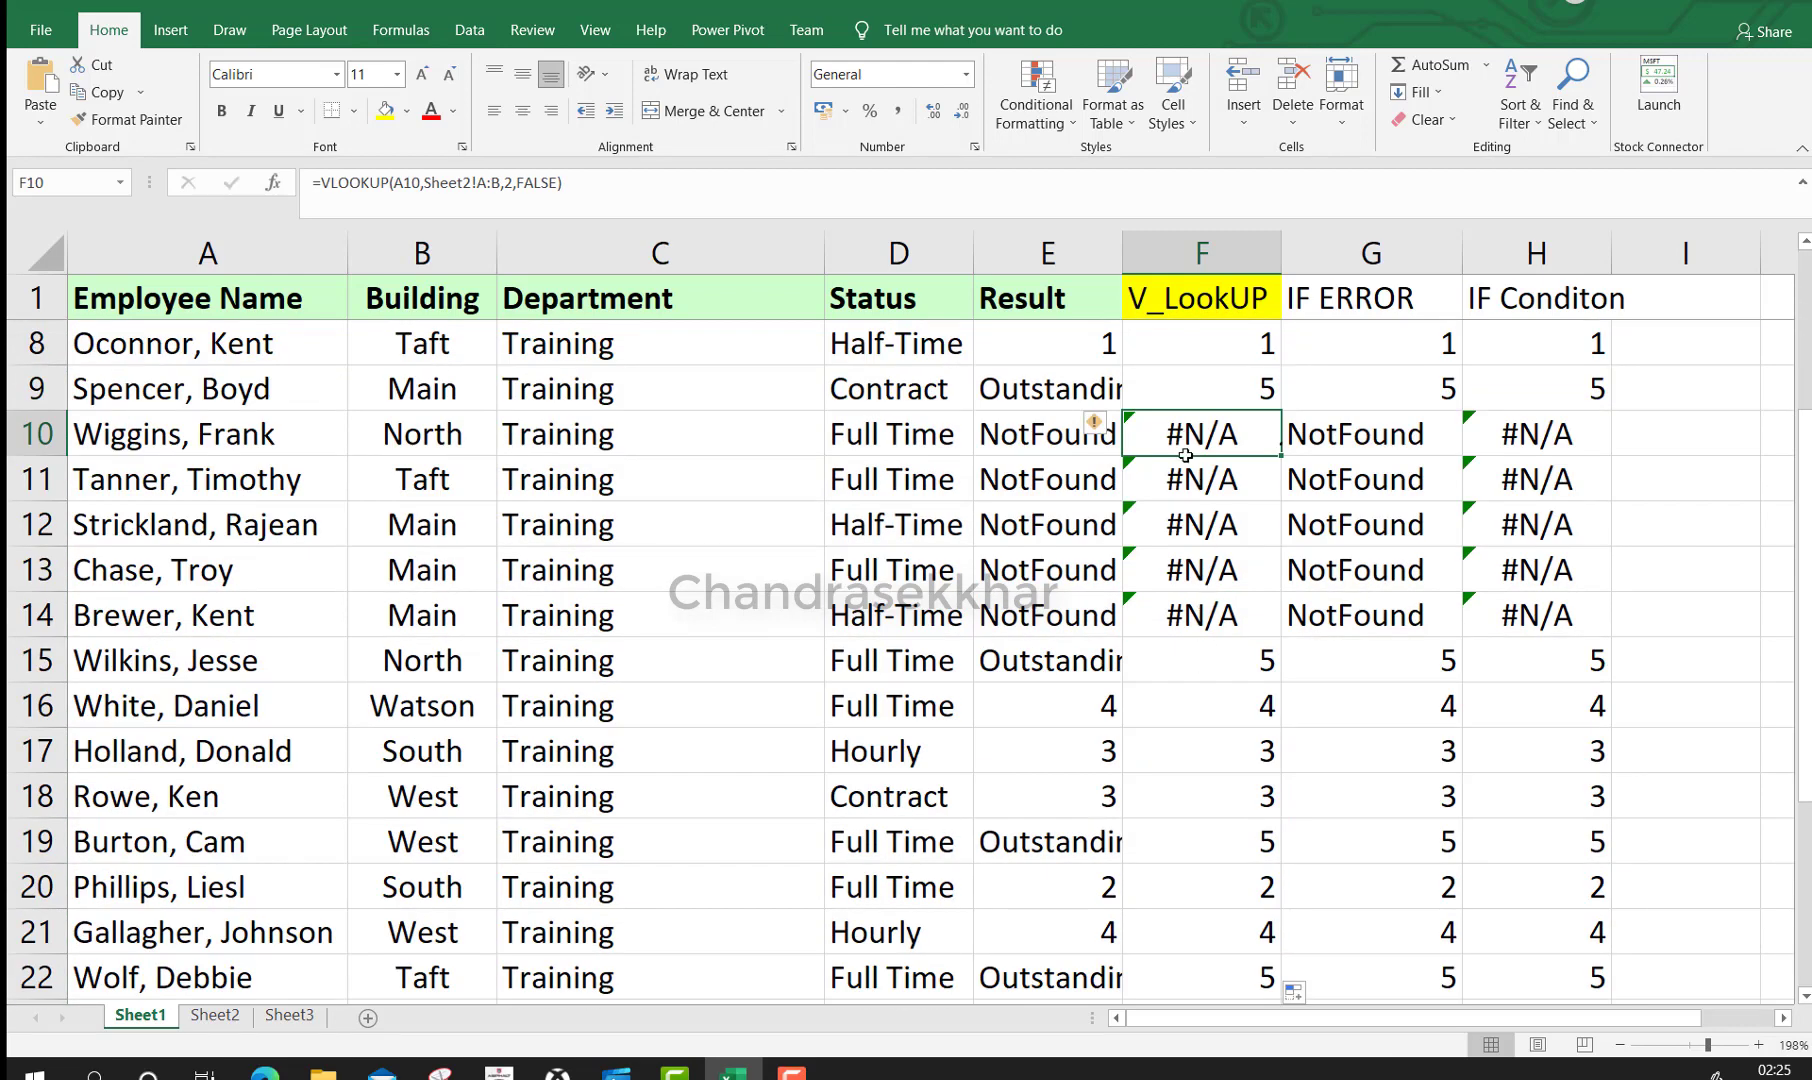
left_click_drag(1186, 442, 1183, 623)
left_click(196, 574)
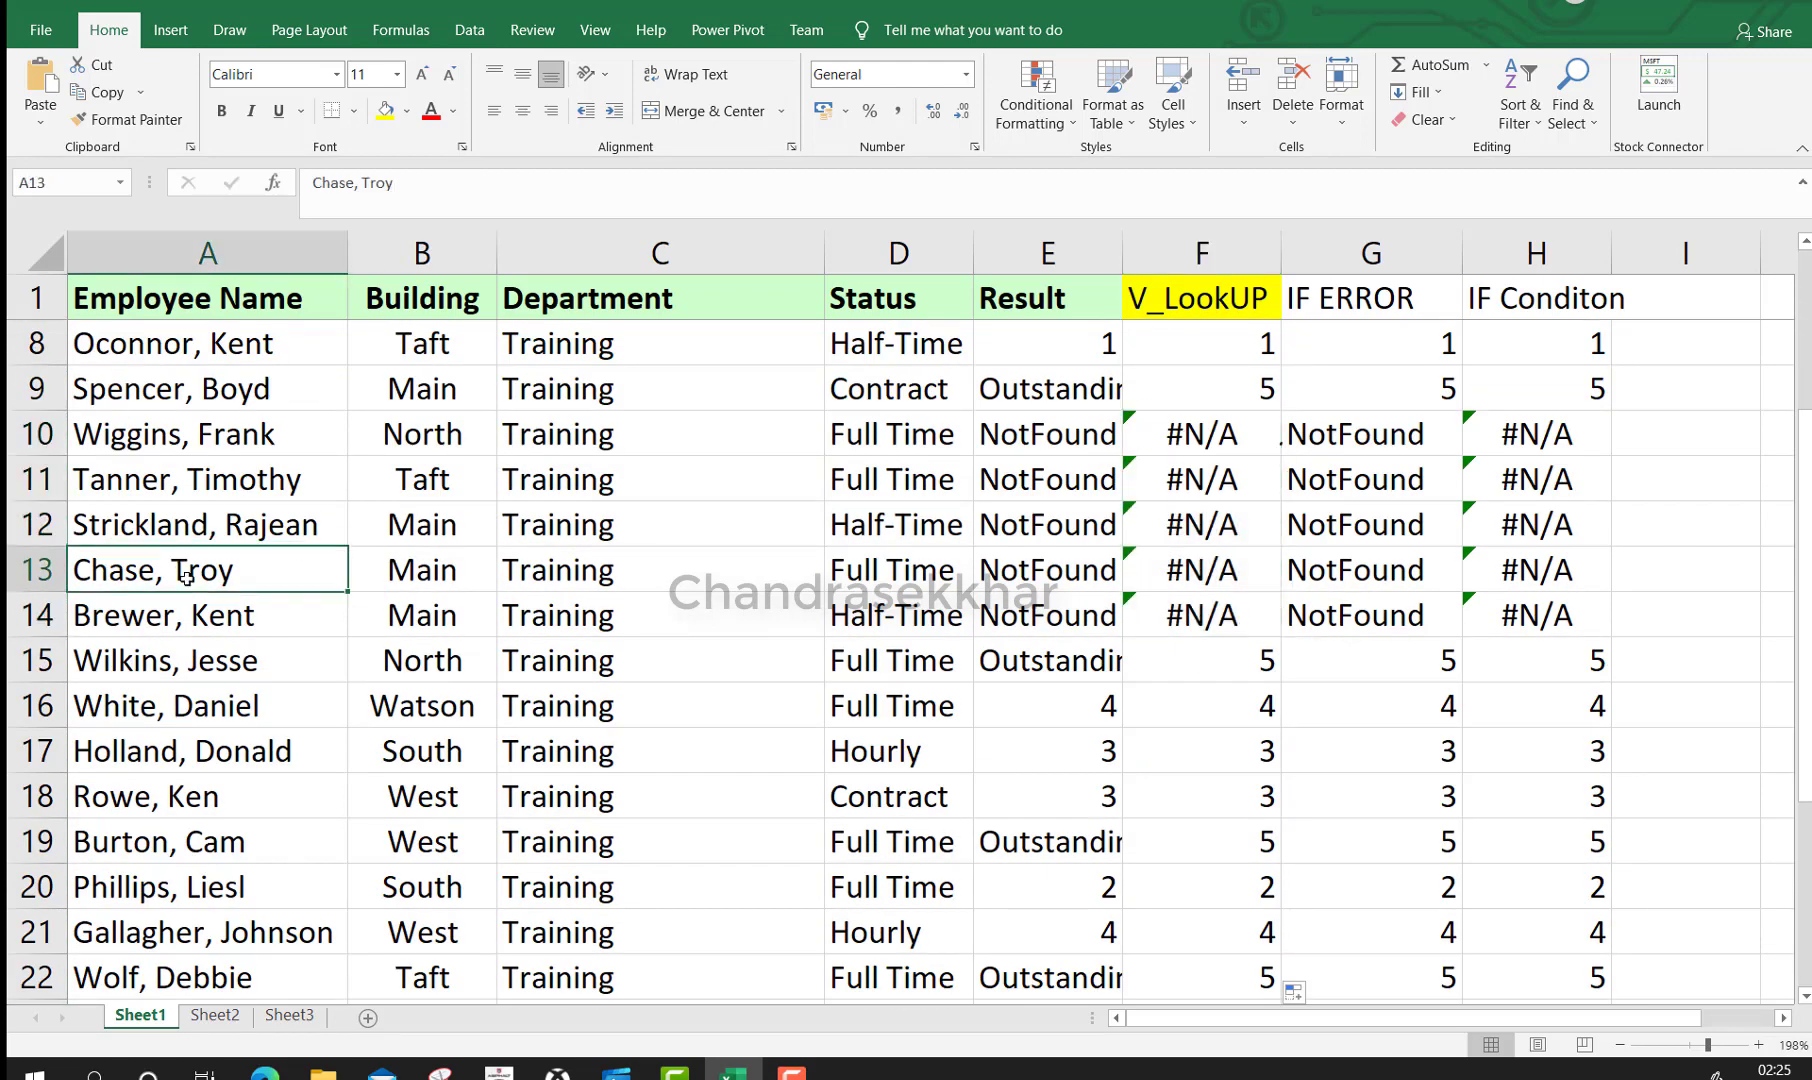
left_click(213, 1016)
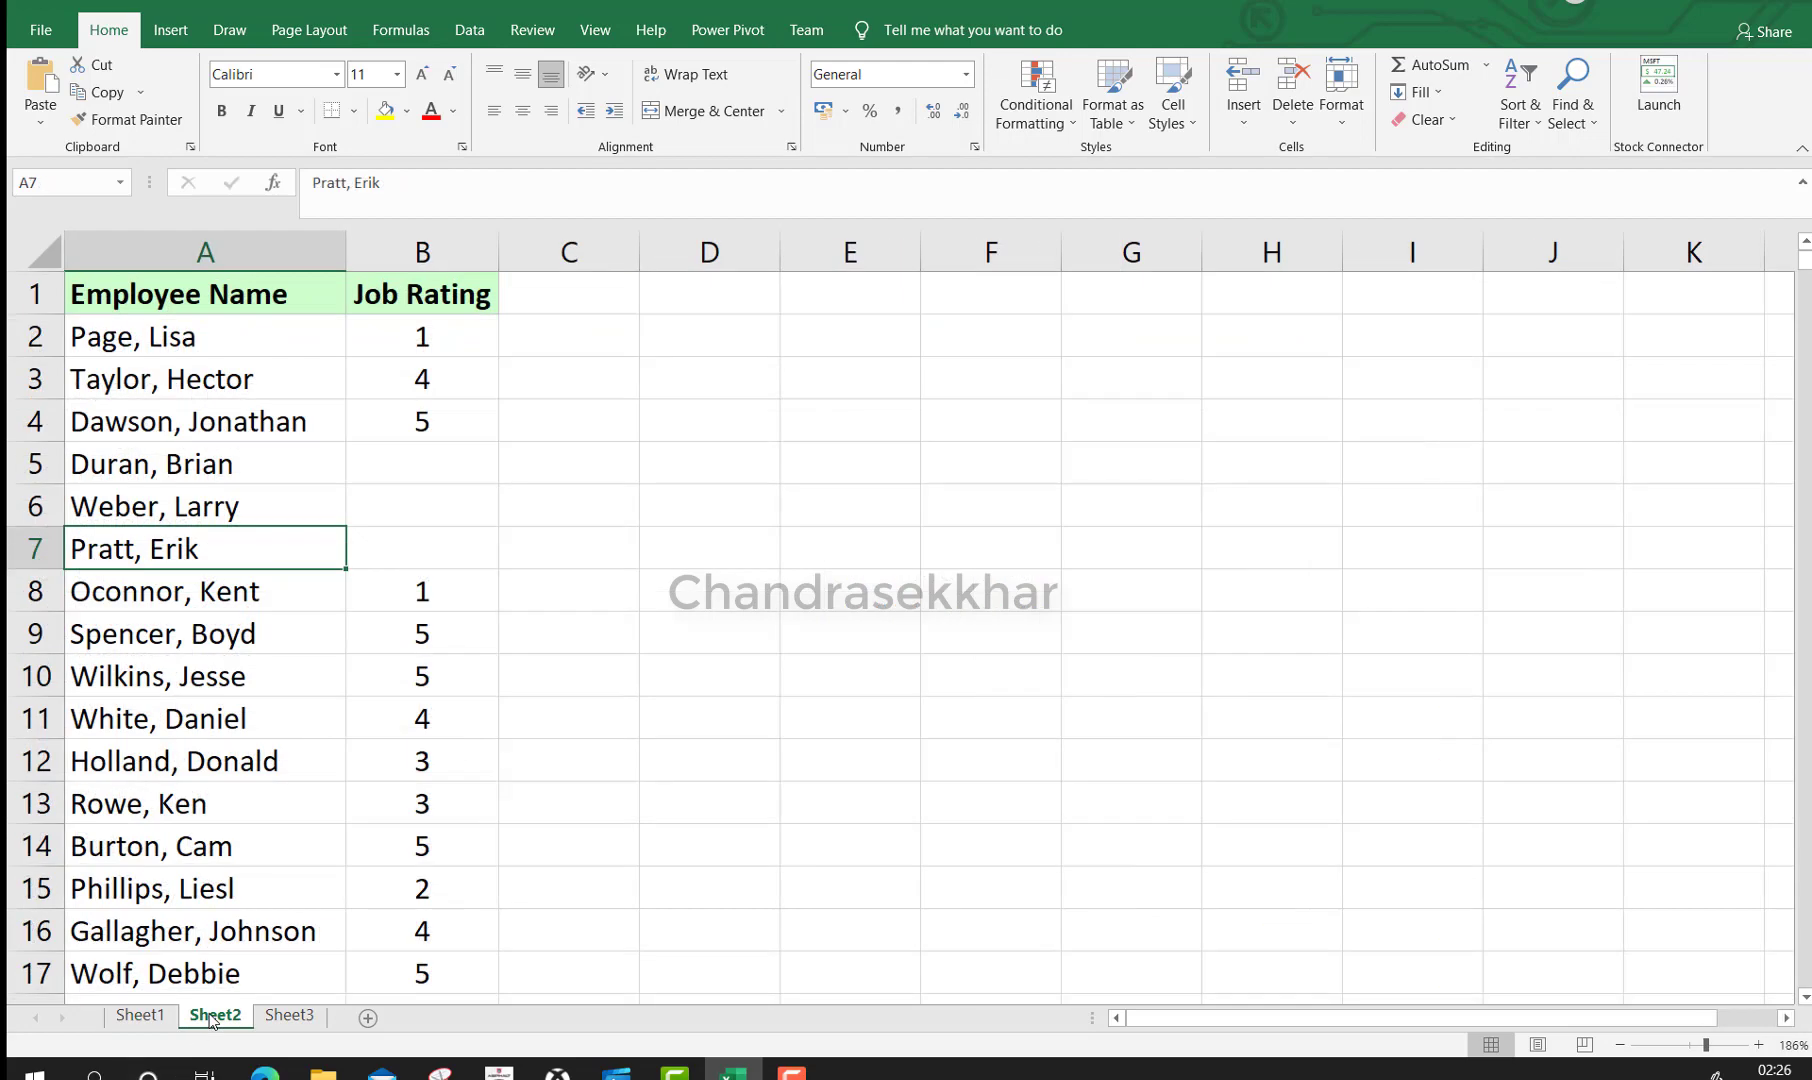
left_click(145, 1016)
scroll(1440, 732, "up", 2)
scroll(1440, 732, "down", 2)
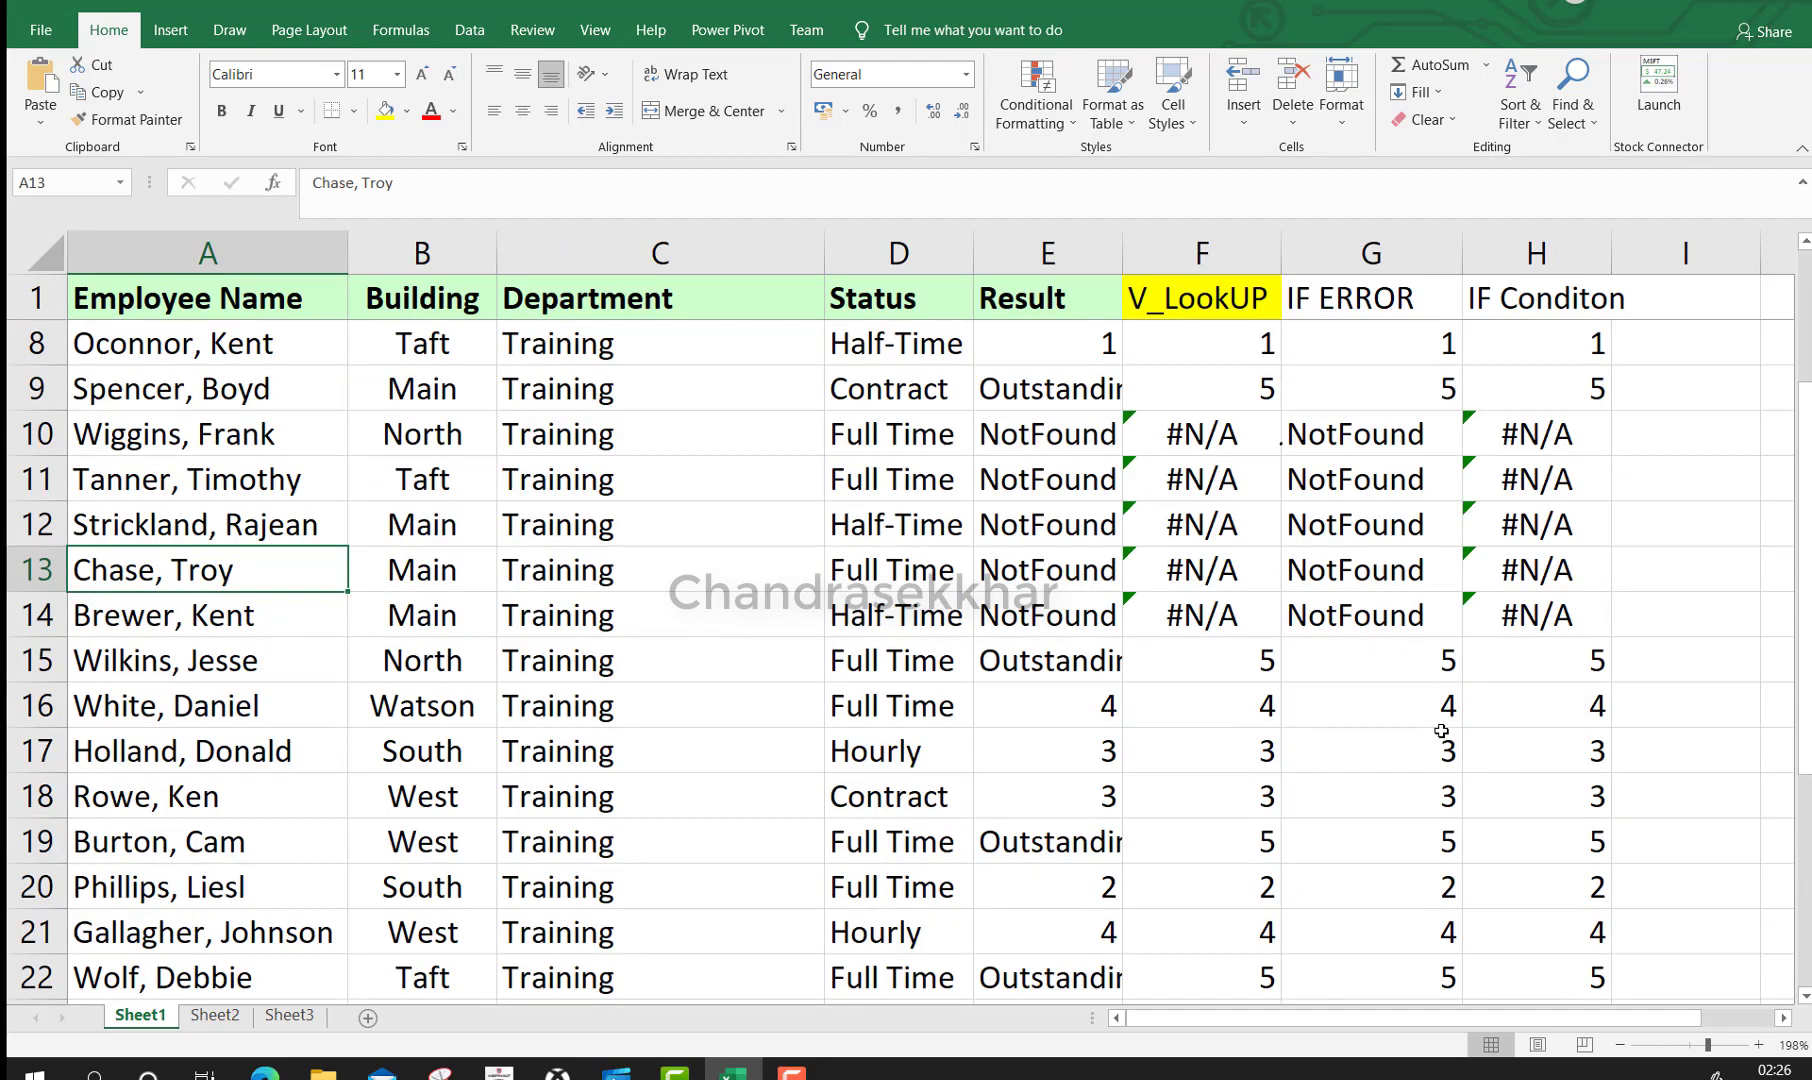
Compare the zero results in G5:G7 on Sheet1 with the Job Rating cells B5:B7 on Sheet2
scroll(1442, 690, "up", 2)
left_click_drag(1405, 478, 1387, 578)
left_click(225, 1015)
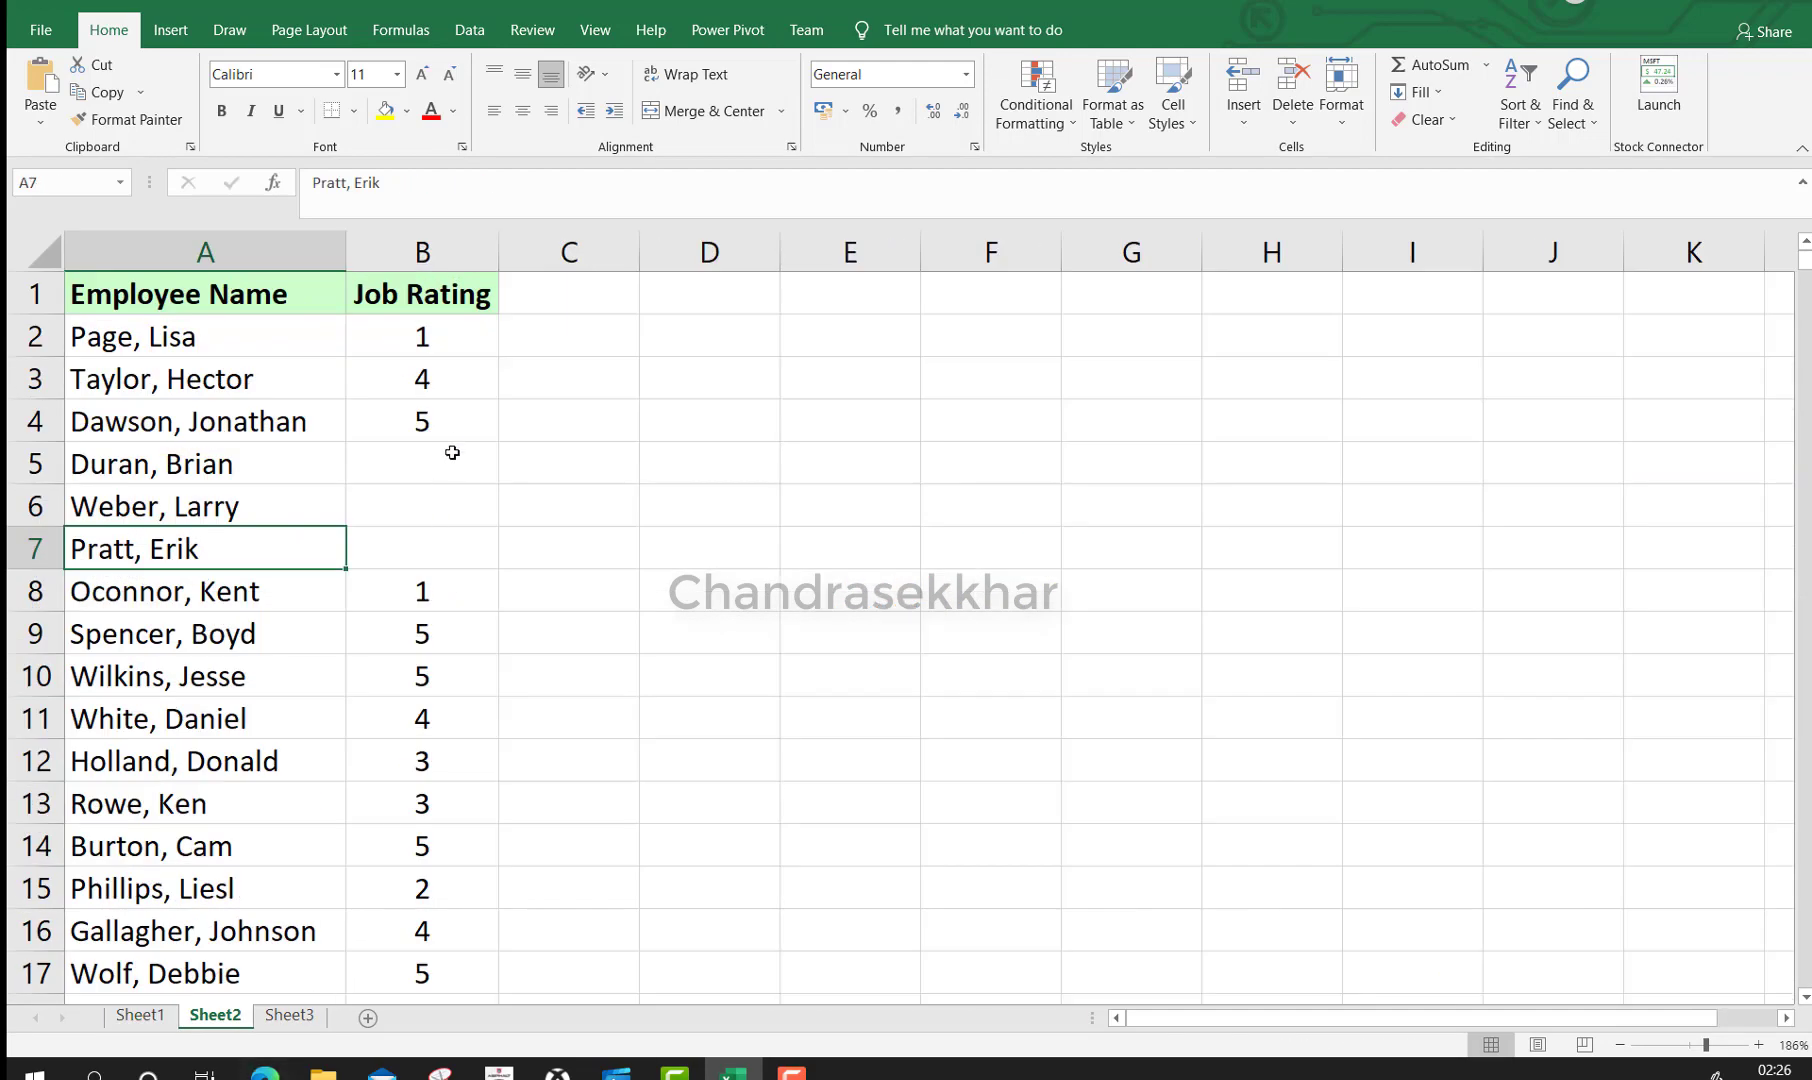
left_click_drag(425, 452, 434, 566)
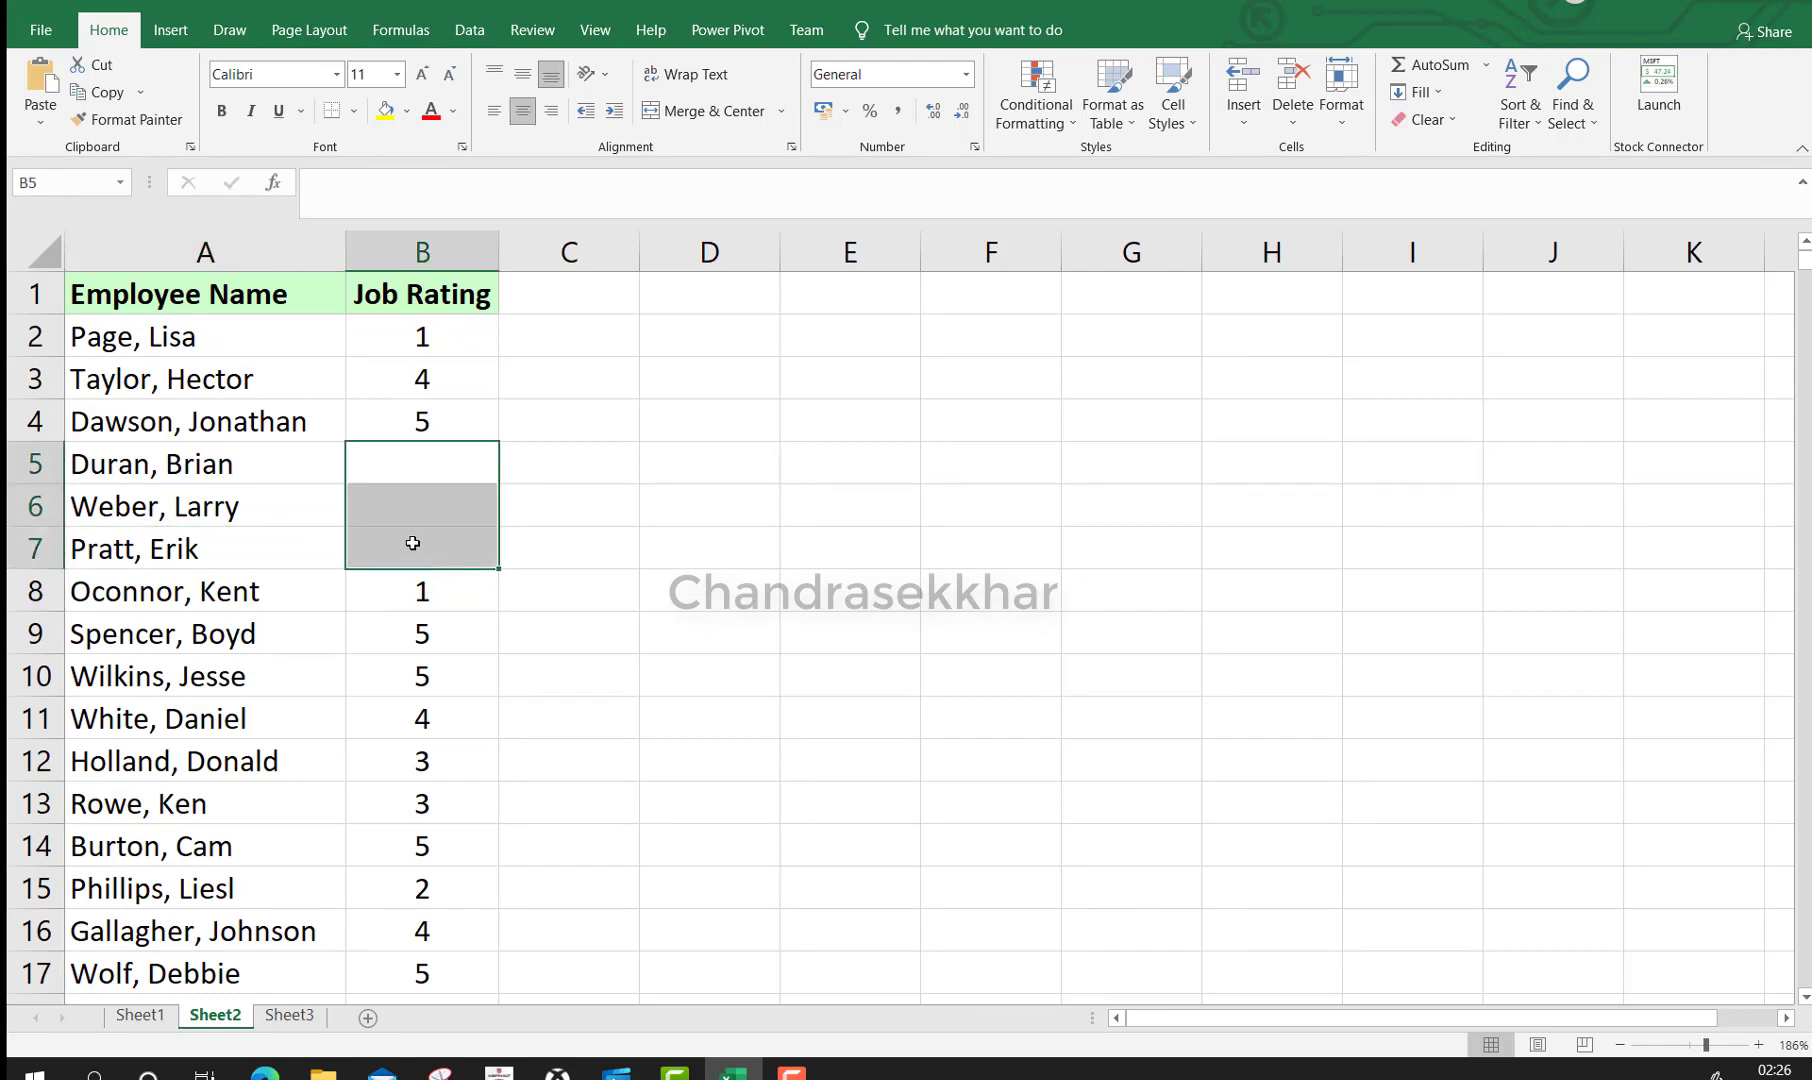
left_click(412, 543)
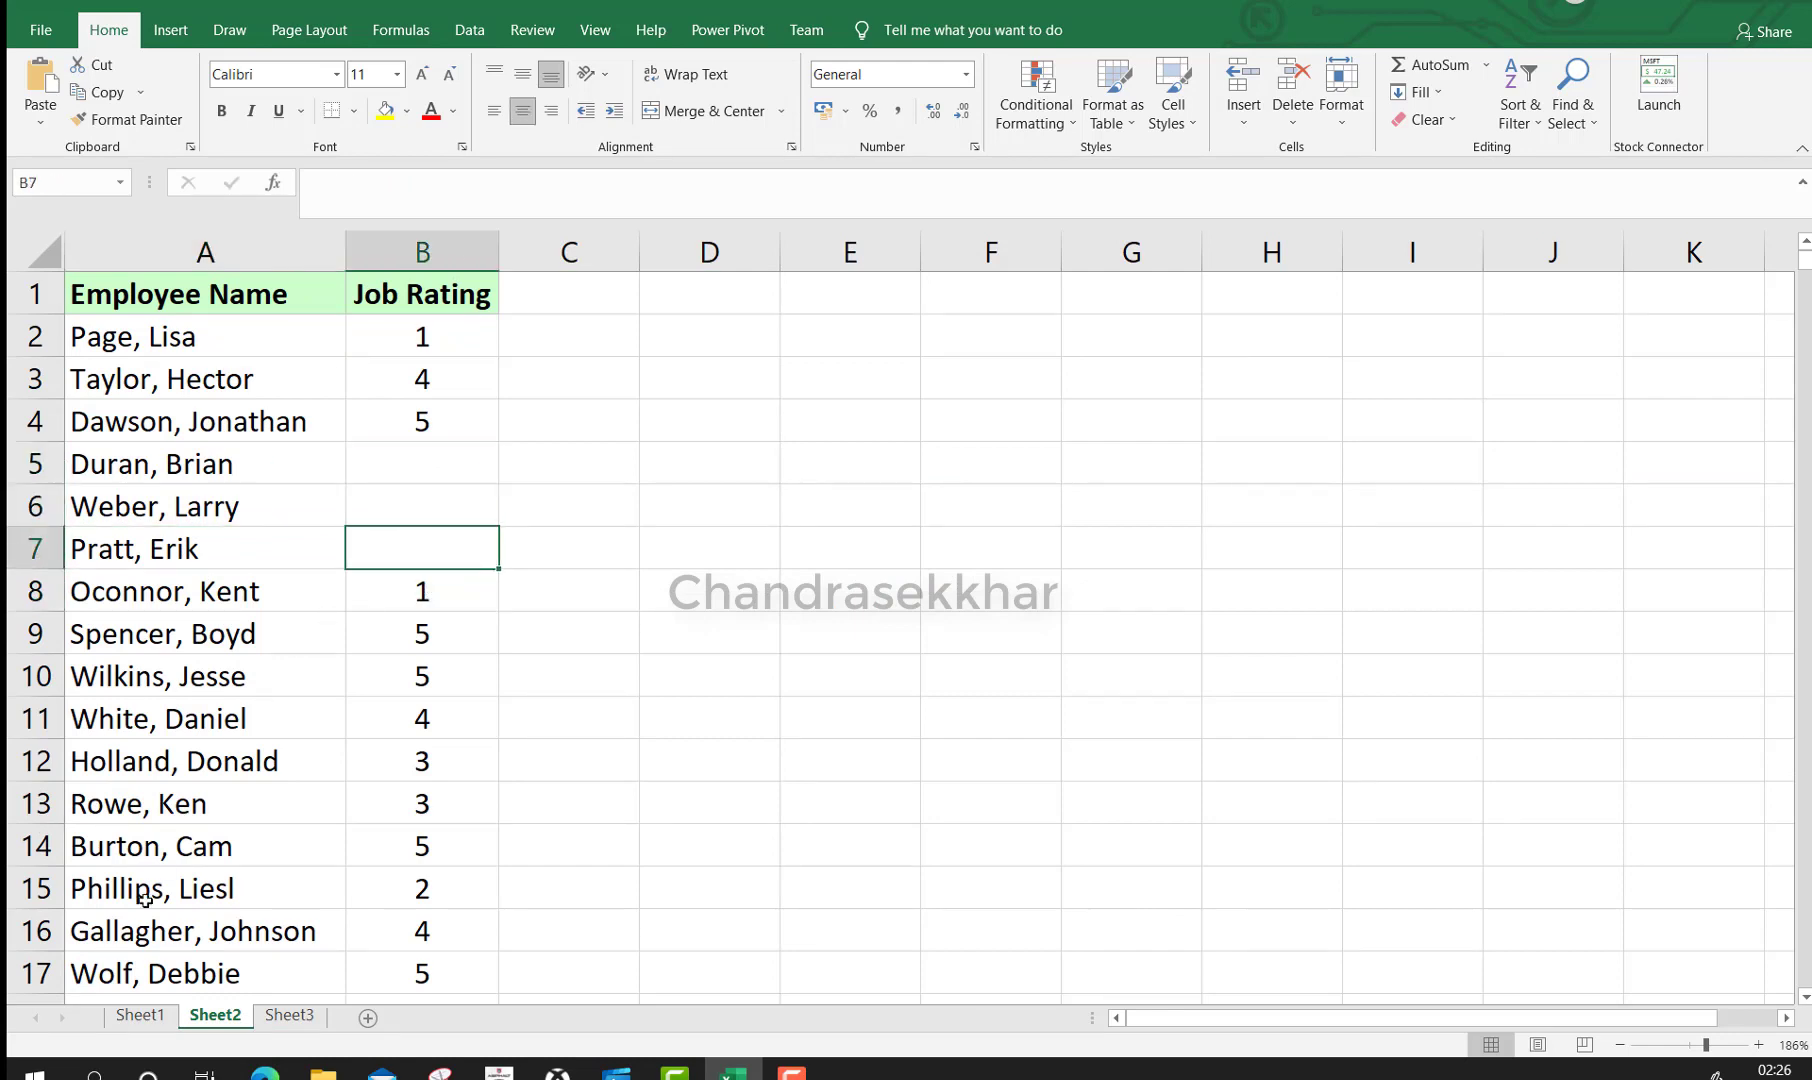
left_click(140, 1015)
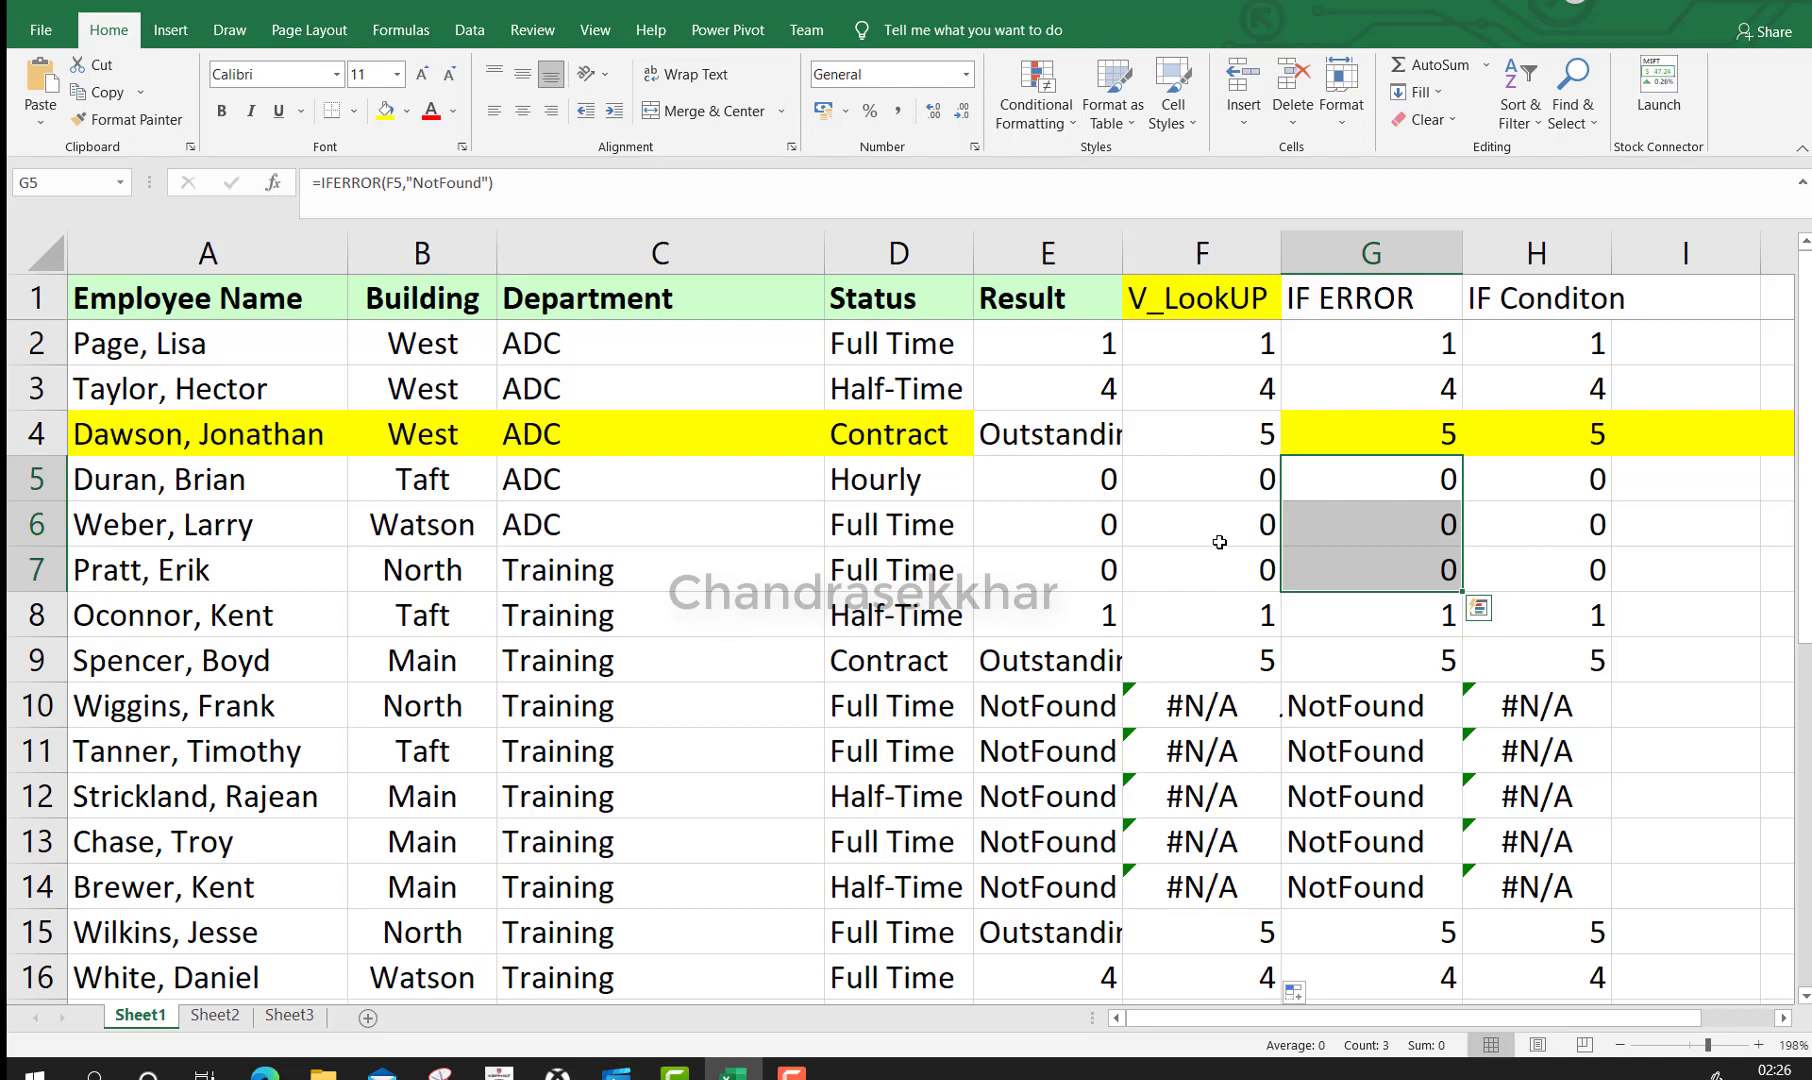
Compare the VLOOKUP formula in F10 with the IFERROR formula in G10
left_click(1211, 713)
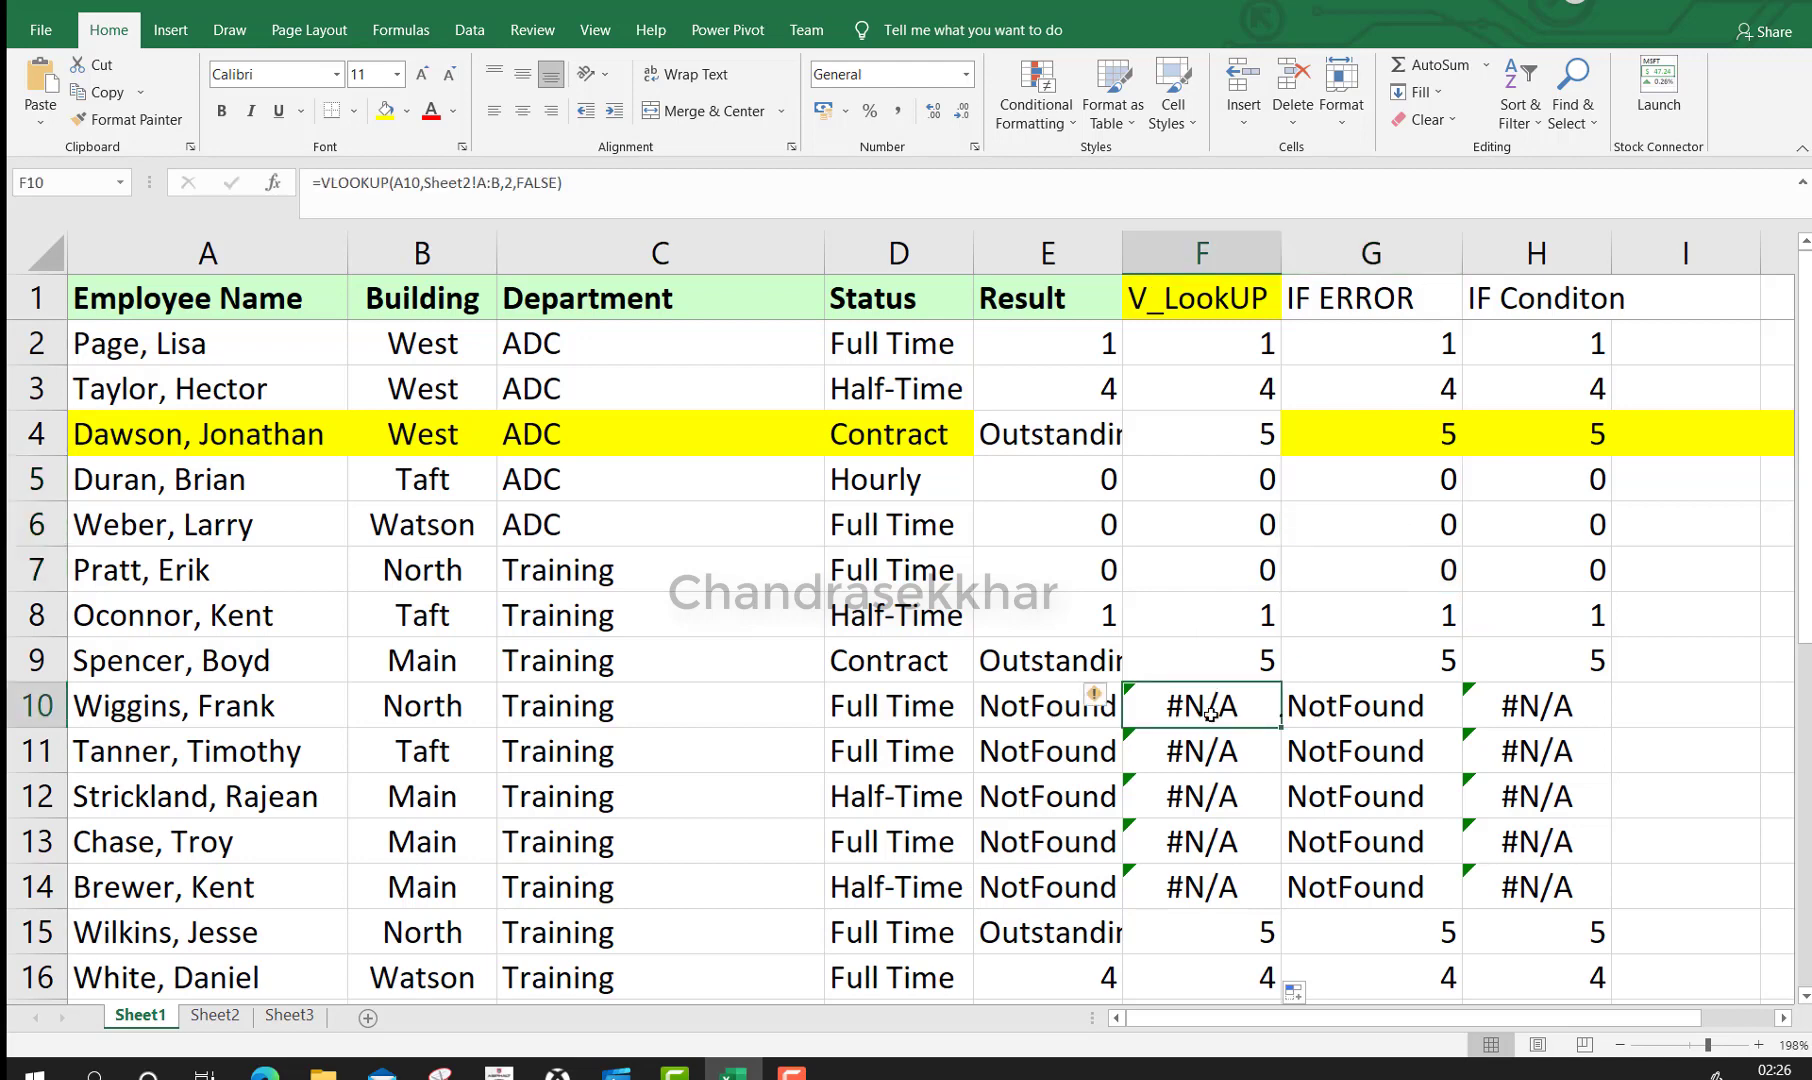
left_click(1350, 701)
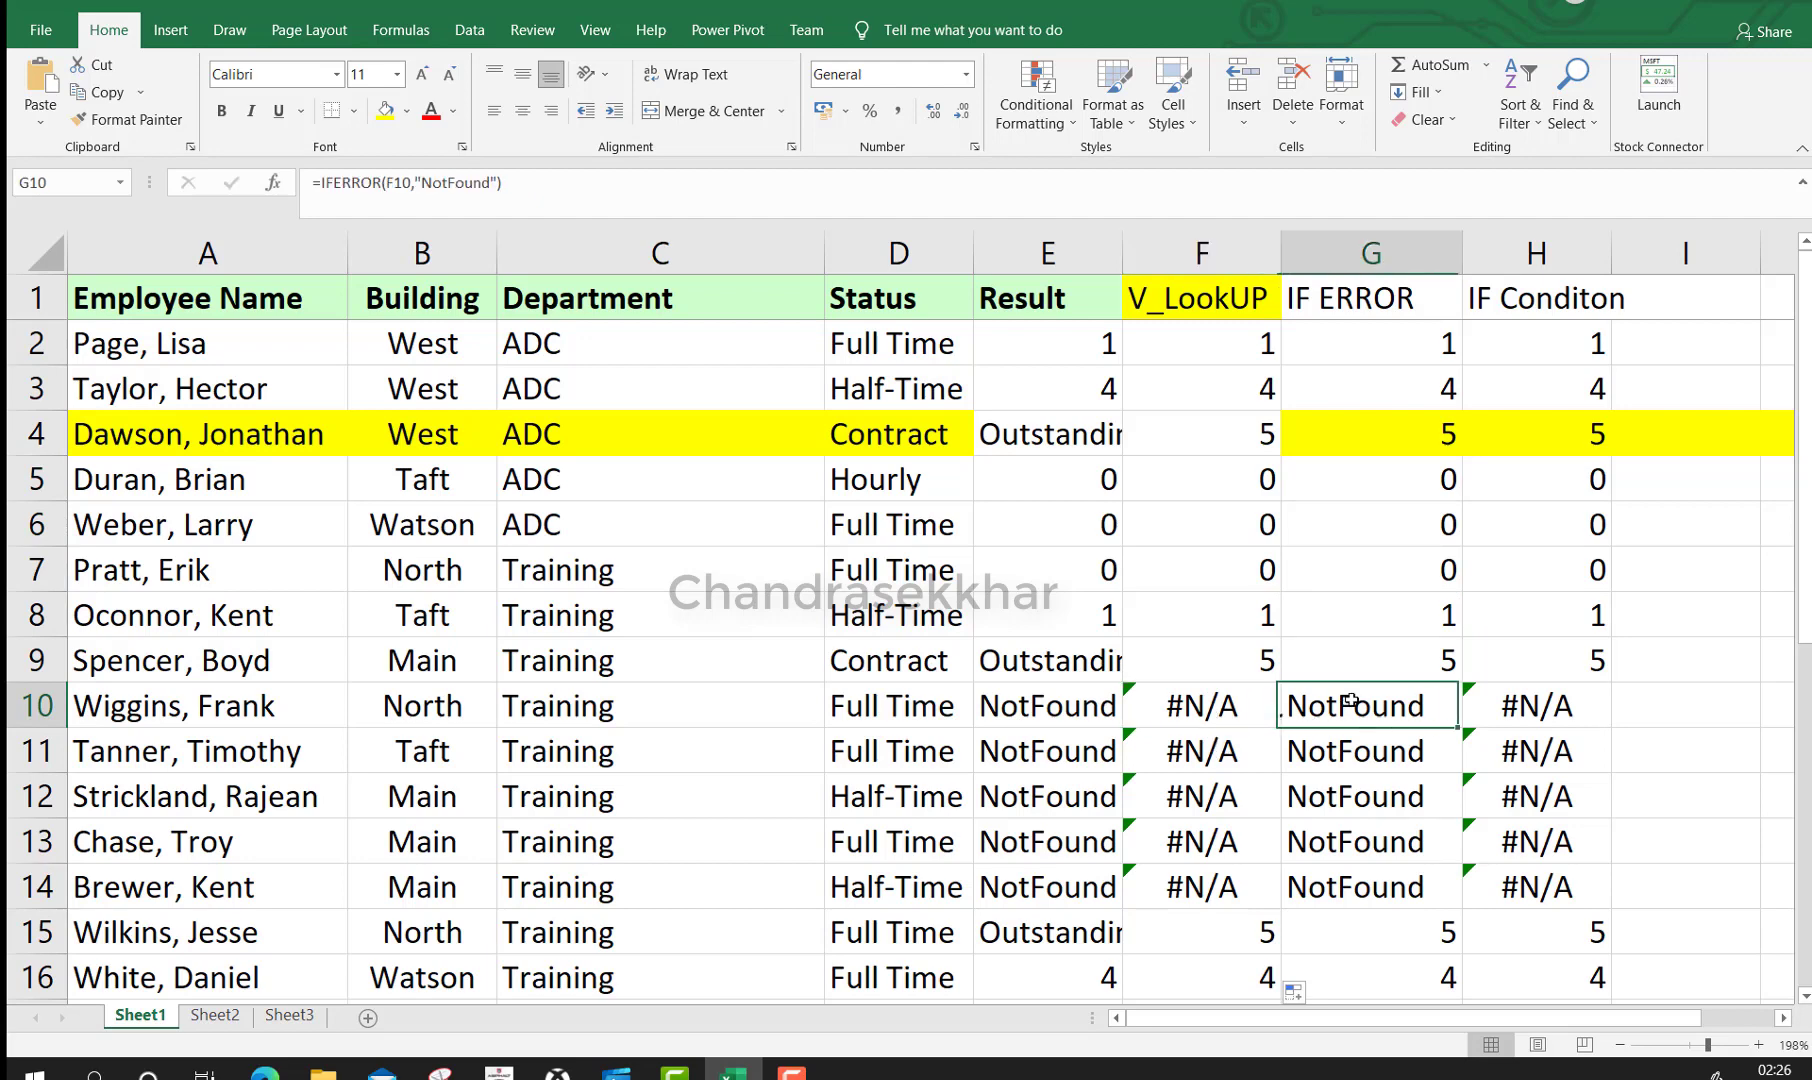
left_click(1248, 703)
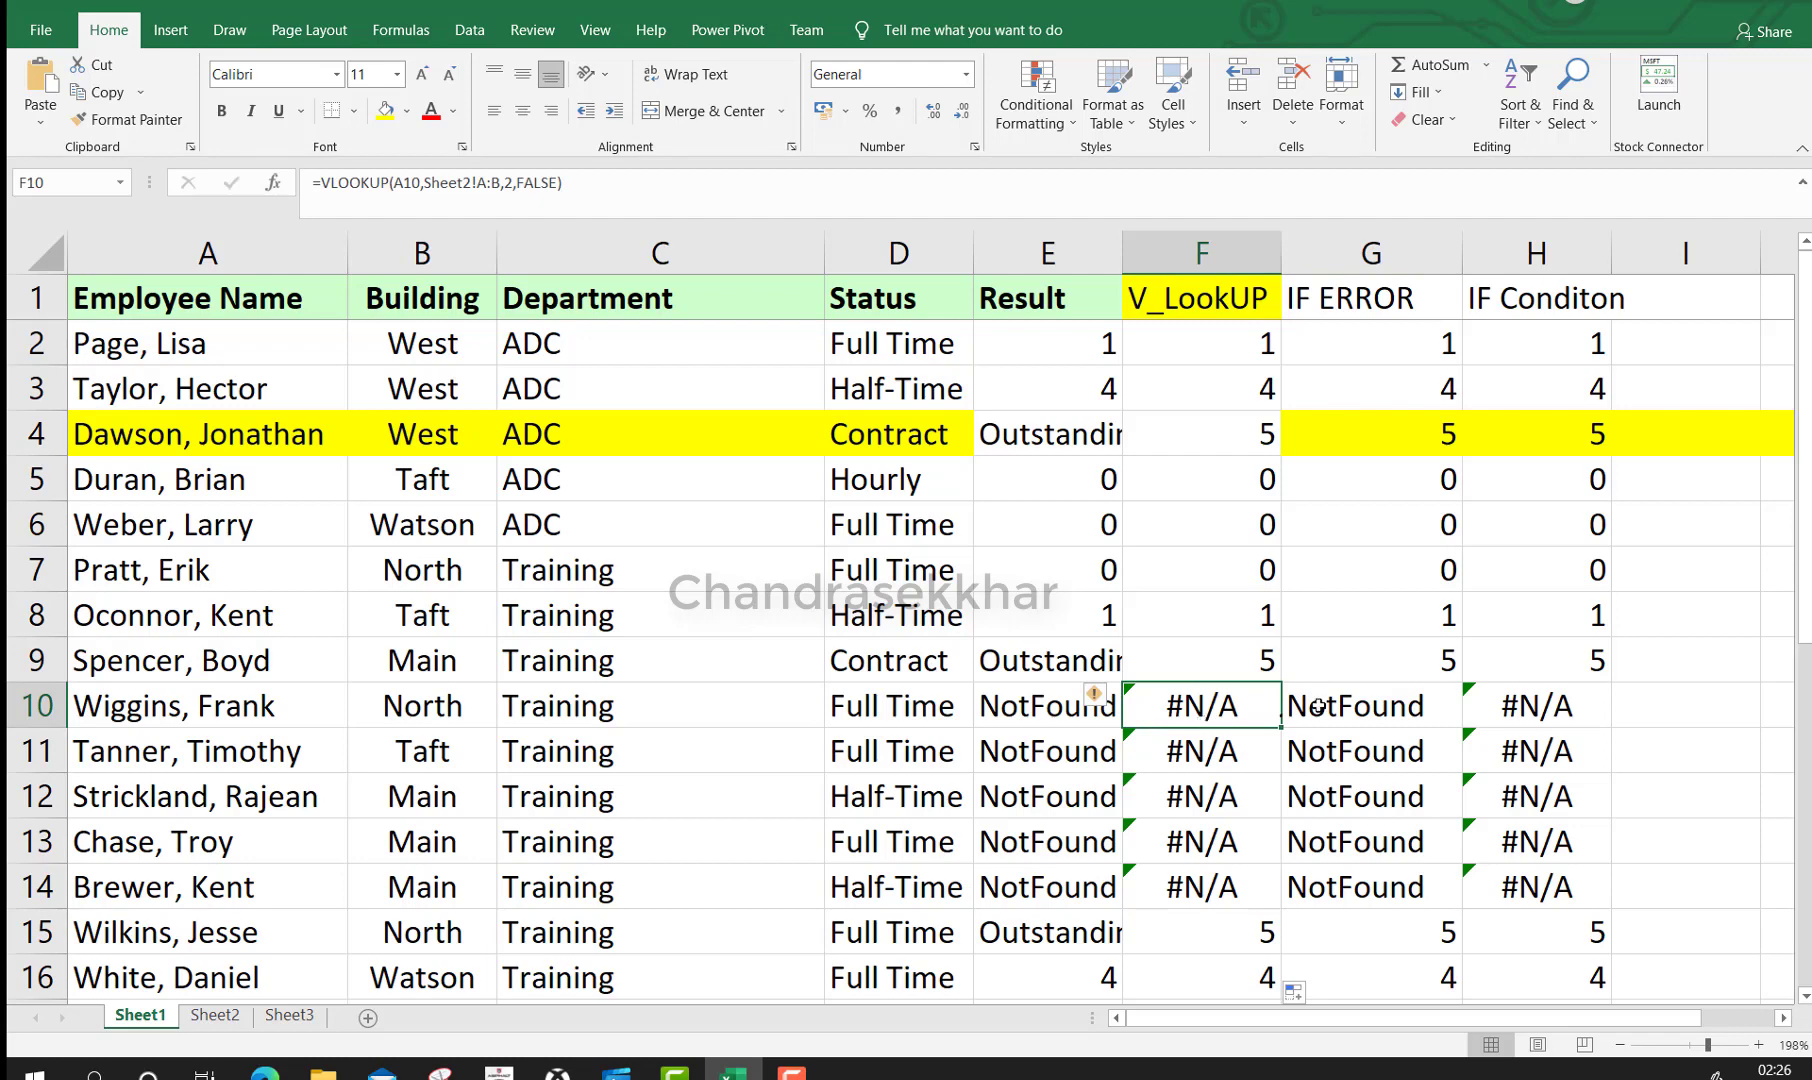
left_click(1318, 706)
left_click(1232, 707)
left_click(1347, 302)
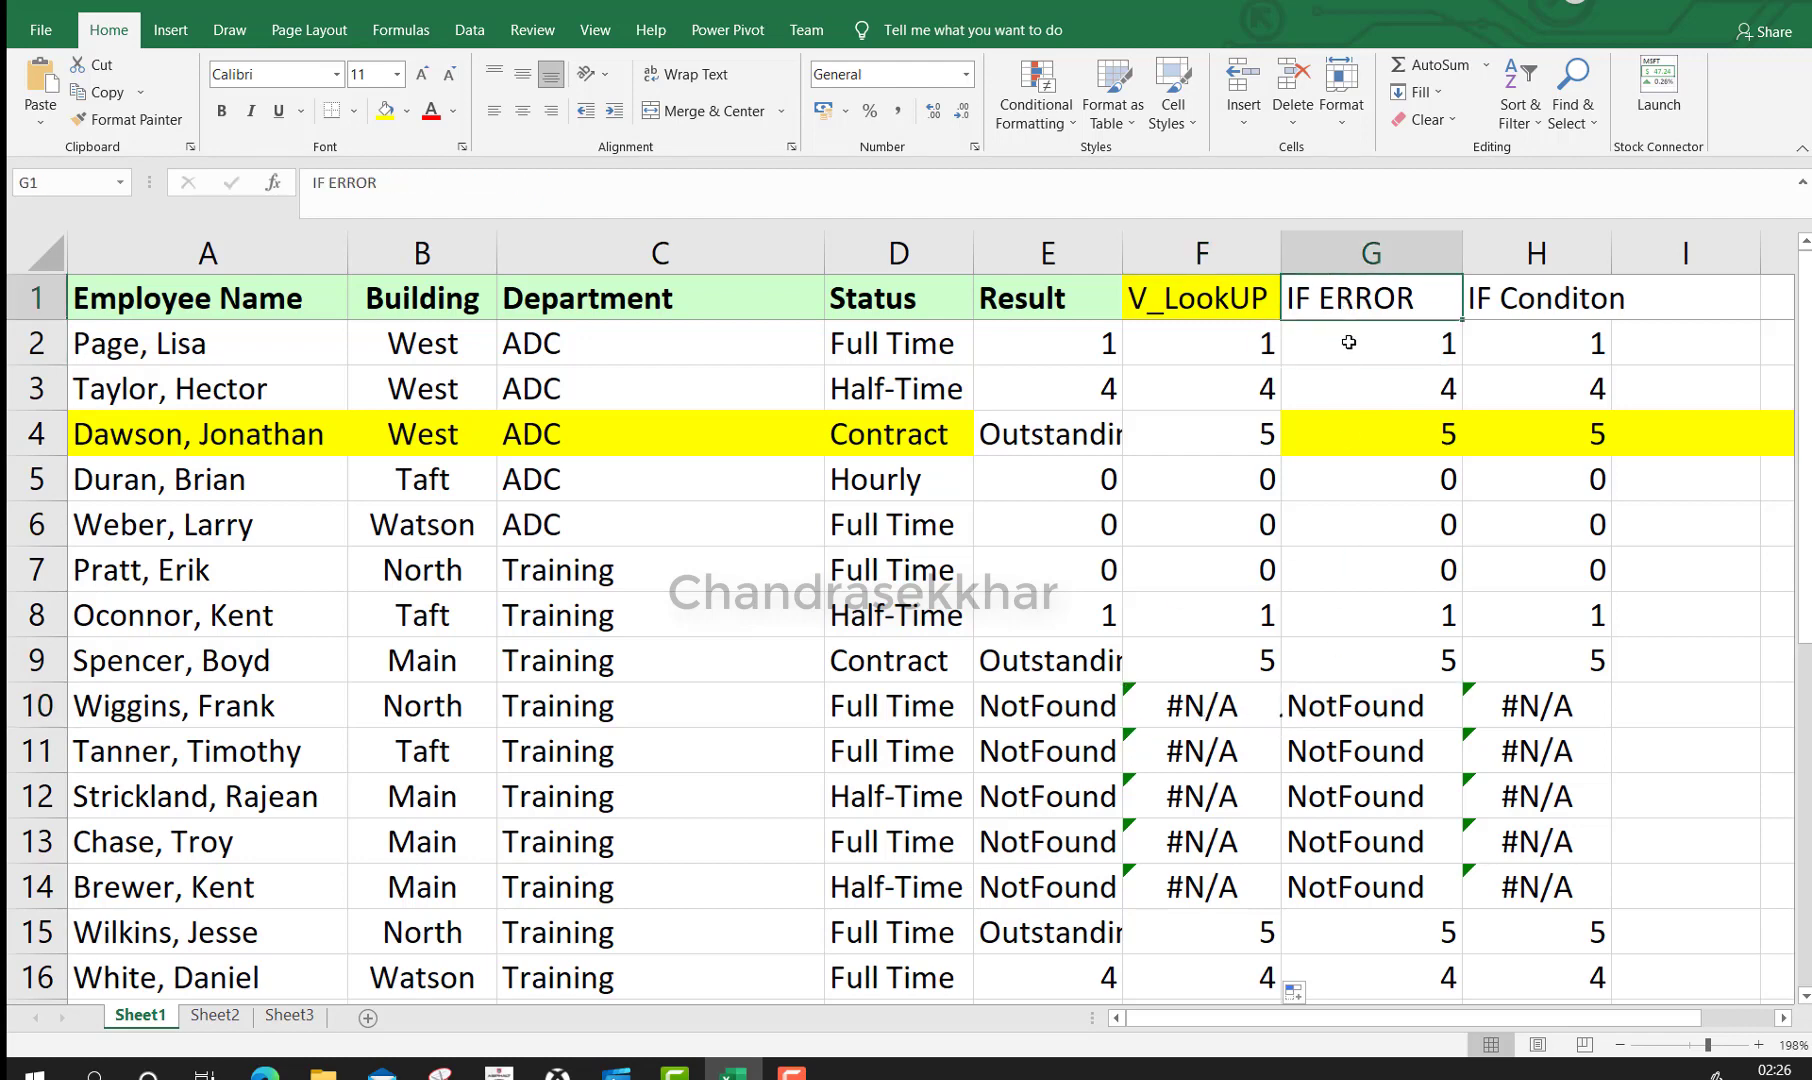
Clear the existing IFERROR results in G2:G29 under the IF ERROR header and return to G2
left_click(1350, 343)
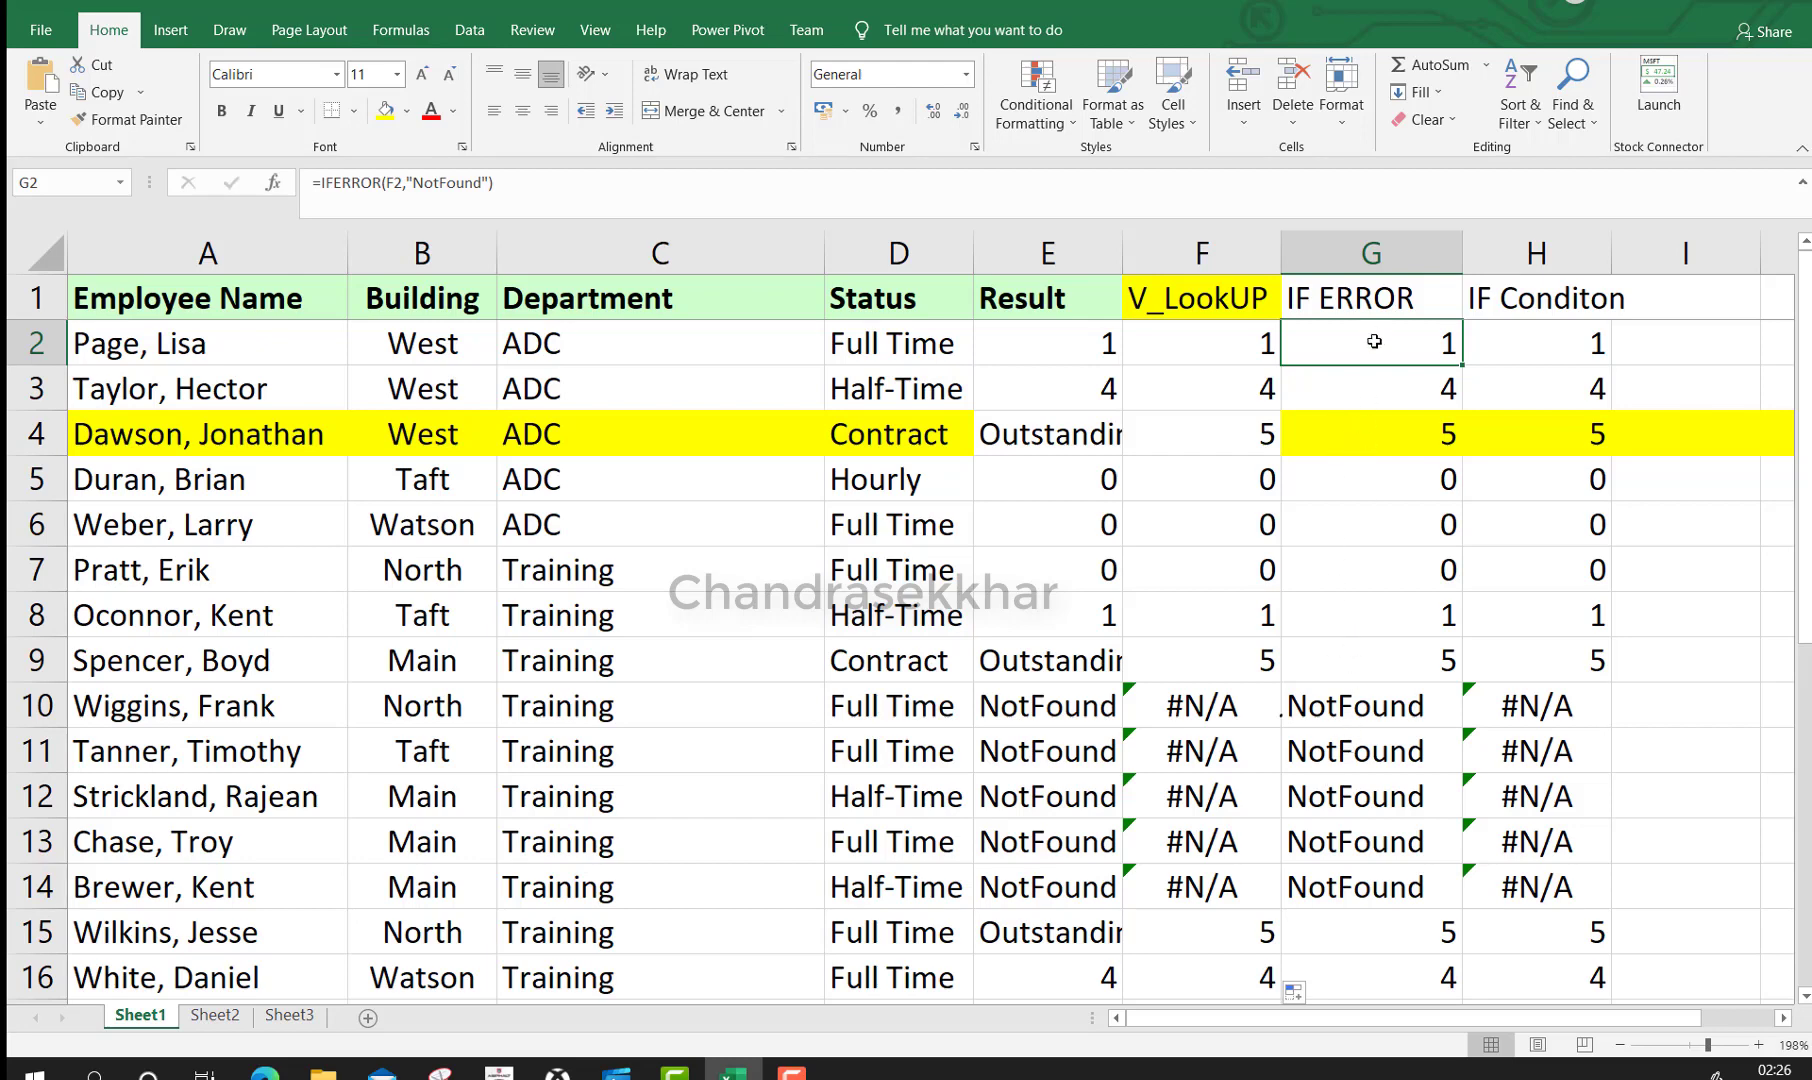
left_click_drag(1372, 340, 1369, 1020)
key("Delete")
key("Up")
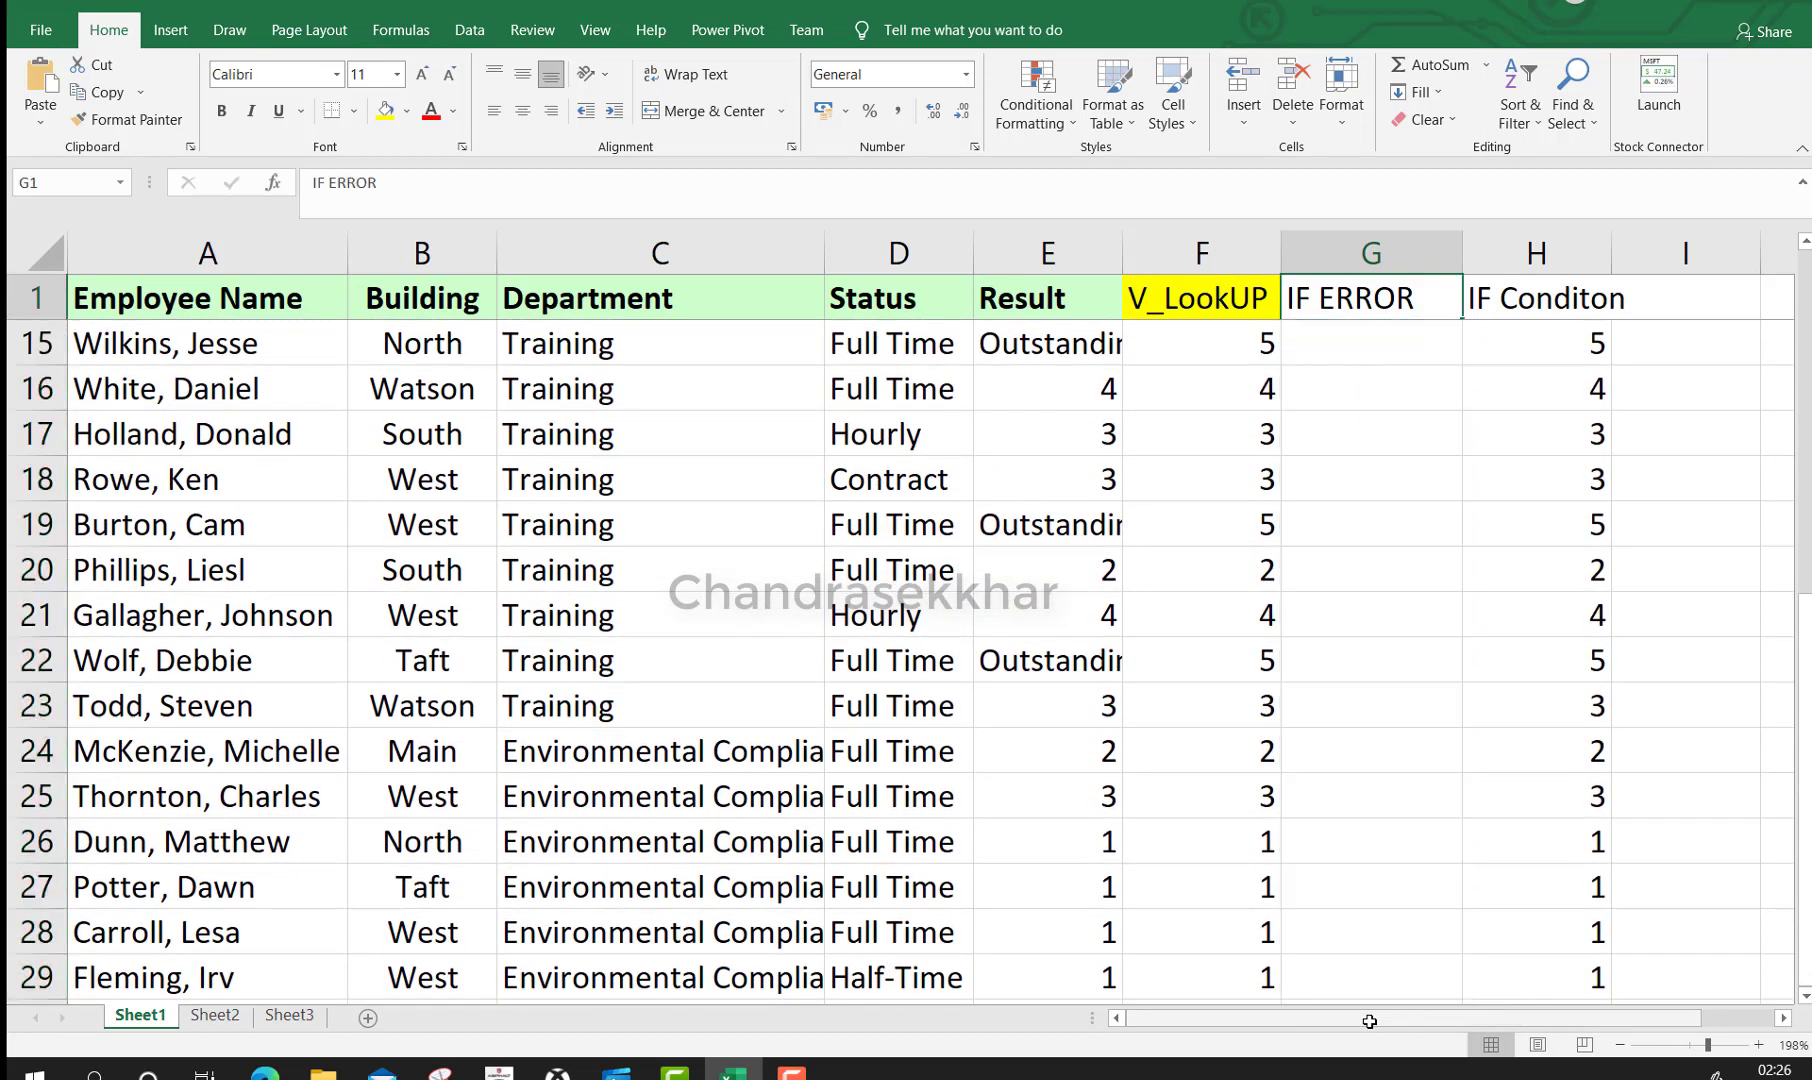
key("Down")
key("Up")
key("Down")
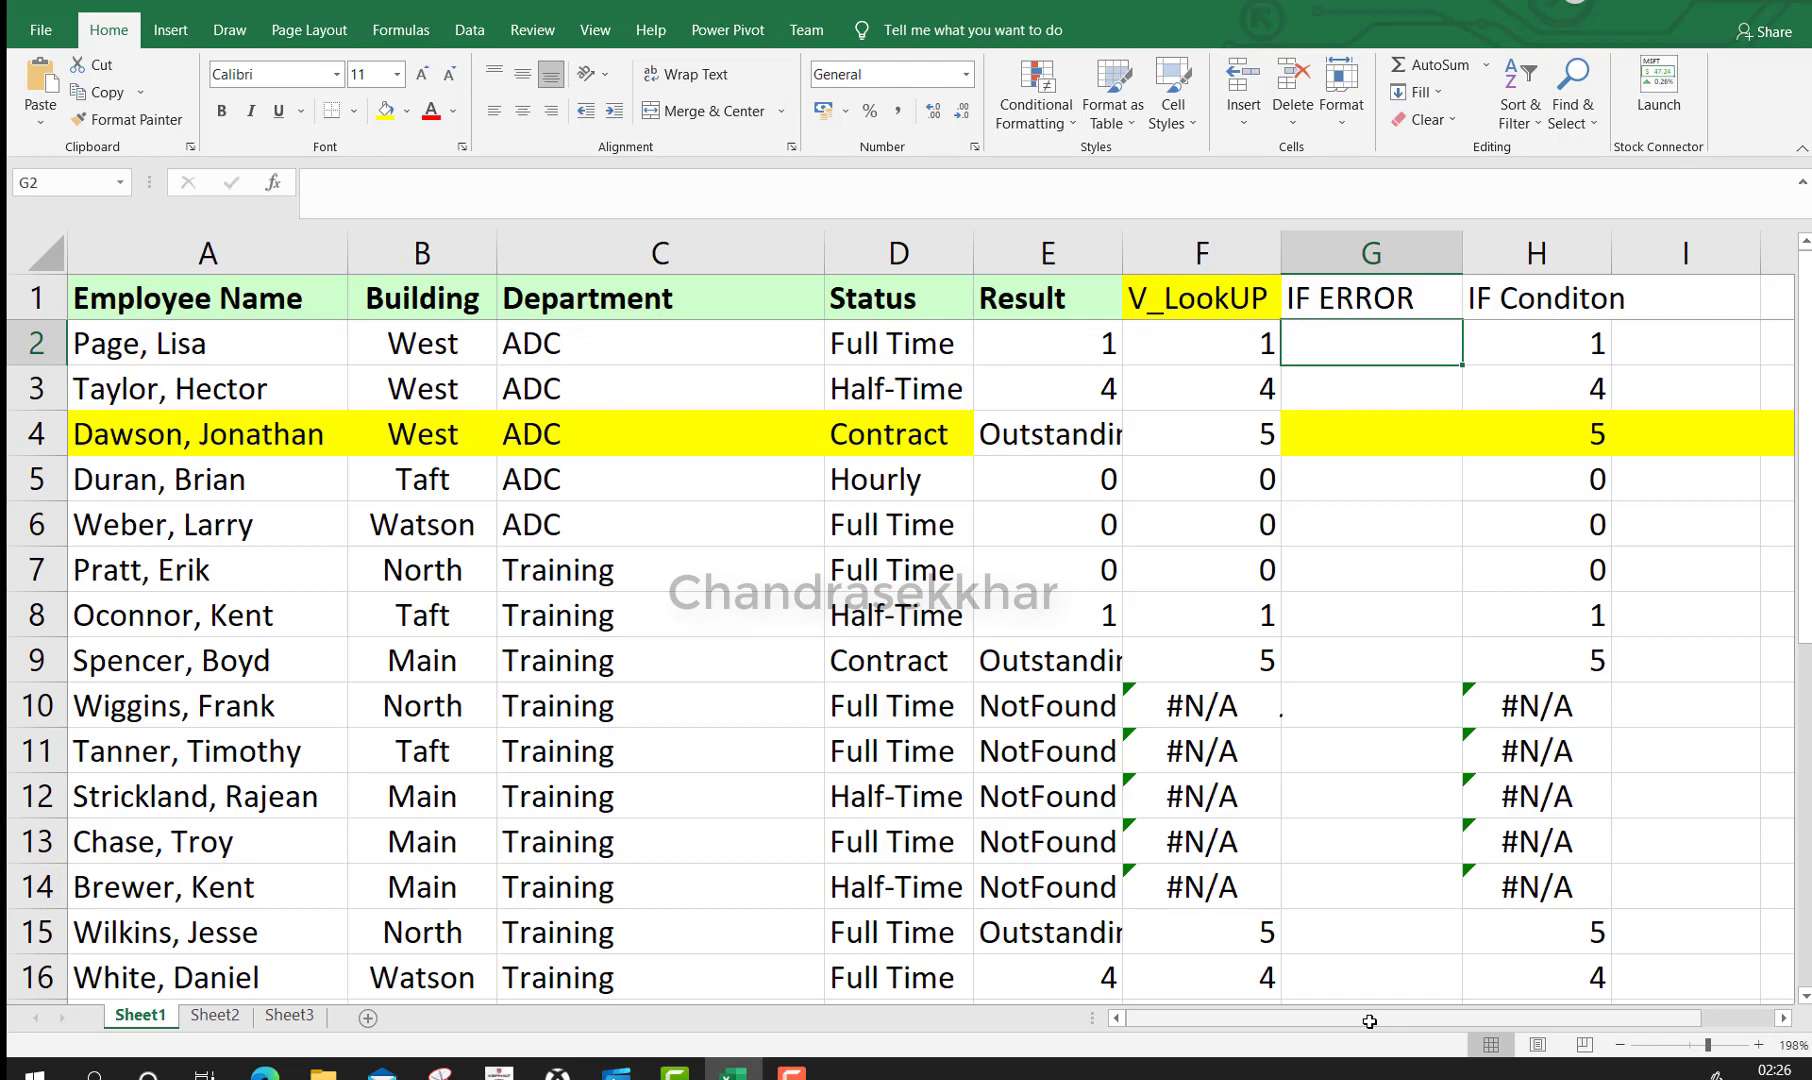
Enter the formula =IF(F2,"NotFound") in G2
type("=IF(")
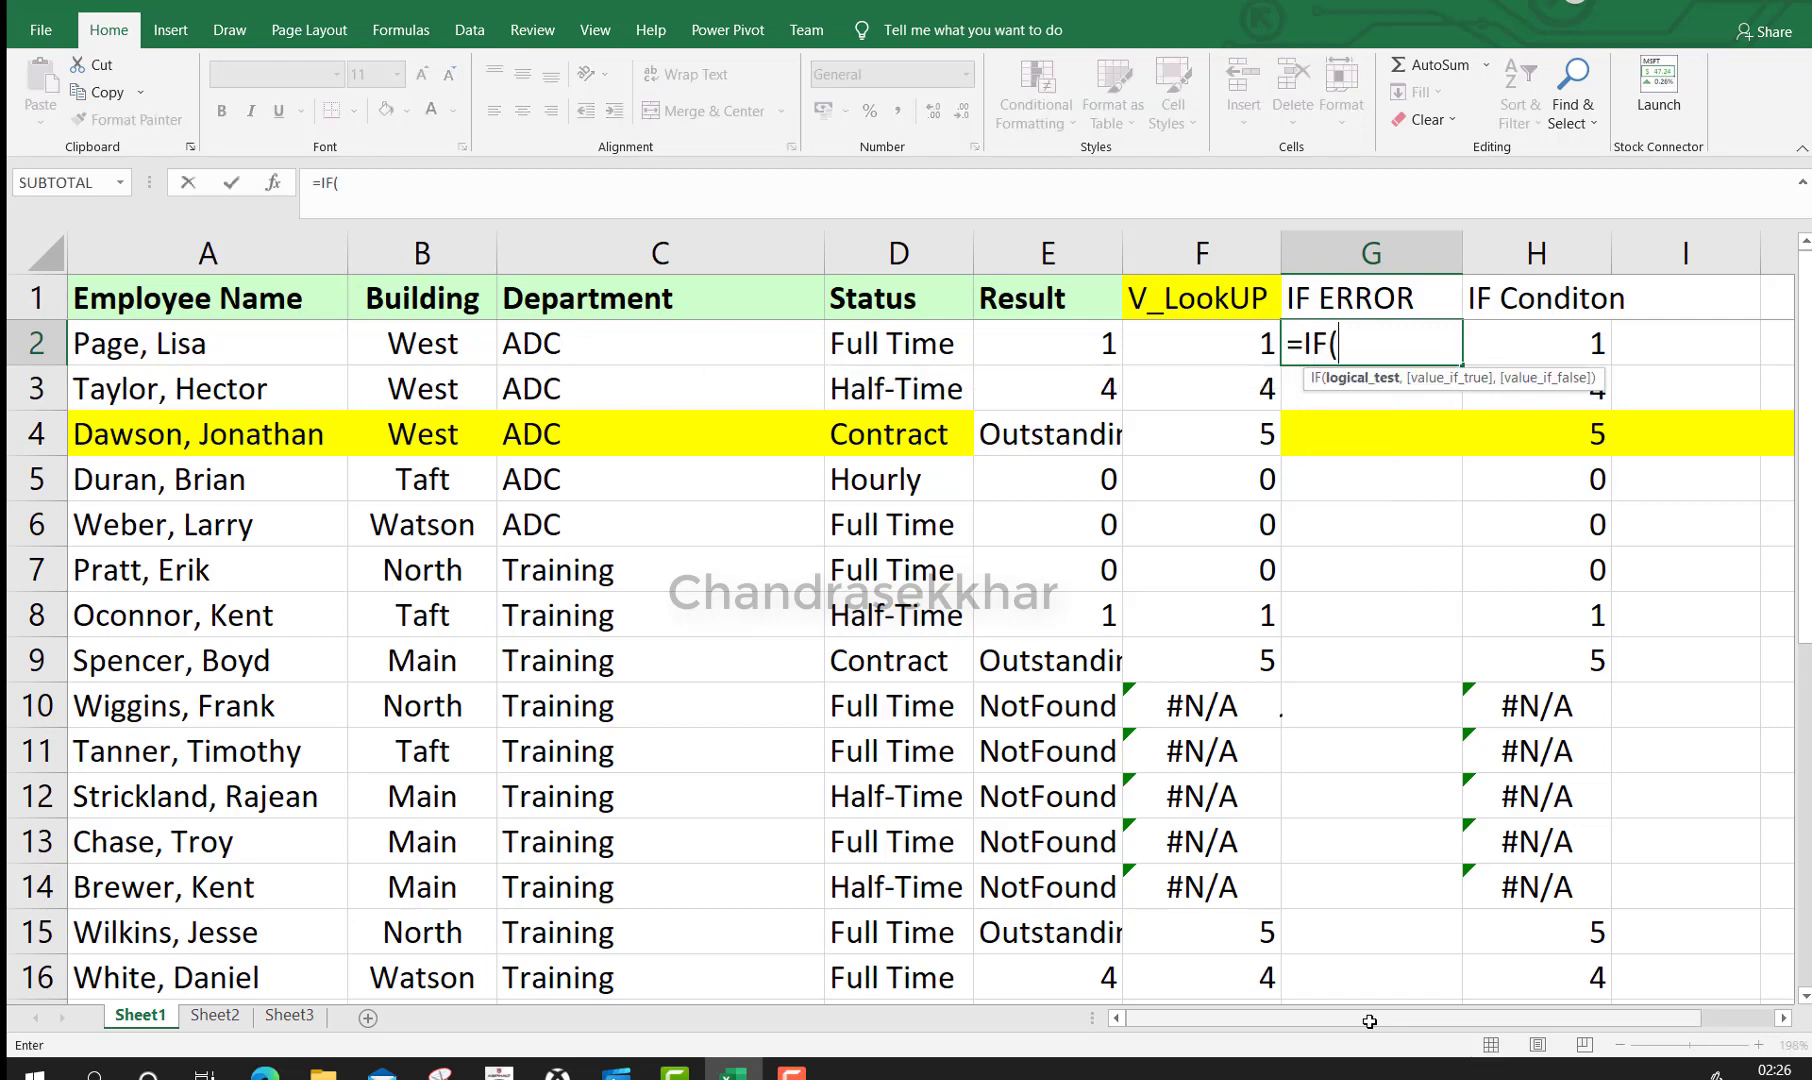
key("Left")
key("Left")
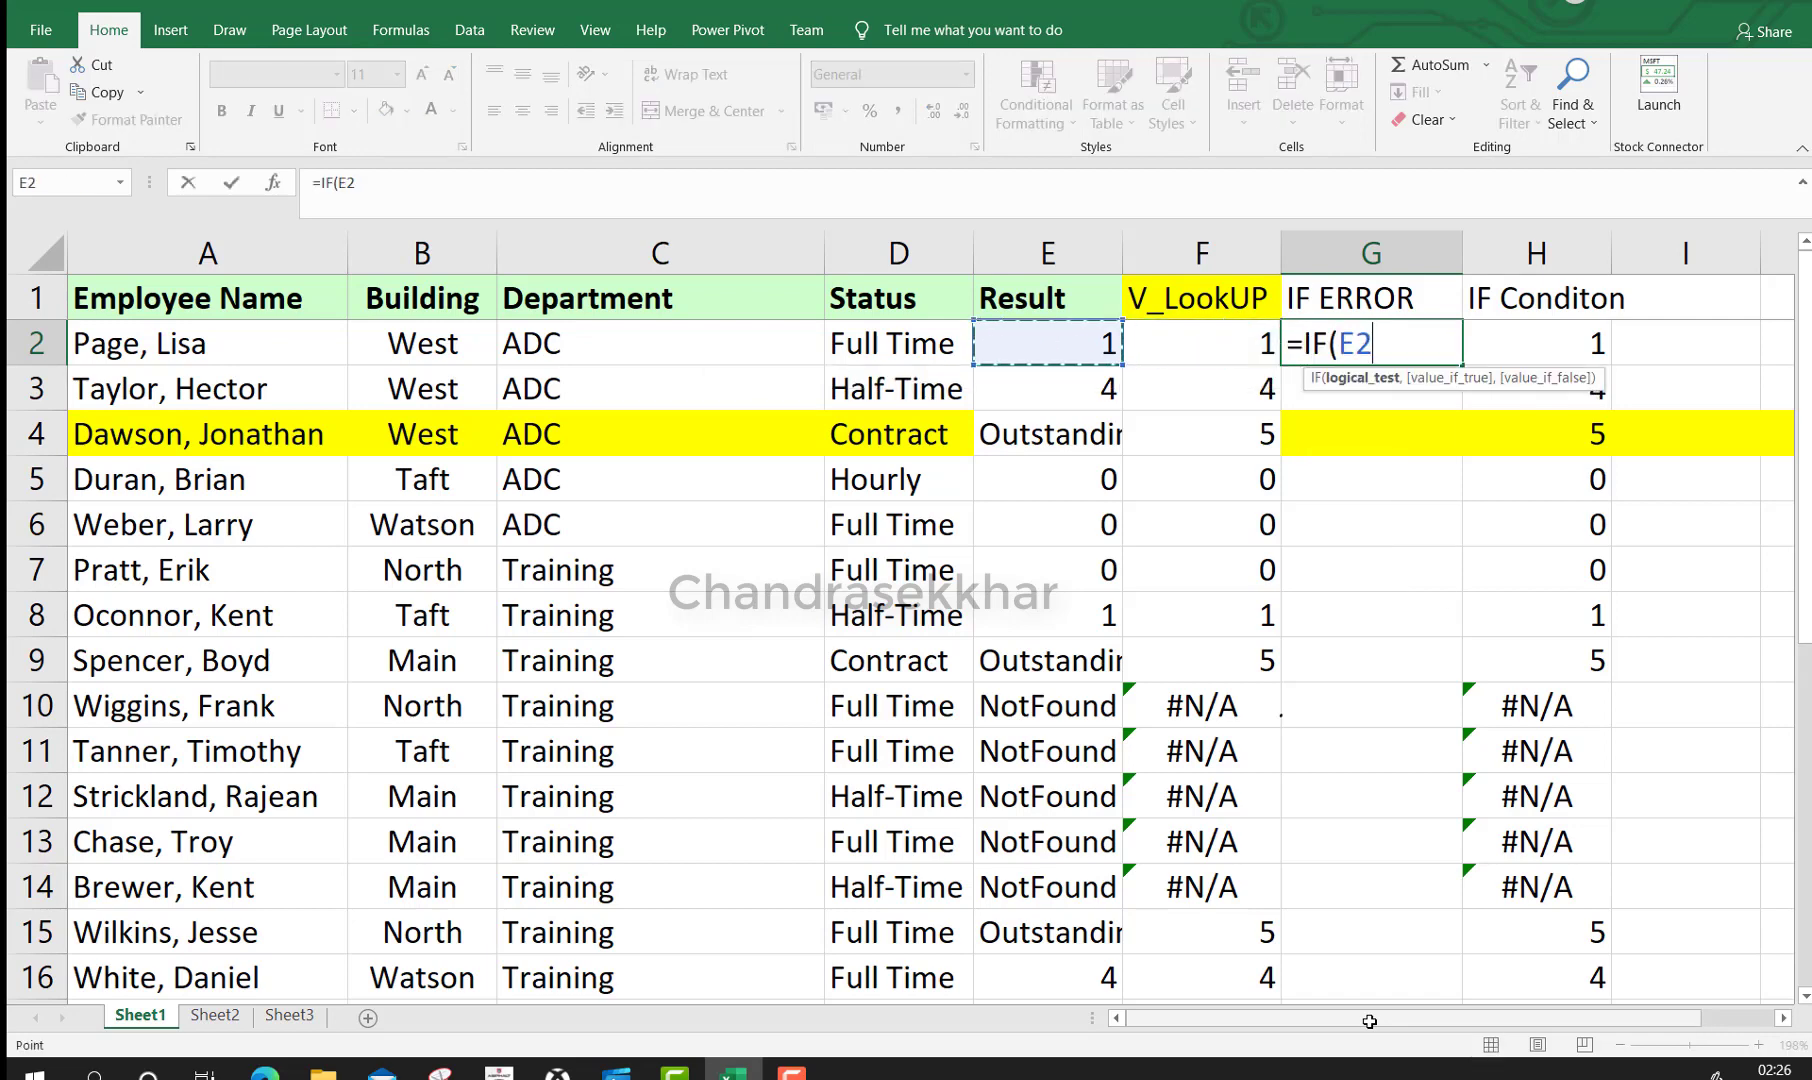
key("Right")
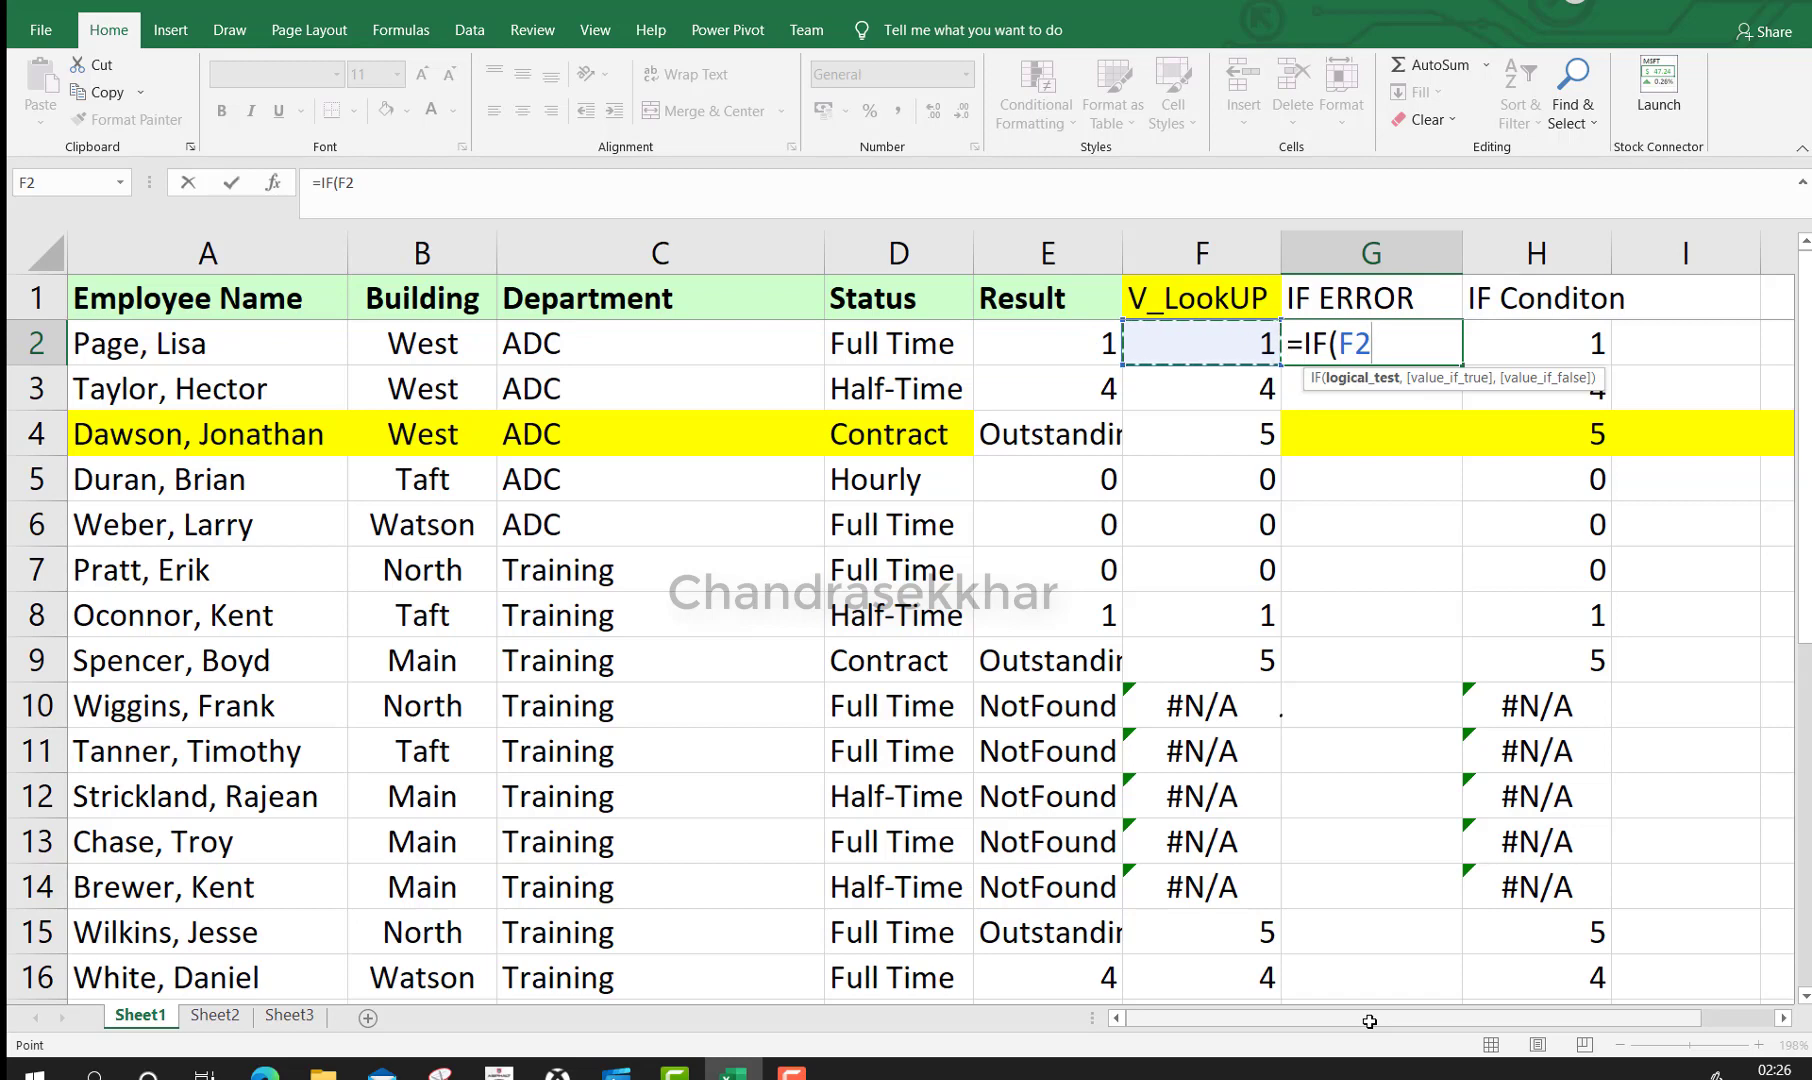
type(",")
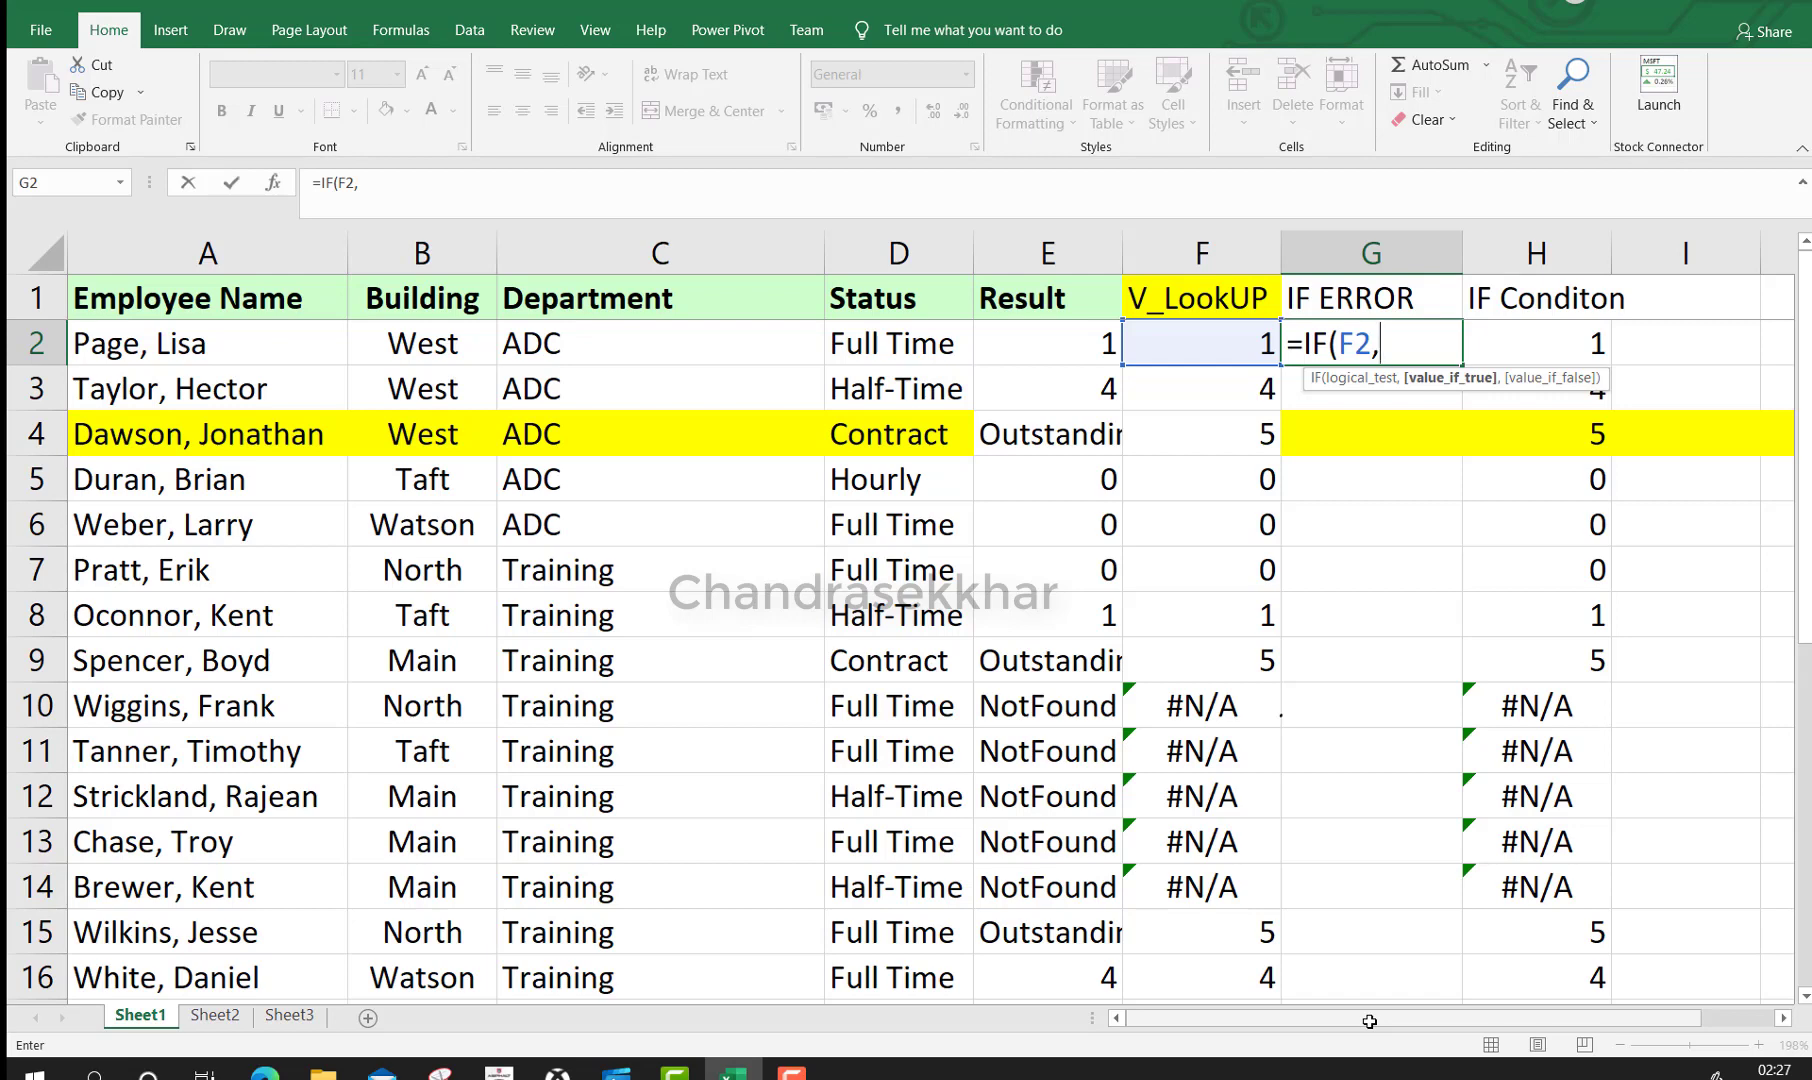
type("\"NotFou")
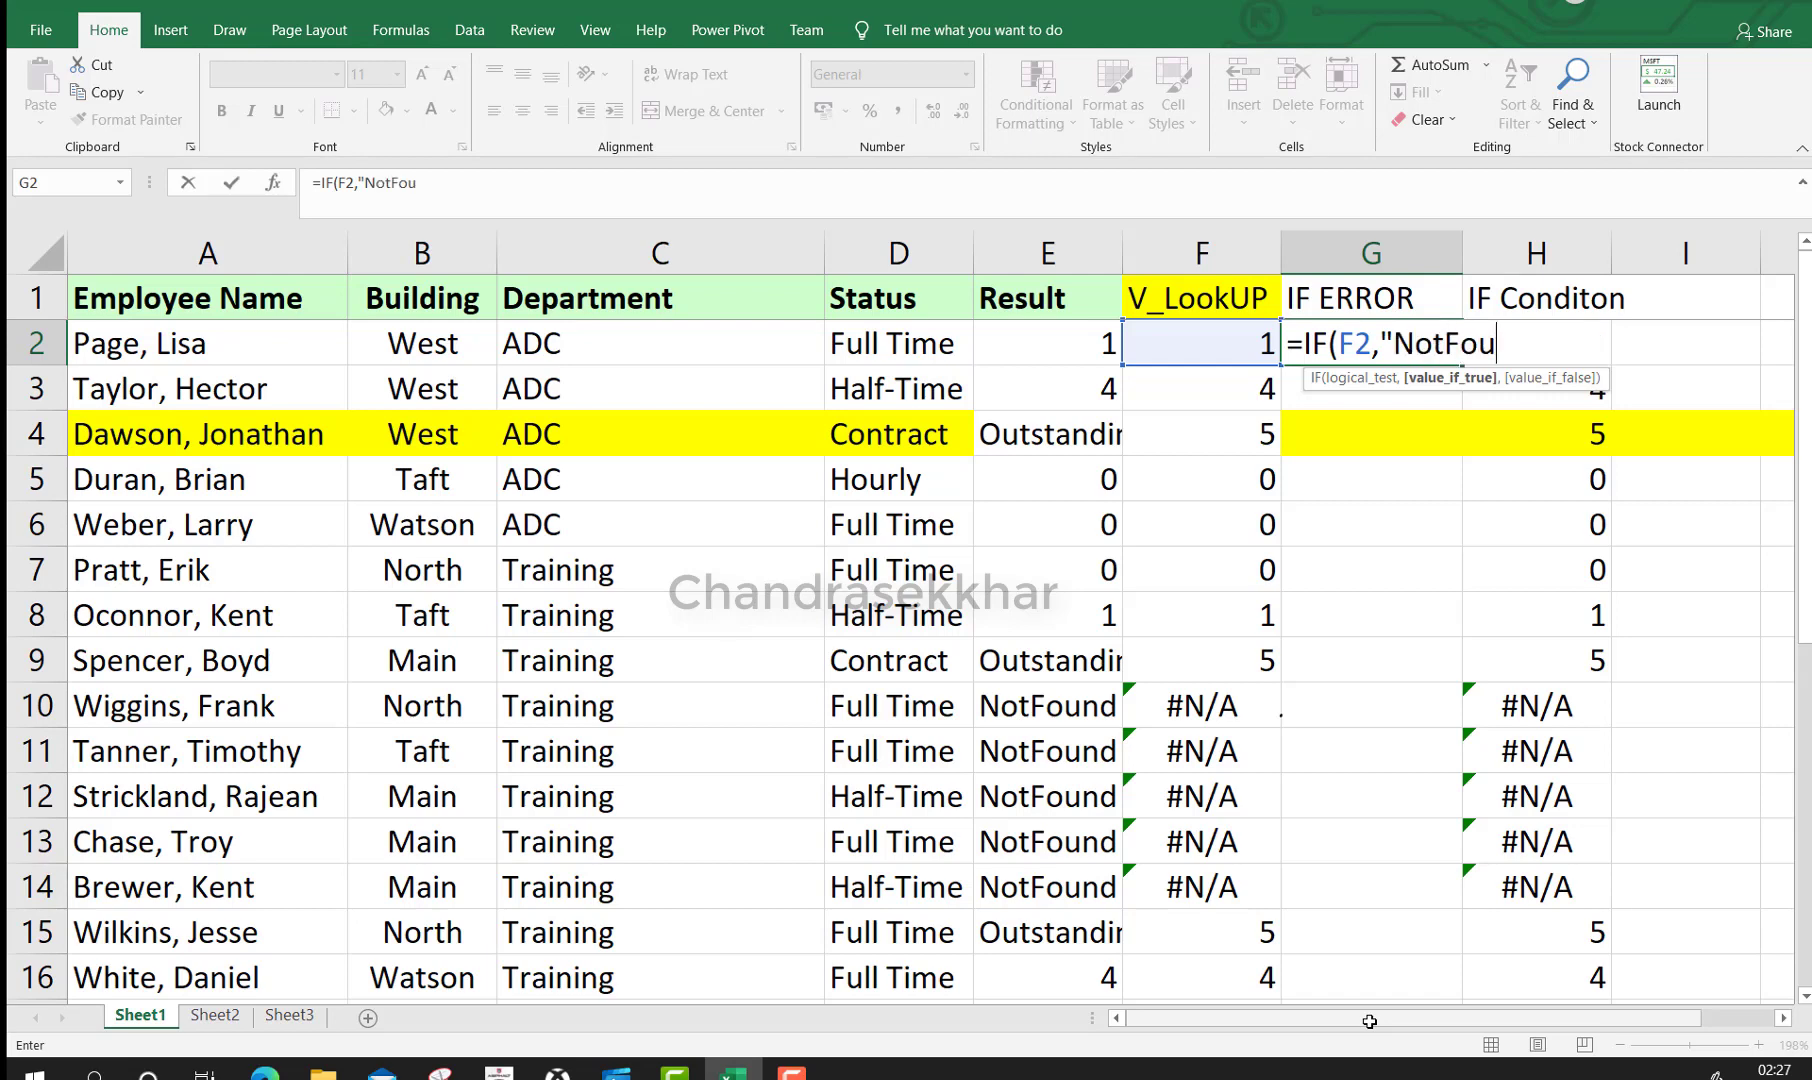
type("nd\")")
key("Return")
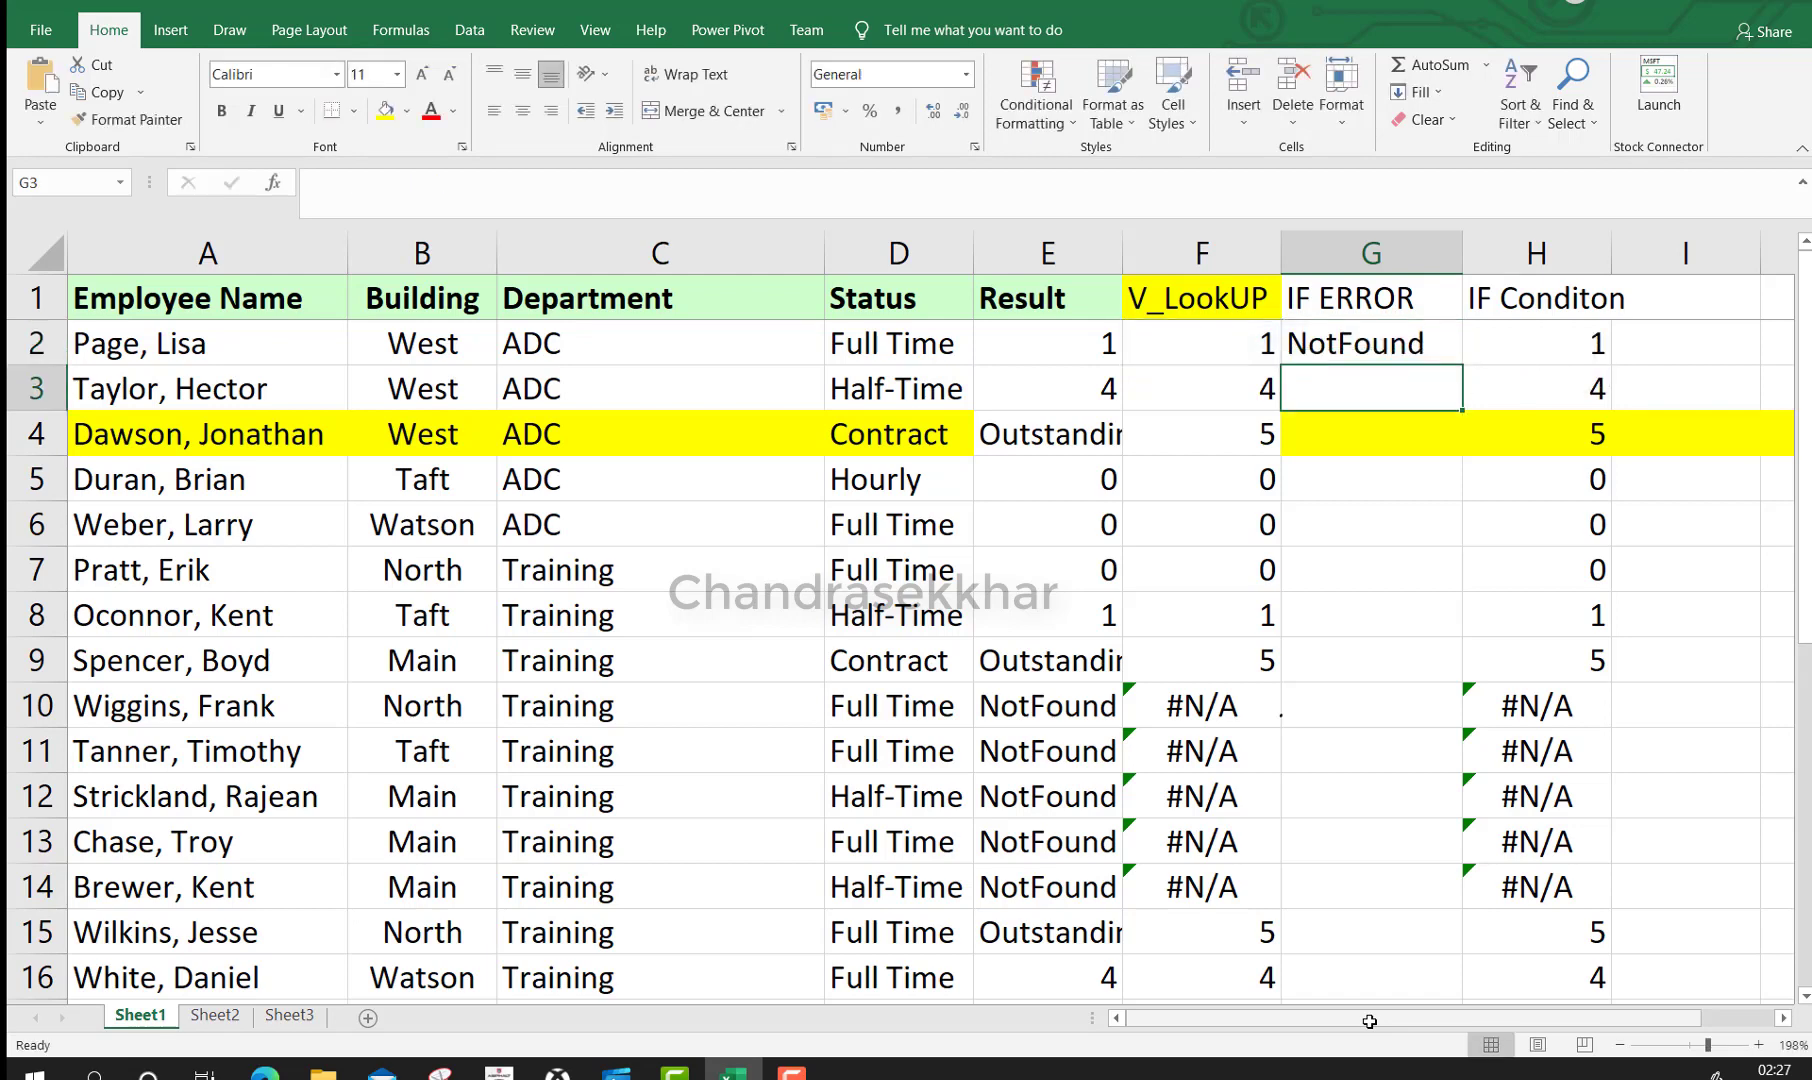
Review the formula in G2 and the cell it references, leaving its contents as entered
left_click(1348, 344)
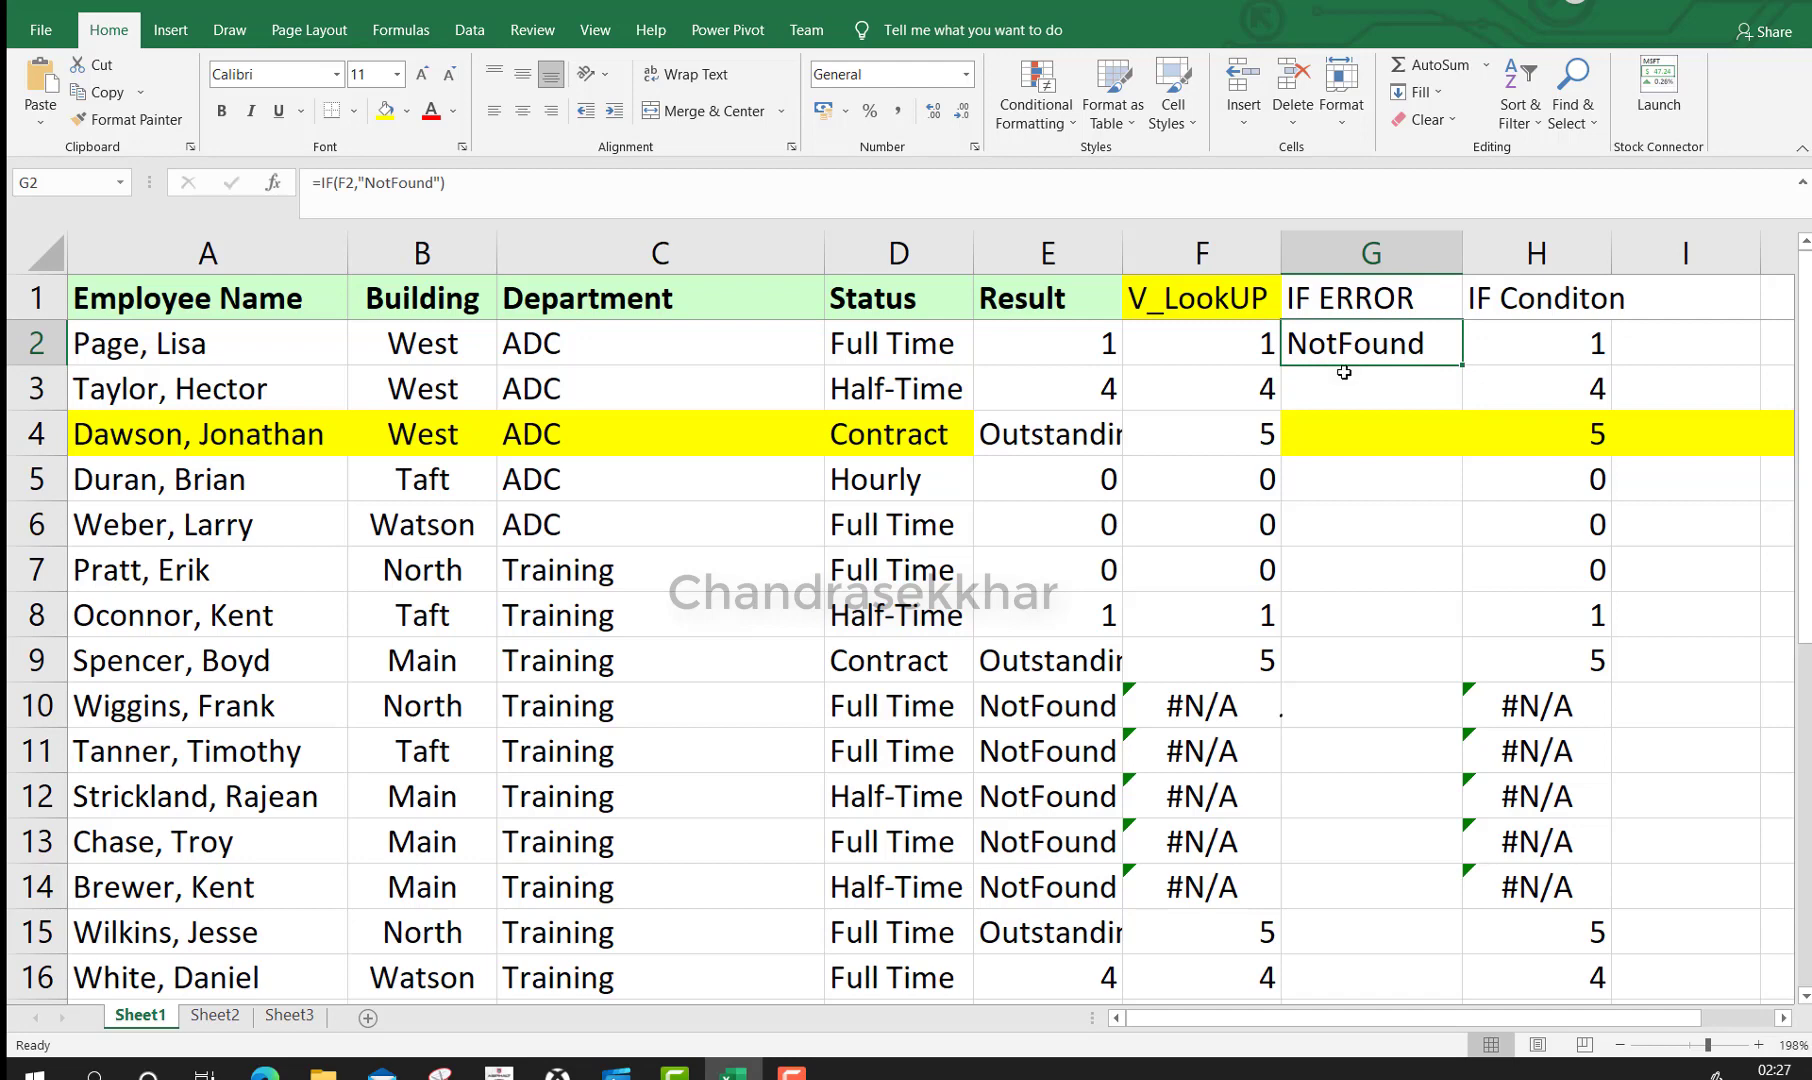
key("F2")
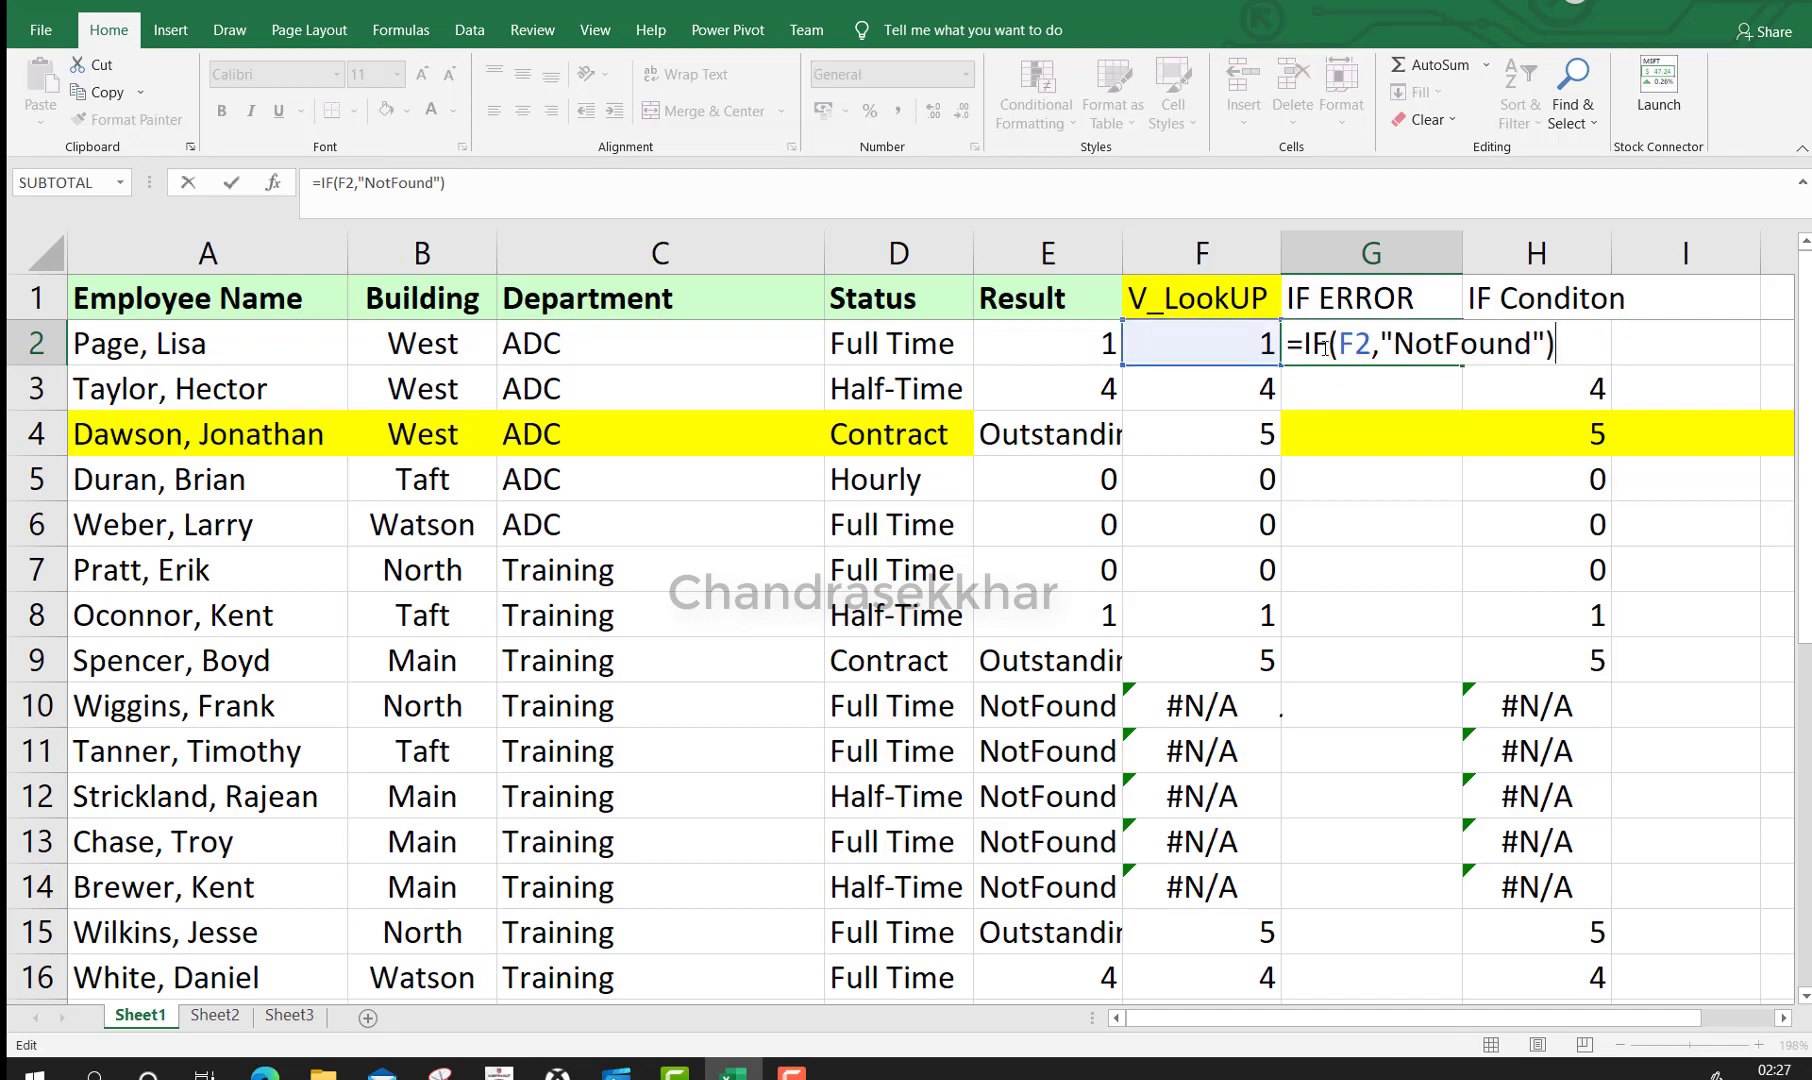
key("ctrl+Return")
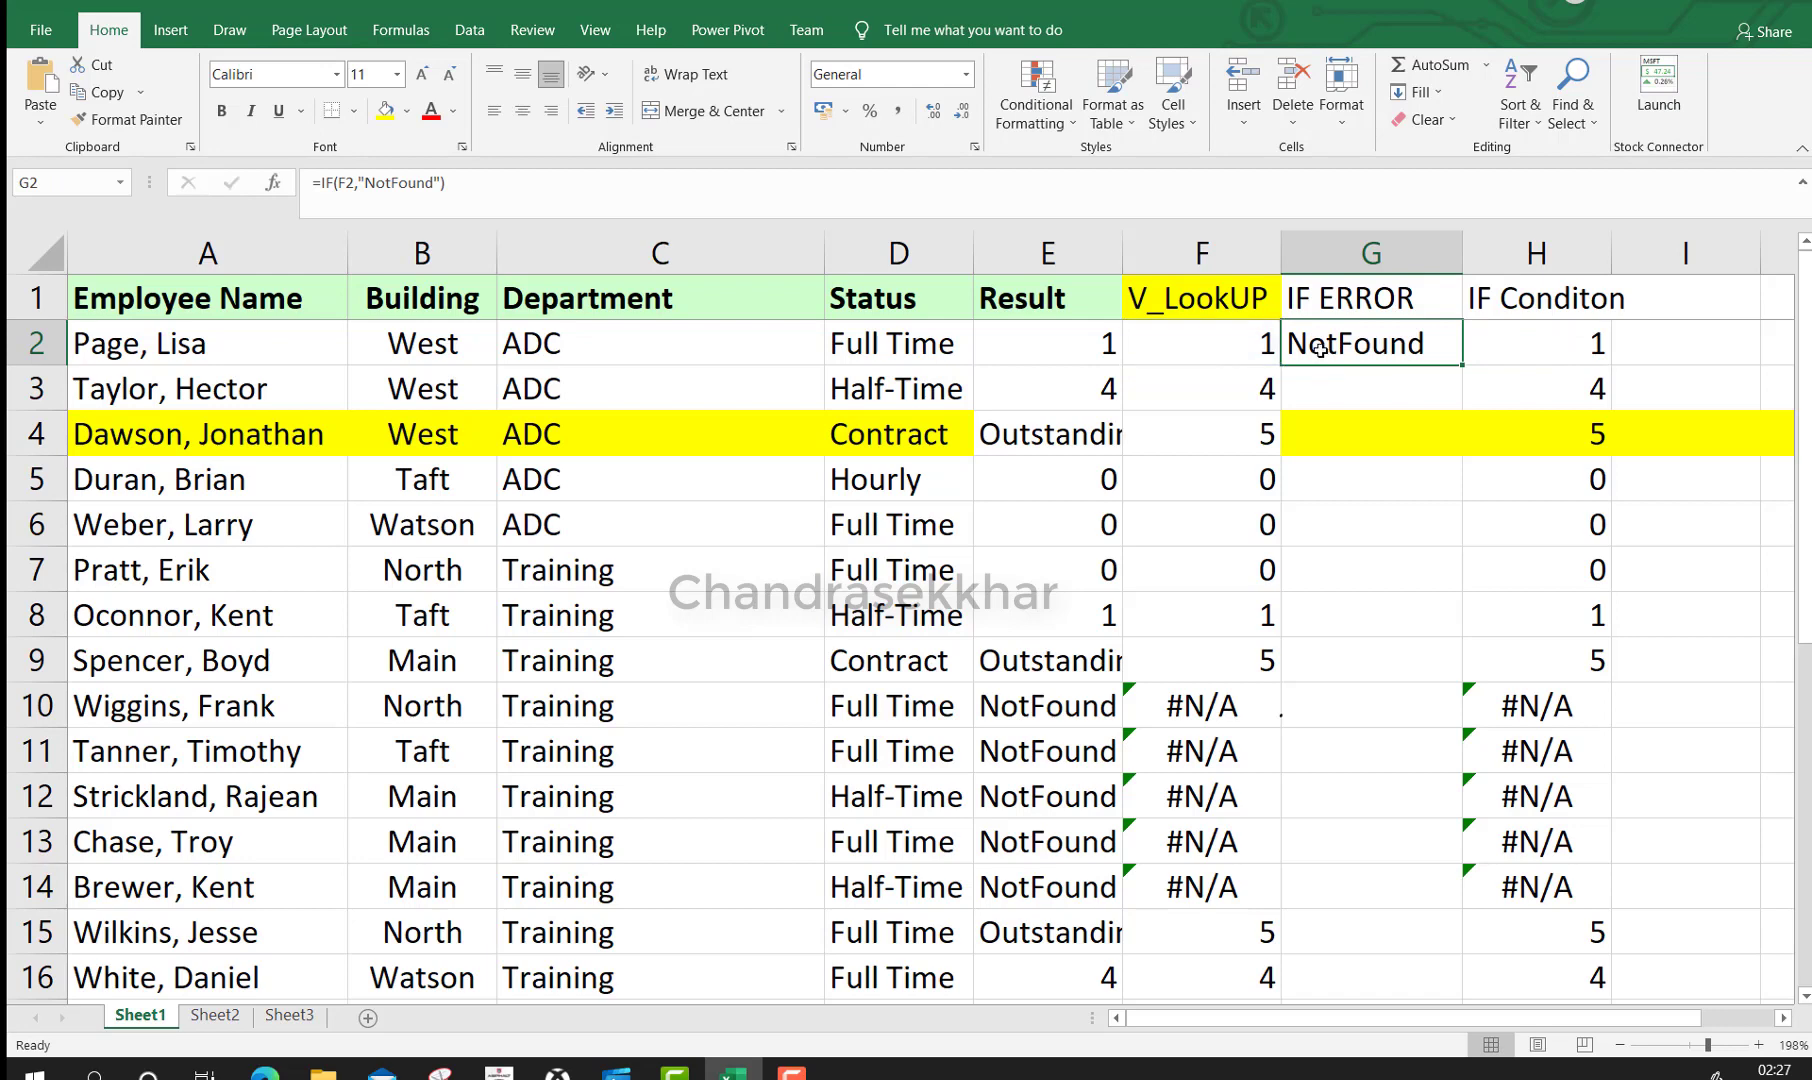
Correct the formula in G2 to =IFERROR(F2,"NotFound")
key("F2")
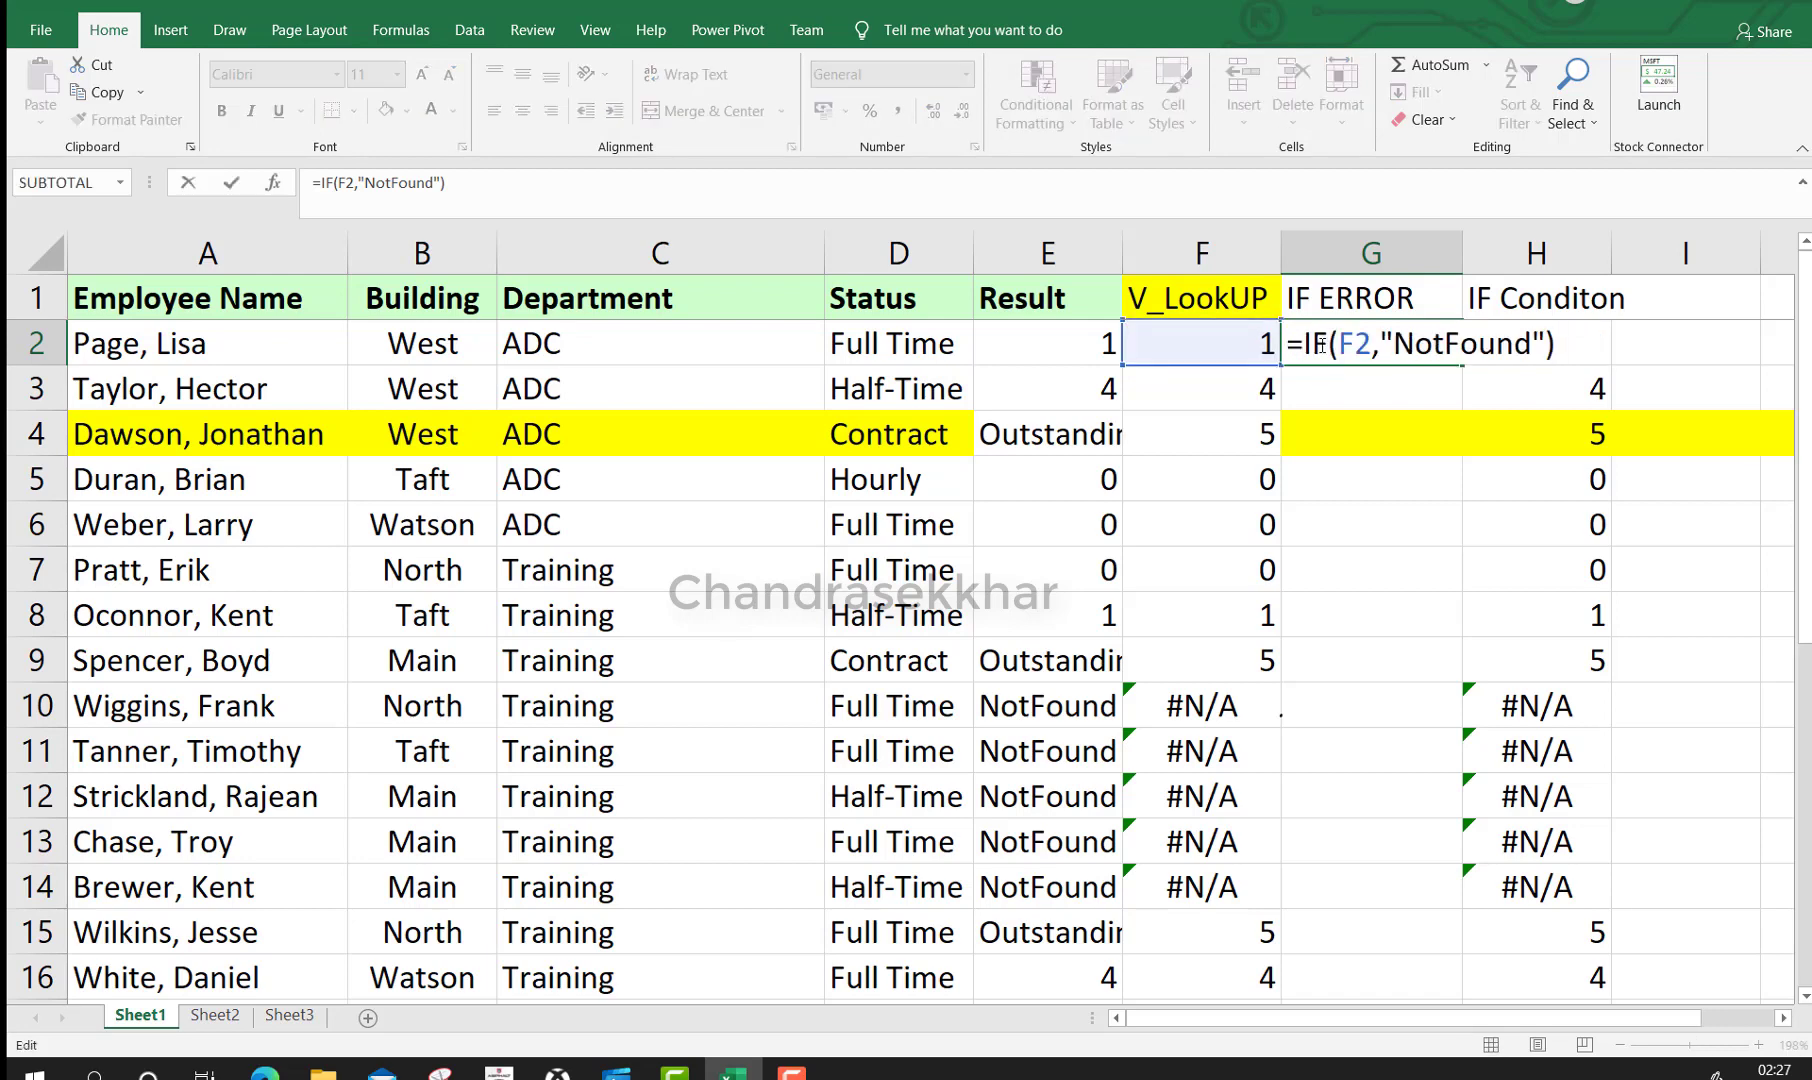
left_click(1328, 350)
type("ERROR")
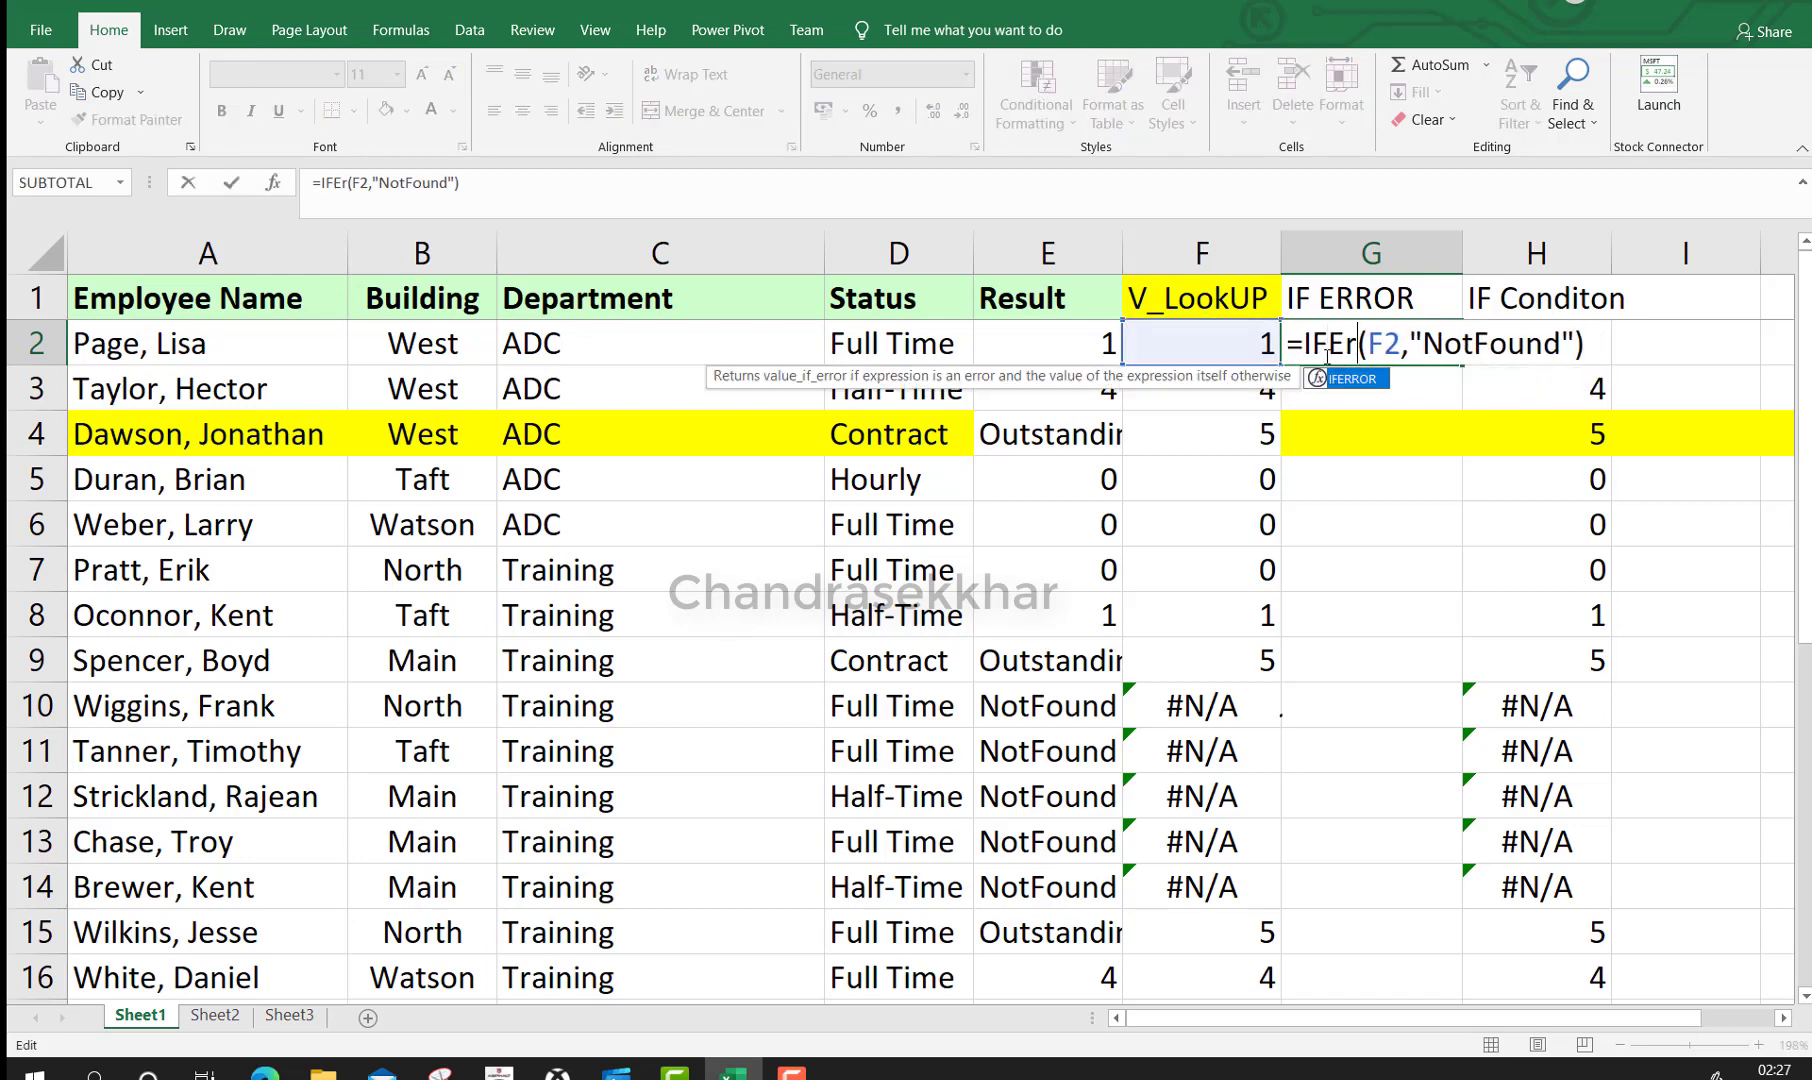
key("Return")
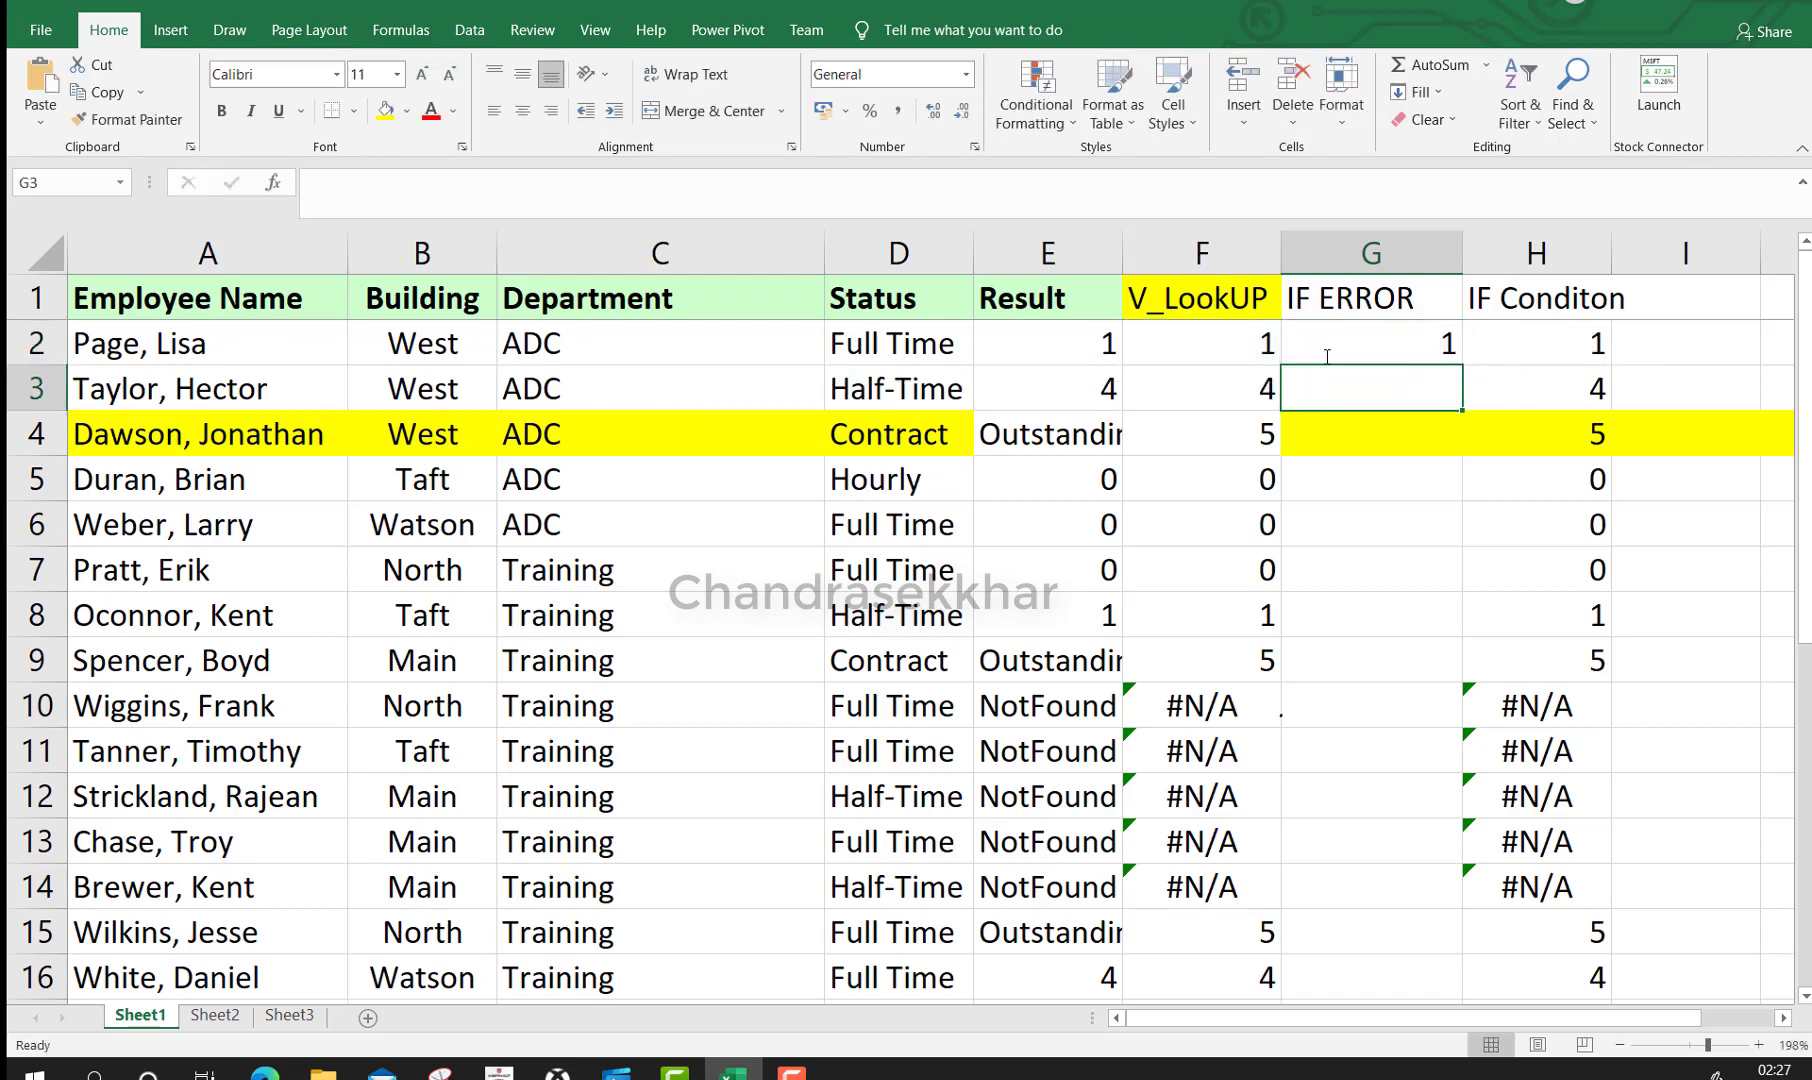
Fill the IFERROR formula from G2 down through G29
left_click(1332, 356)
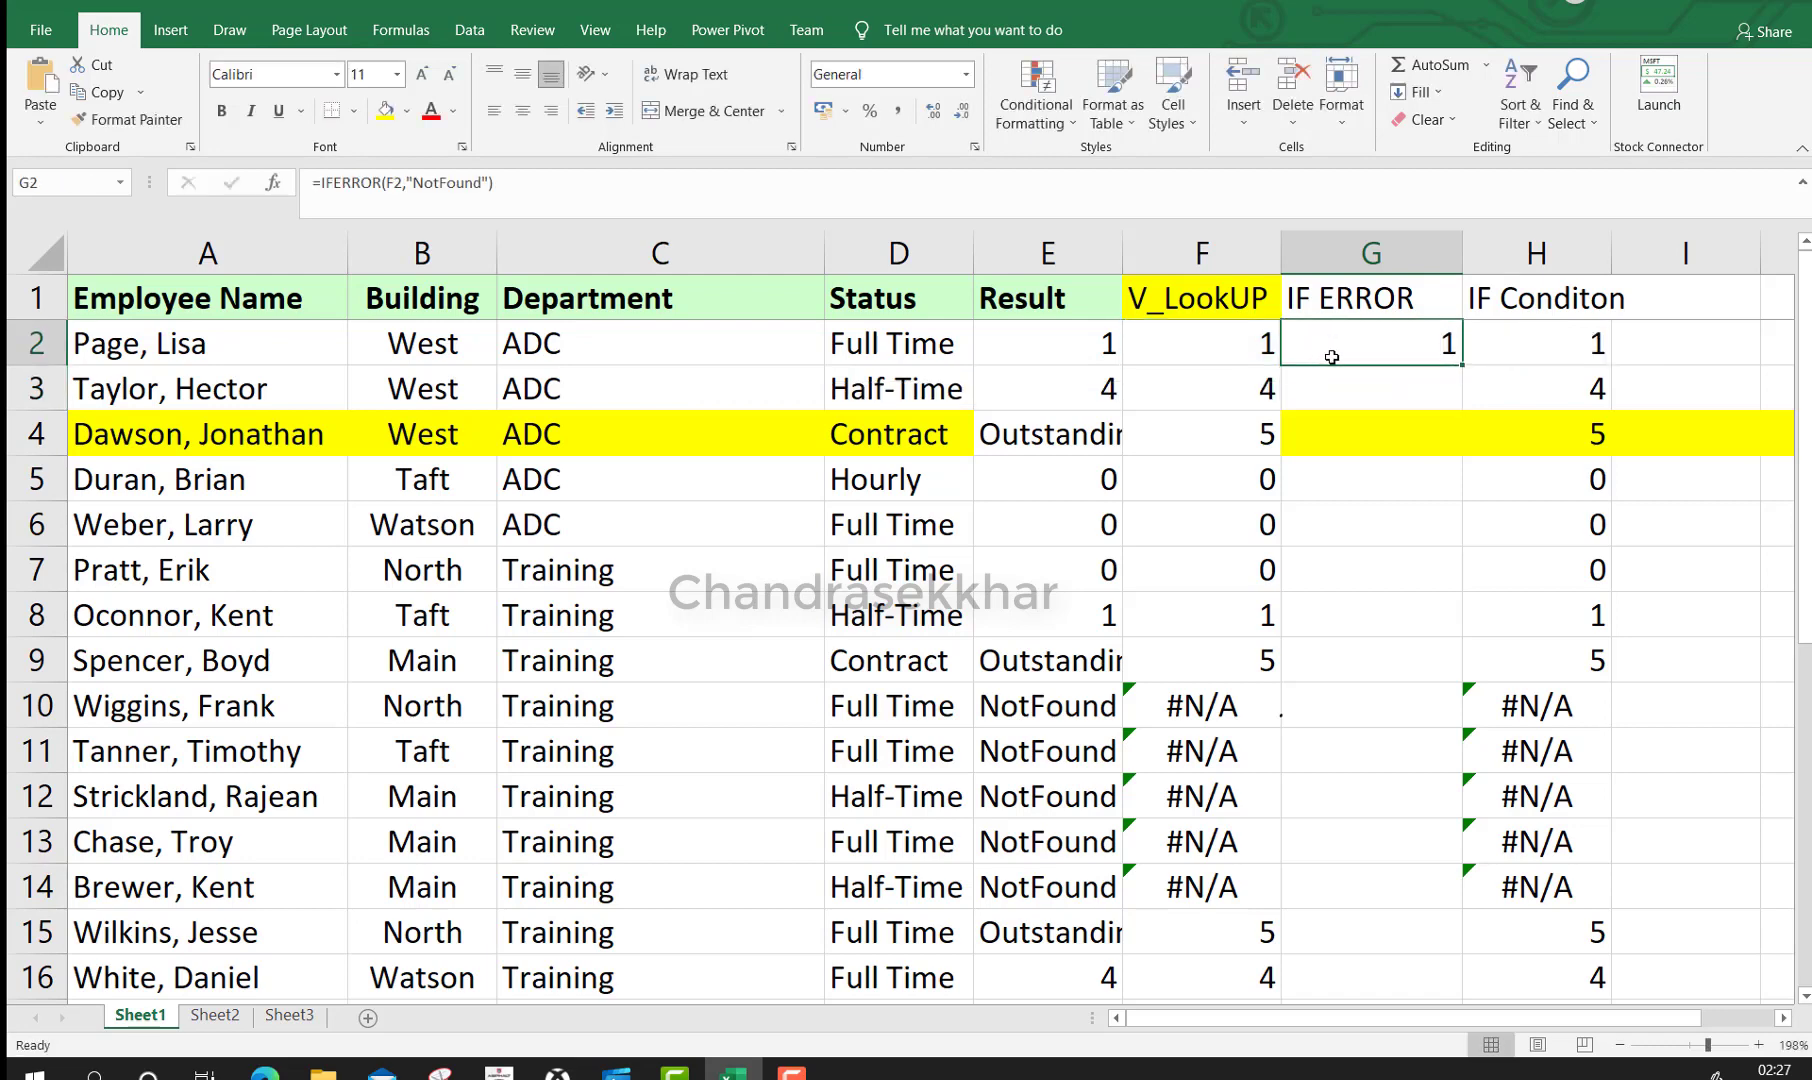
double_click(1470, 366)
scroll(1343, 614, "down", 1)
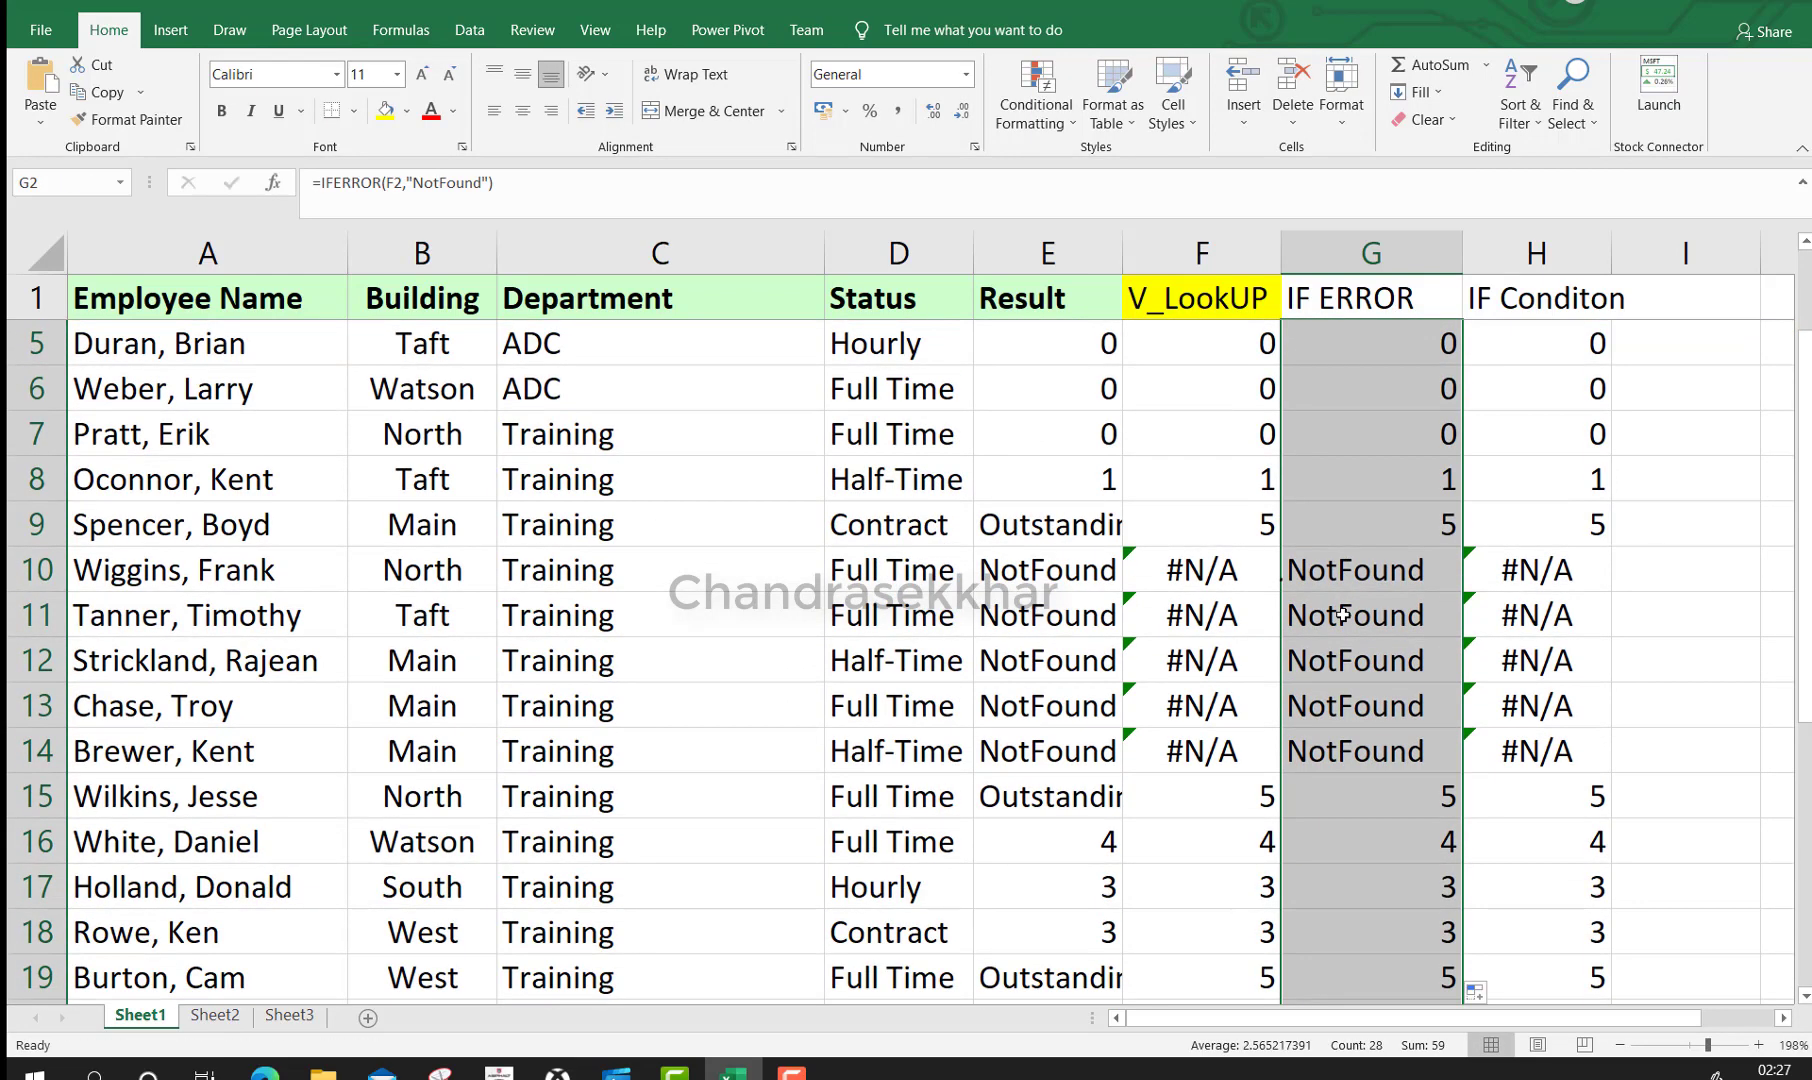
scroll(1338, 614, "up", 1)
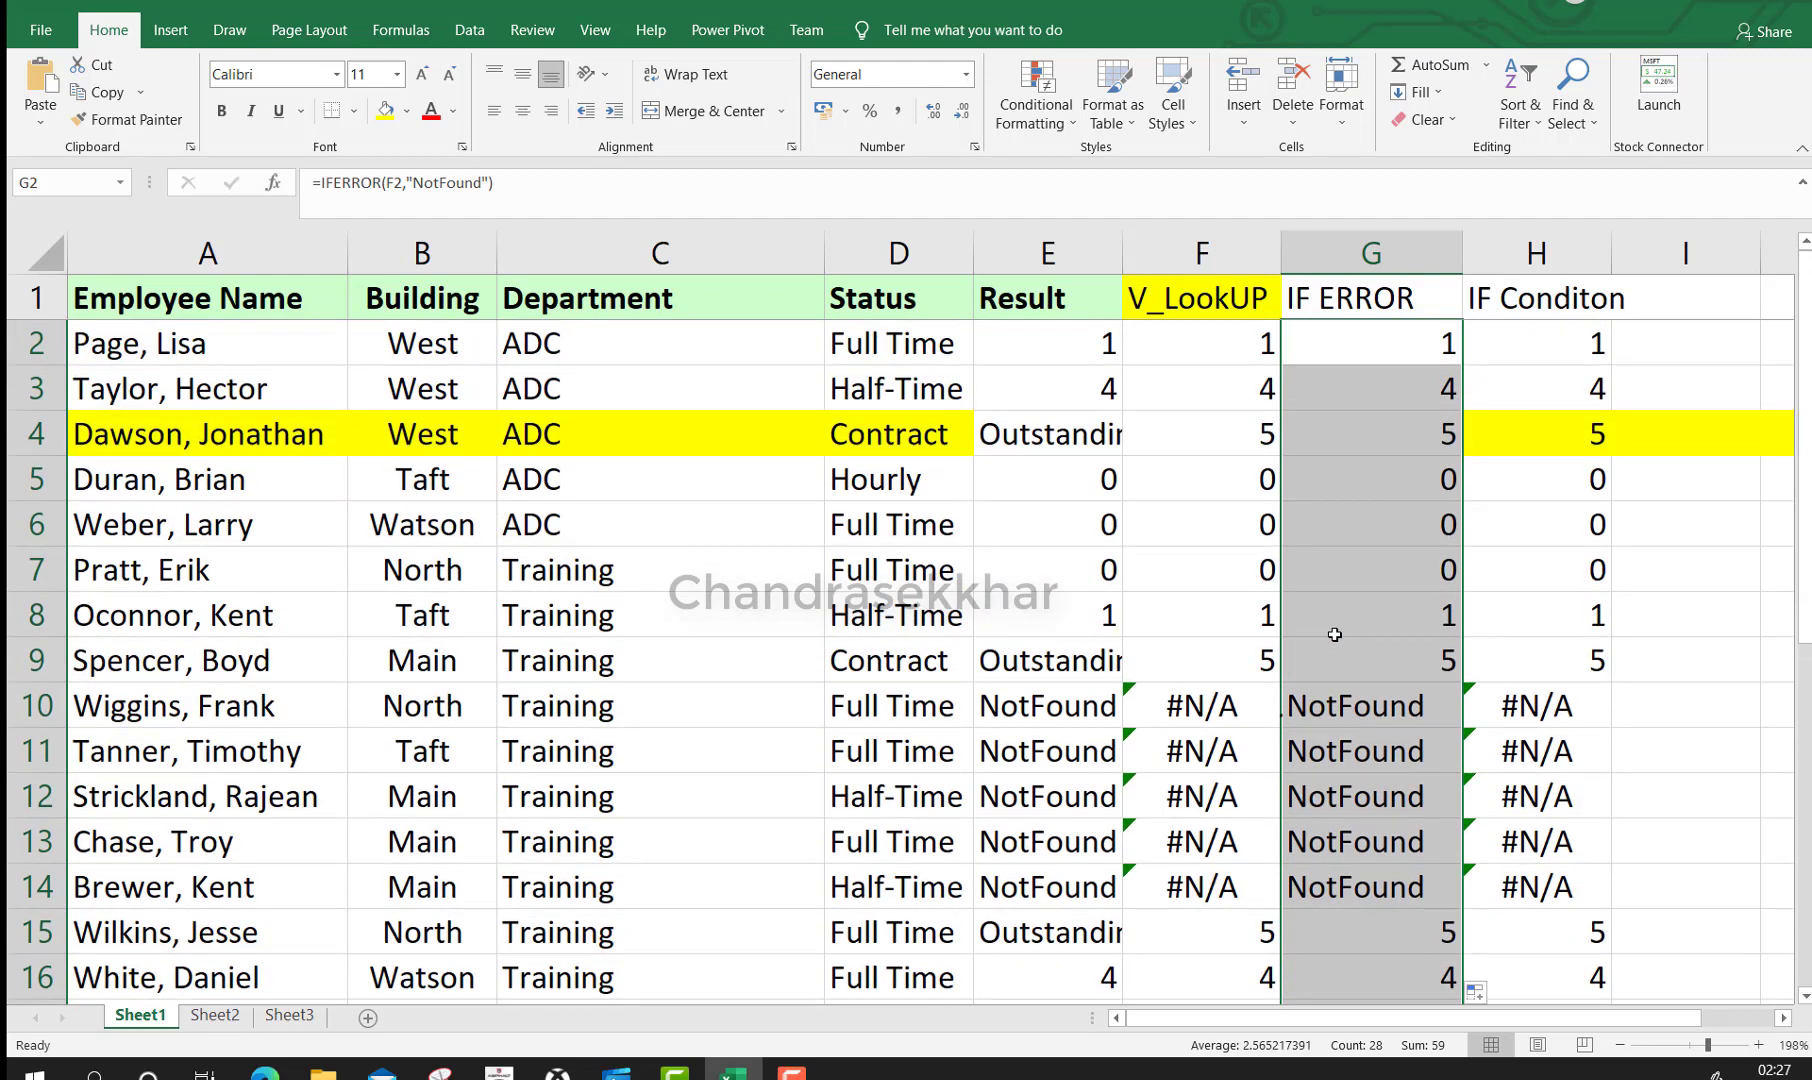
Review the filled IF ERROR column against the V_LookUP column, from the headers down through the employee rows
left_click(1335, 705)
left_click(1319, 298)
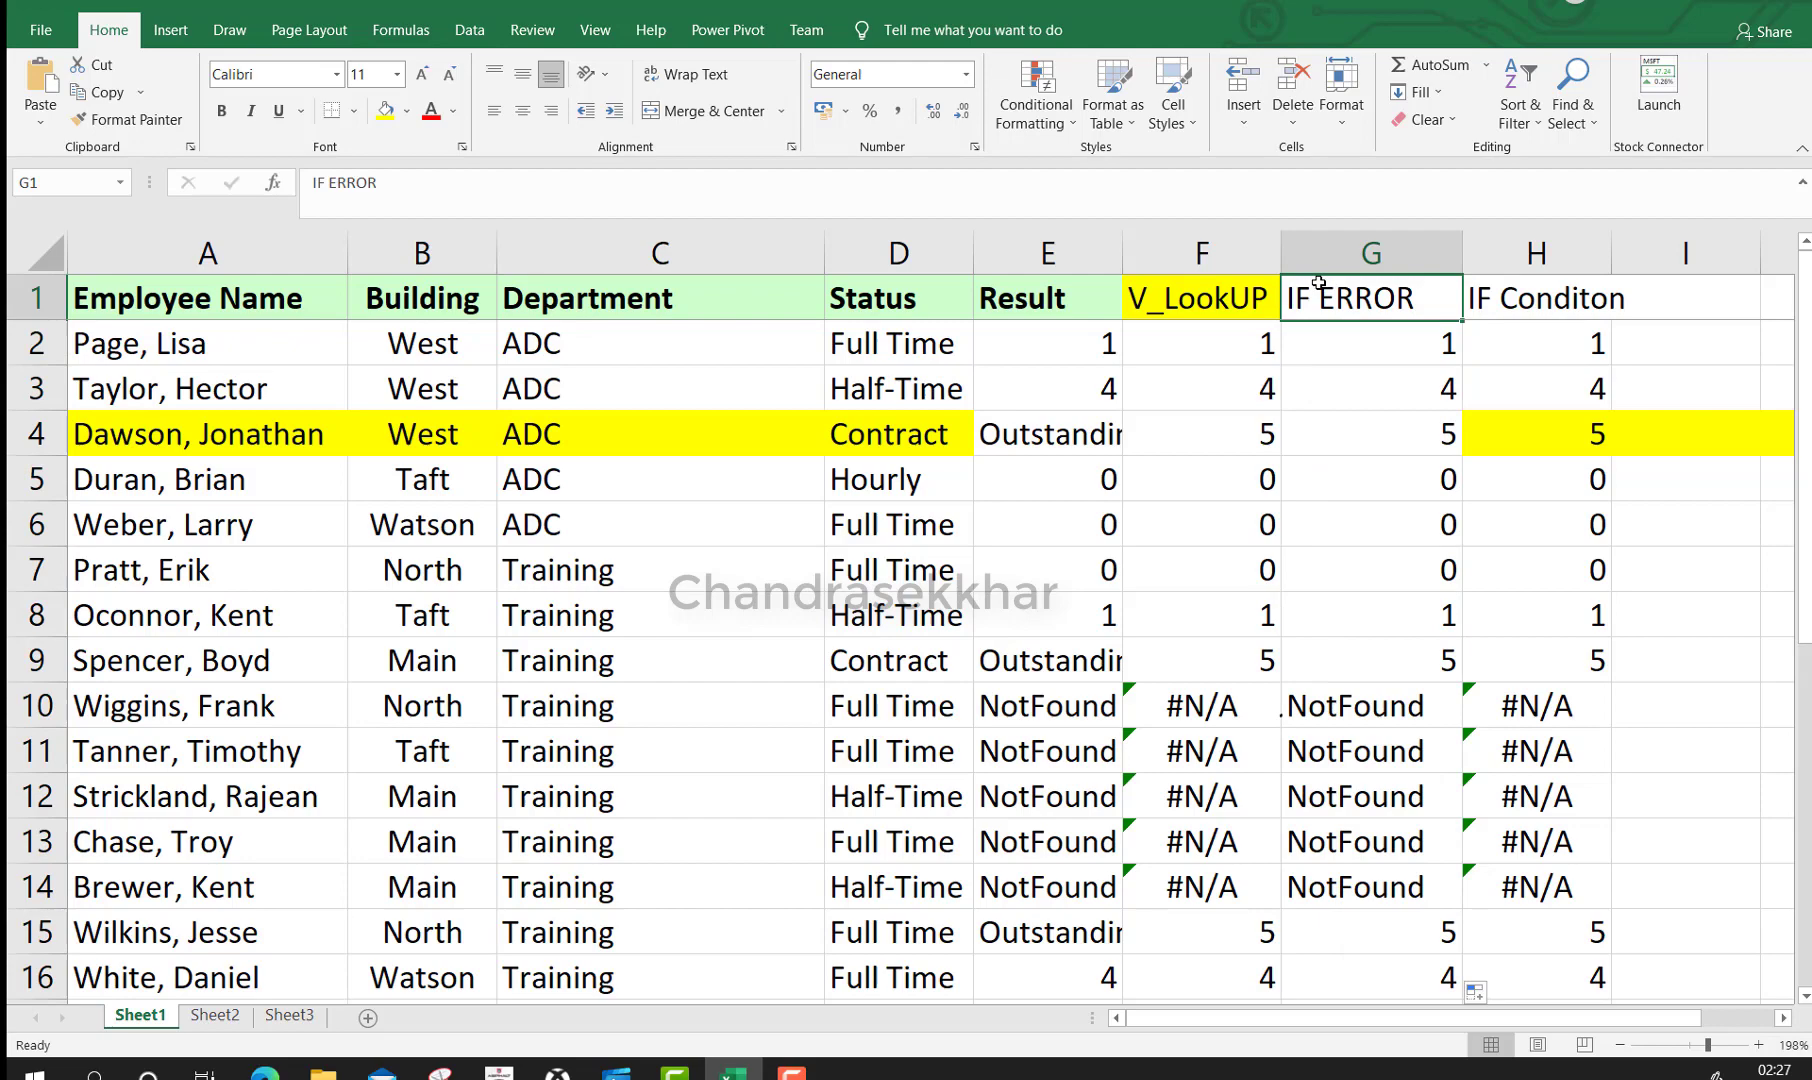
left_click(1244, 292)
left_click(1321, 295)
scroll(1330, 392, "down", 3)
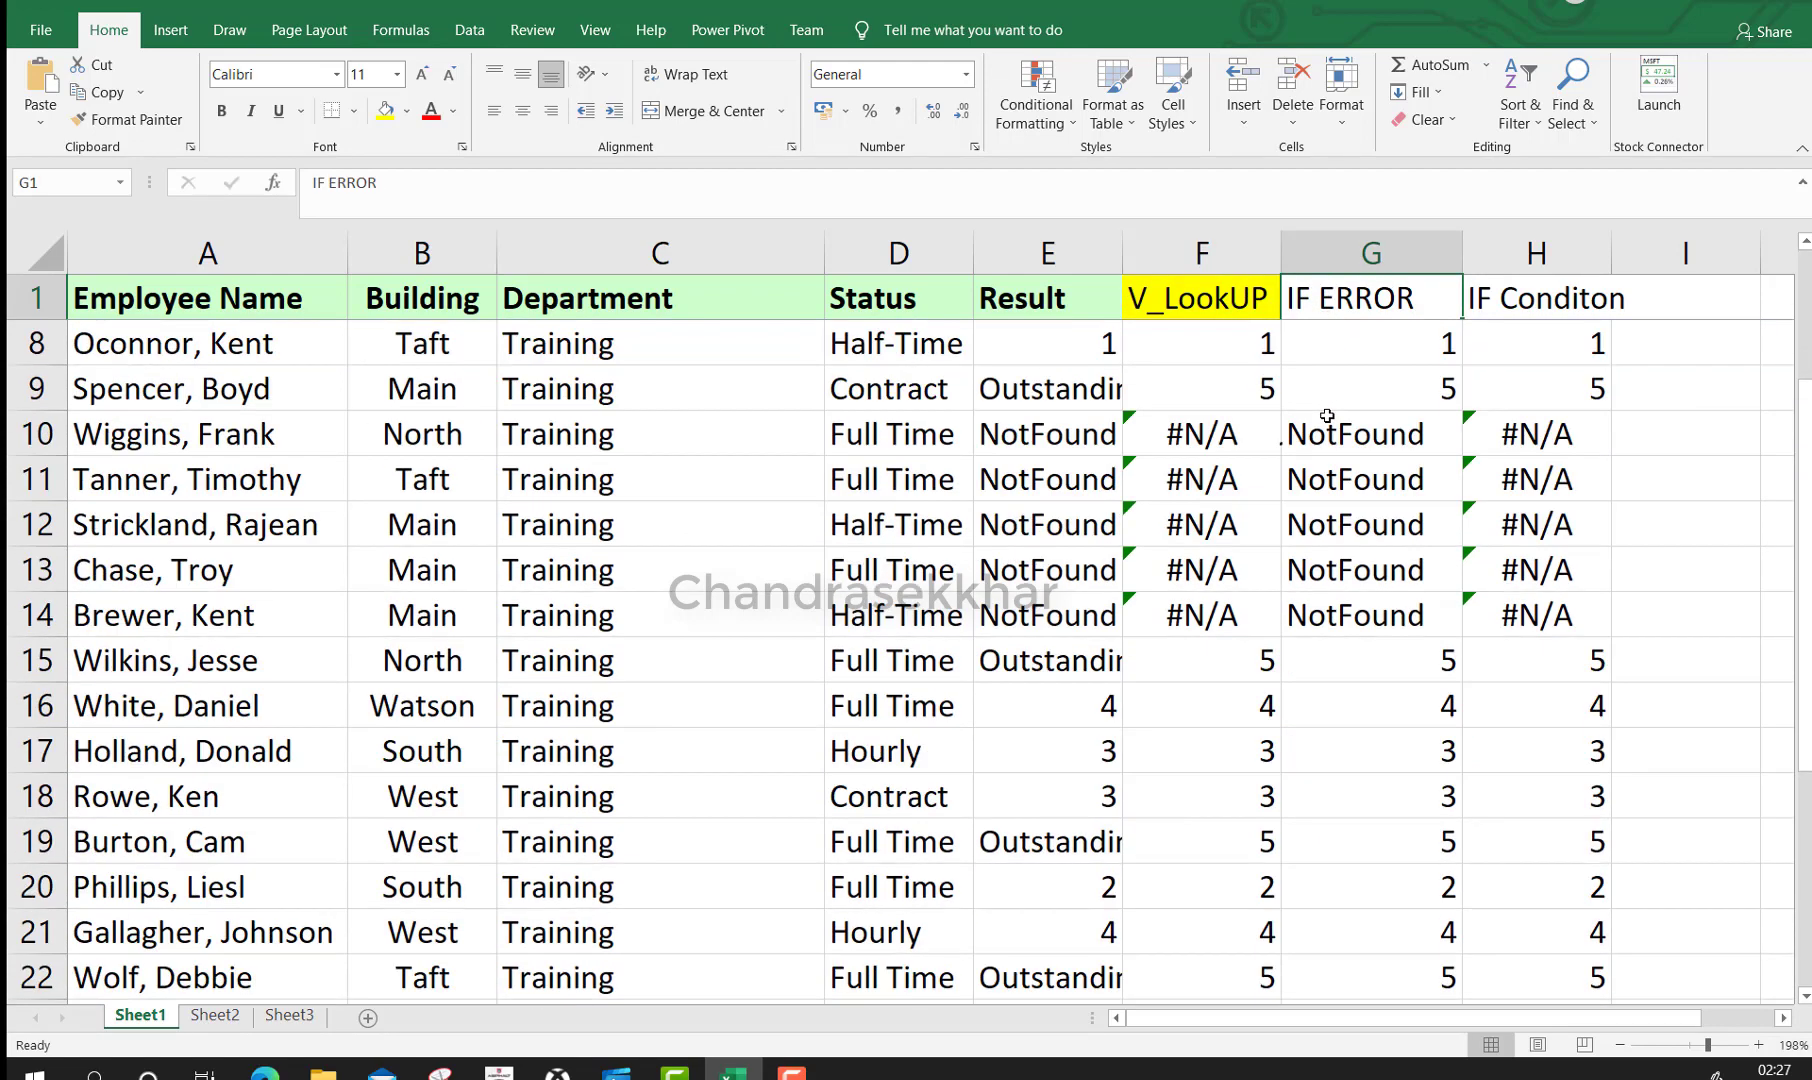
scroll(1322, 651, "down", 3)
scroll(1322, 654, "up", 5)
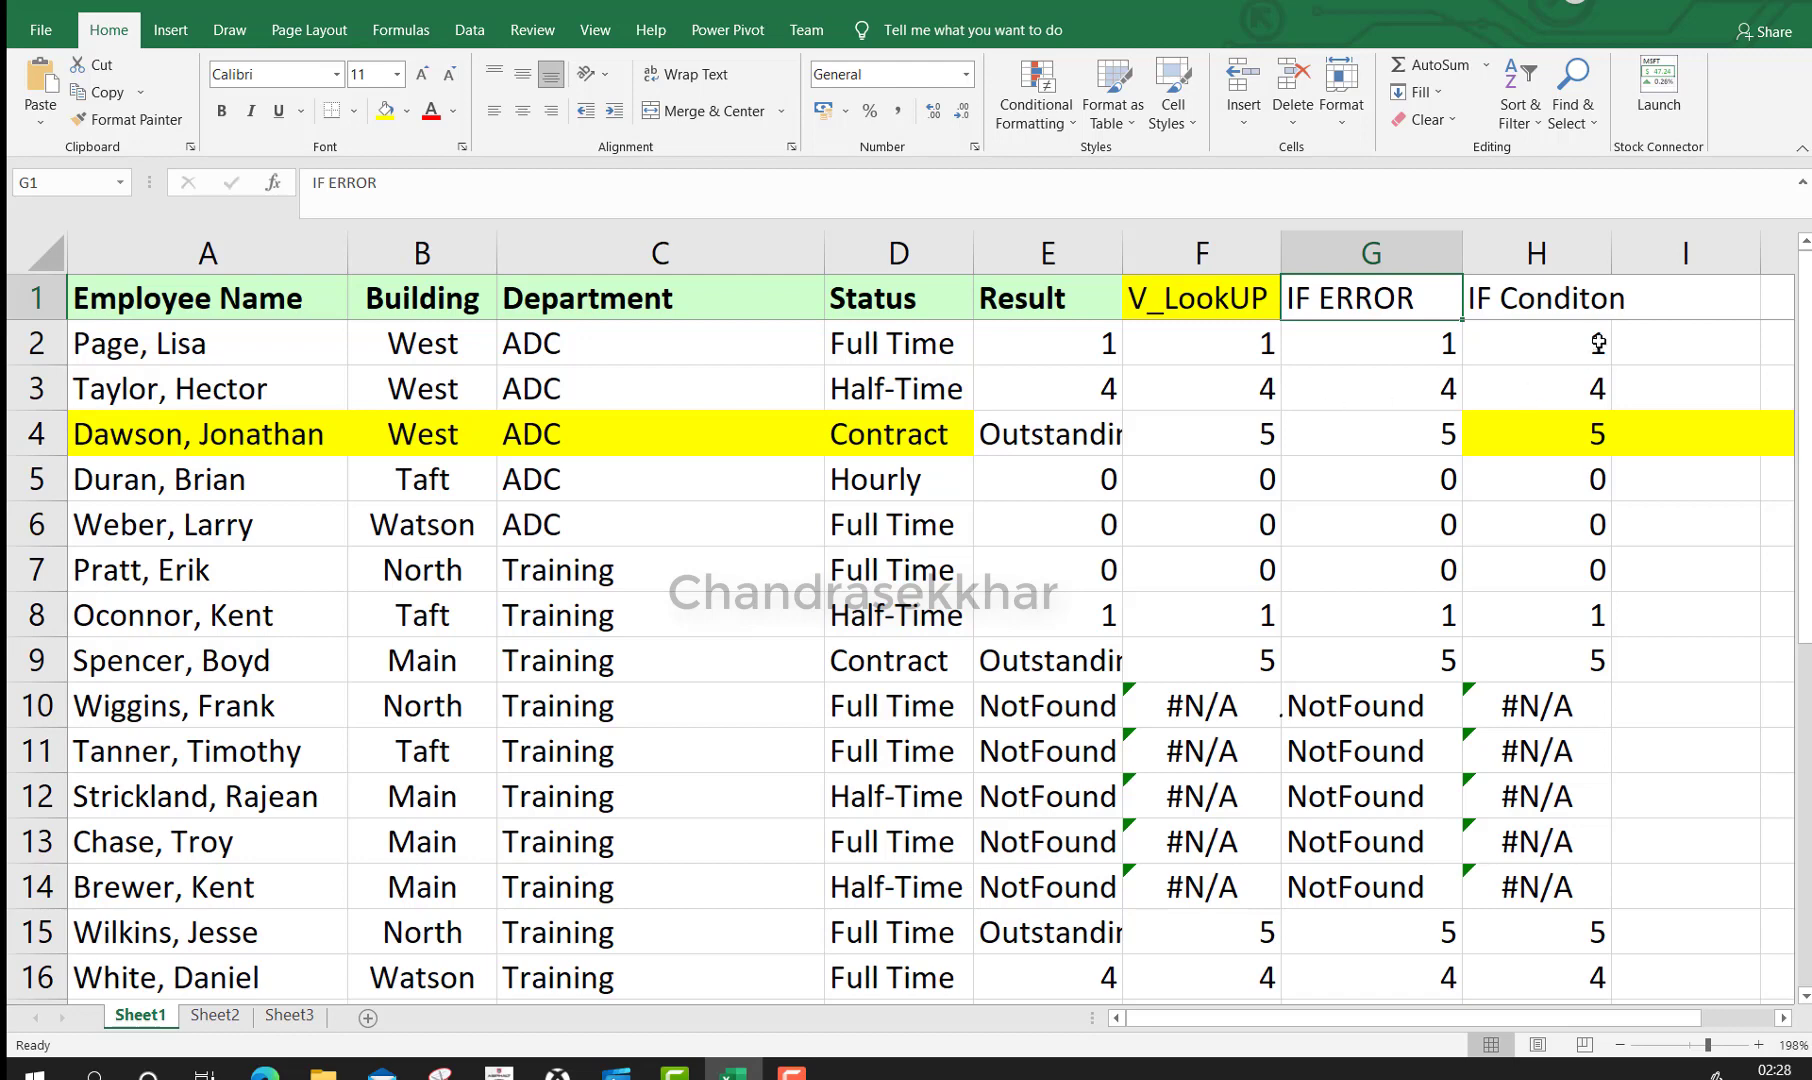
Clear the existing results in H2:H29 under the IF Conditon header
left_click_drag(1520, 340, 1603, 945)
key("Delete")
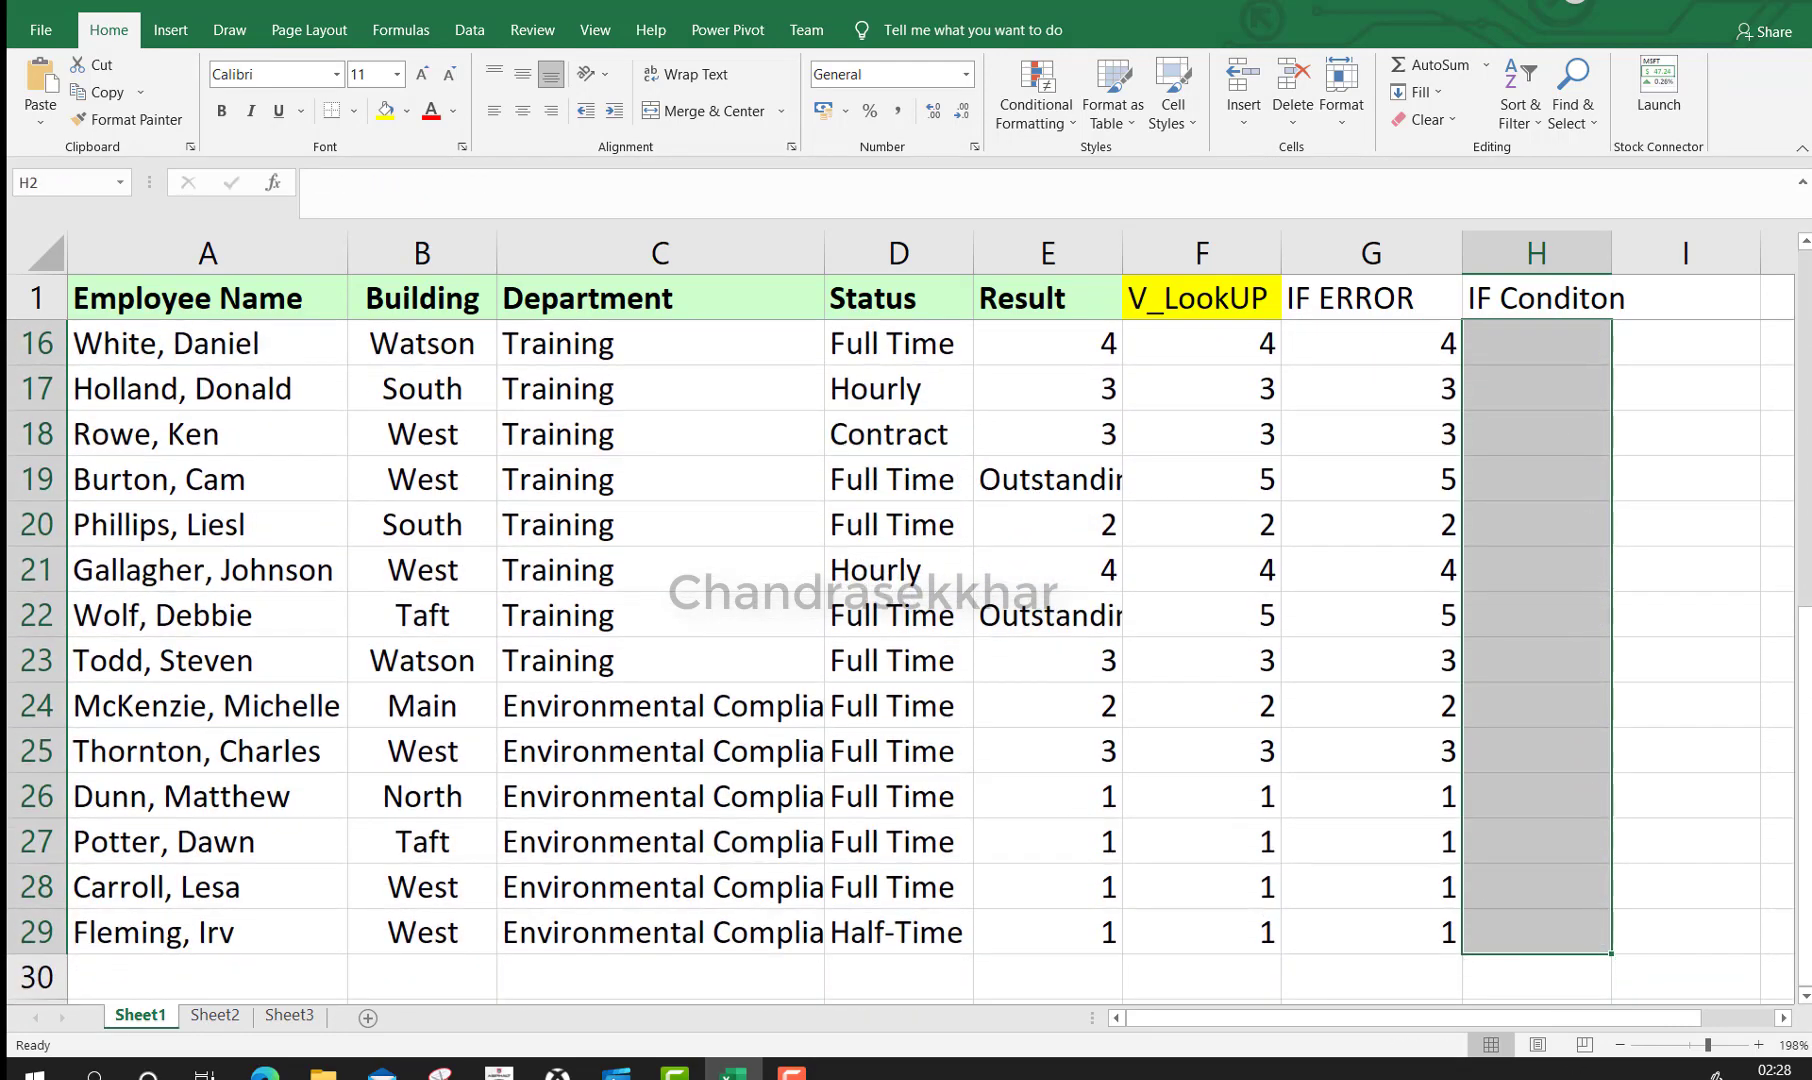
left_click(1557, 572)
scroll(1559, 585, "up", 5)
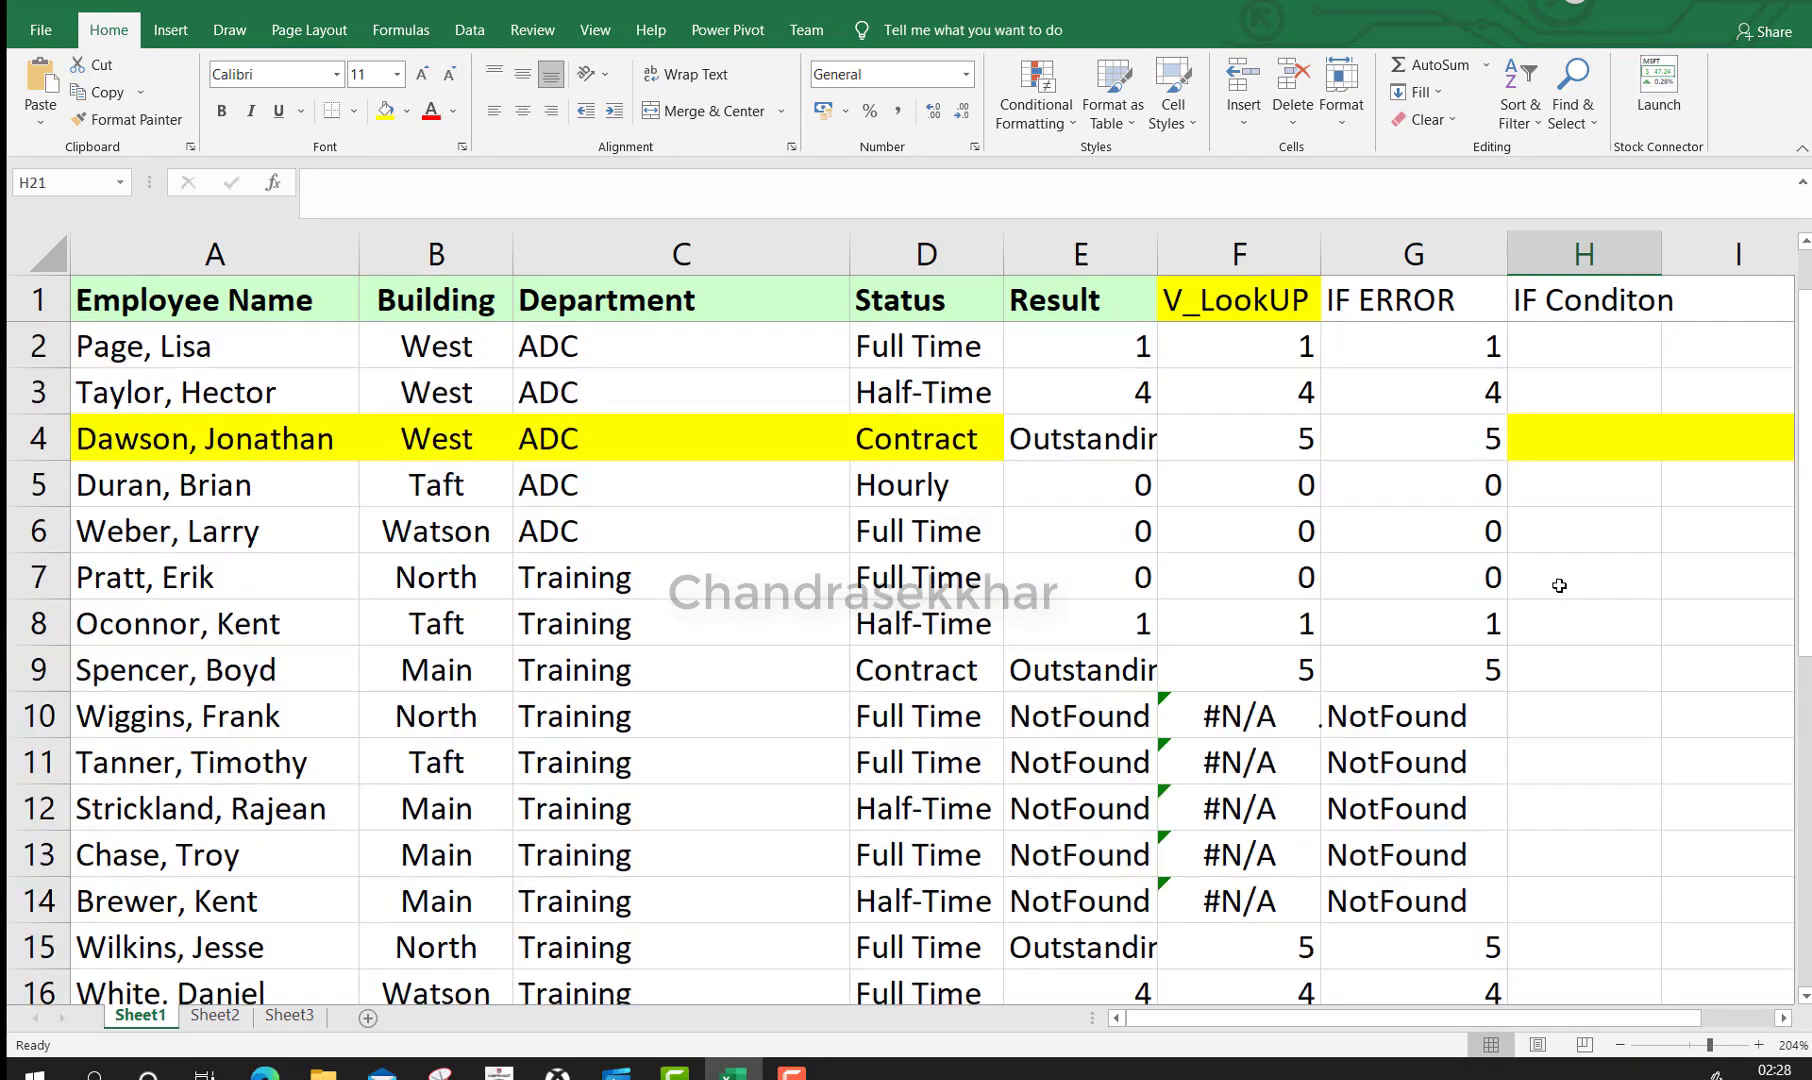
Enter =IF(F2=5,"Outstanding",F2) in H2 and fill it down through H29
left_click(1548, 349)
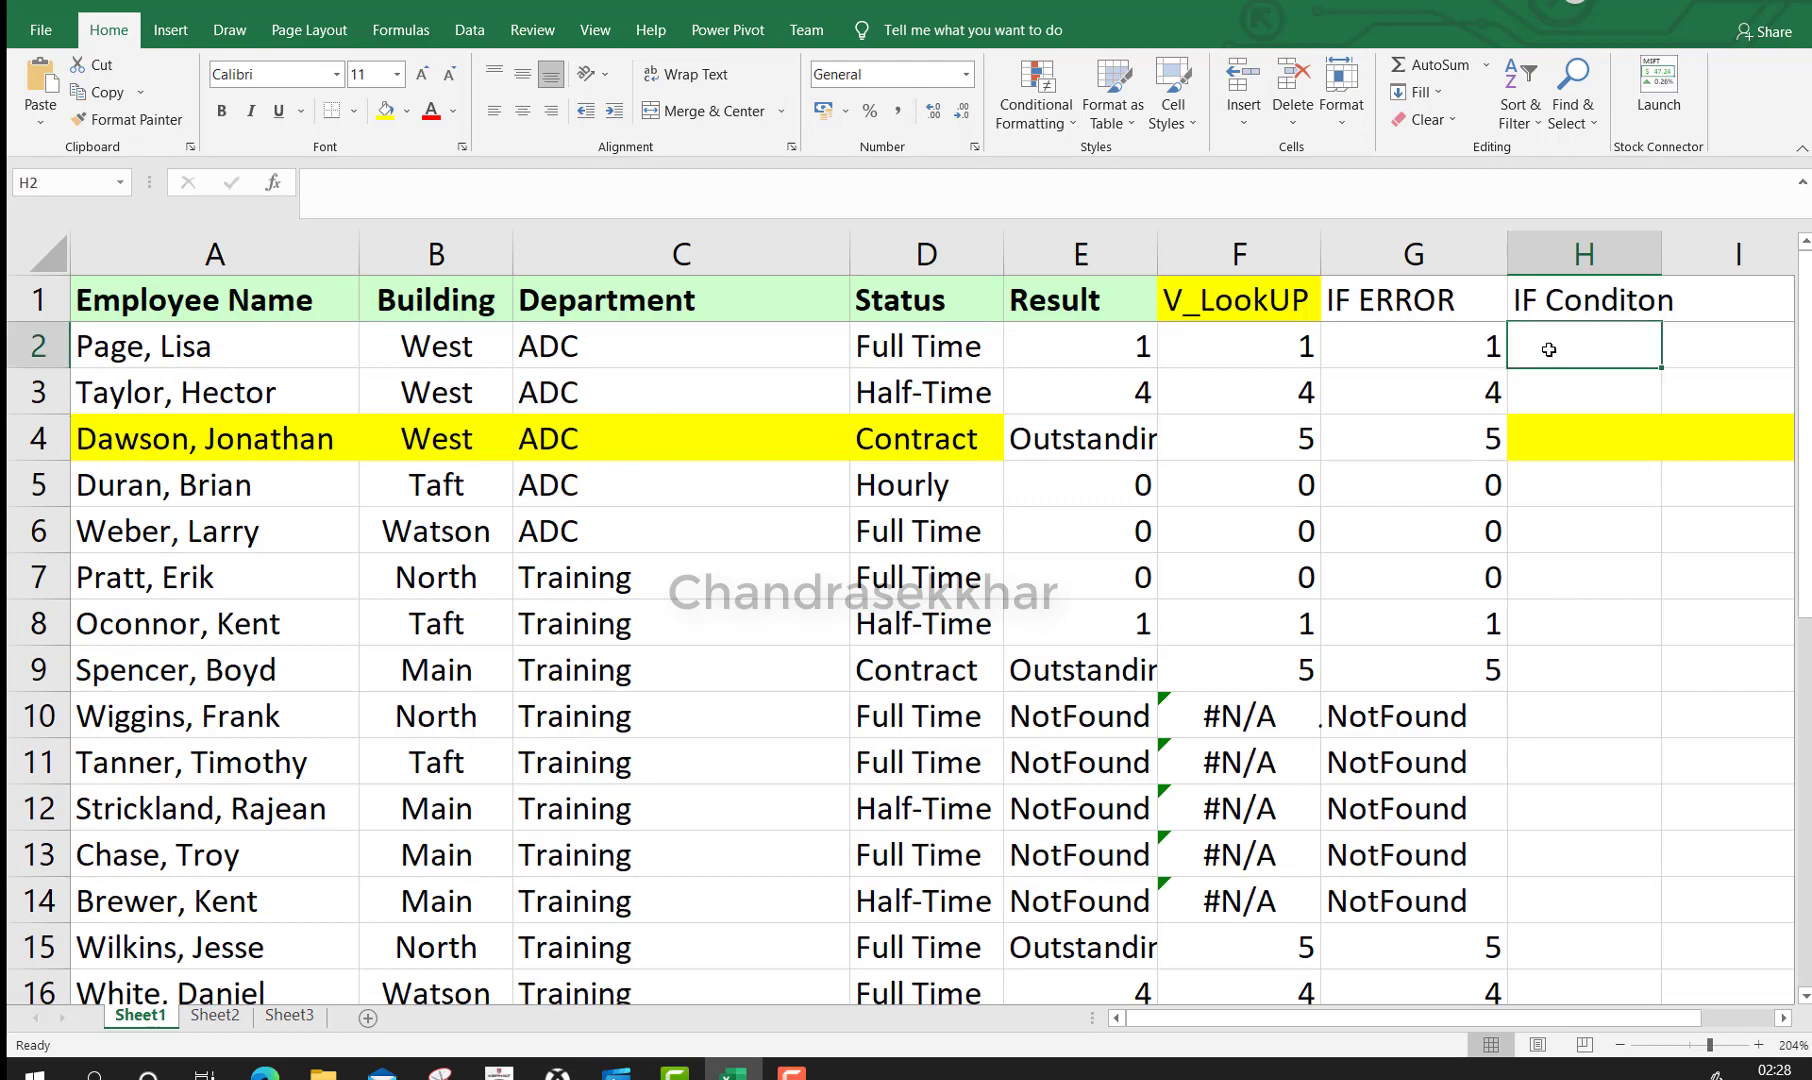
type("=if")
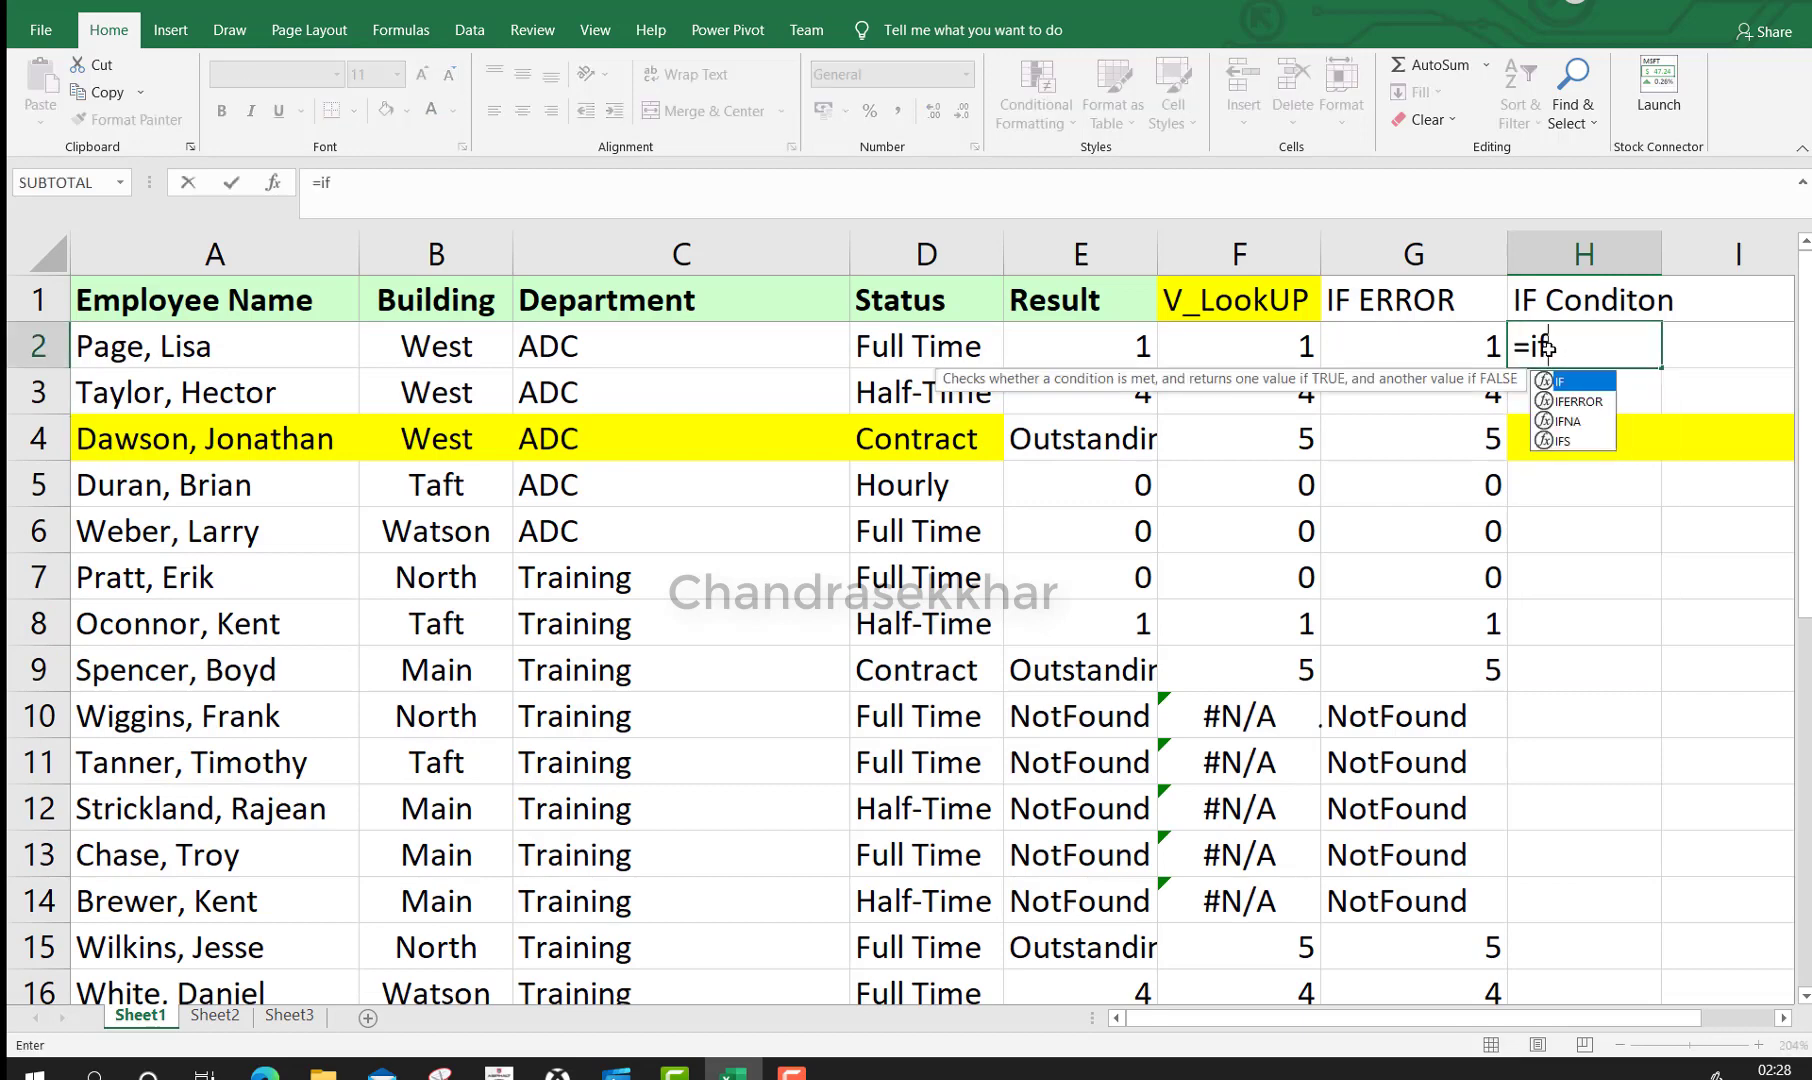
key("Tab")
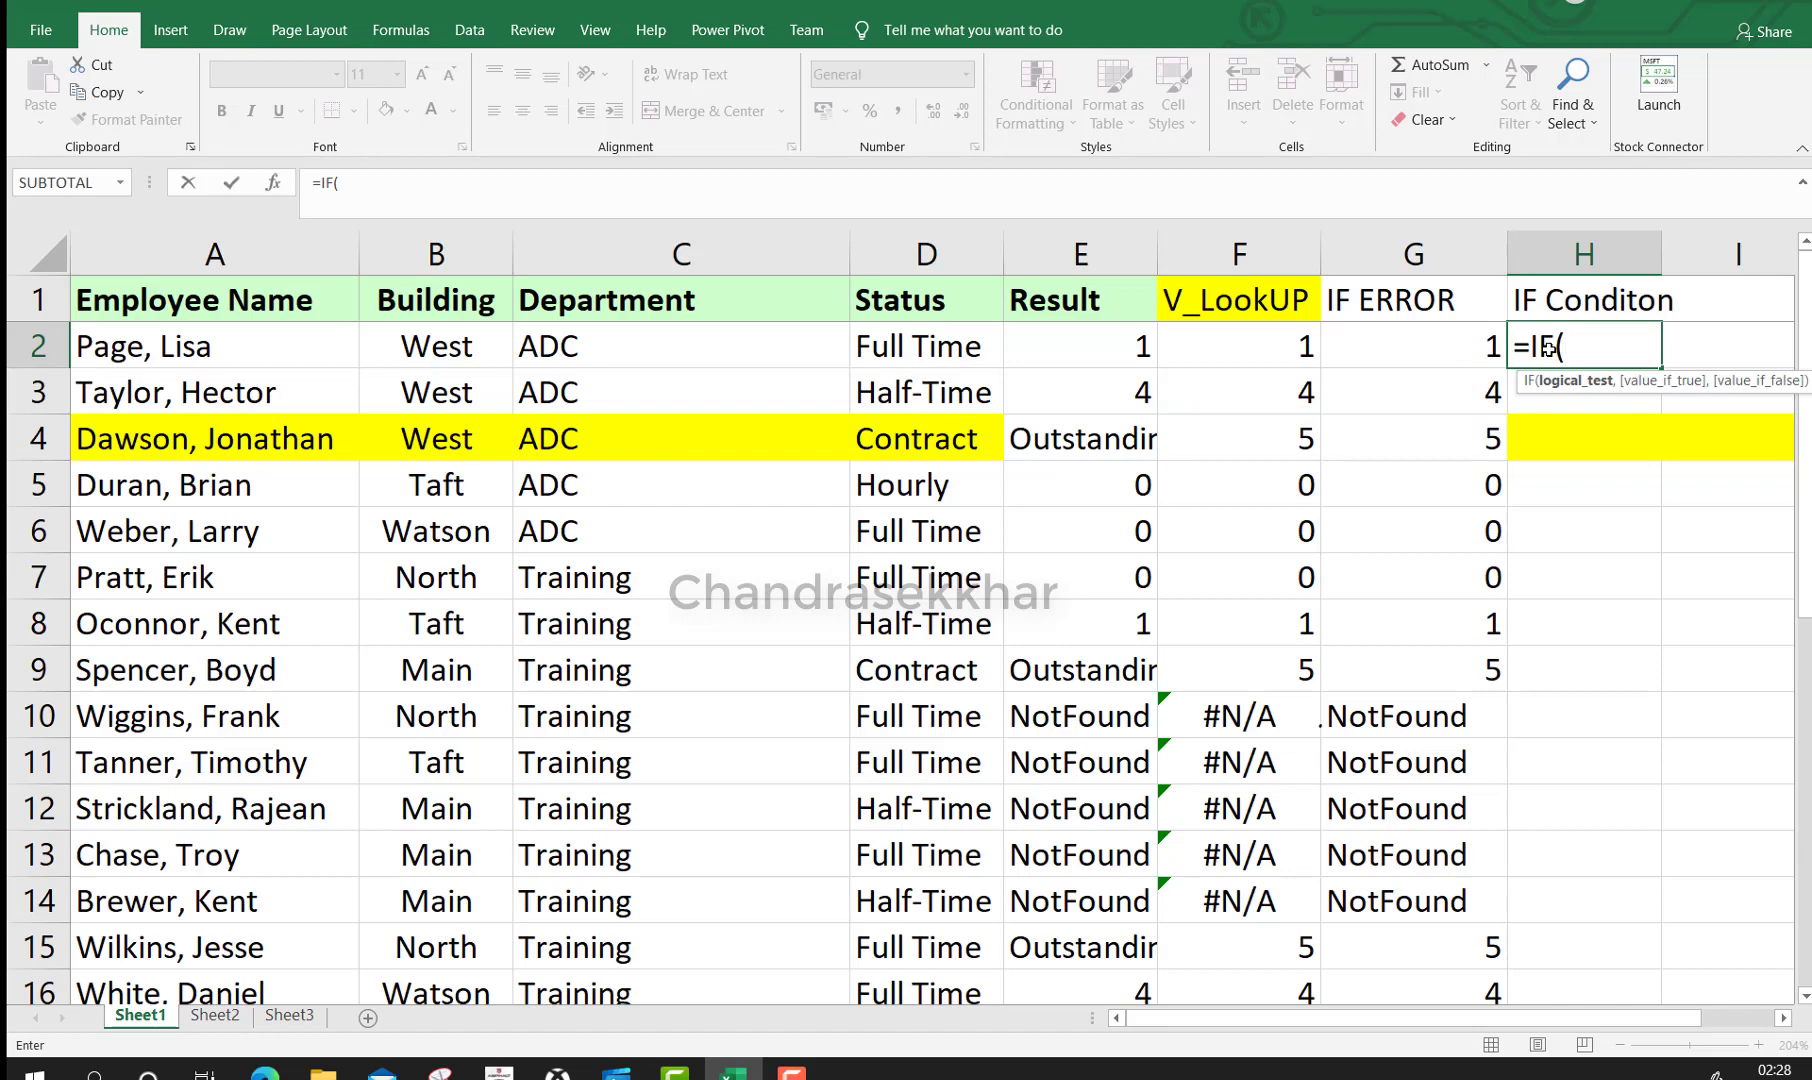
left_click(1216, 342)
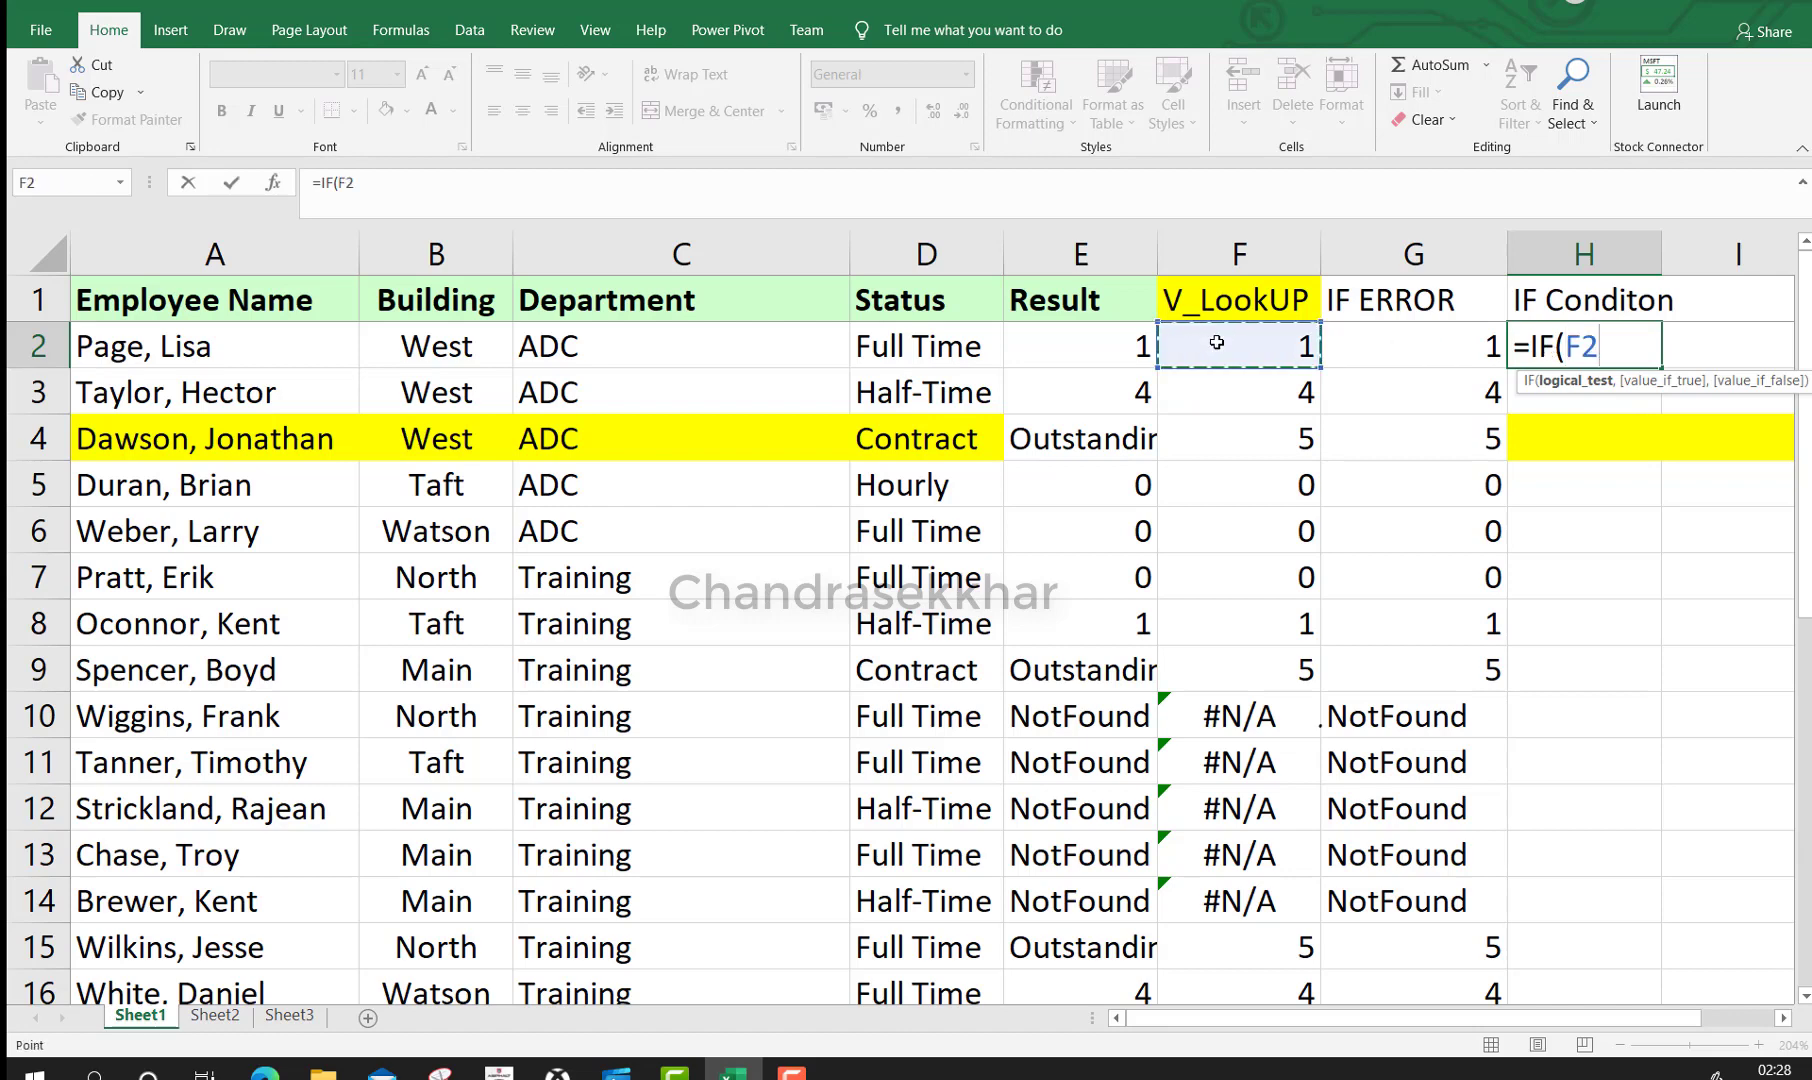
type("=5,")
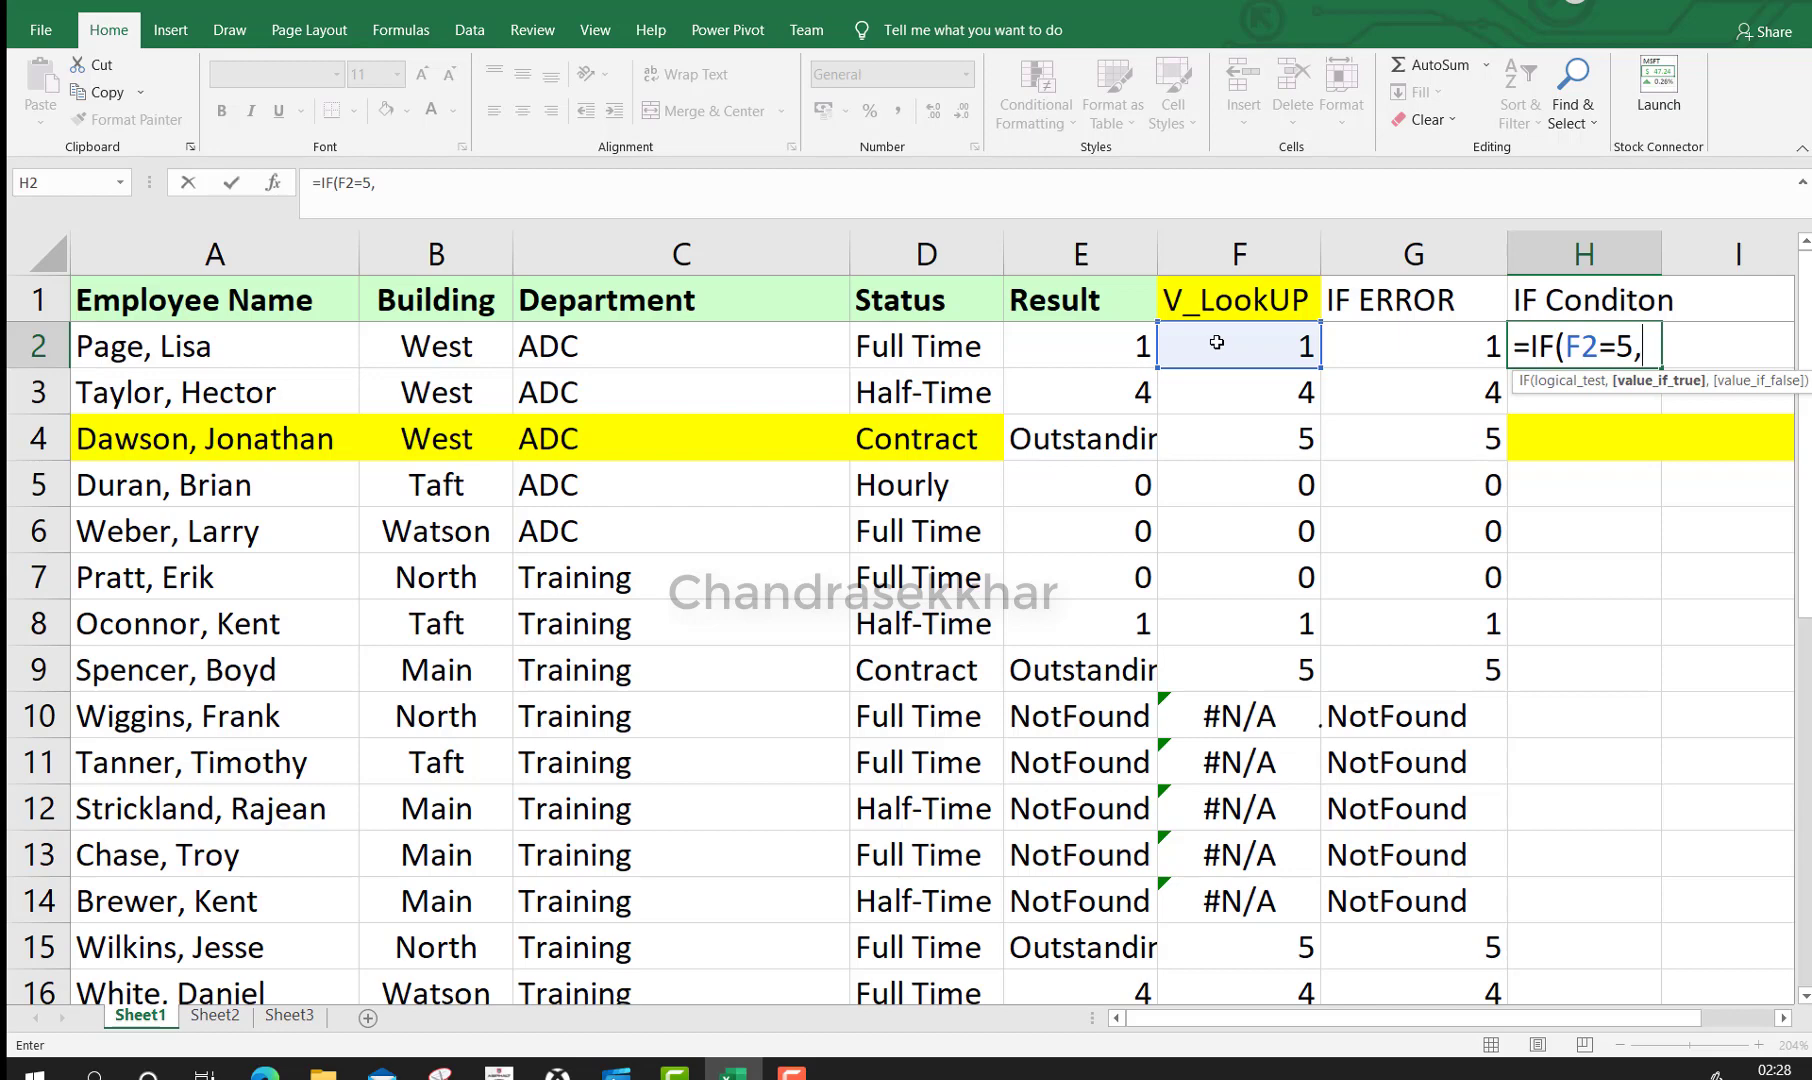
type("\"Outsta")
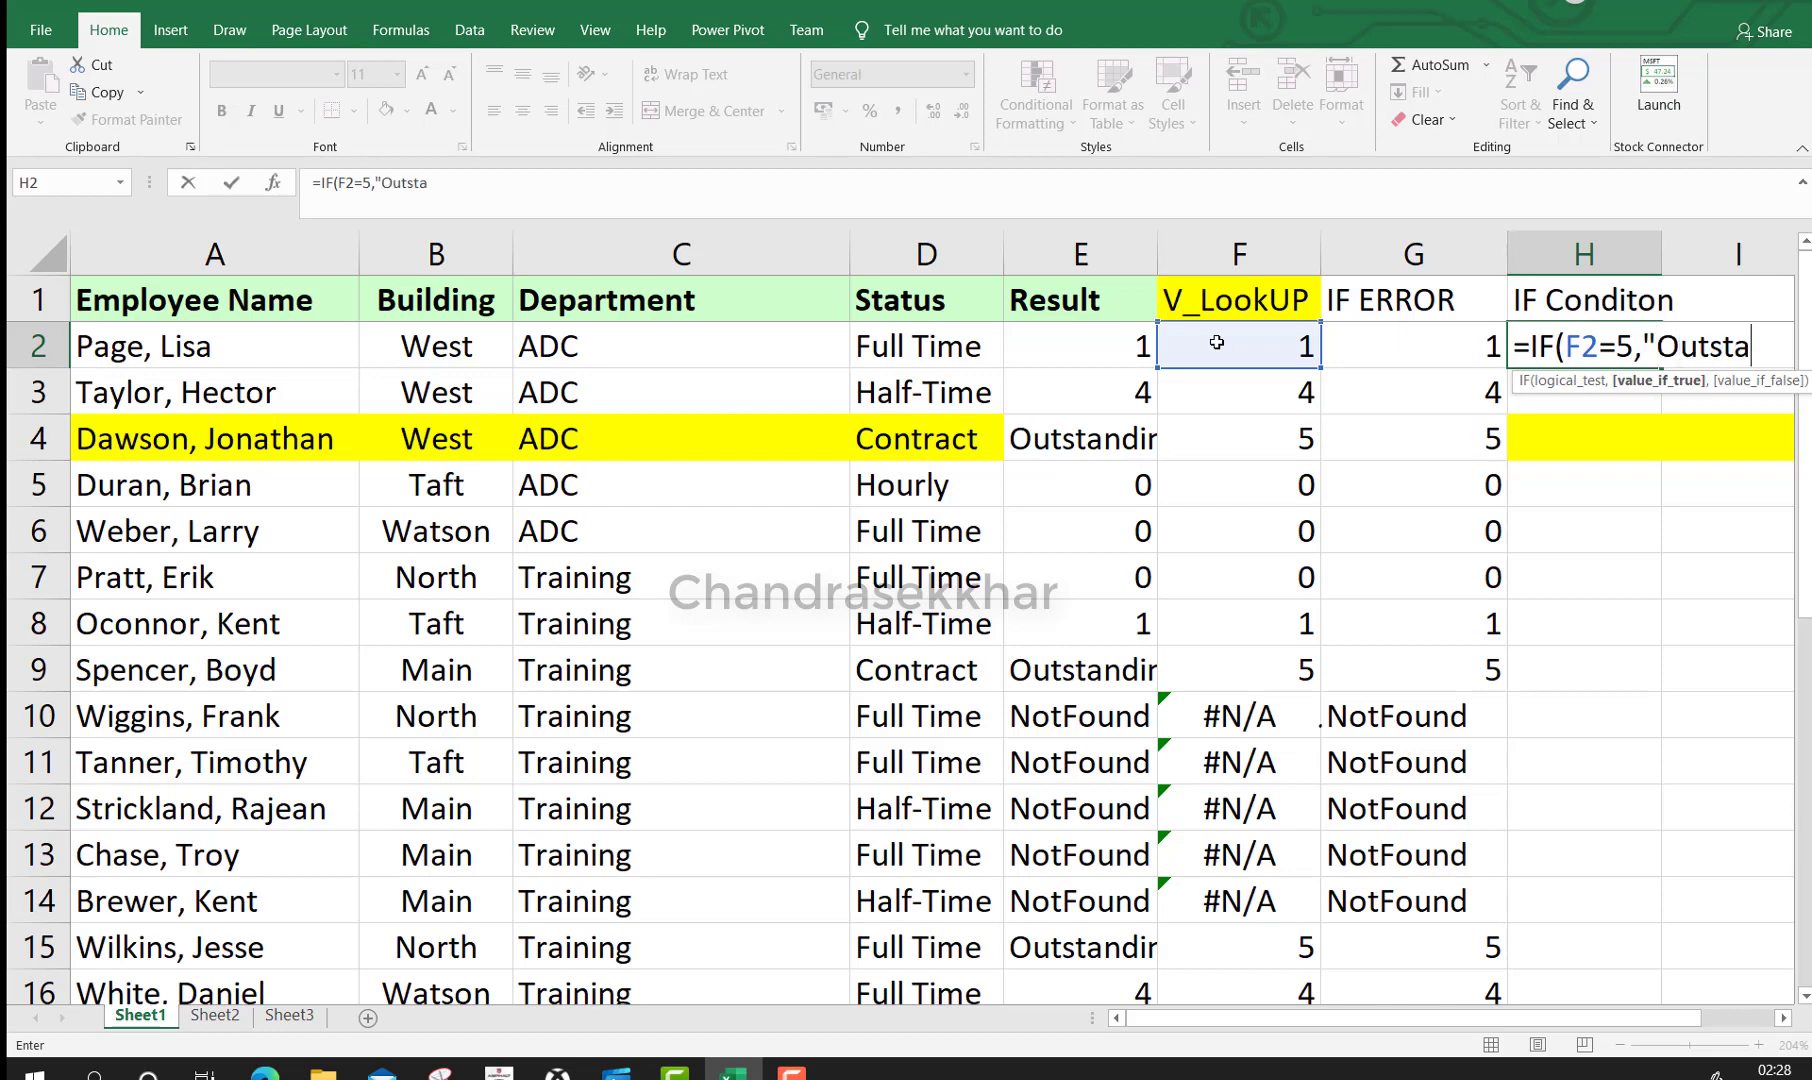
type("nding")
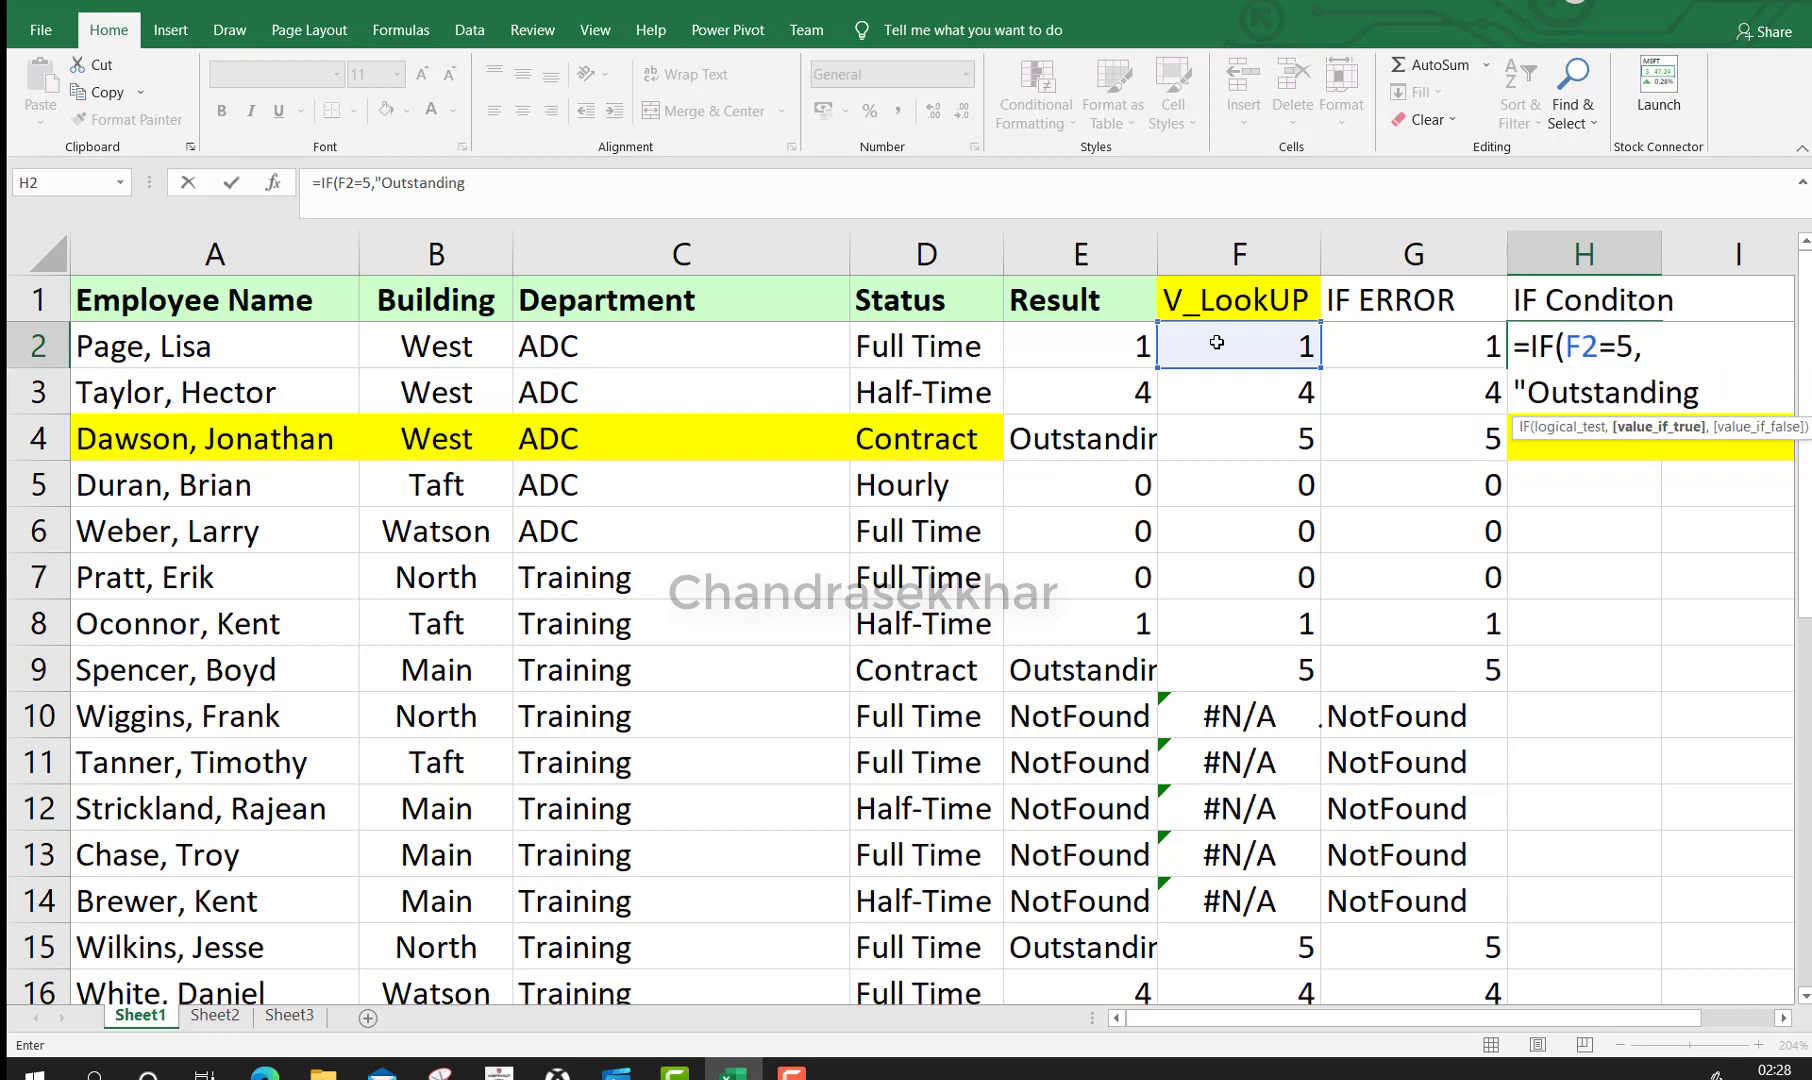
type("\",")
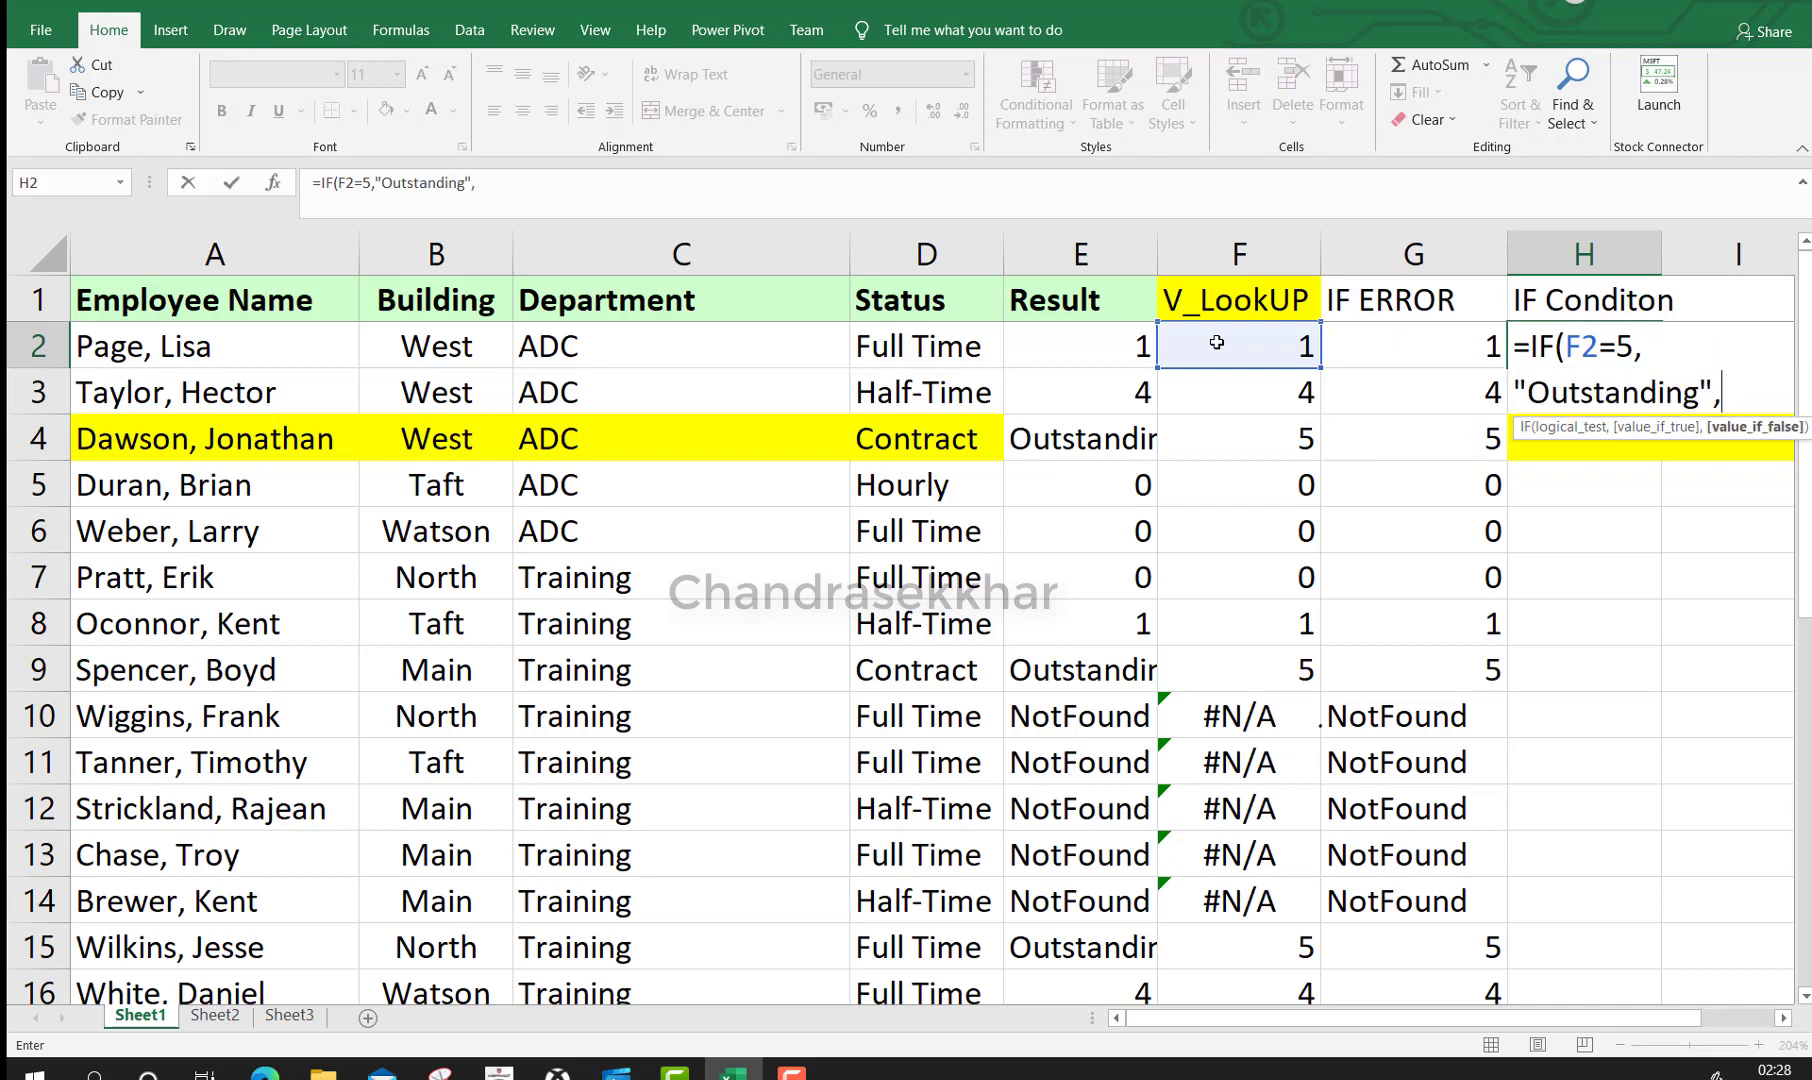
type("F")
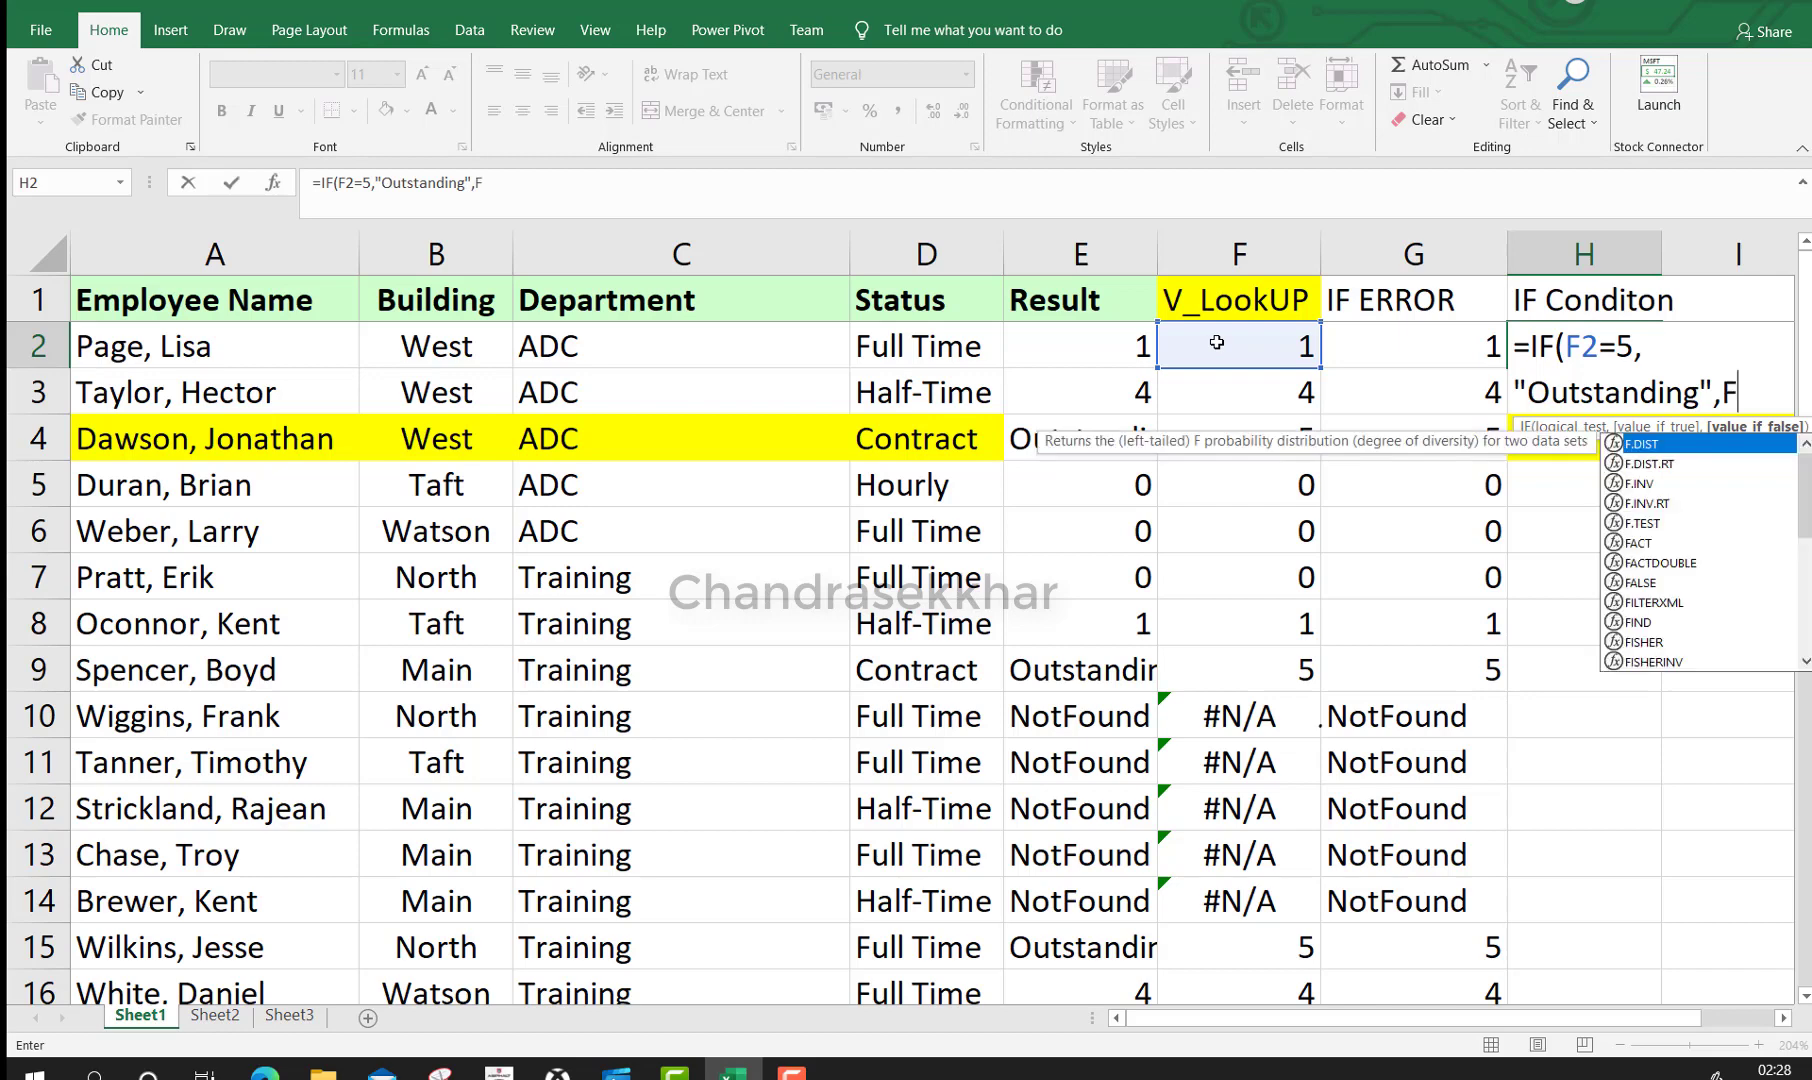
type("2")
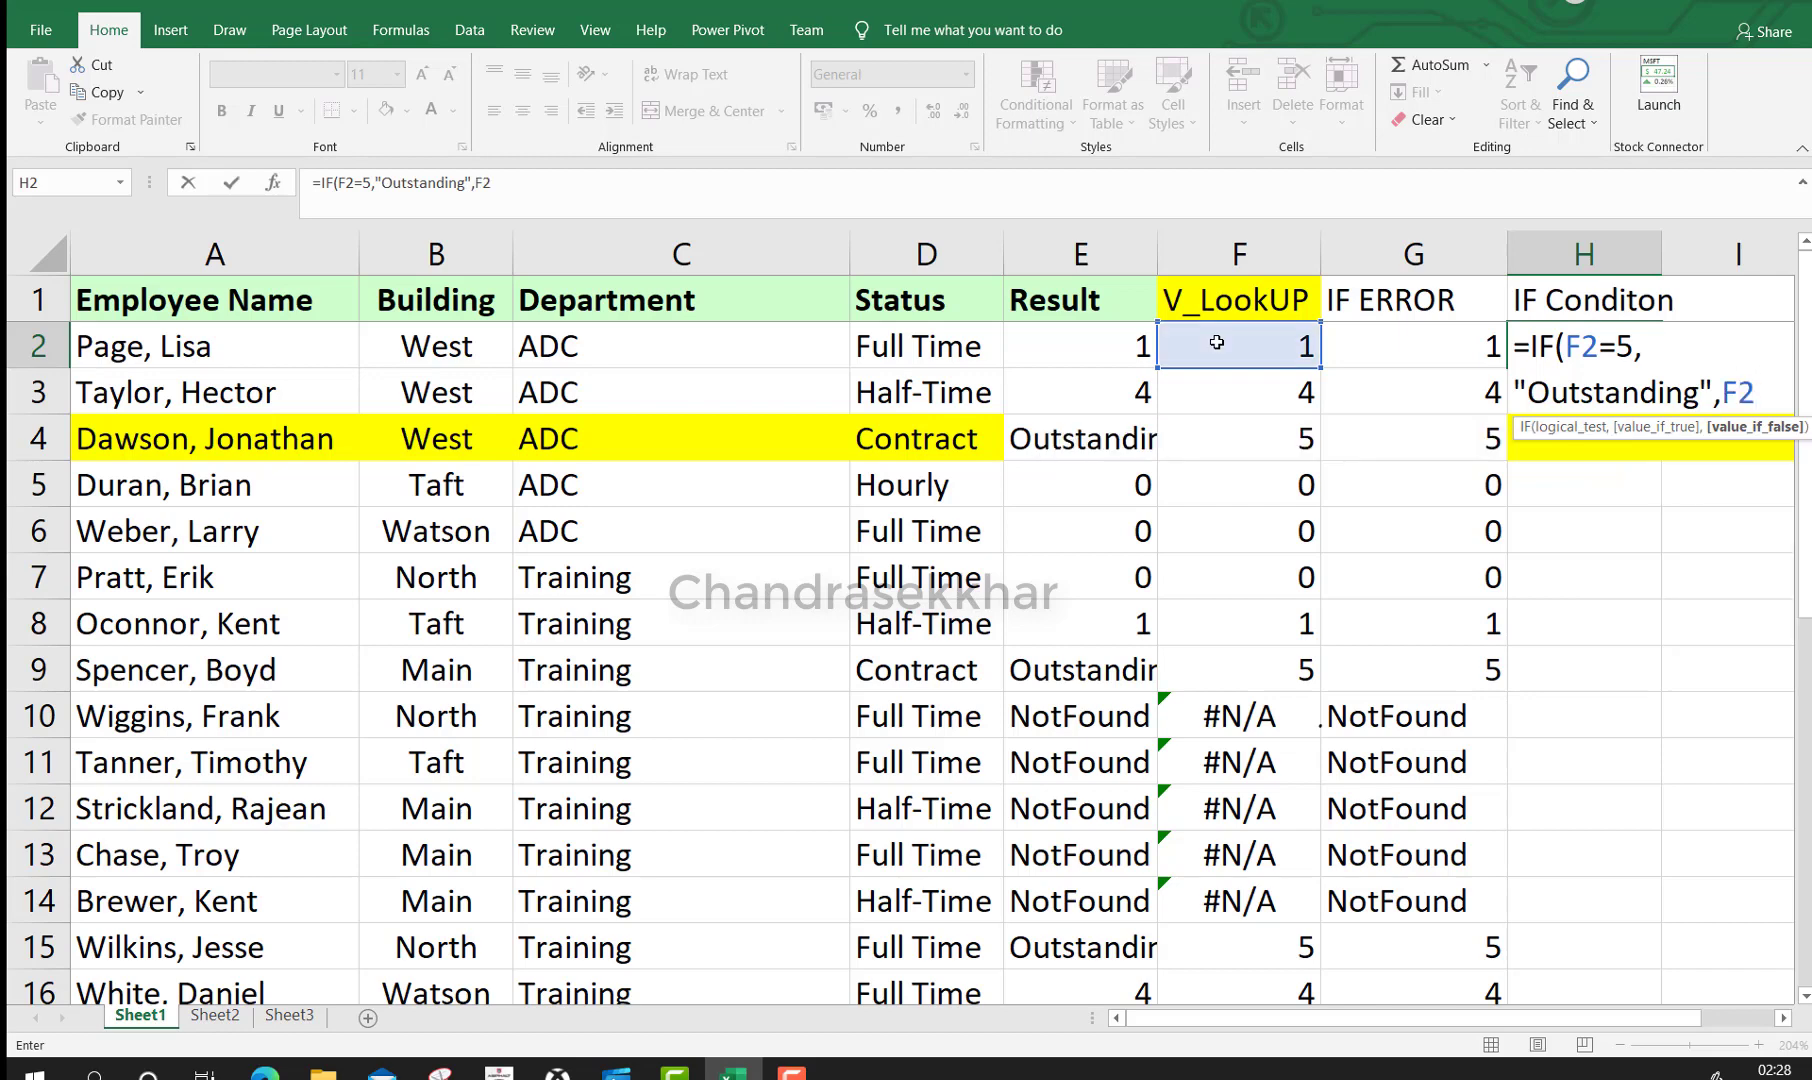
type(")")
key("Return")
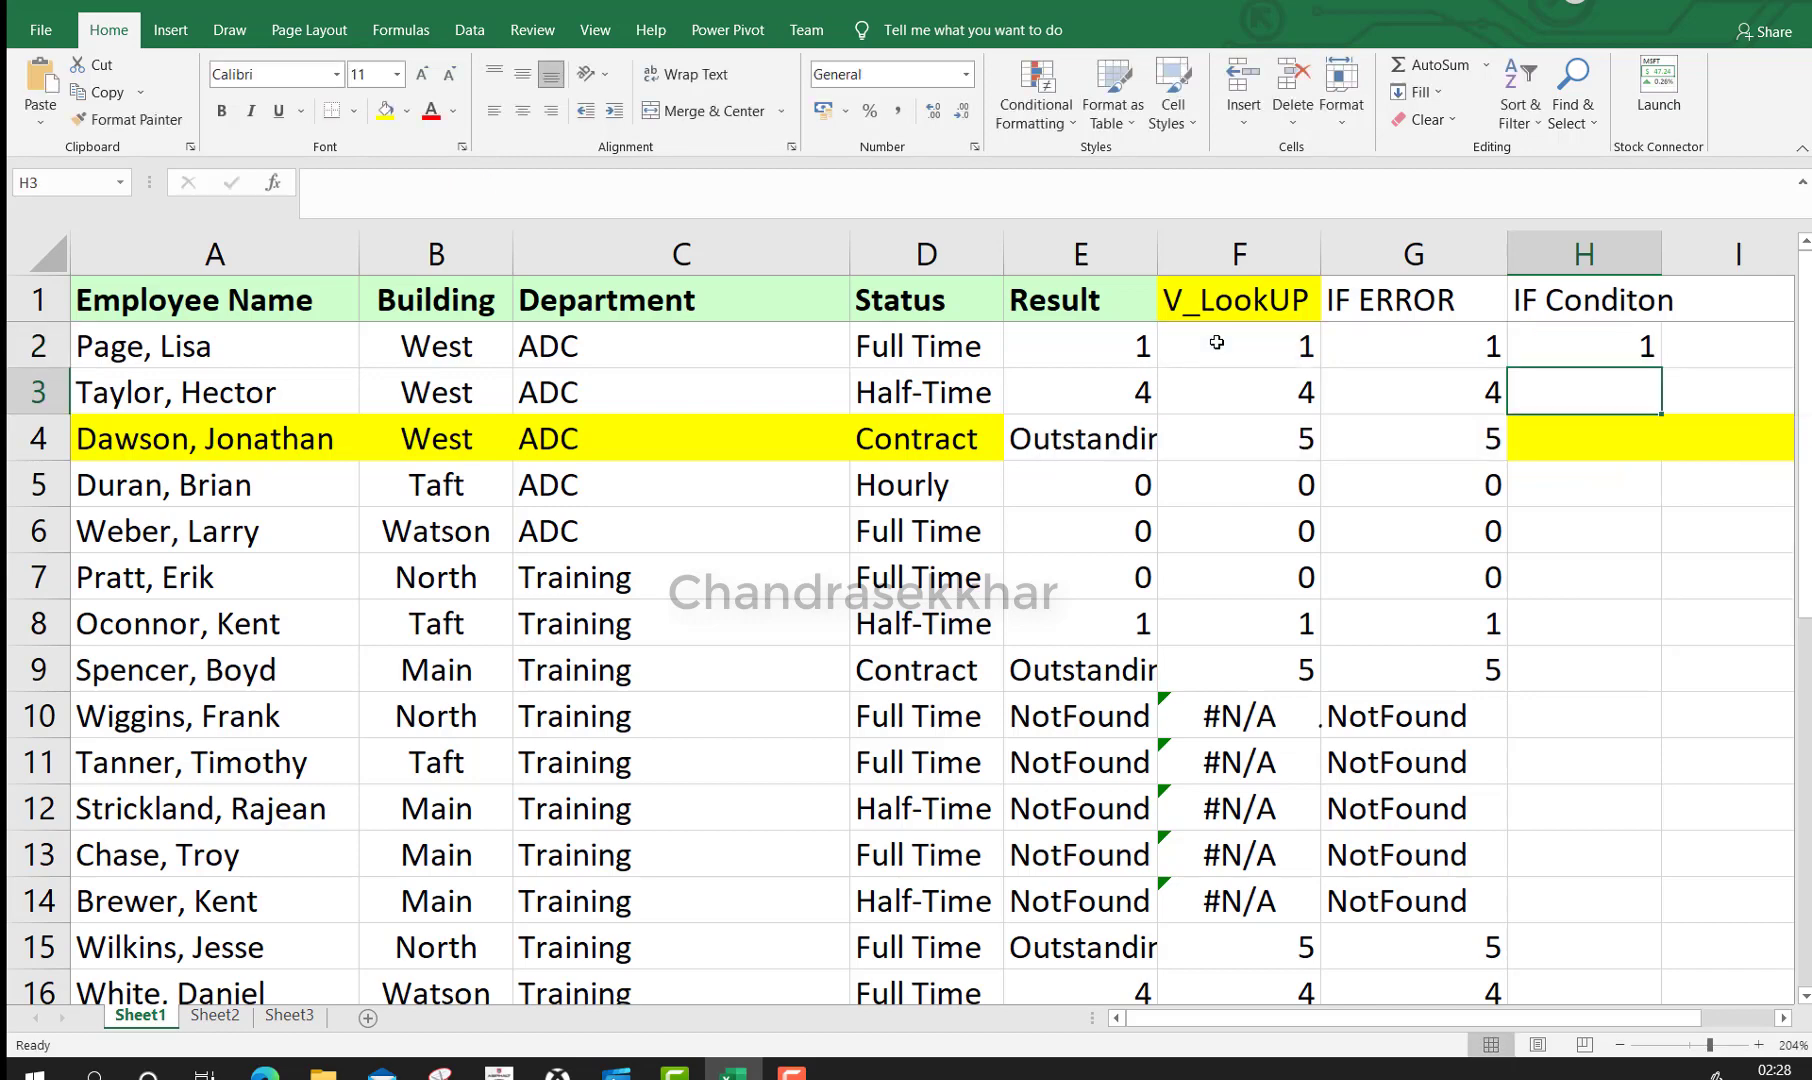
left_click(1537, 345)
double_click(1664, 370)
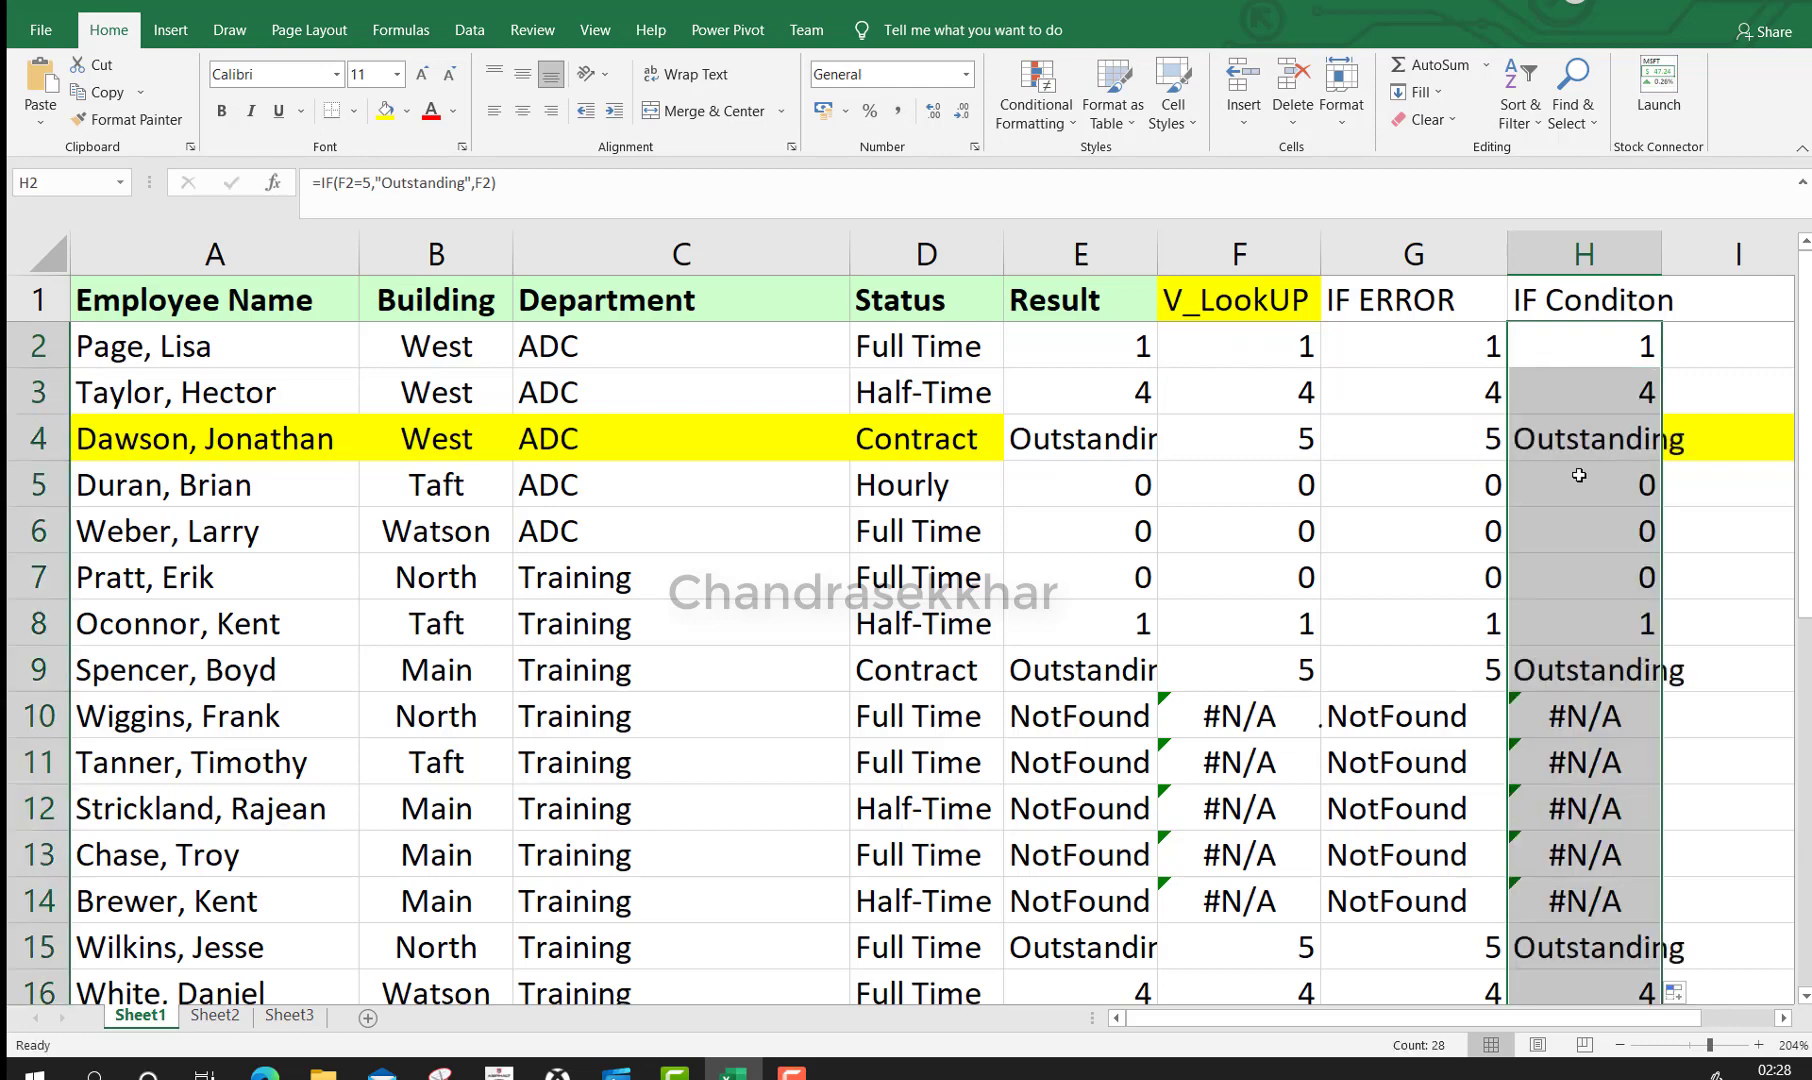
Compare the results across F4:H4 and examine the IF results in H10:H14
left_click(1560, 440)
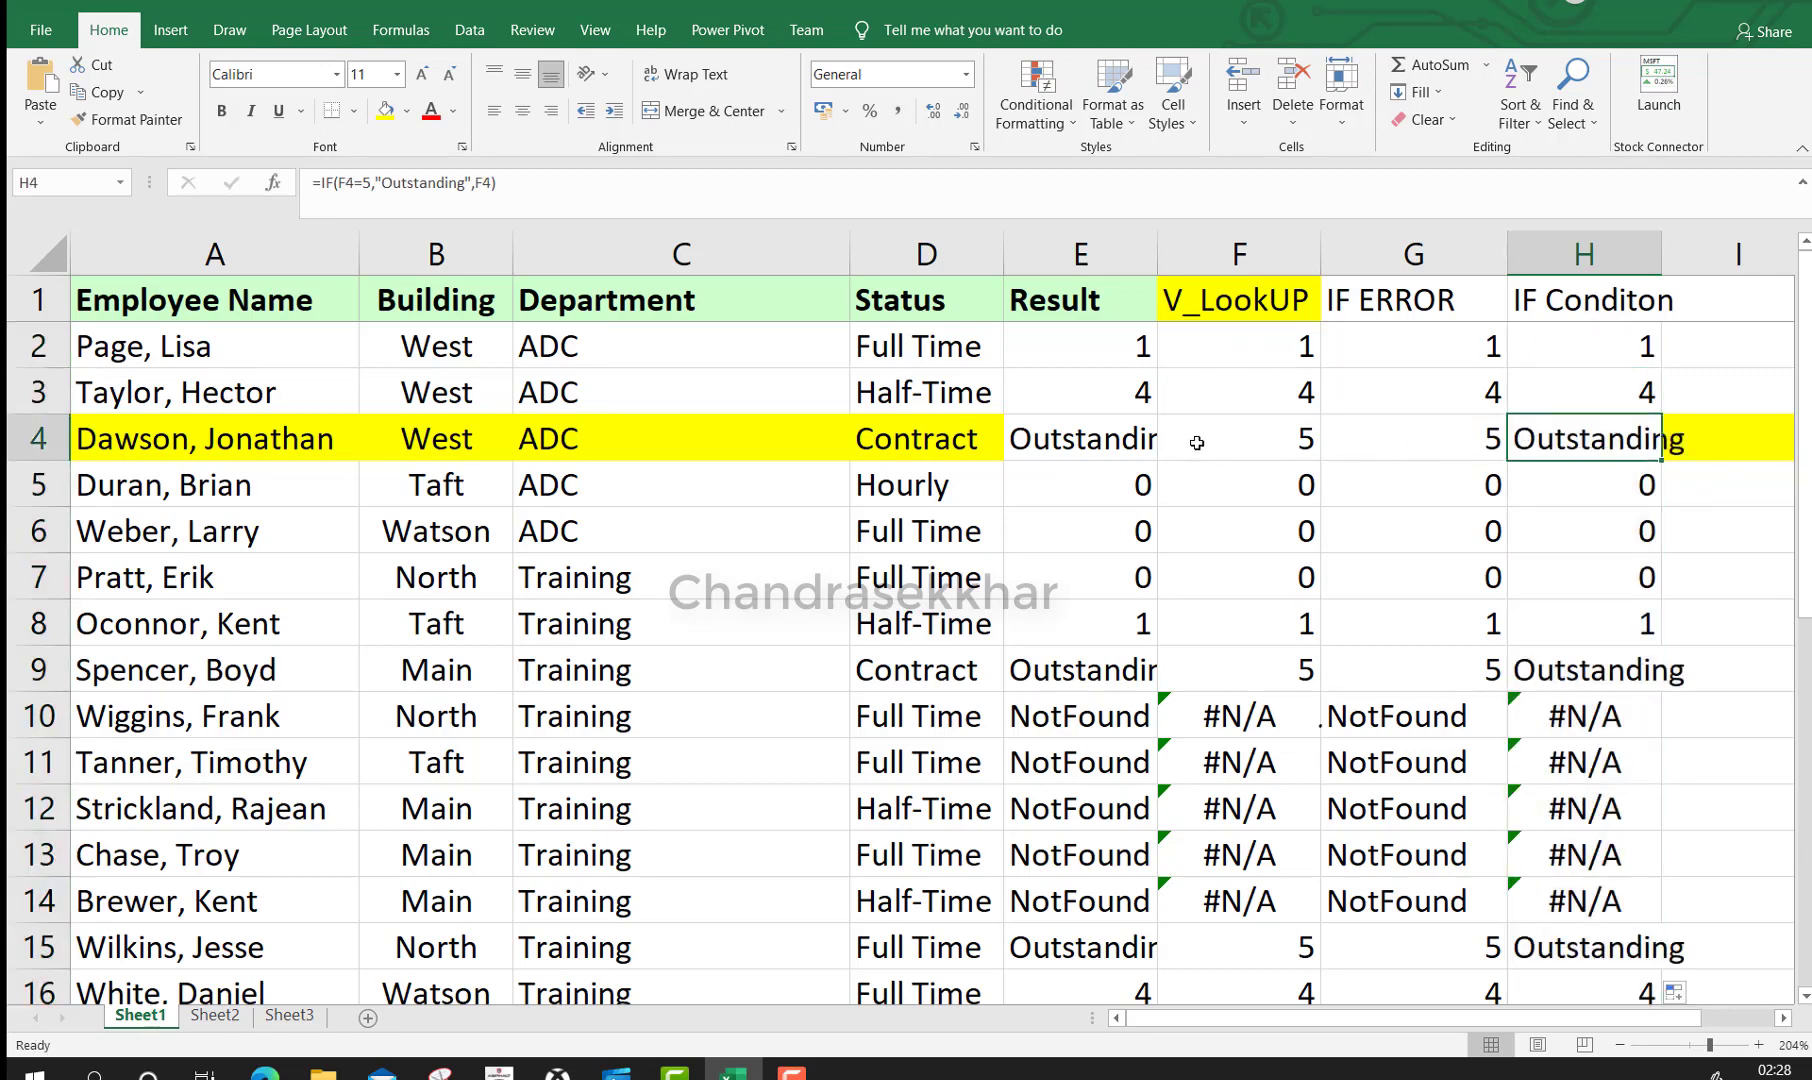
left_click_drag(1190, 449, 1648, 450)
scroll(1602, 608, "down", 1)
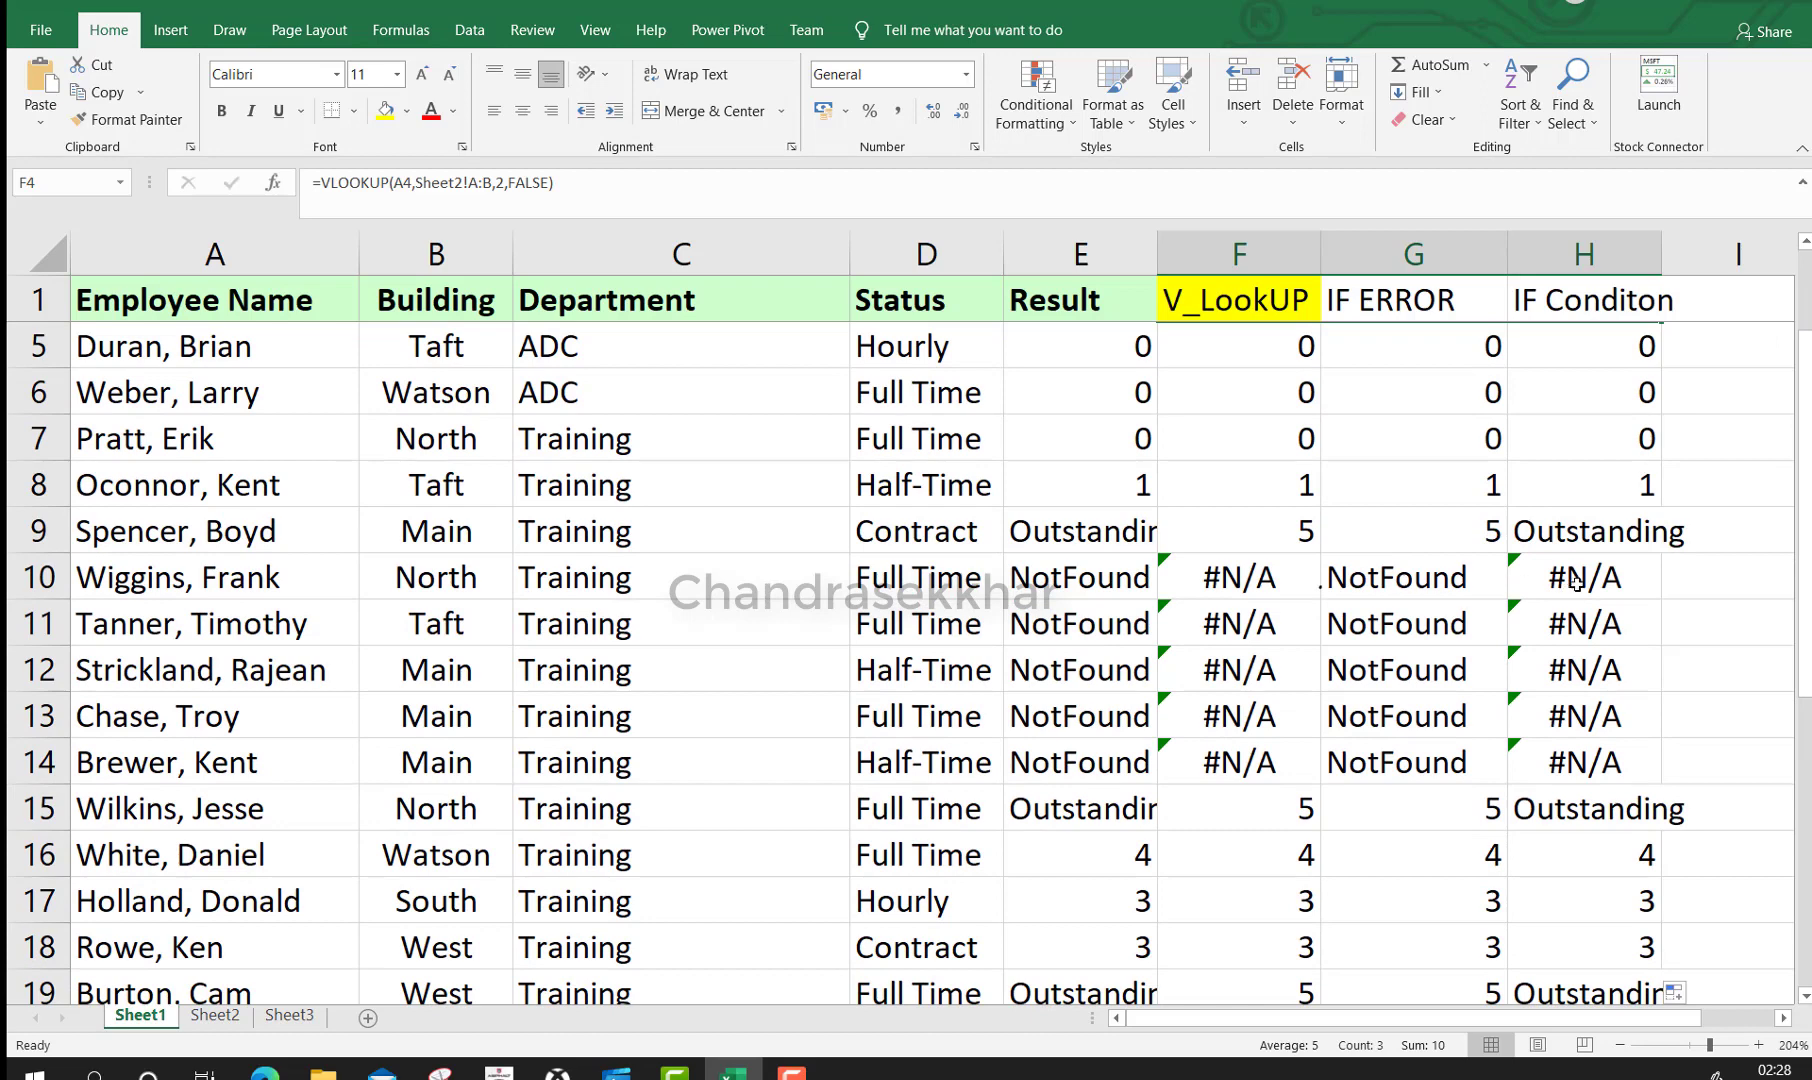
left_click_drag(1578, 583, 1565, 772)
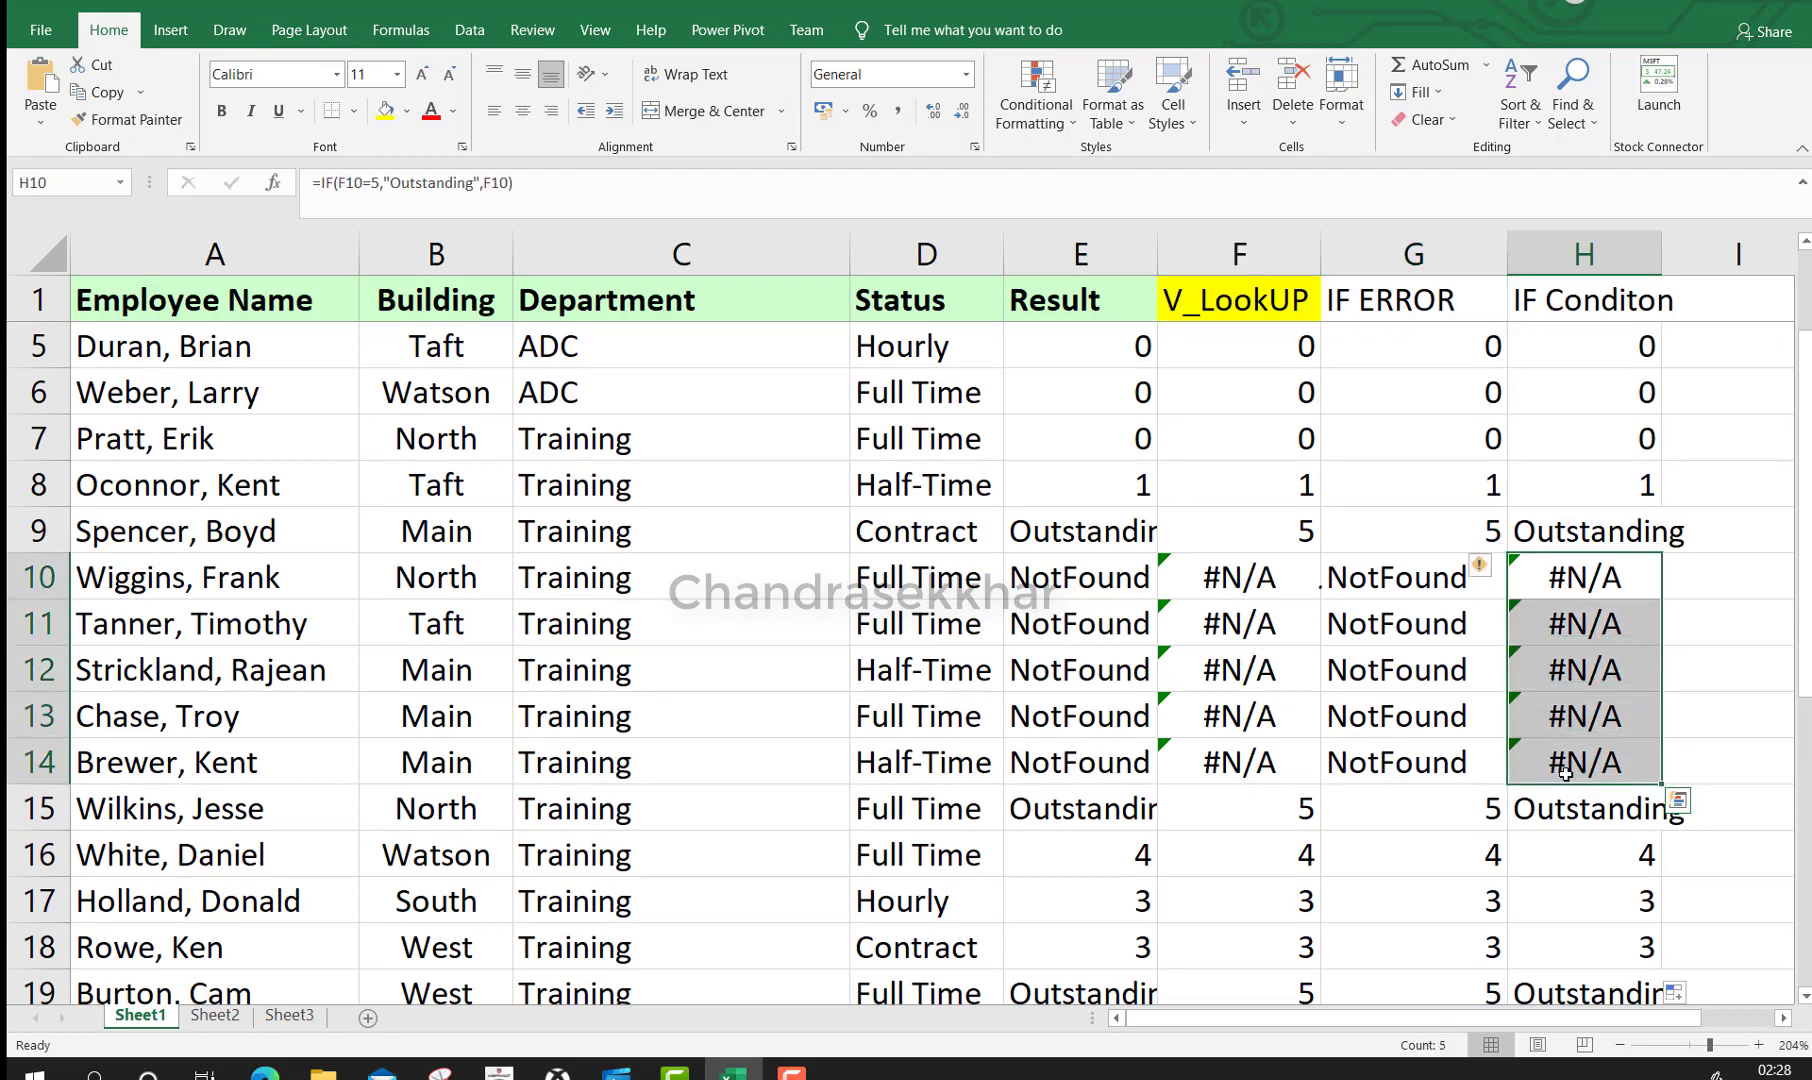
scroll(1565, 772, "up", 1)
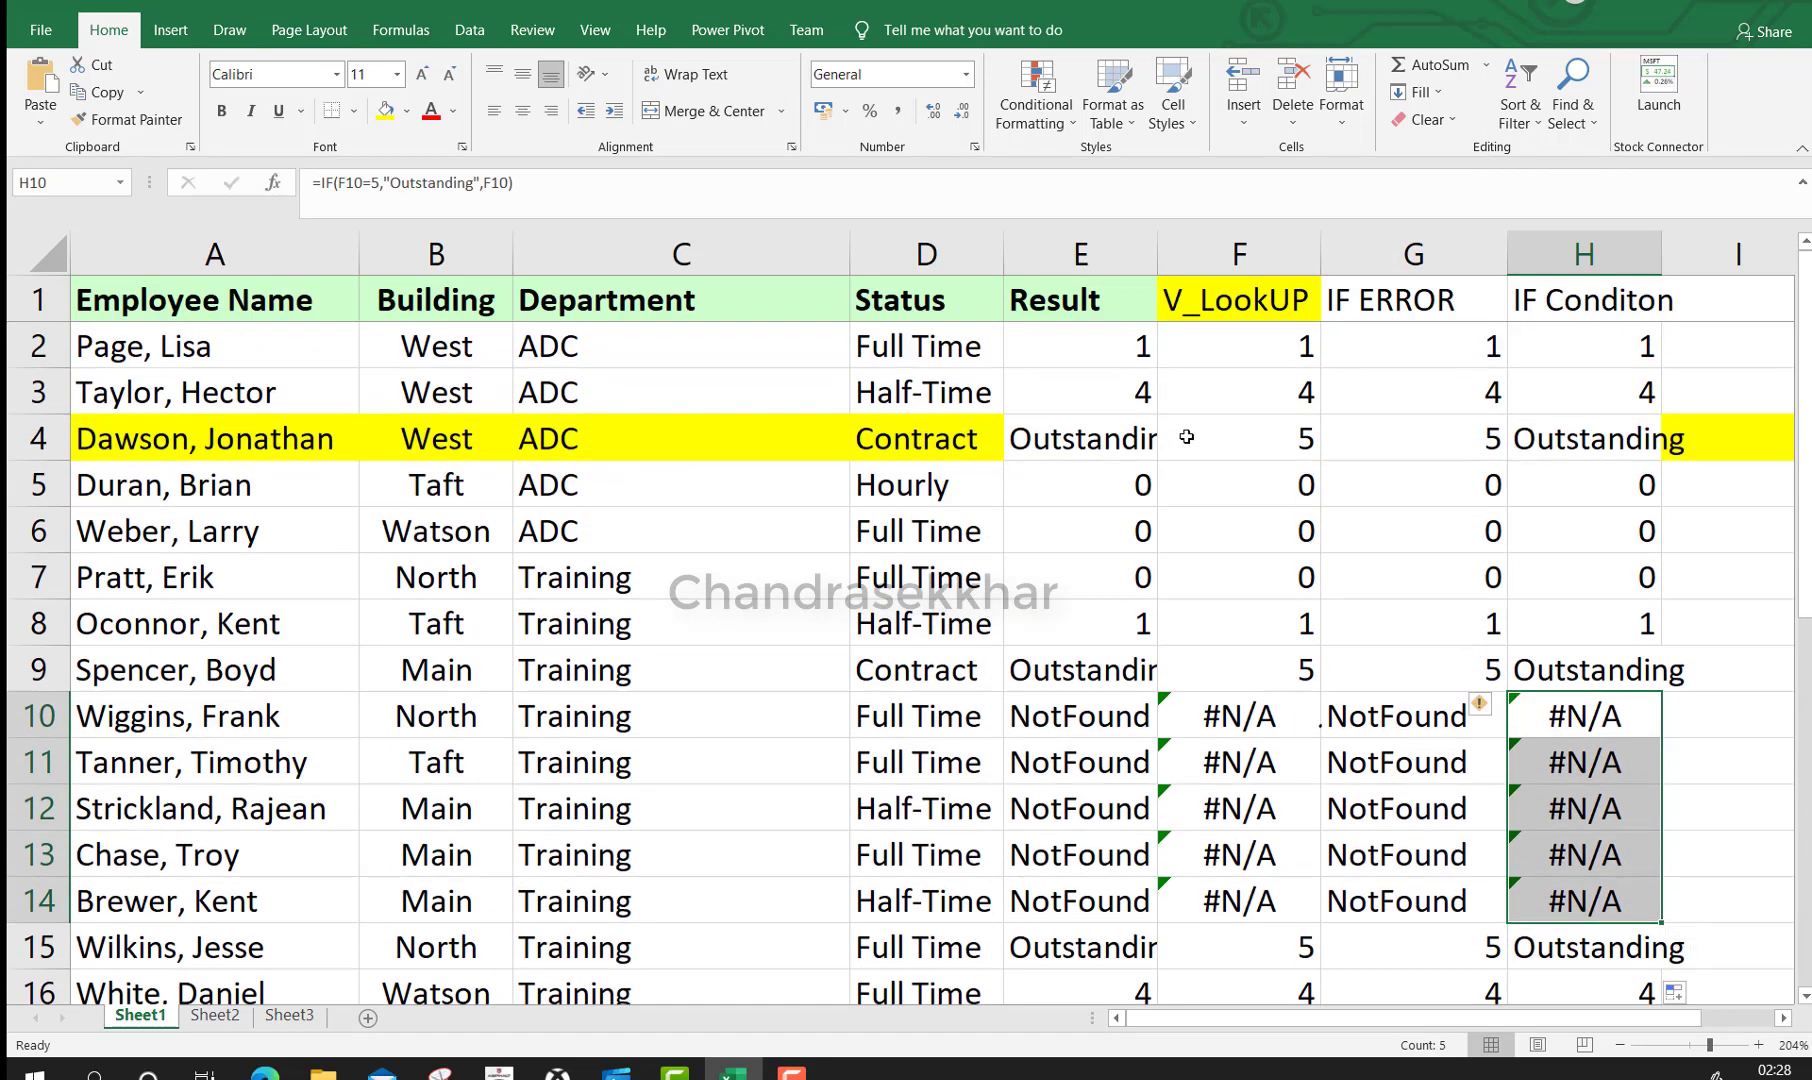
Review F4, the V_LookUP, IF ERROR and IF Conditon headers, and the VLOOKUP formula in F2
left_click(1232, 437)
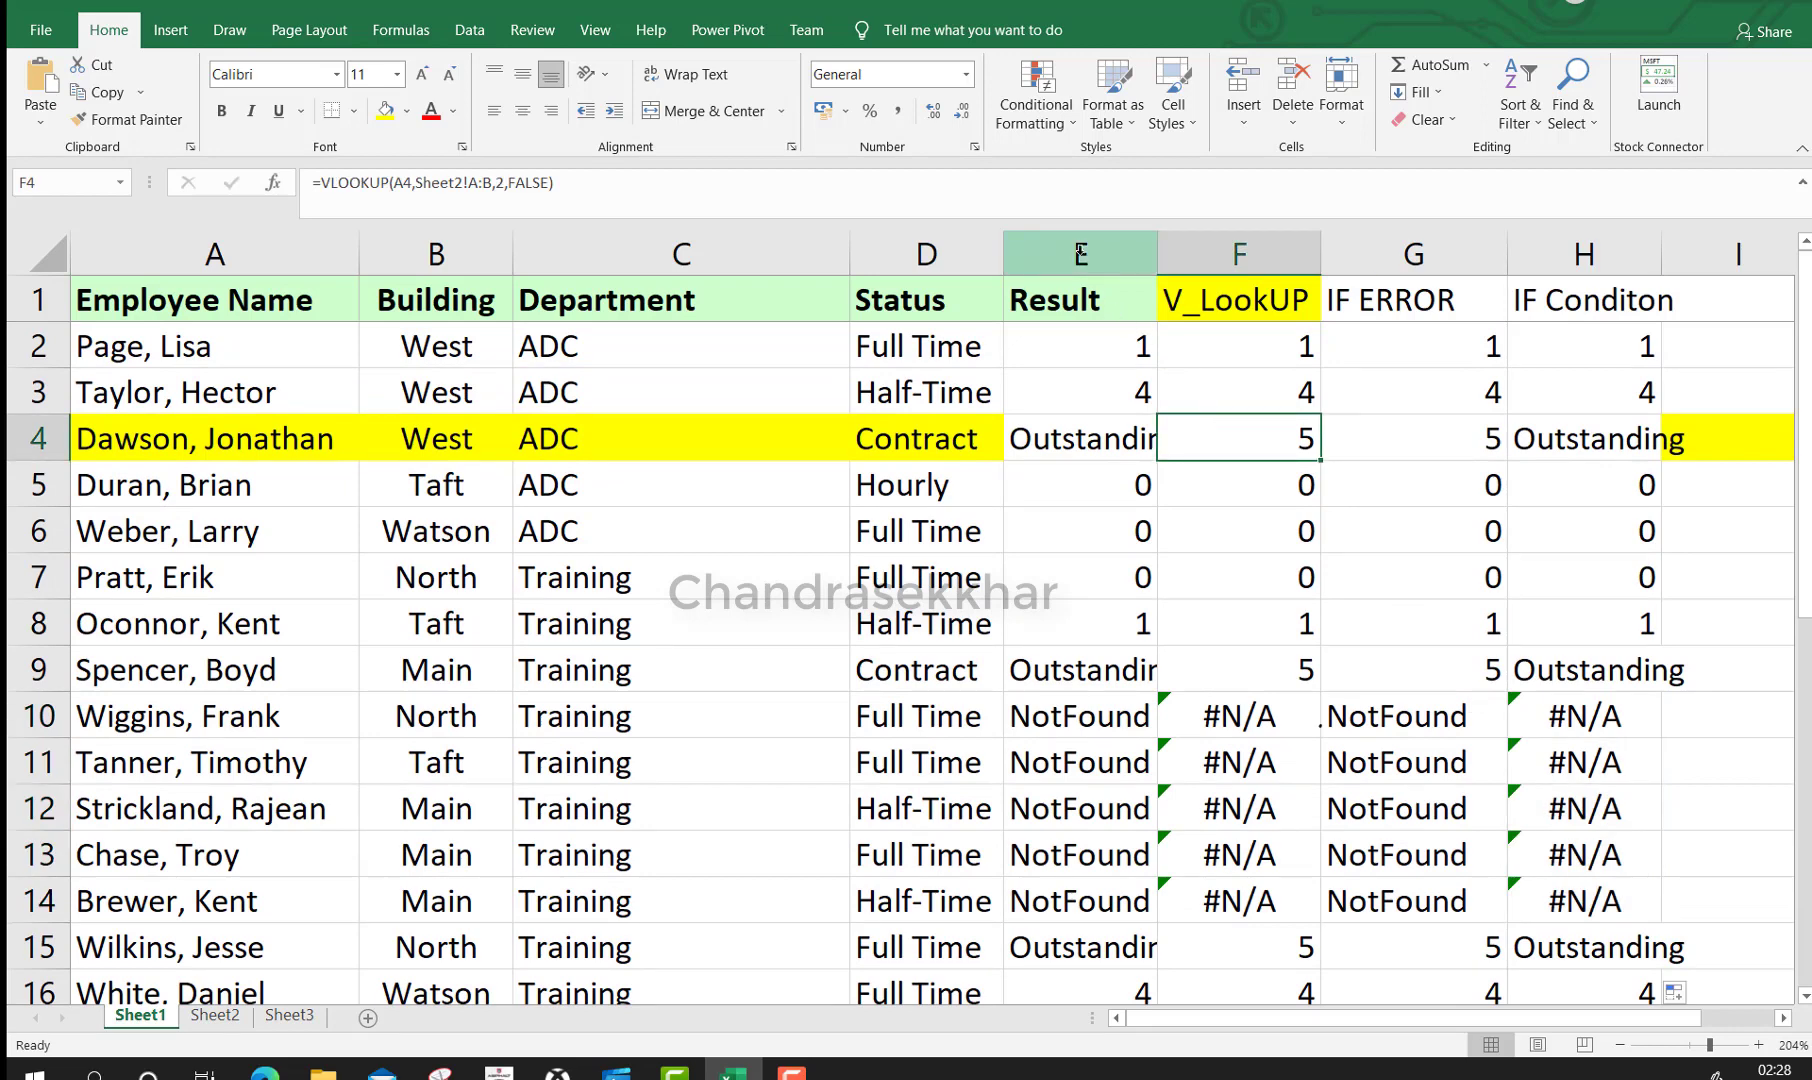
left_click(1222, 311)
left_click(1421, 301)
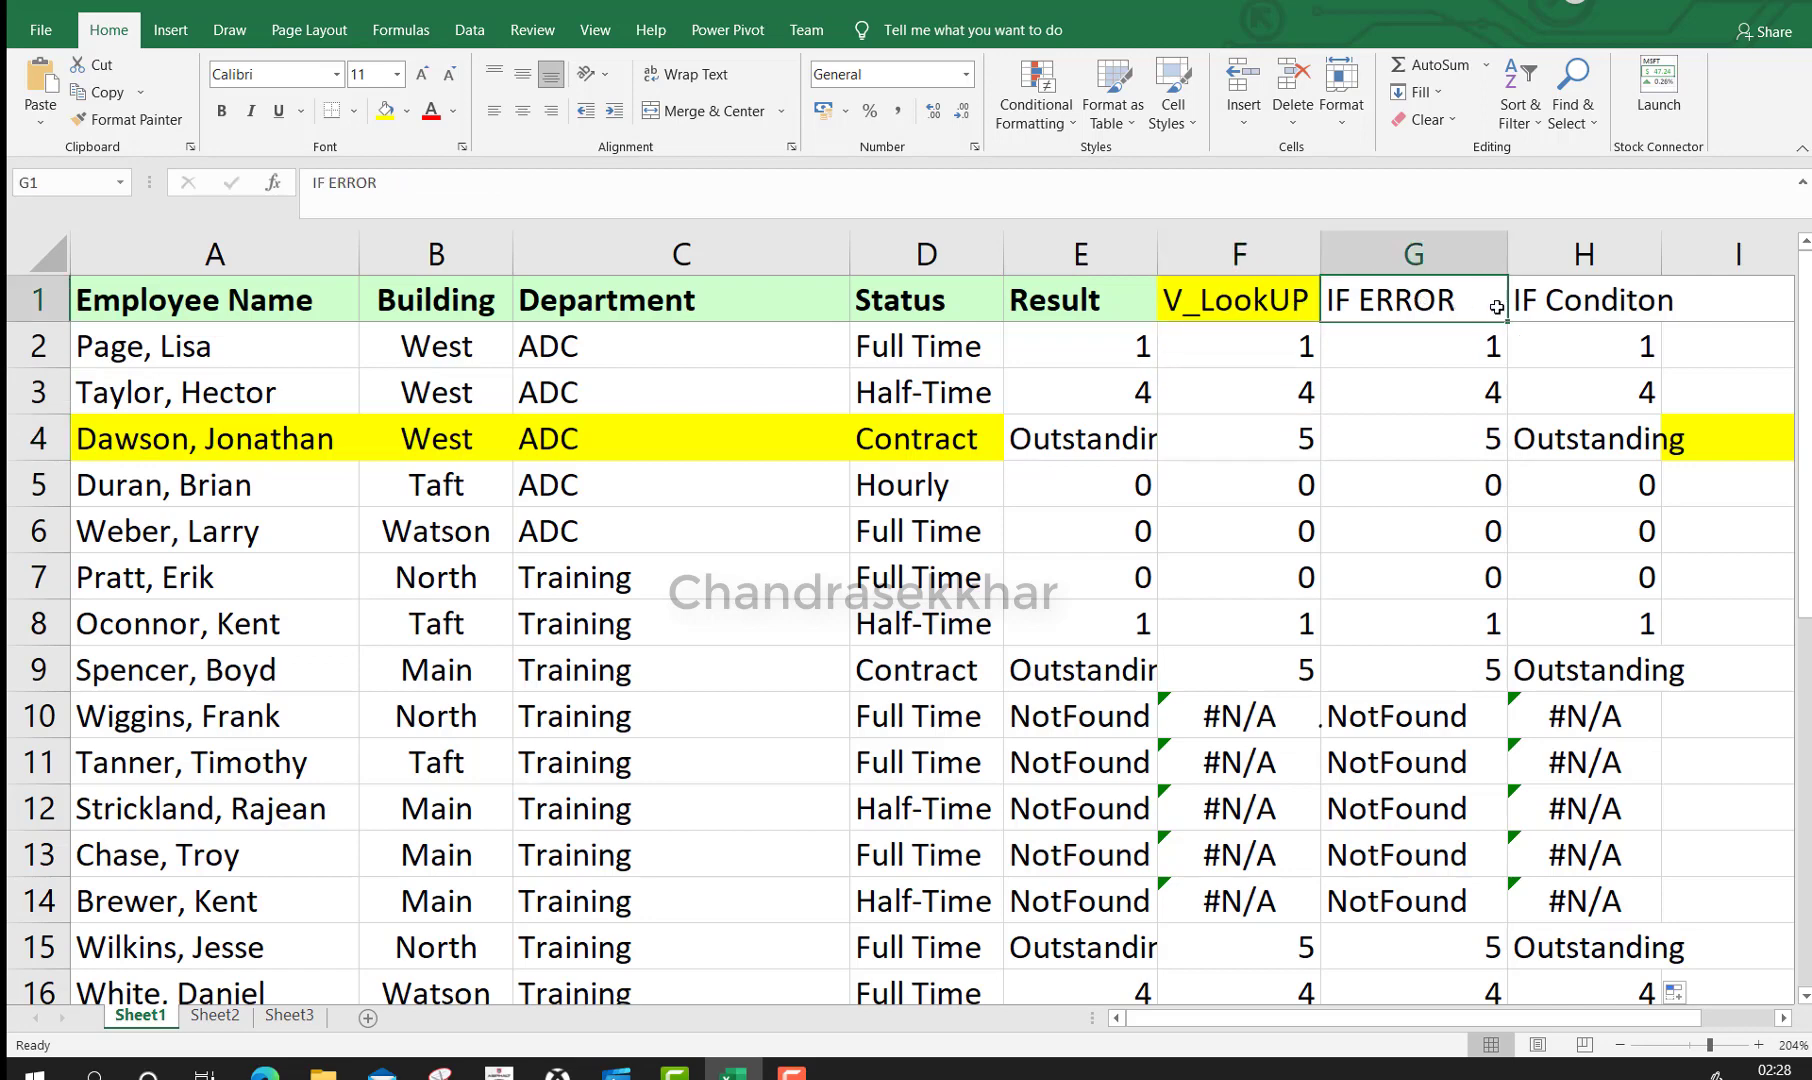
left_click(1549, 303)
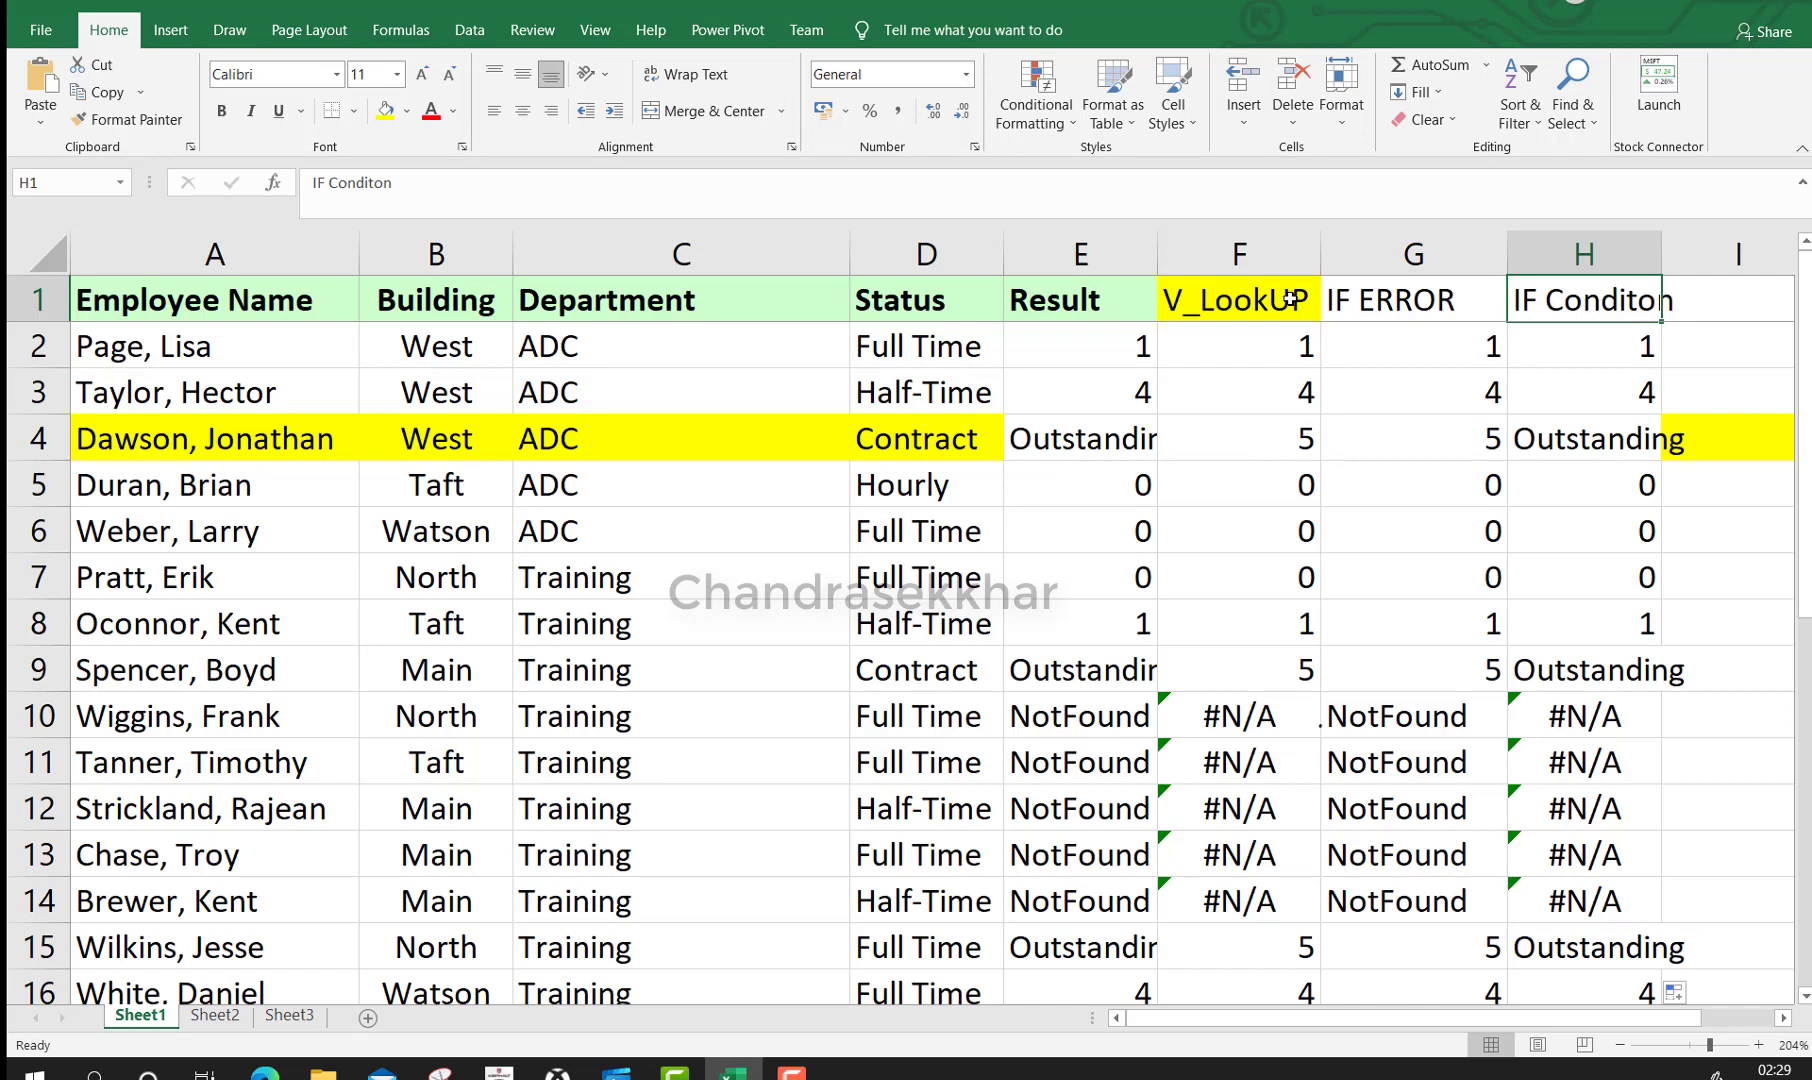
left_click(1265, 350)
left_click(1235, 310)
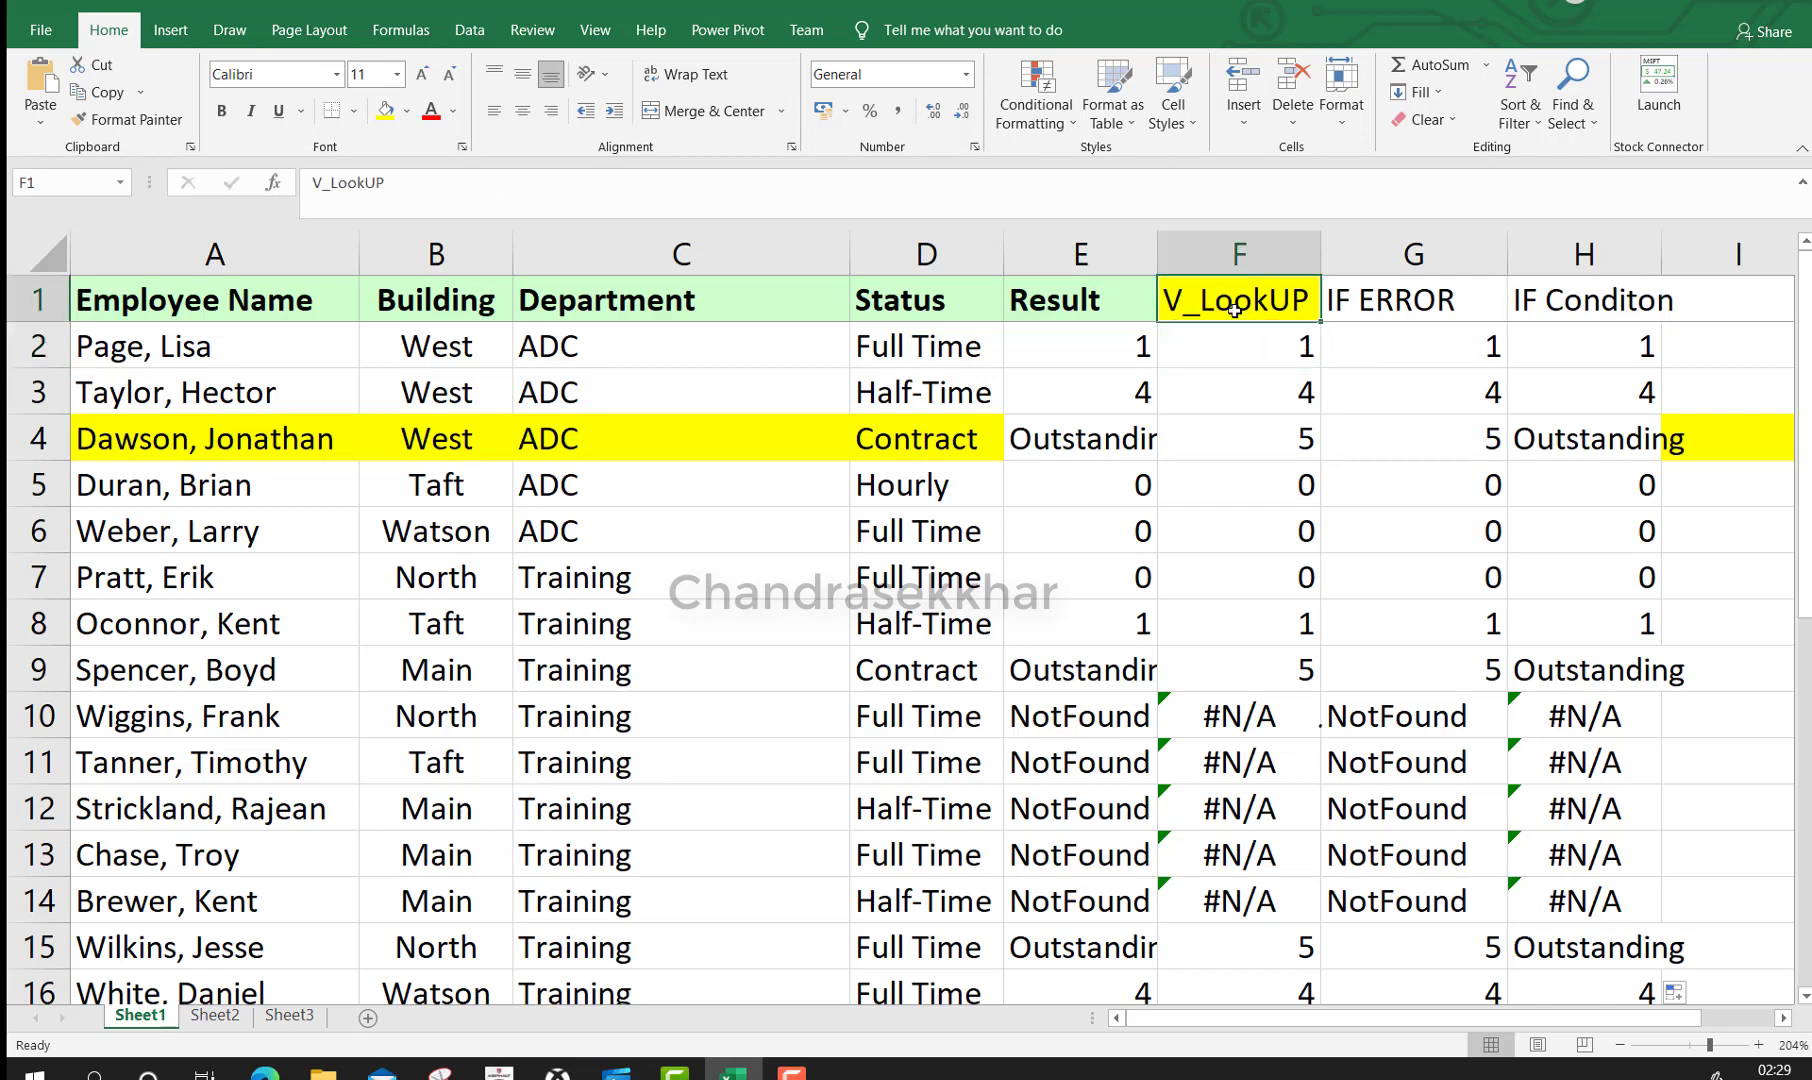
left_click(1235, 326)
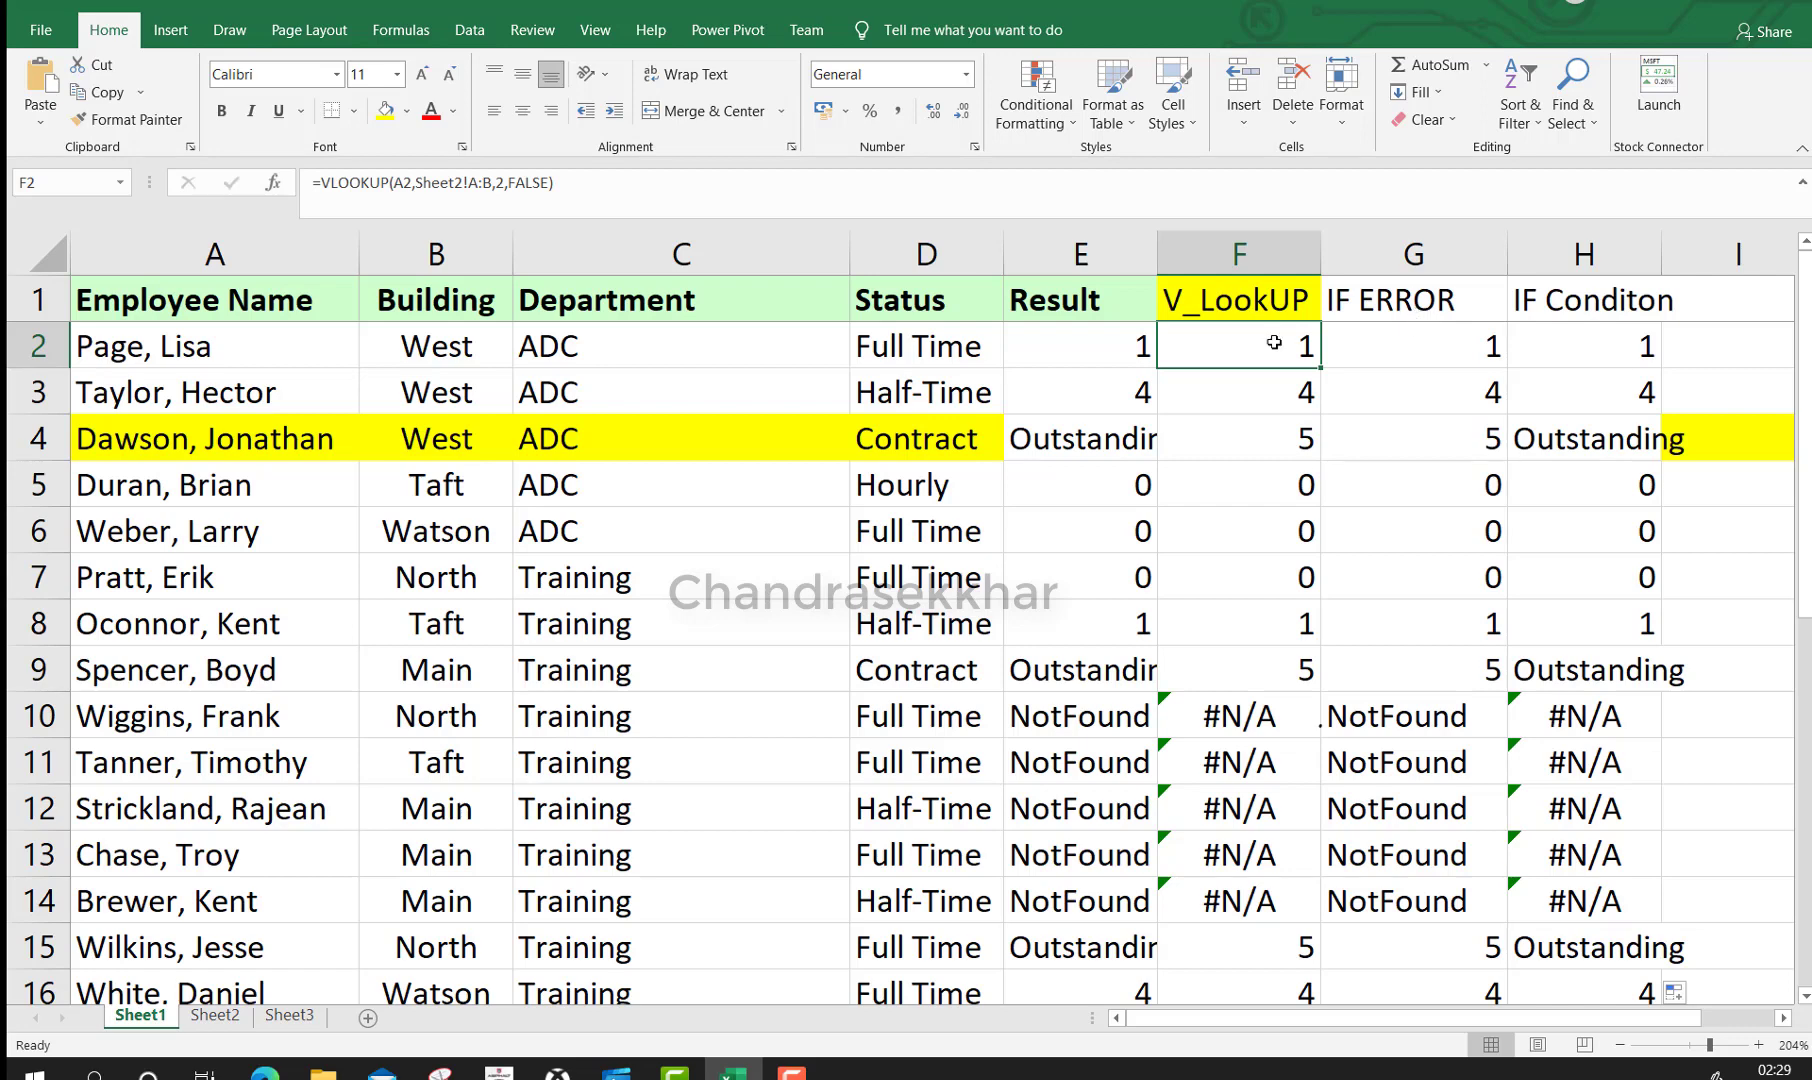
Clear the combined-formula results in E2:E29 under the Result header and return to the header cell
left_click(1073, 340)
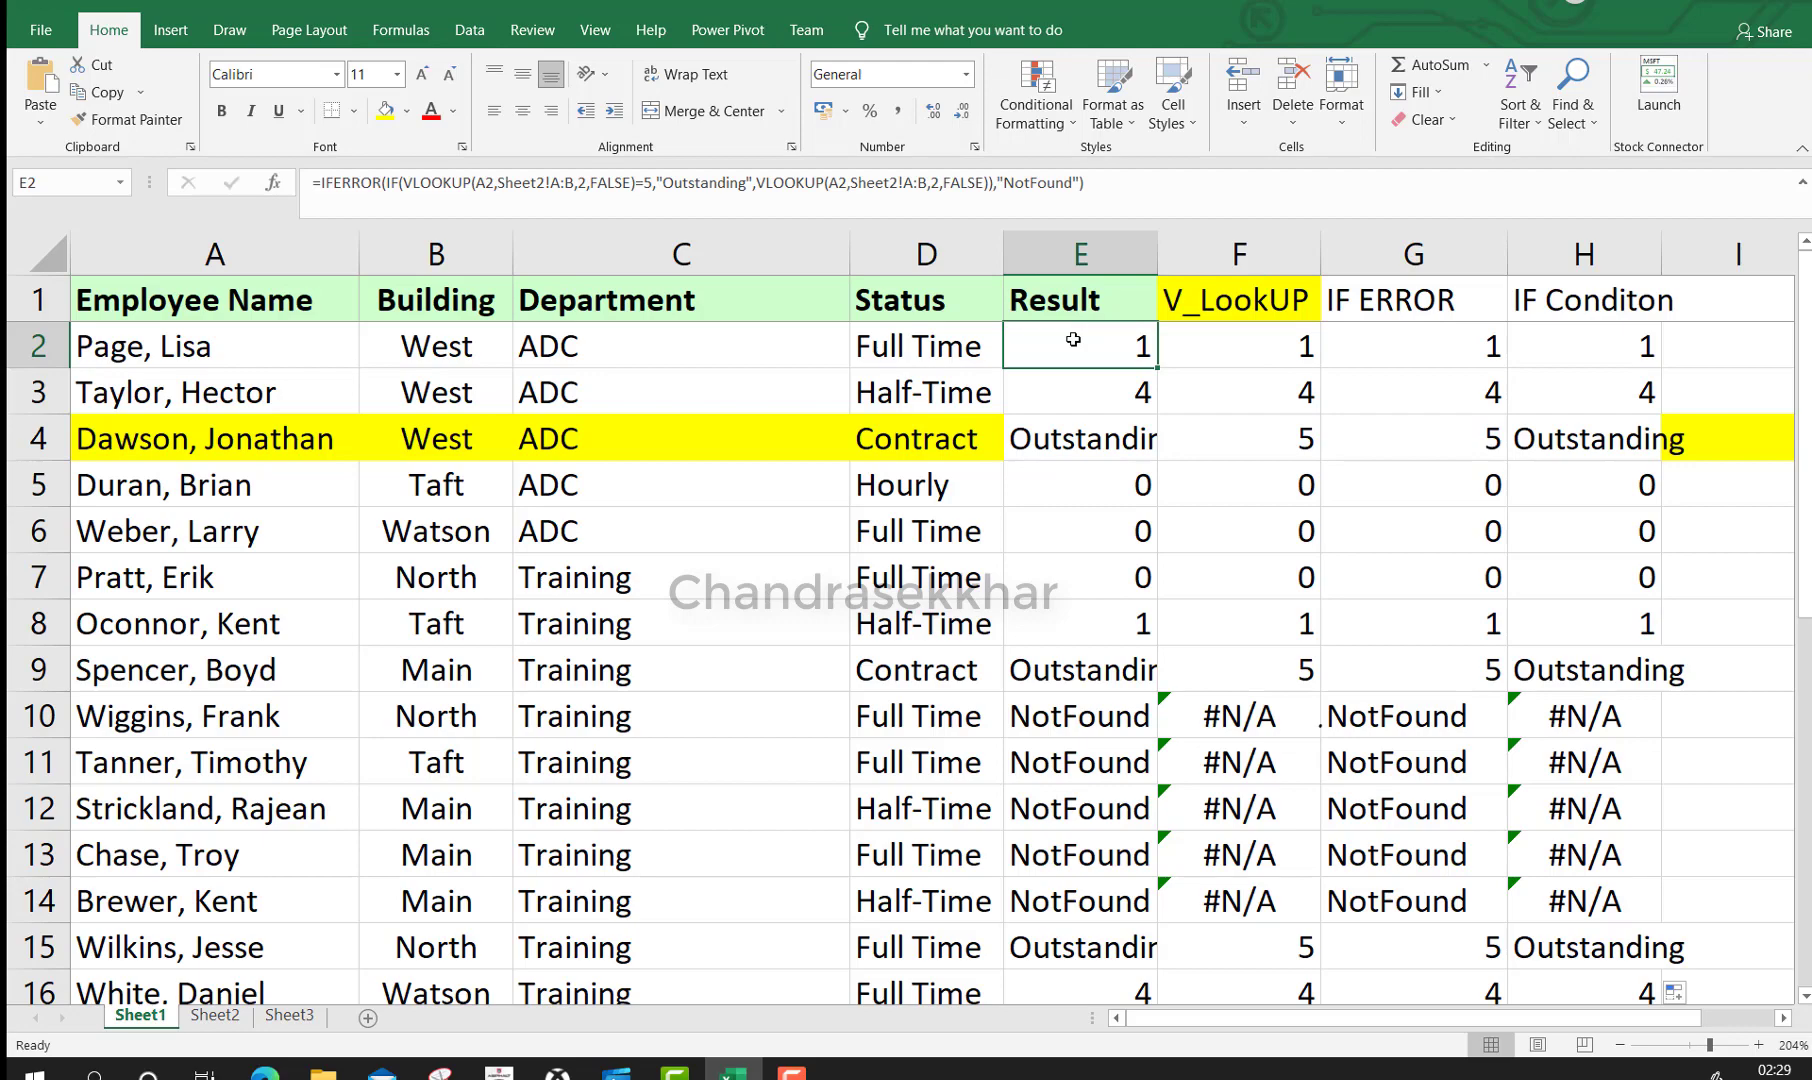
key("ctrl+shift+Down")
key("Delete")
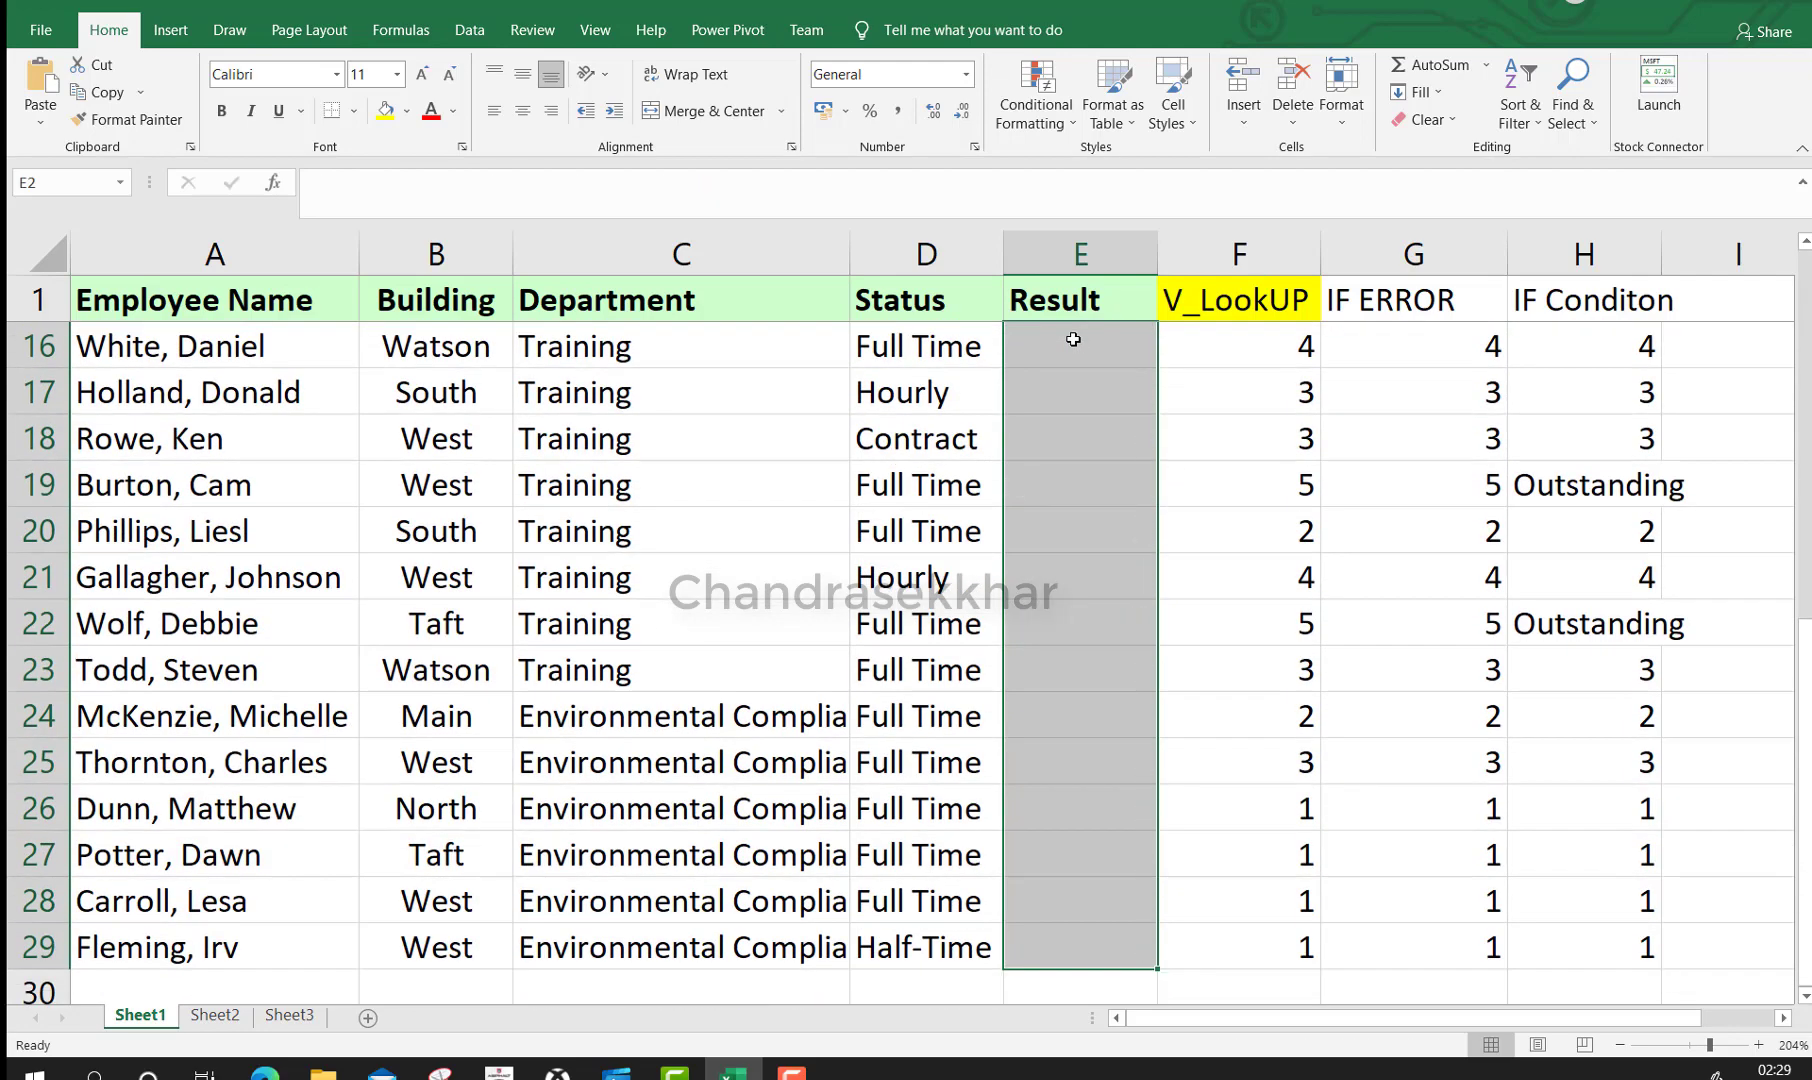
key("ctrl+Up")
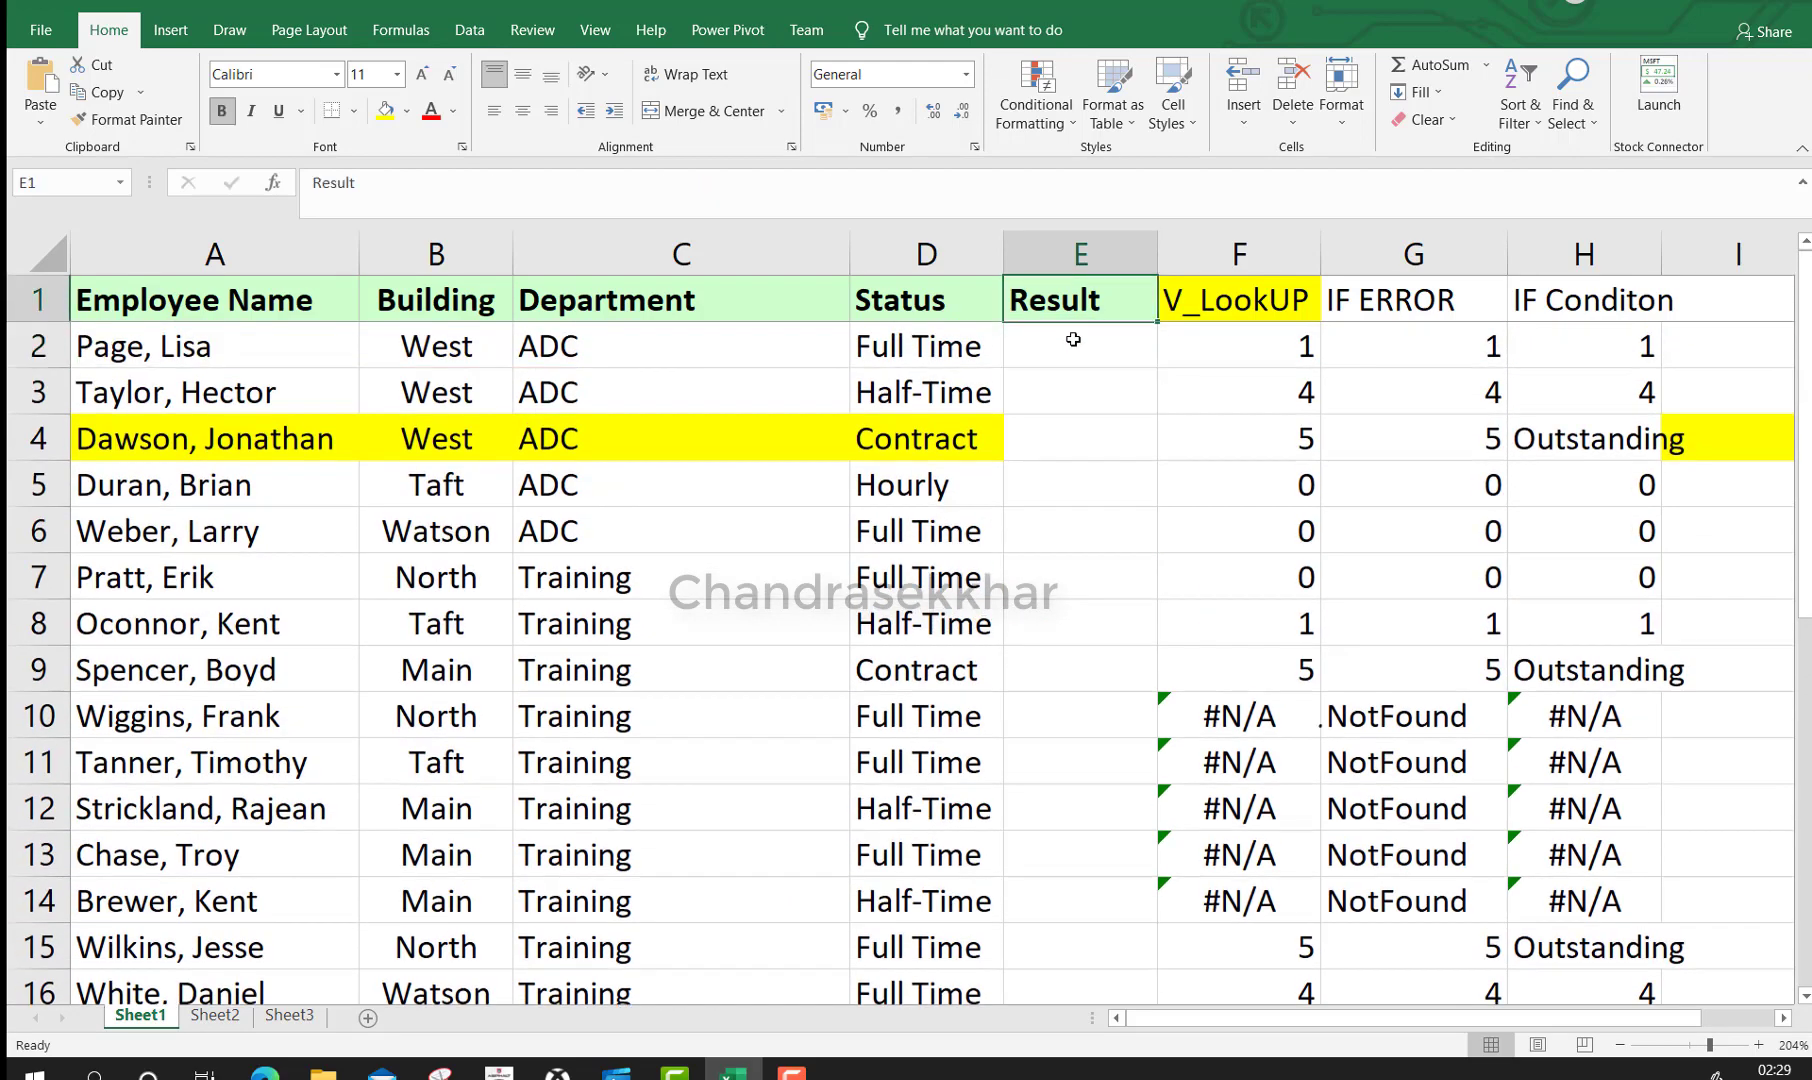
Start a VLOOKUP formula in E2 under the Result header with A2 as the lookup value
key("Down")
key("Left")
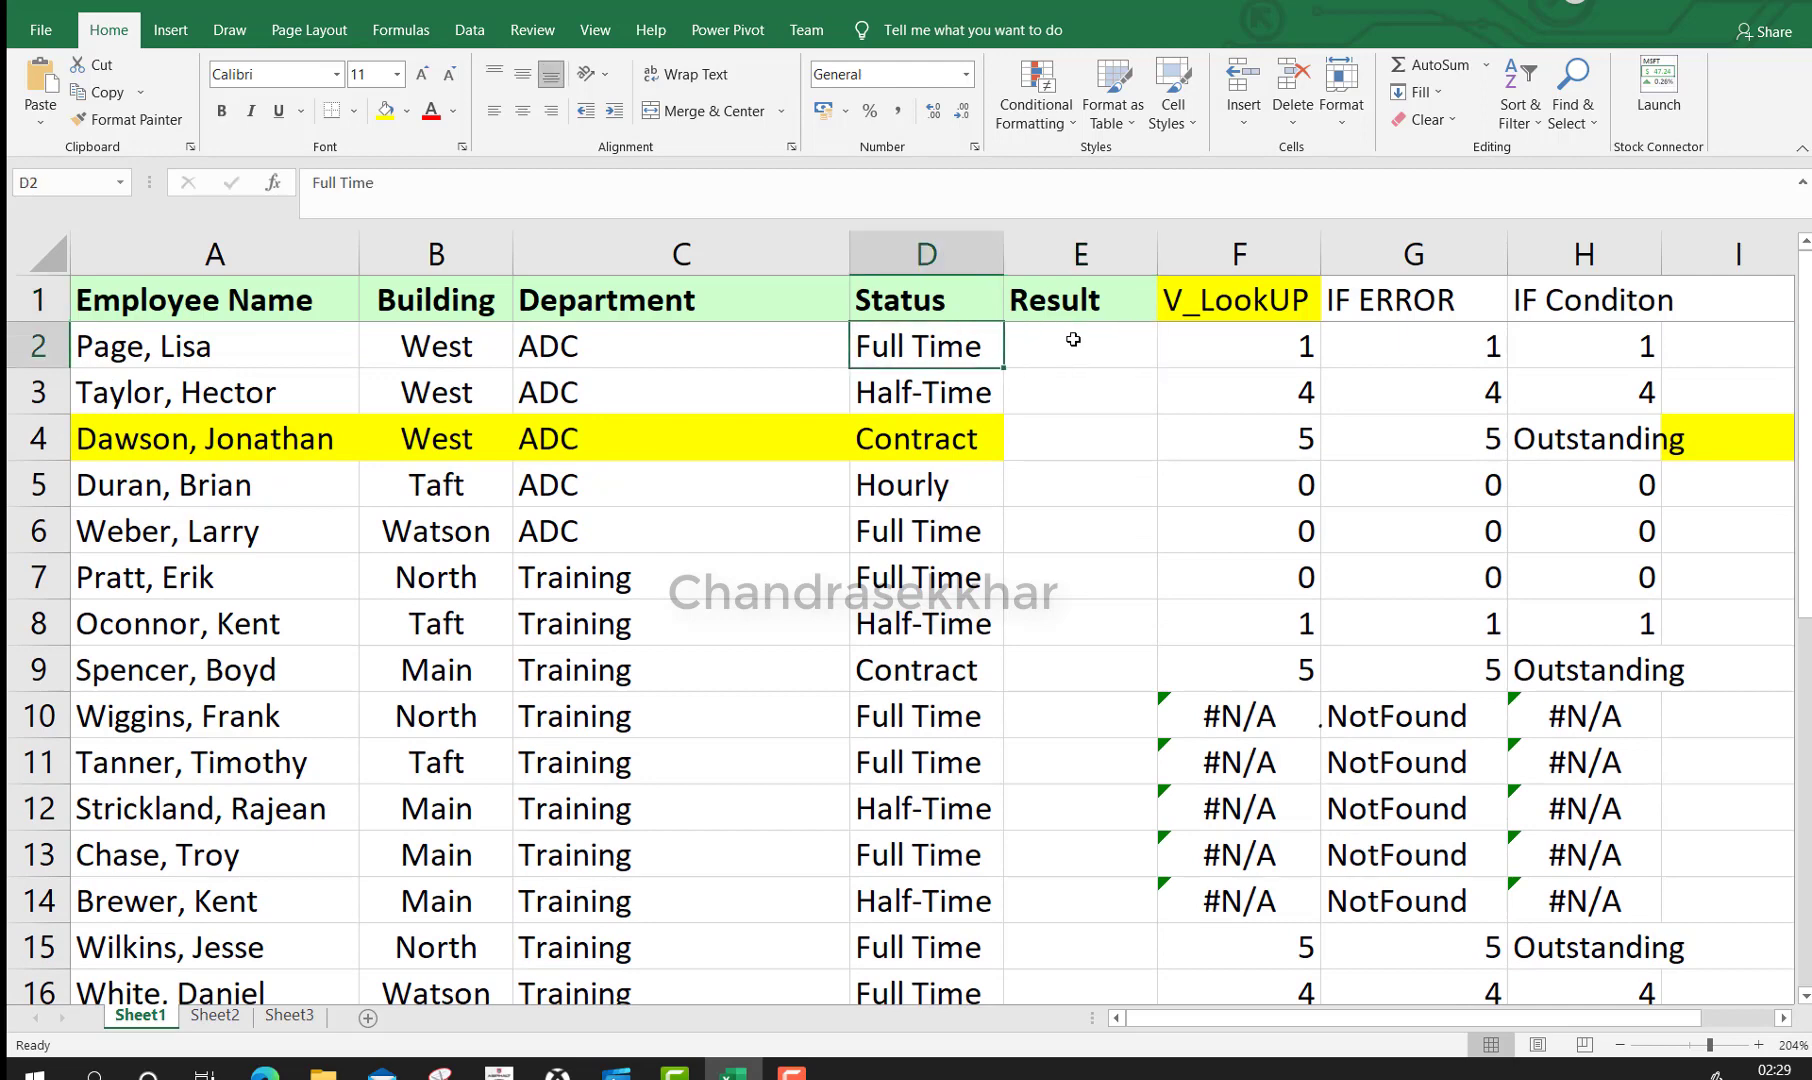
key("Right")
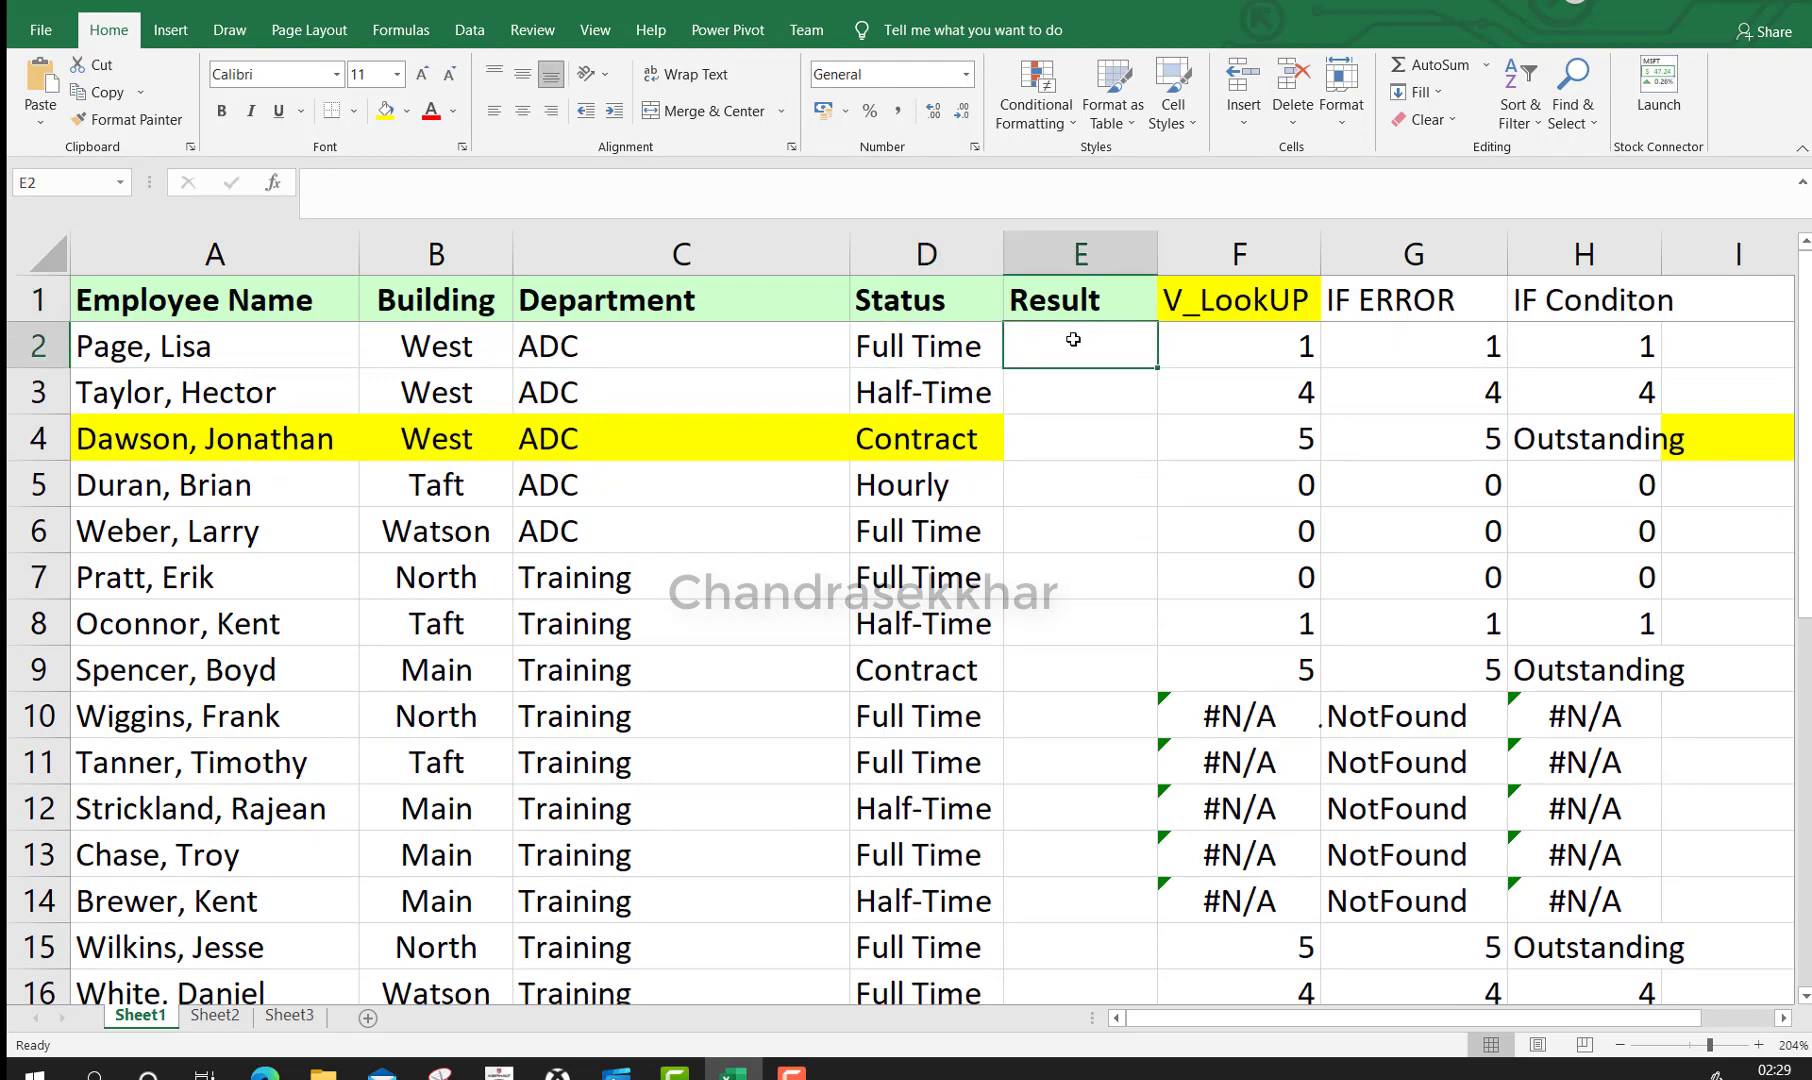
type("=")
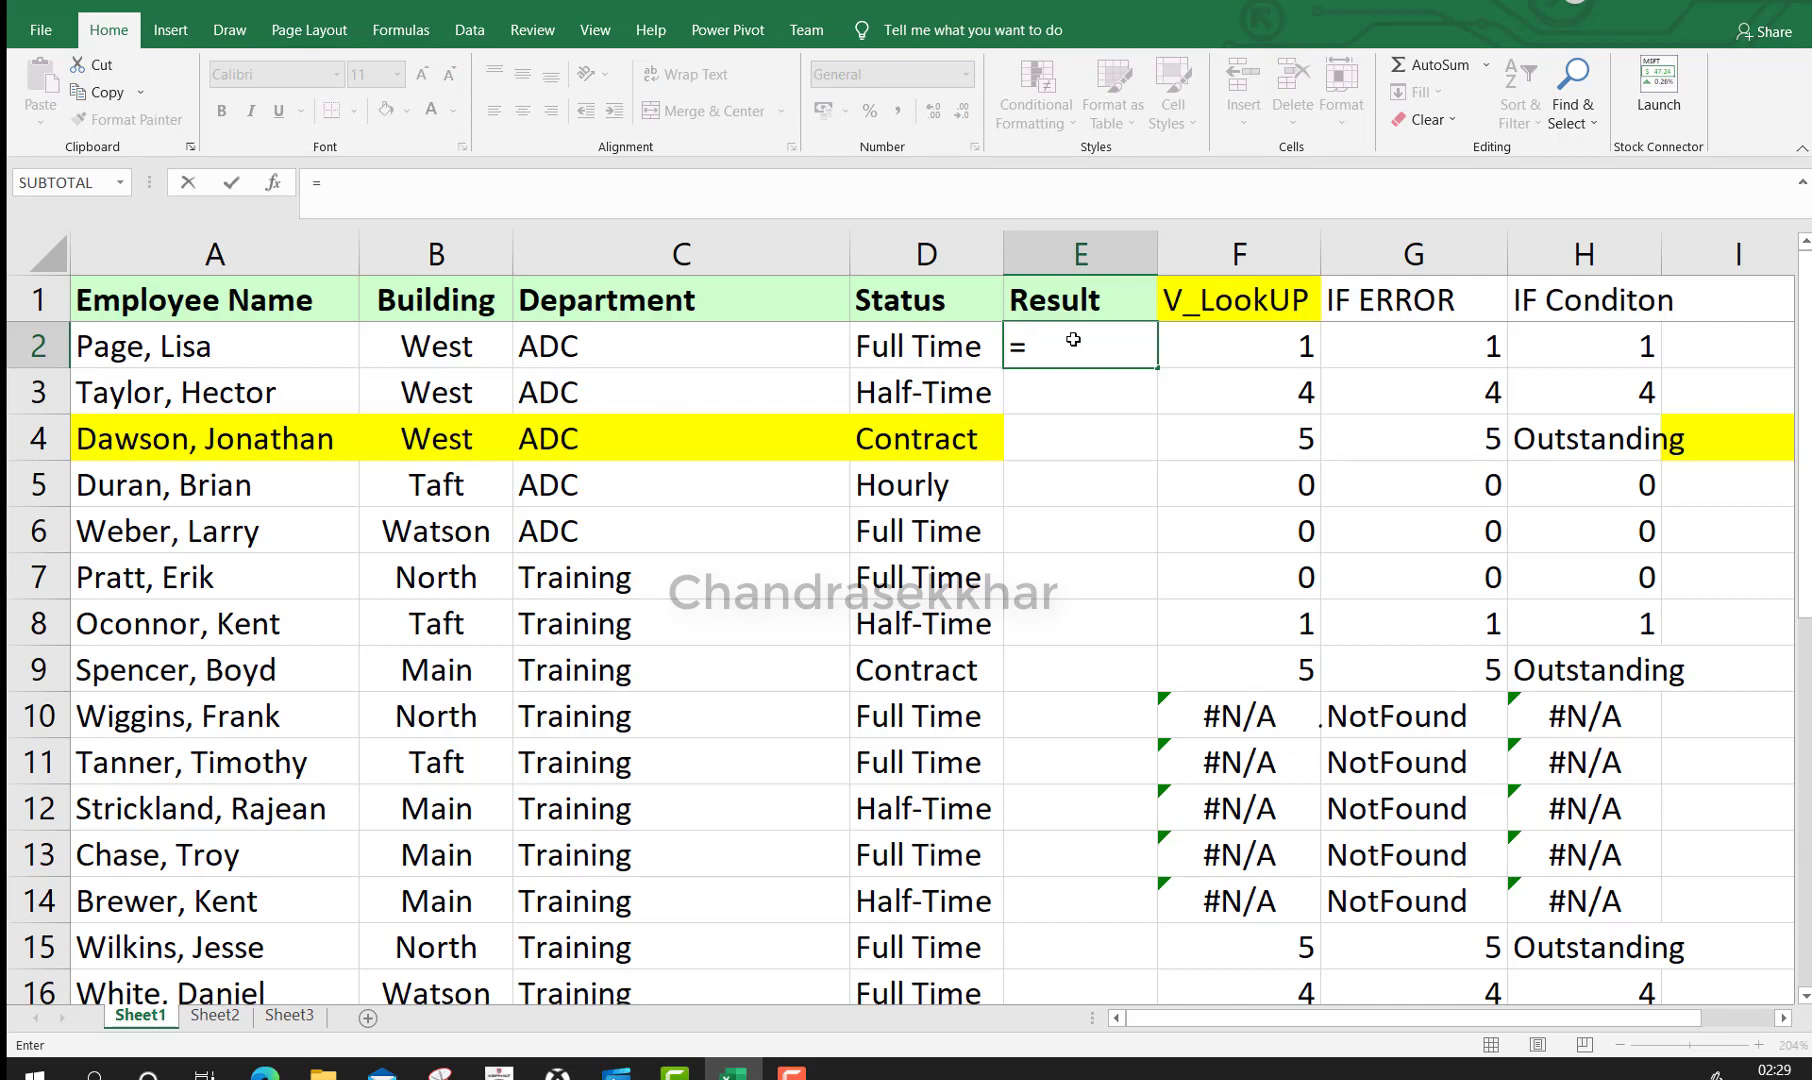
type("vlookup(")
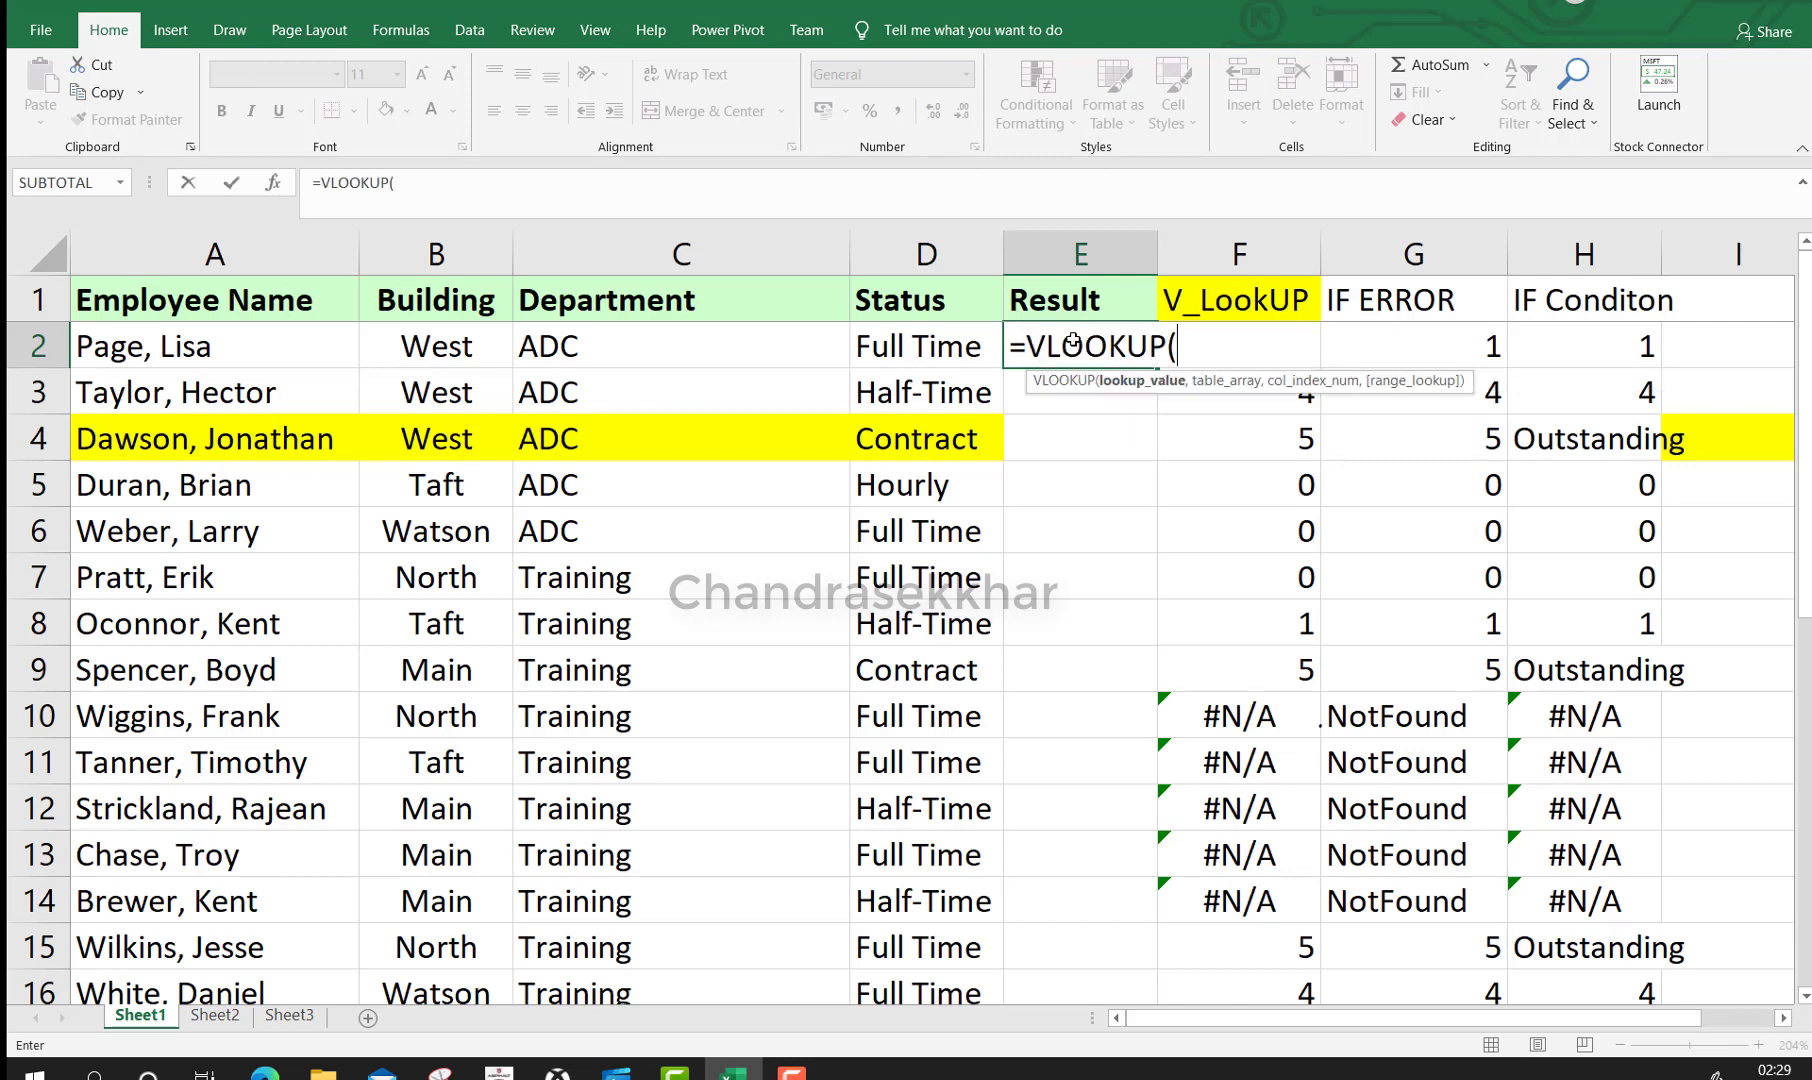
key("Left")
key("Left")
key("Left")
key("Left")
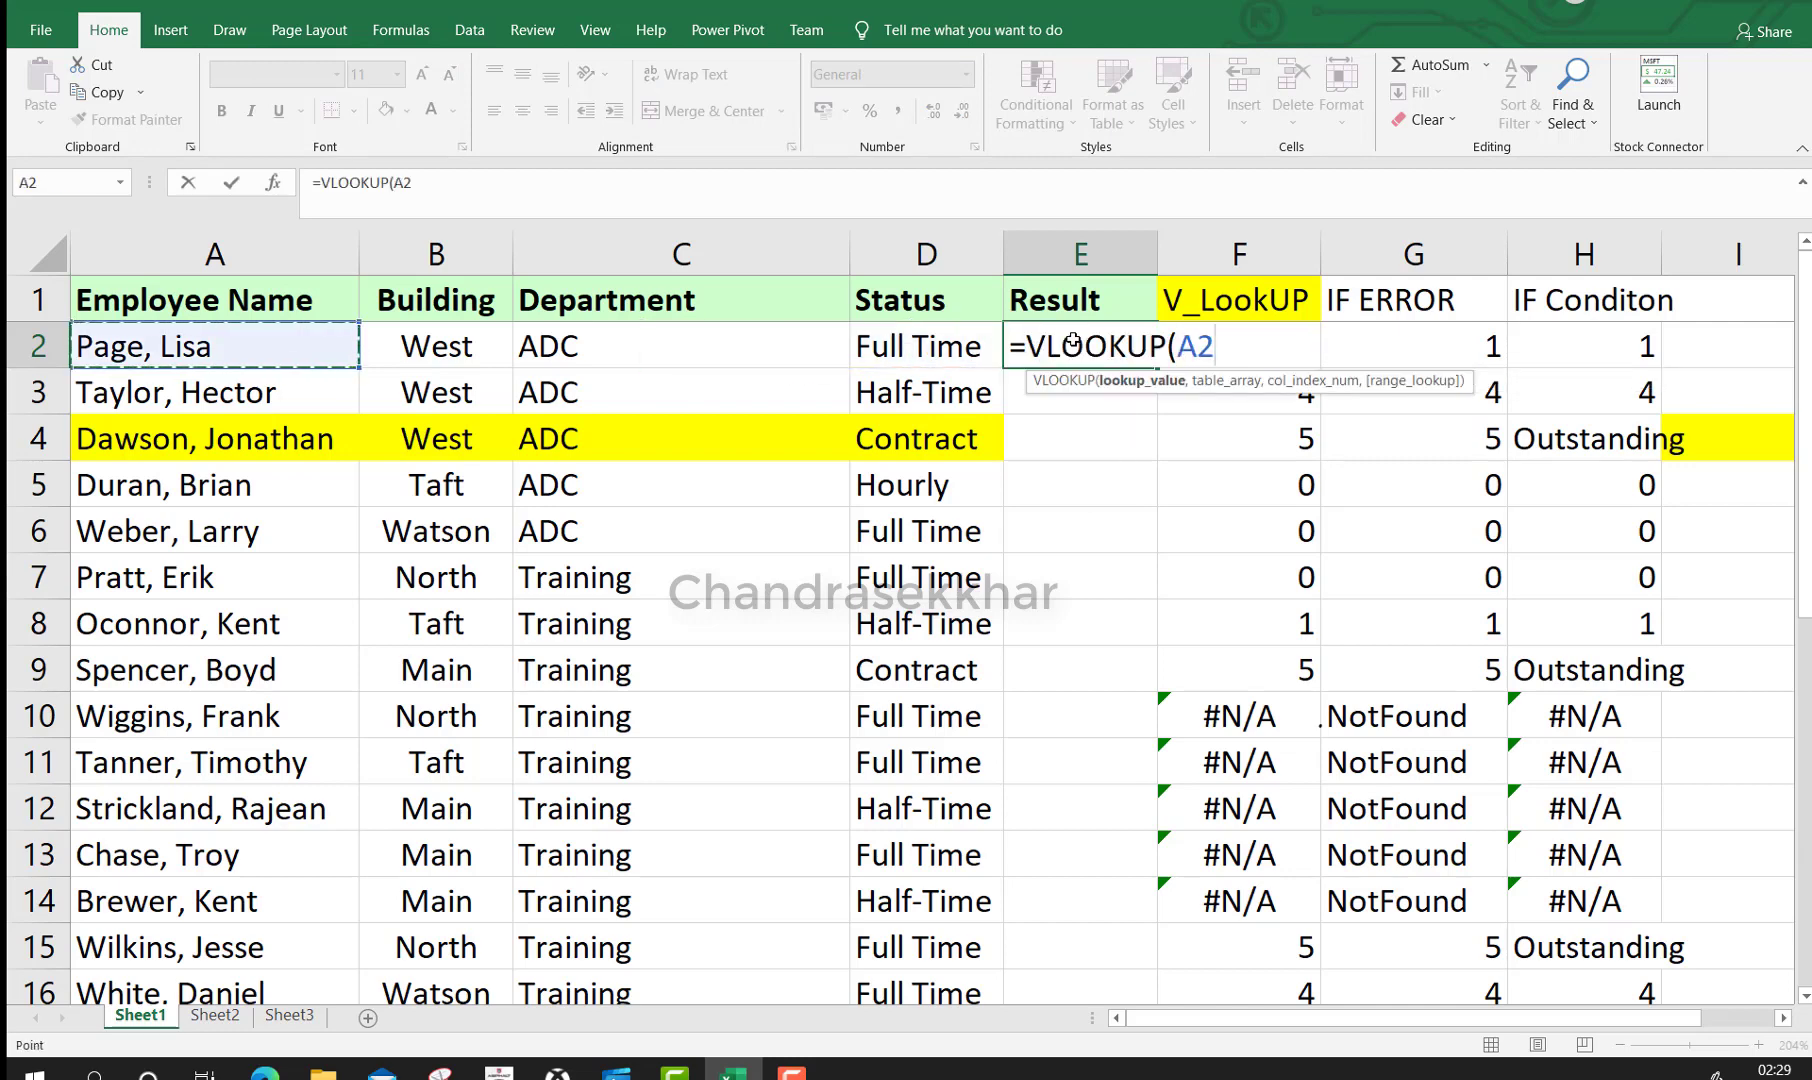
type(",")
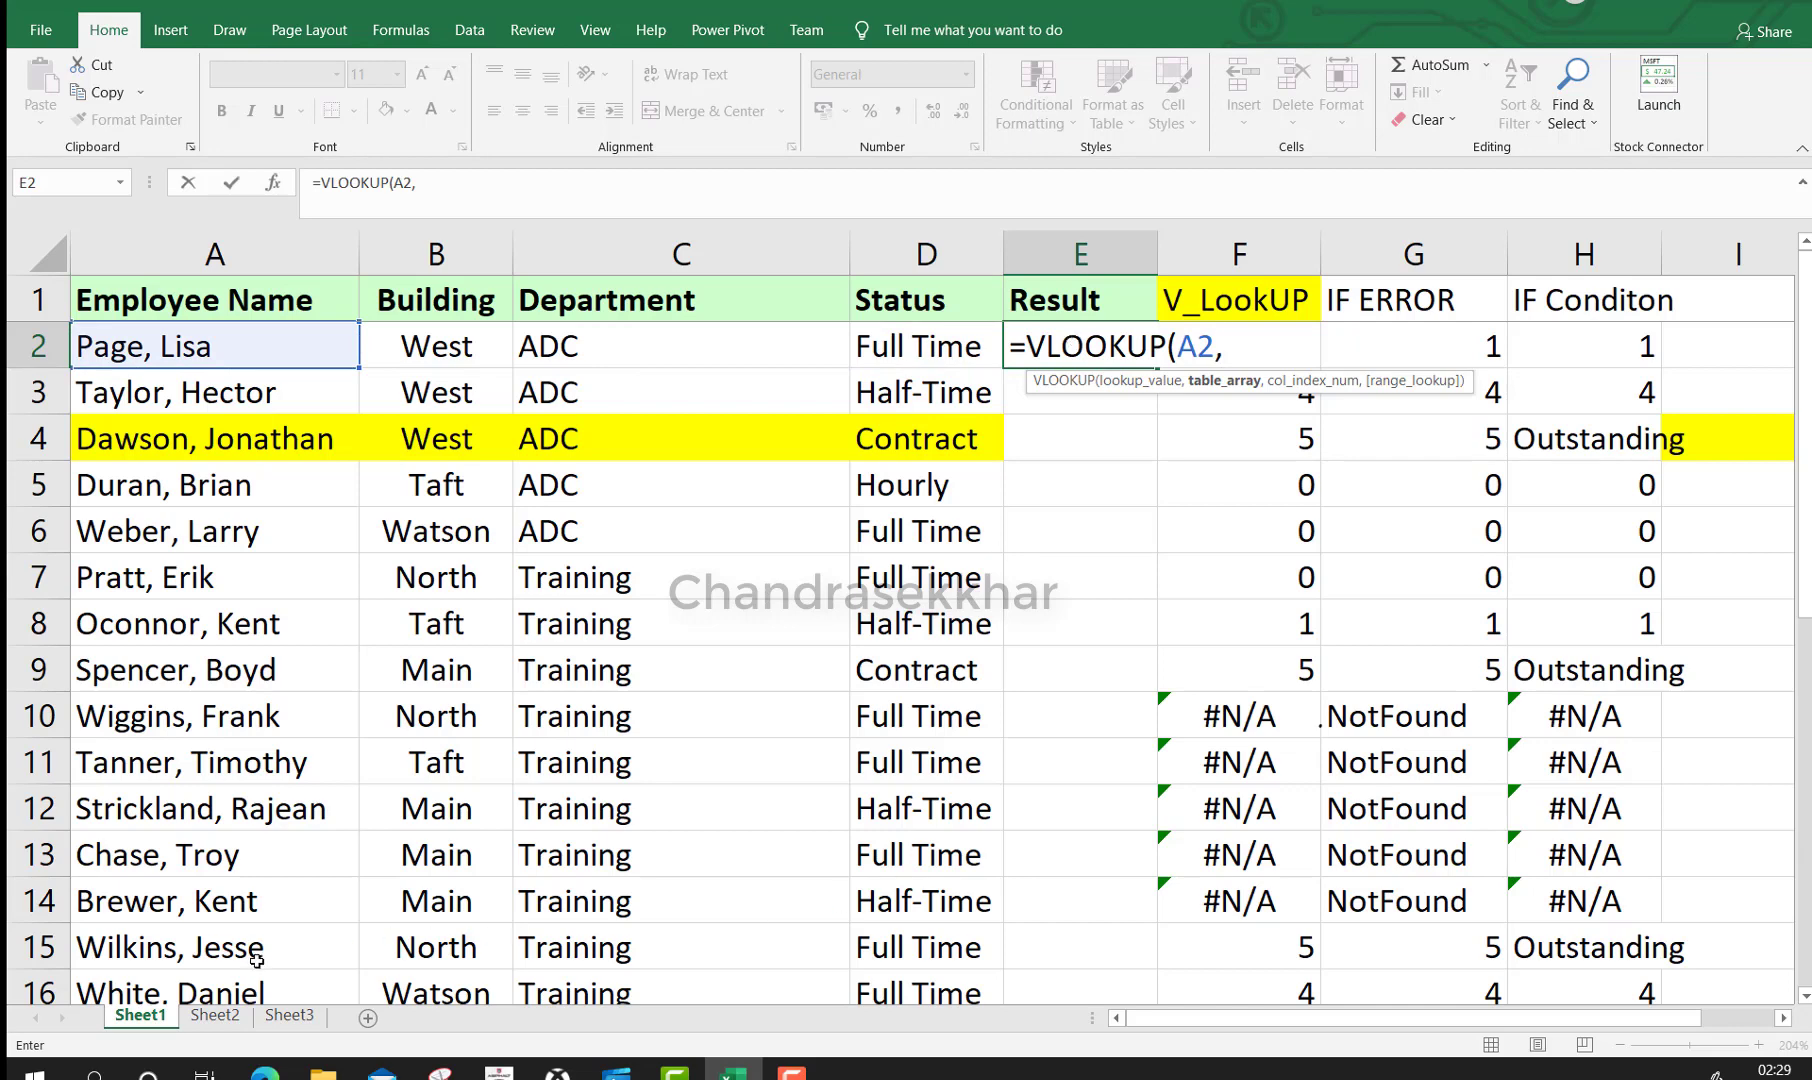
Complete the E2 VLOOKUP with table array Sheet2!A:B, column index 2 and exact match FALSE, and enter it
left_click(215, 1015)
left_click(207, 258)
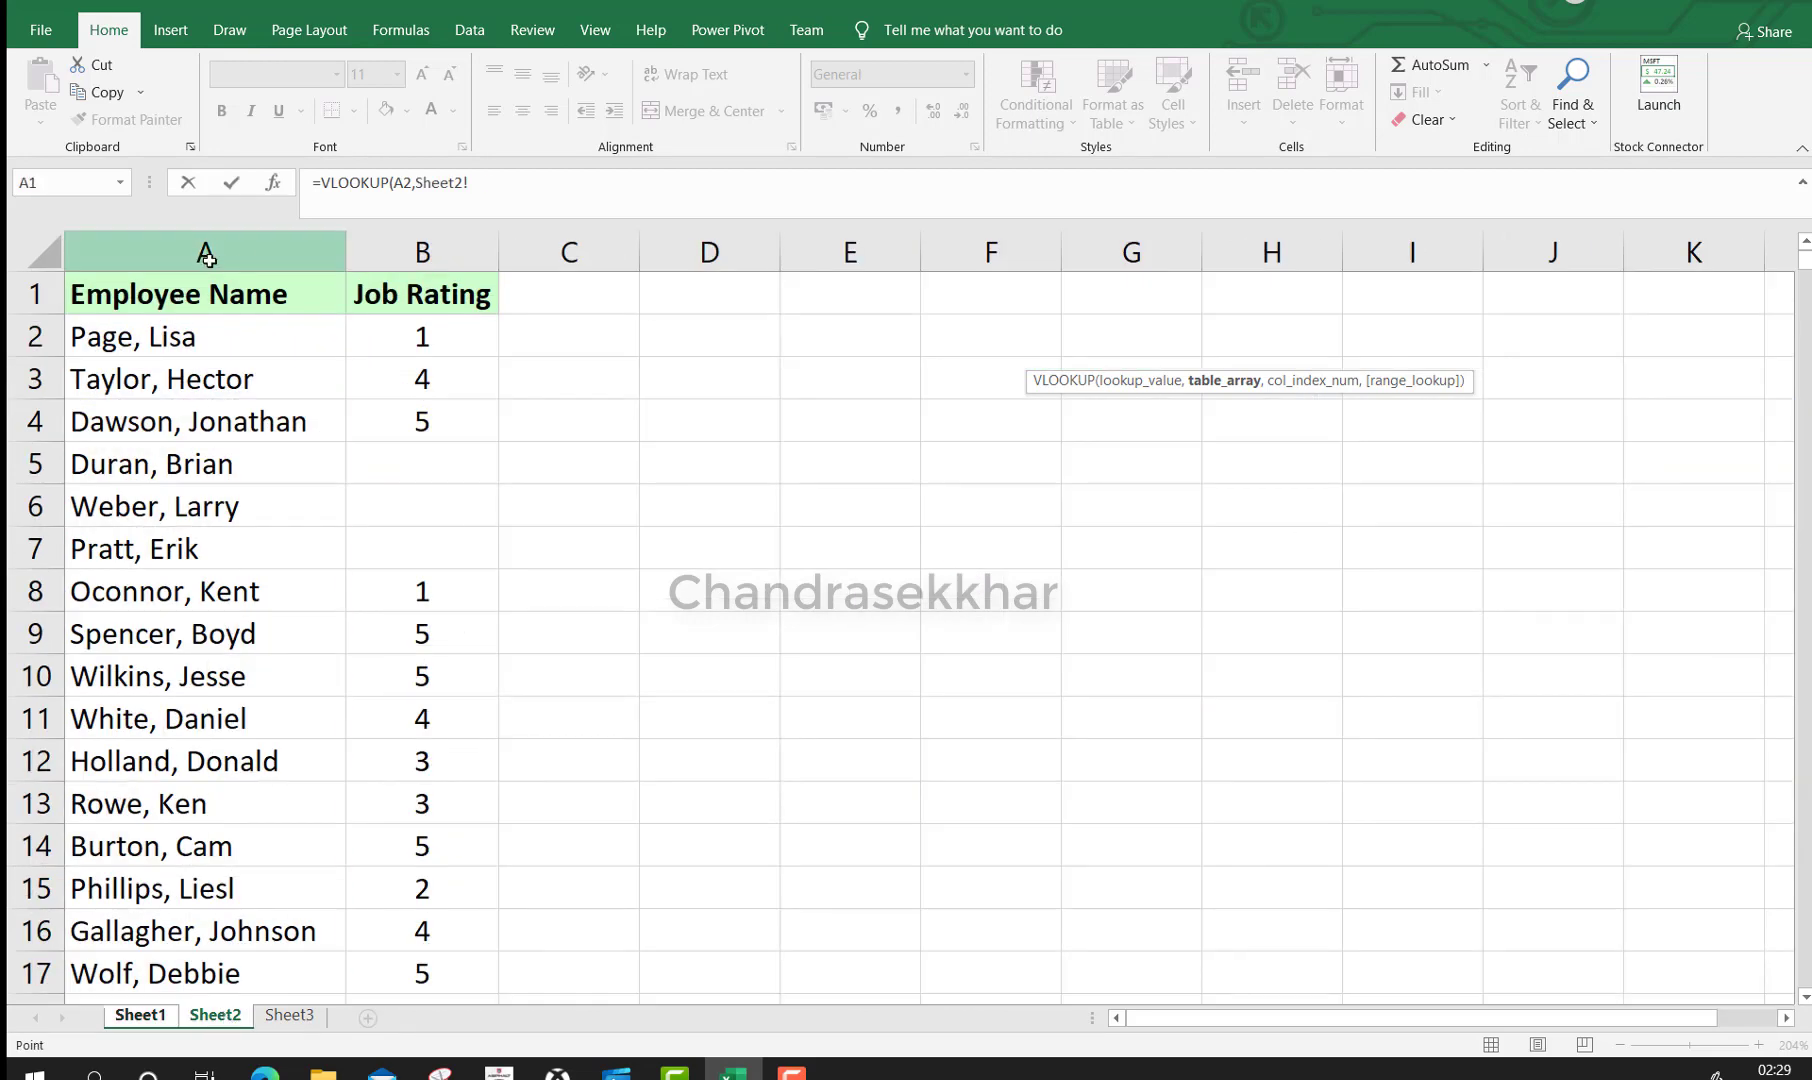
left_click_drag(207, 258, 470, 252)
left_click(533, 174)
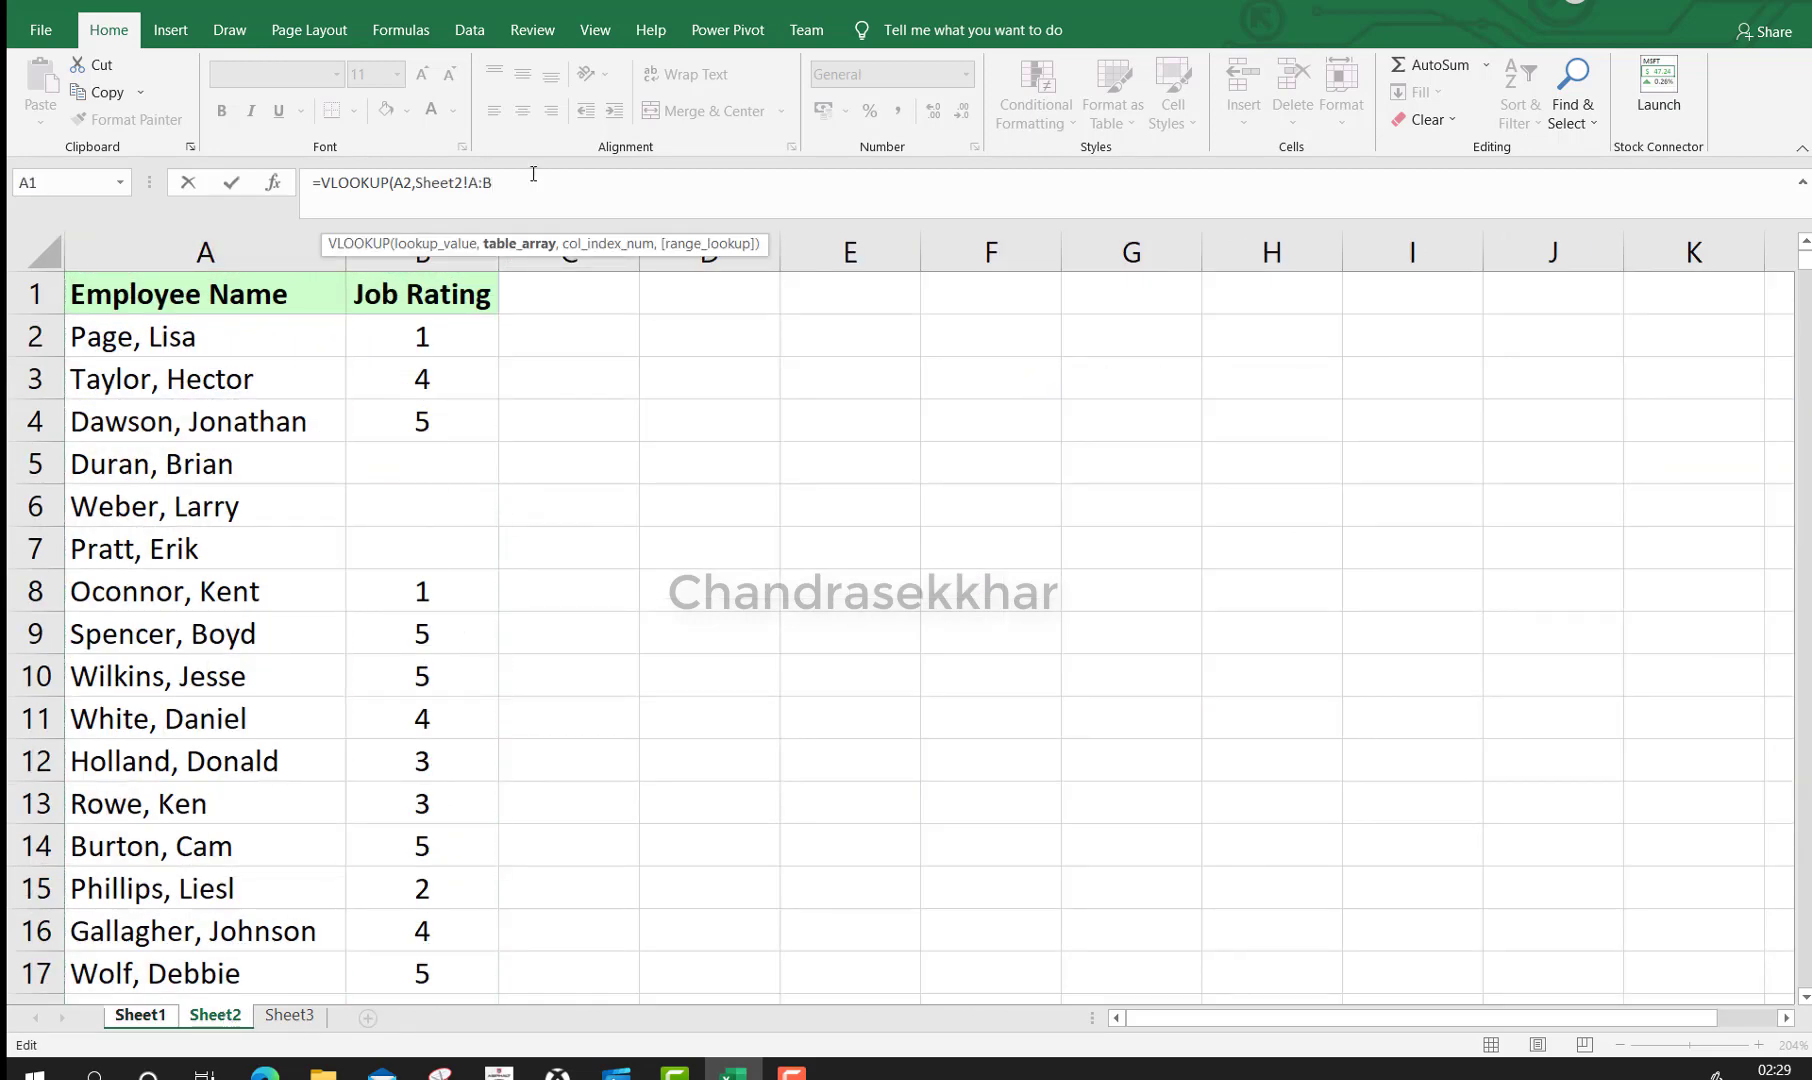
type("2")
key("BackSpace")
type(",2,")
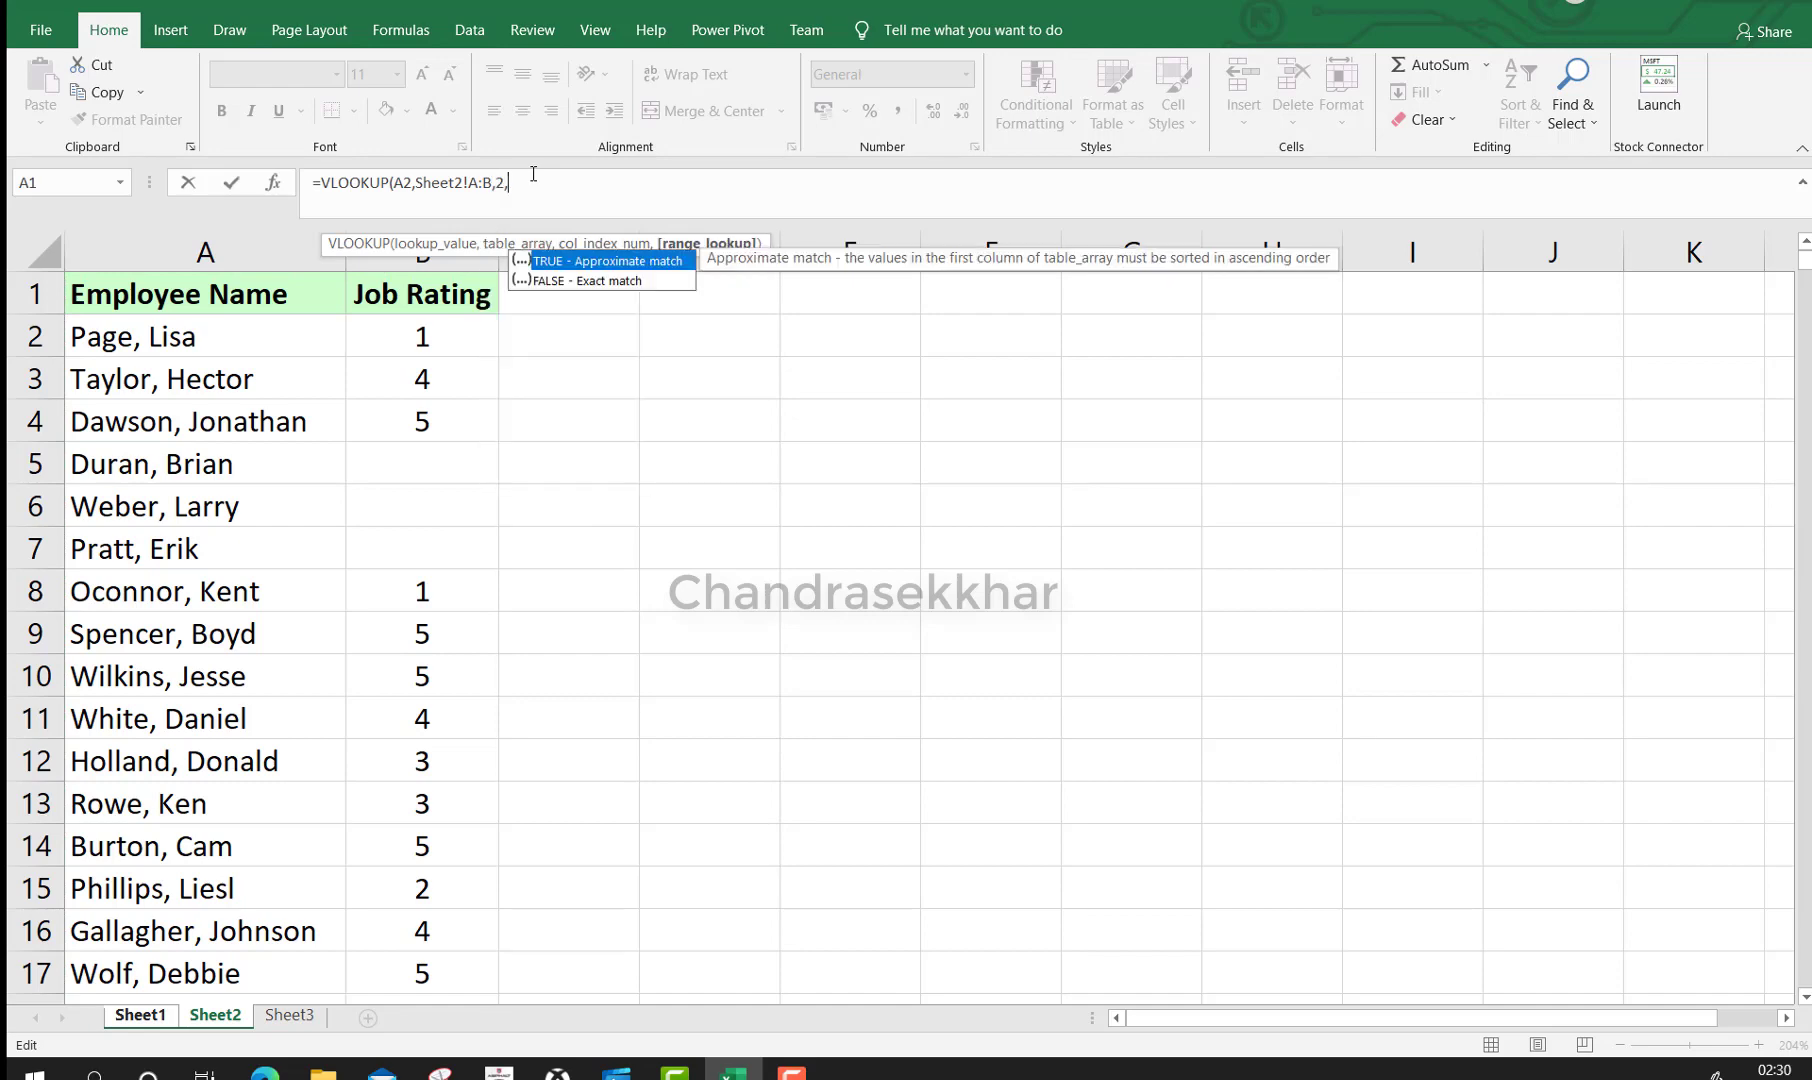
key("Down")
key("Tab")
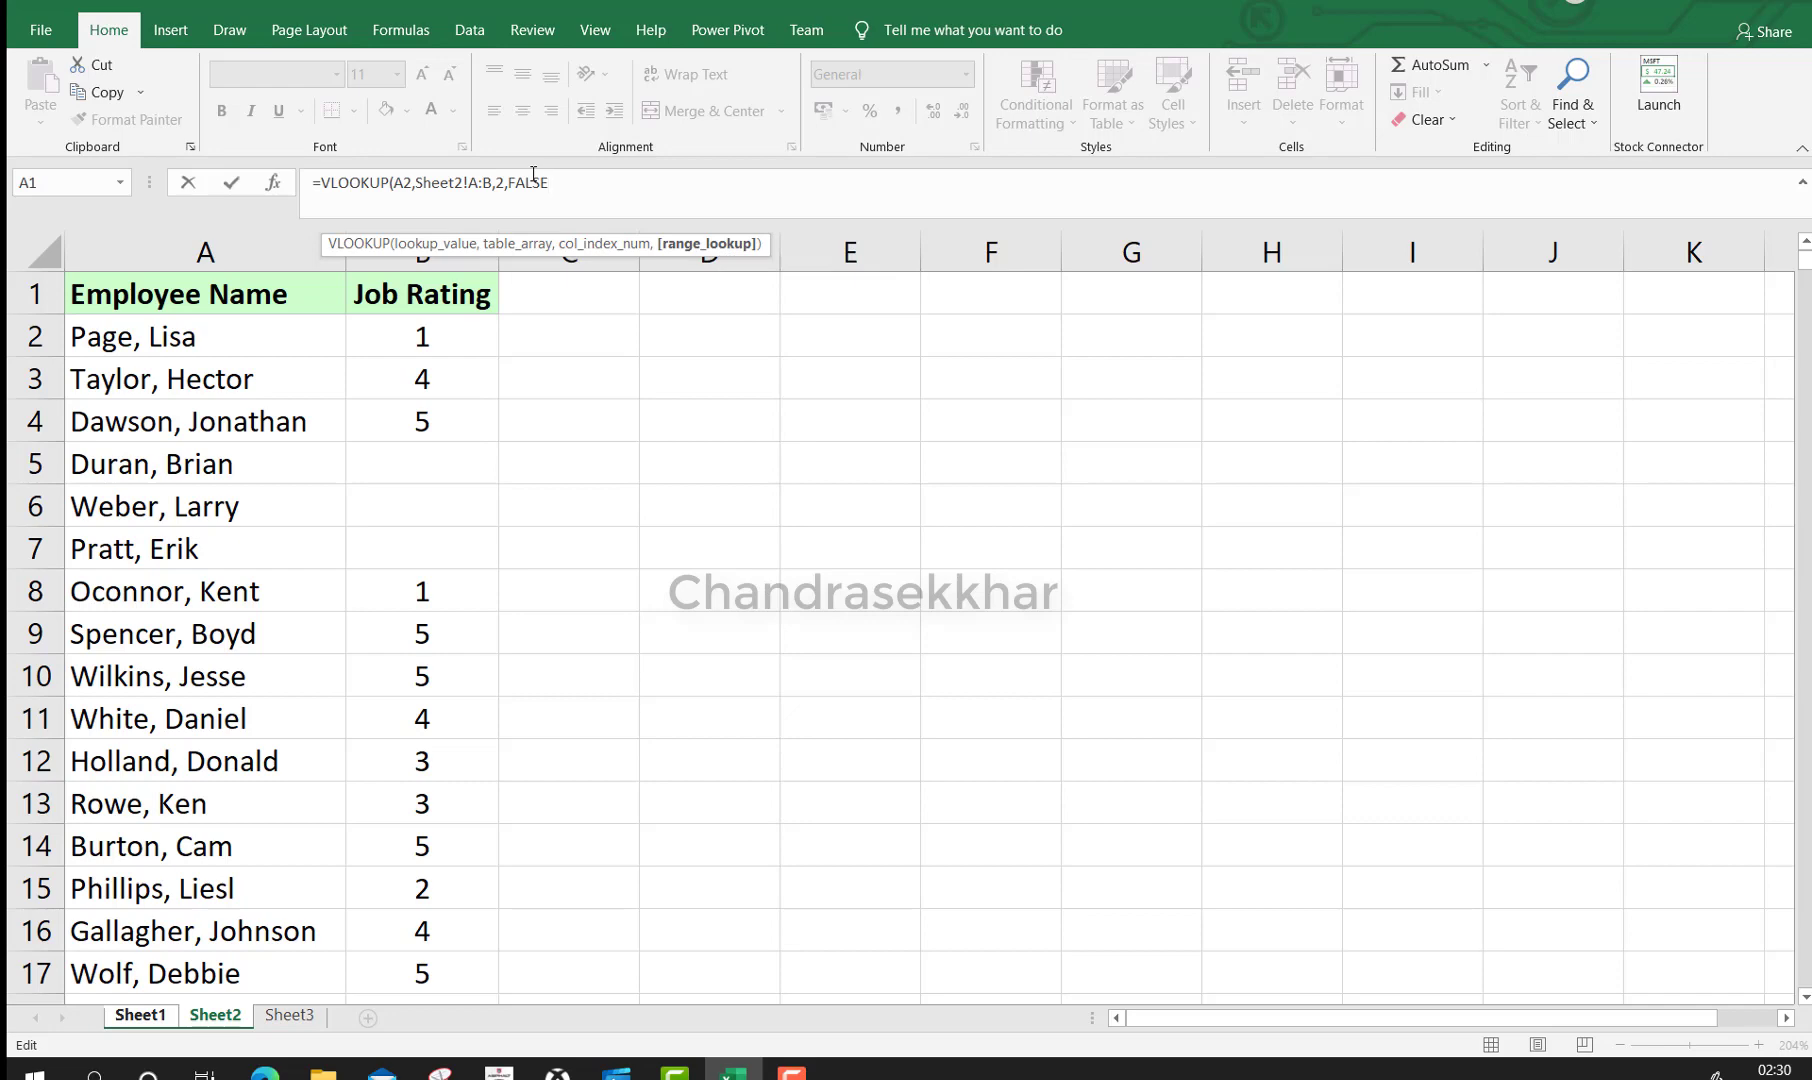
type(")")
key("Return")
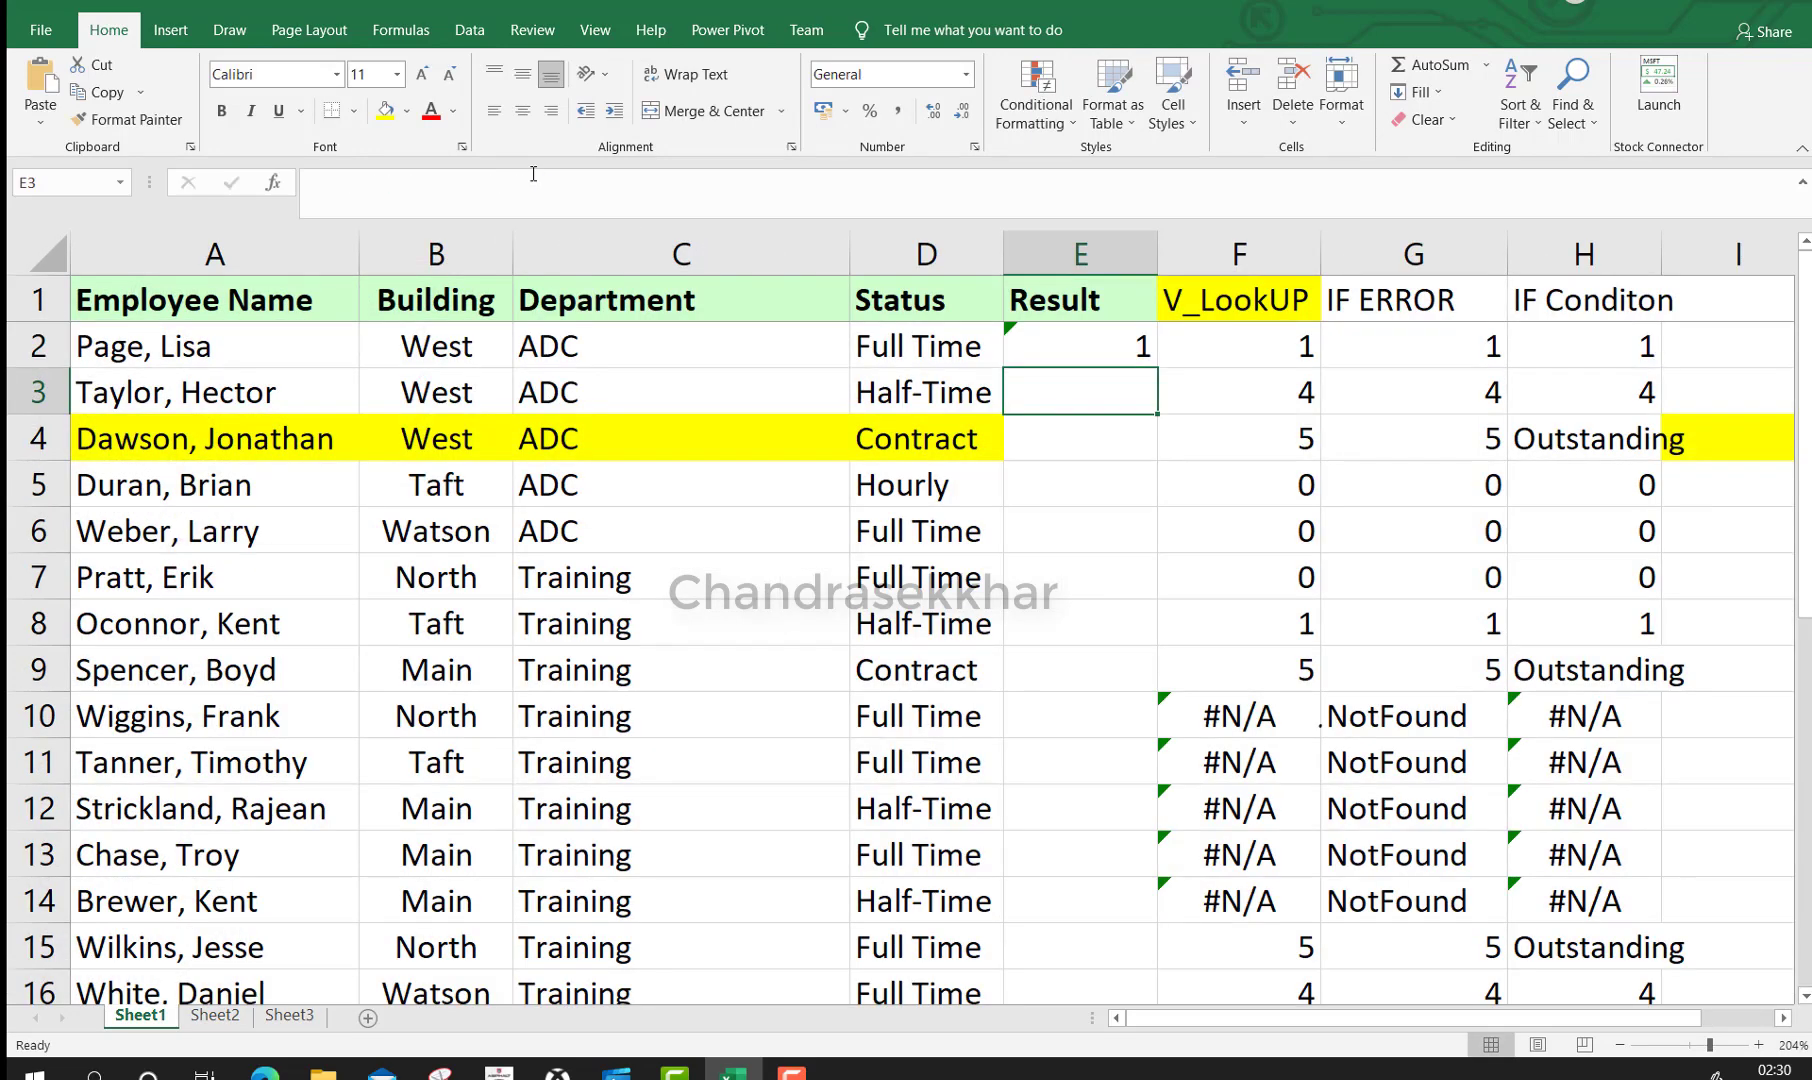
Fill the VLOOKUP formula from E2 down the Result column to E29
left_click(1033, 355)
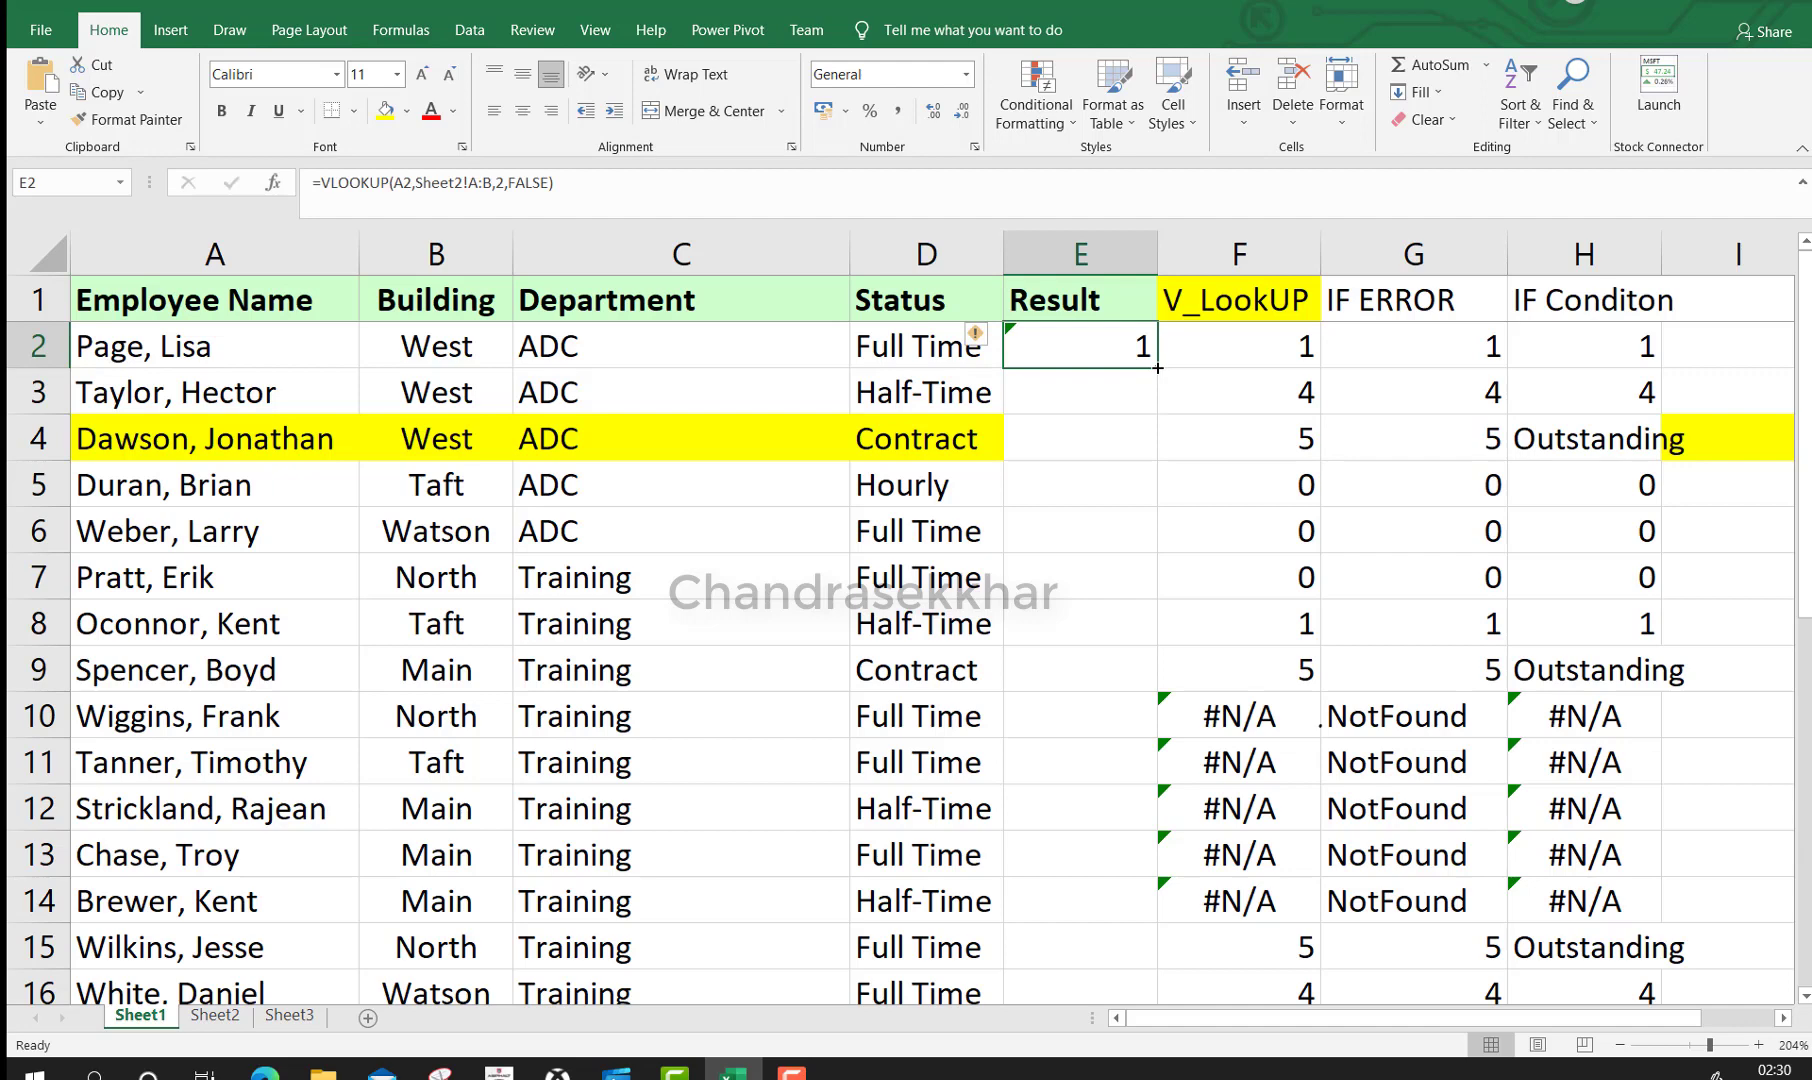
double_click(1157, 368)
left_click(1128, 348)
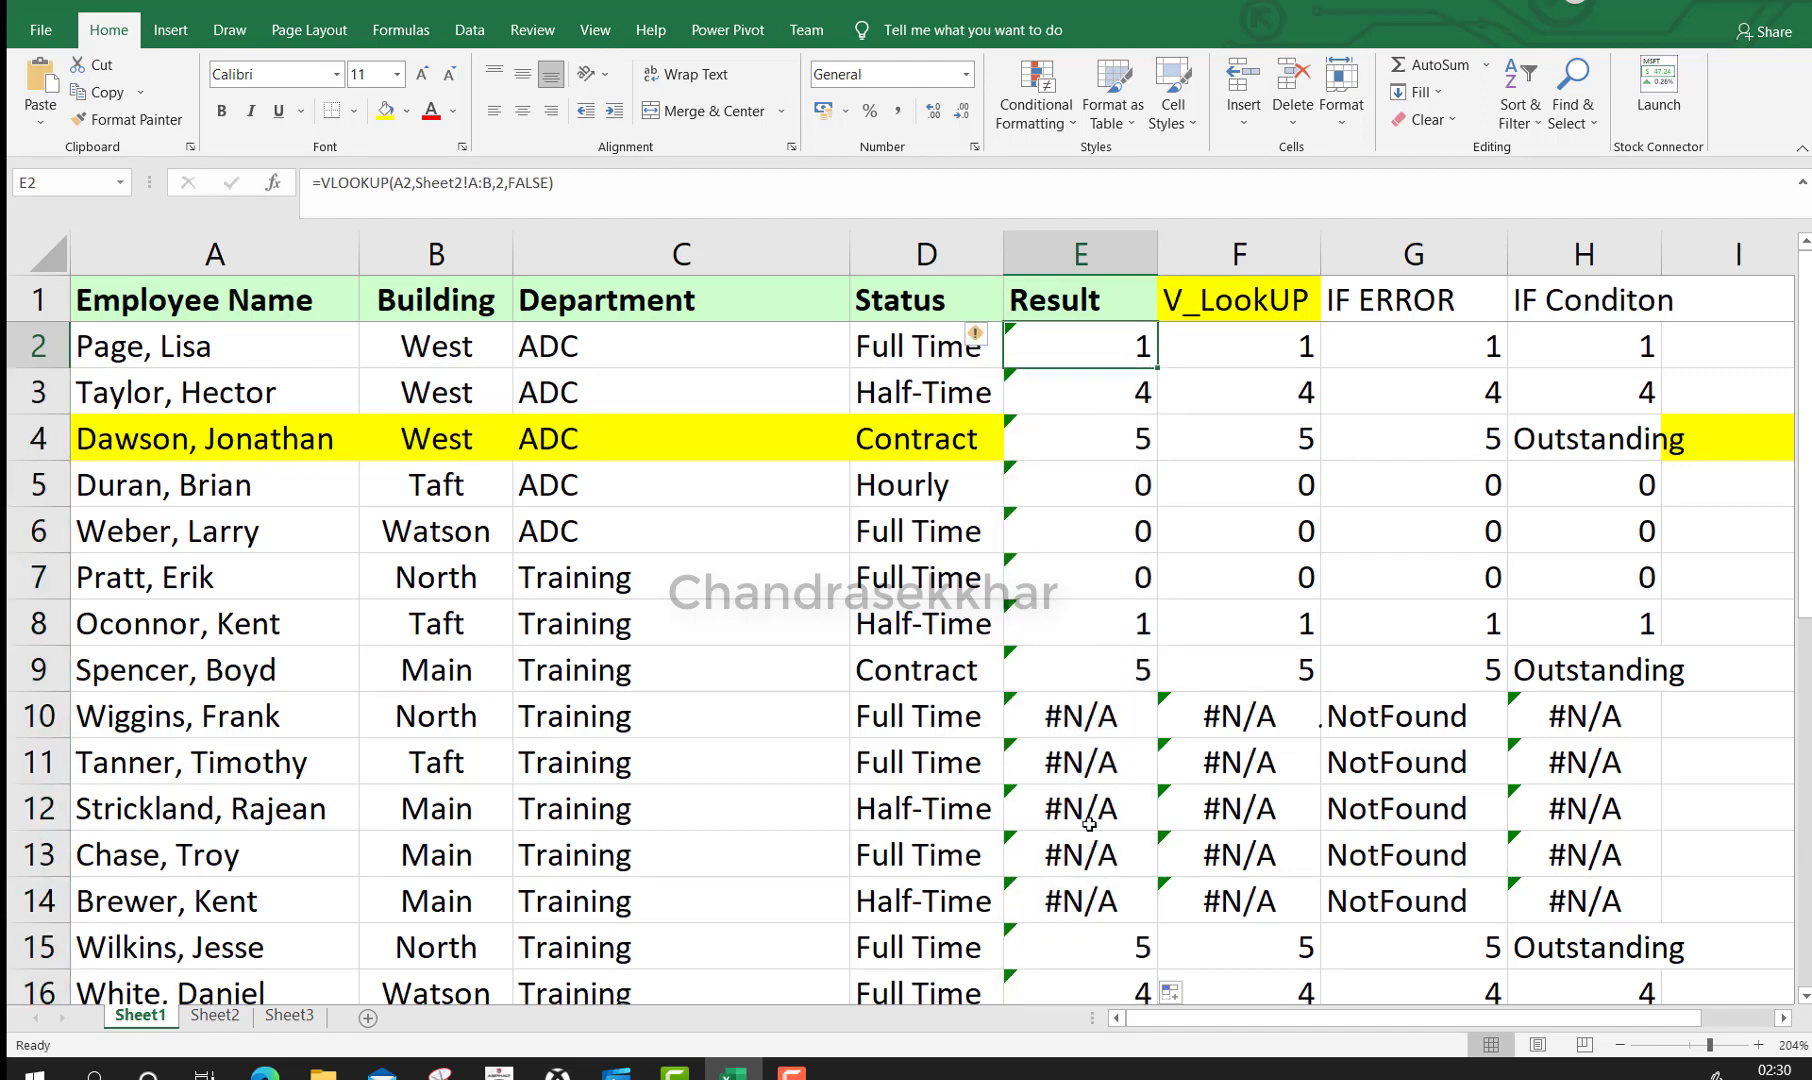
Wrap the VLOOKUP in E2 in an IF that tests for =5 and returns "Outstanding" when true
left_click(325, 190)
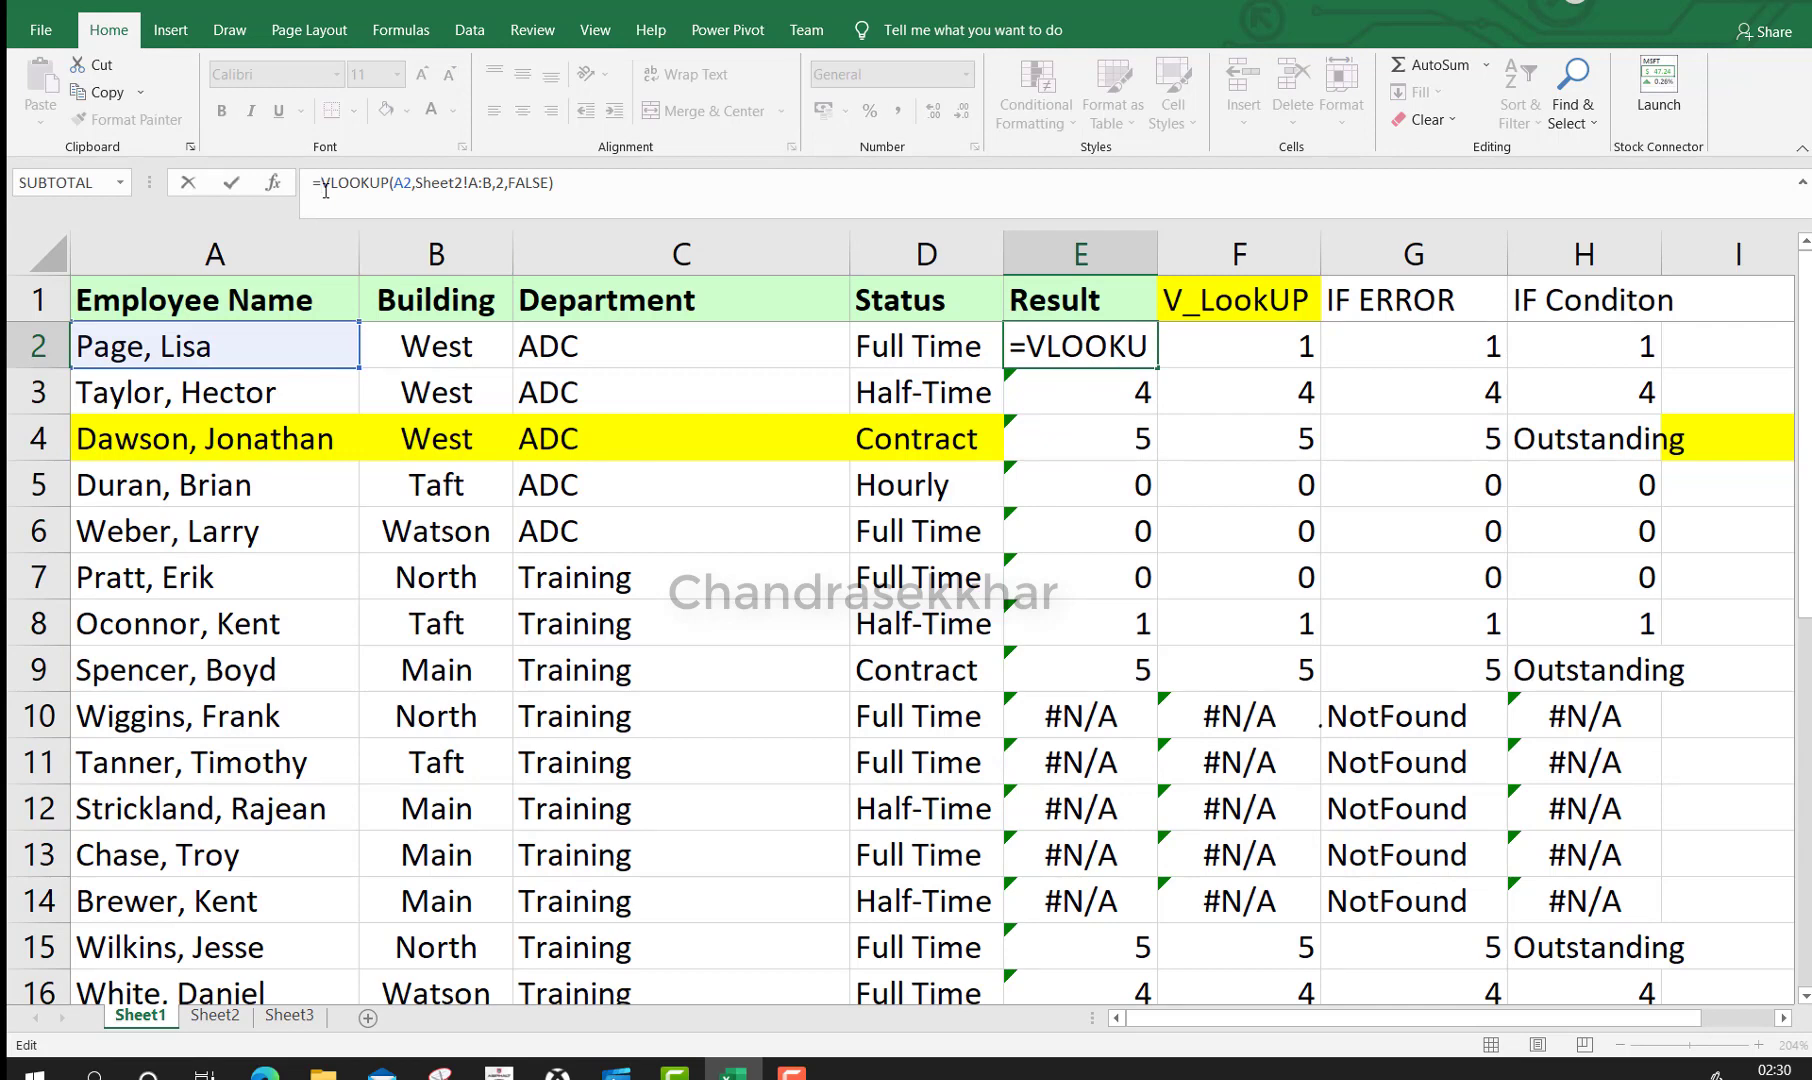
type("if")
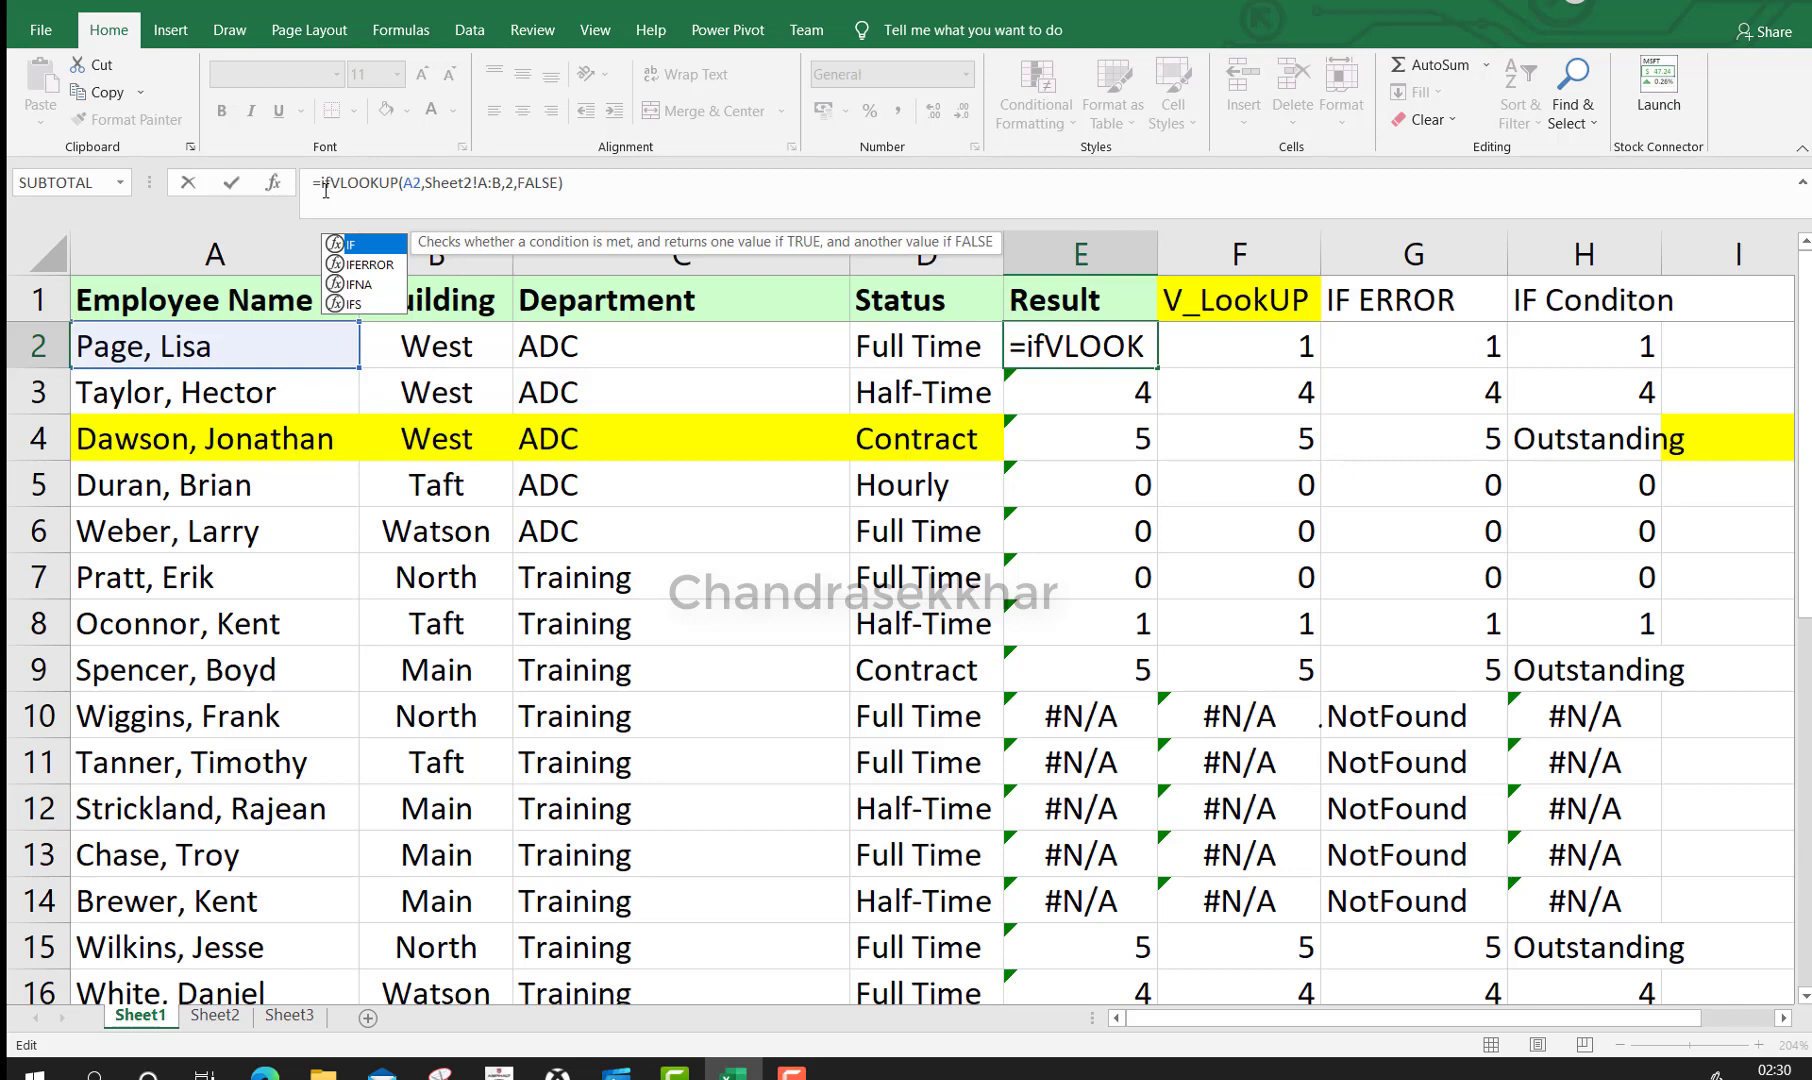
type("(")
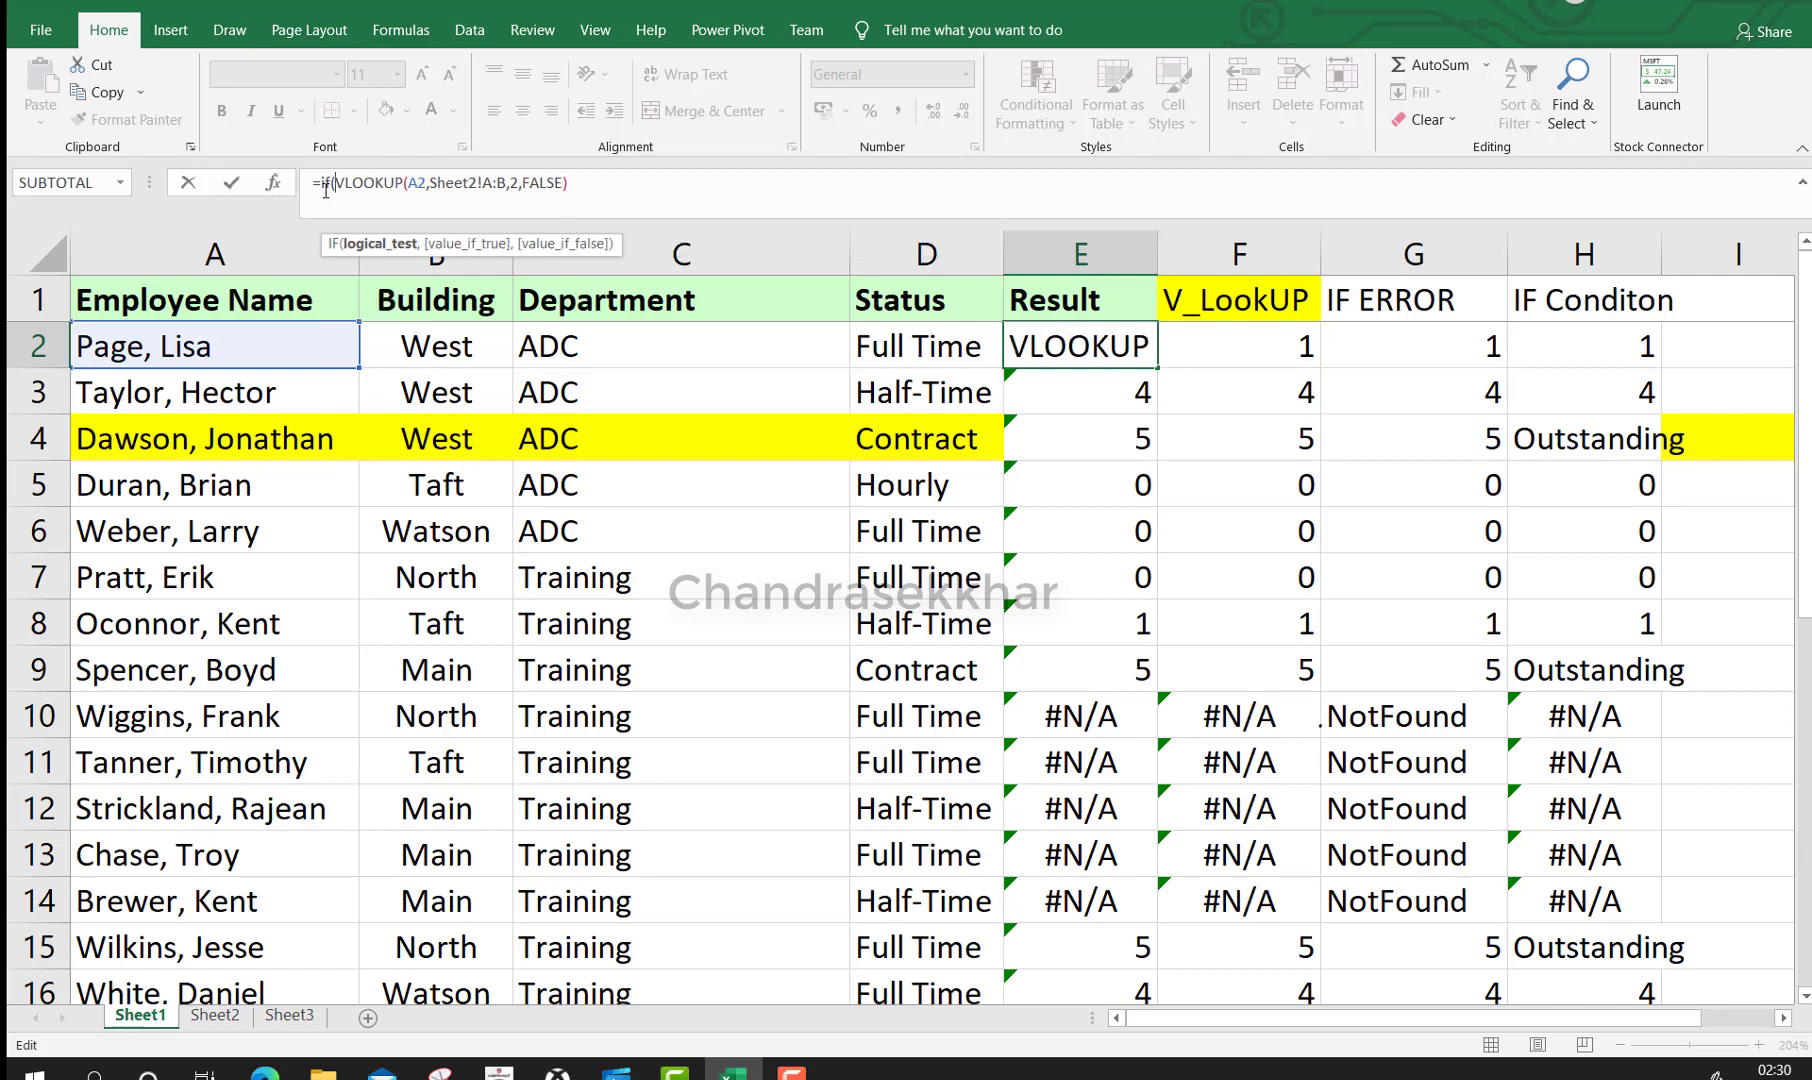
left_click(640, 184)
type("=")
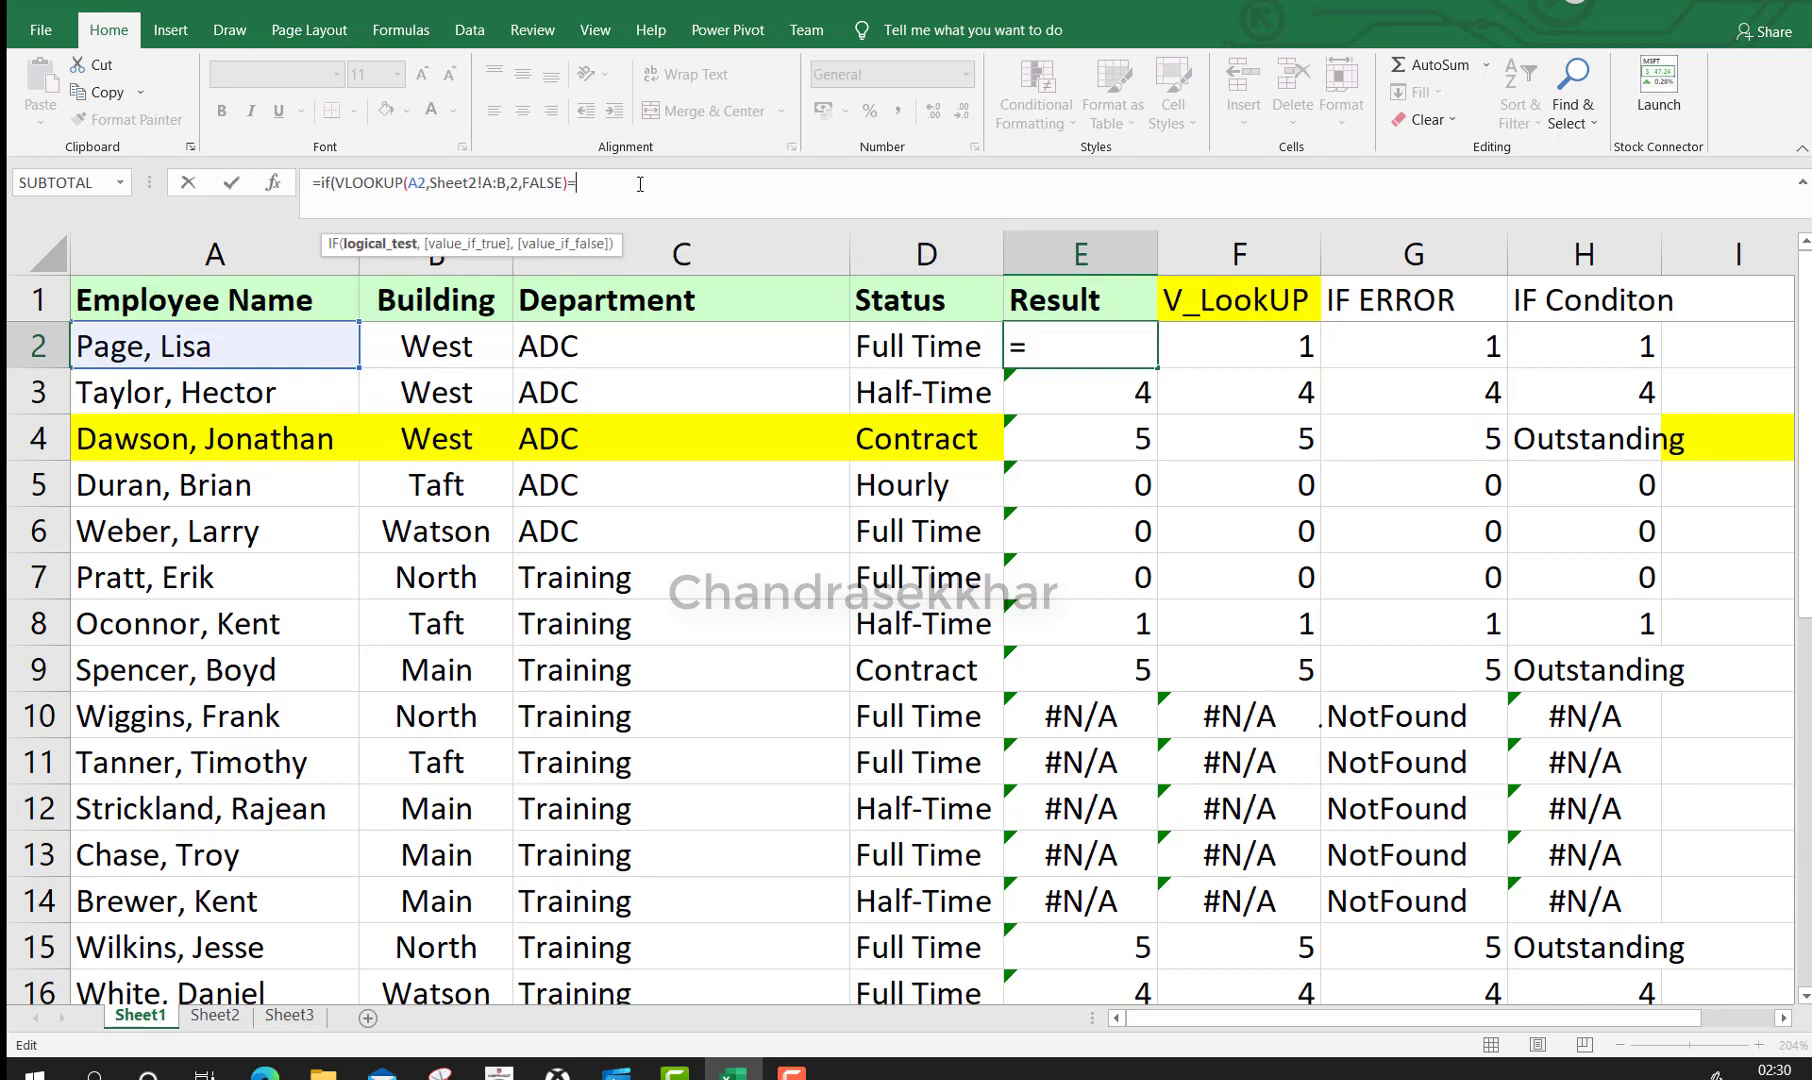
type("5,")
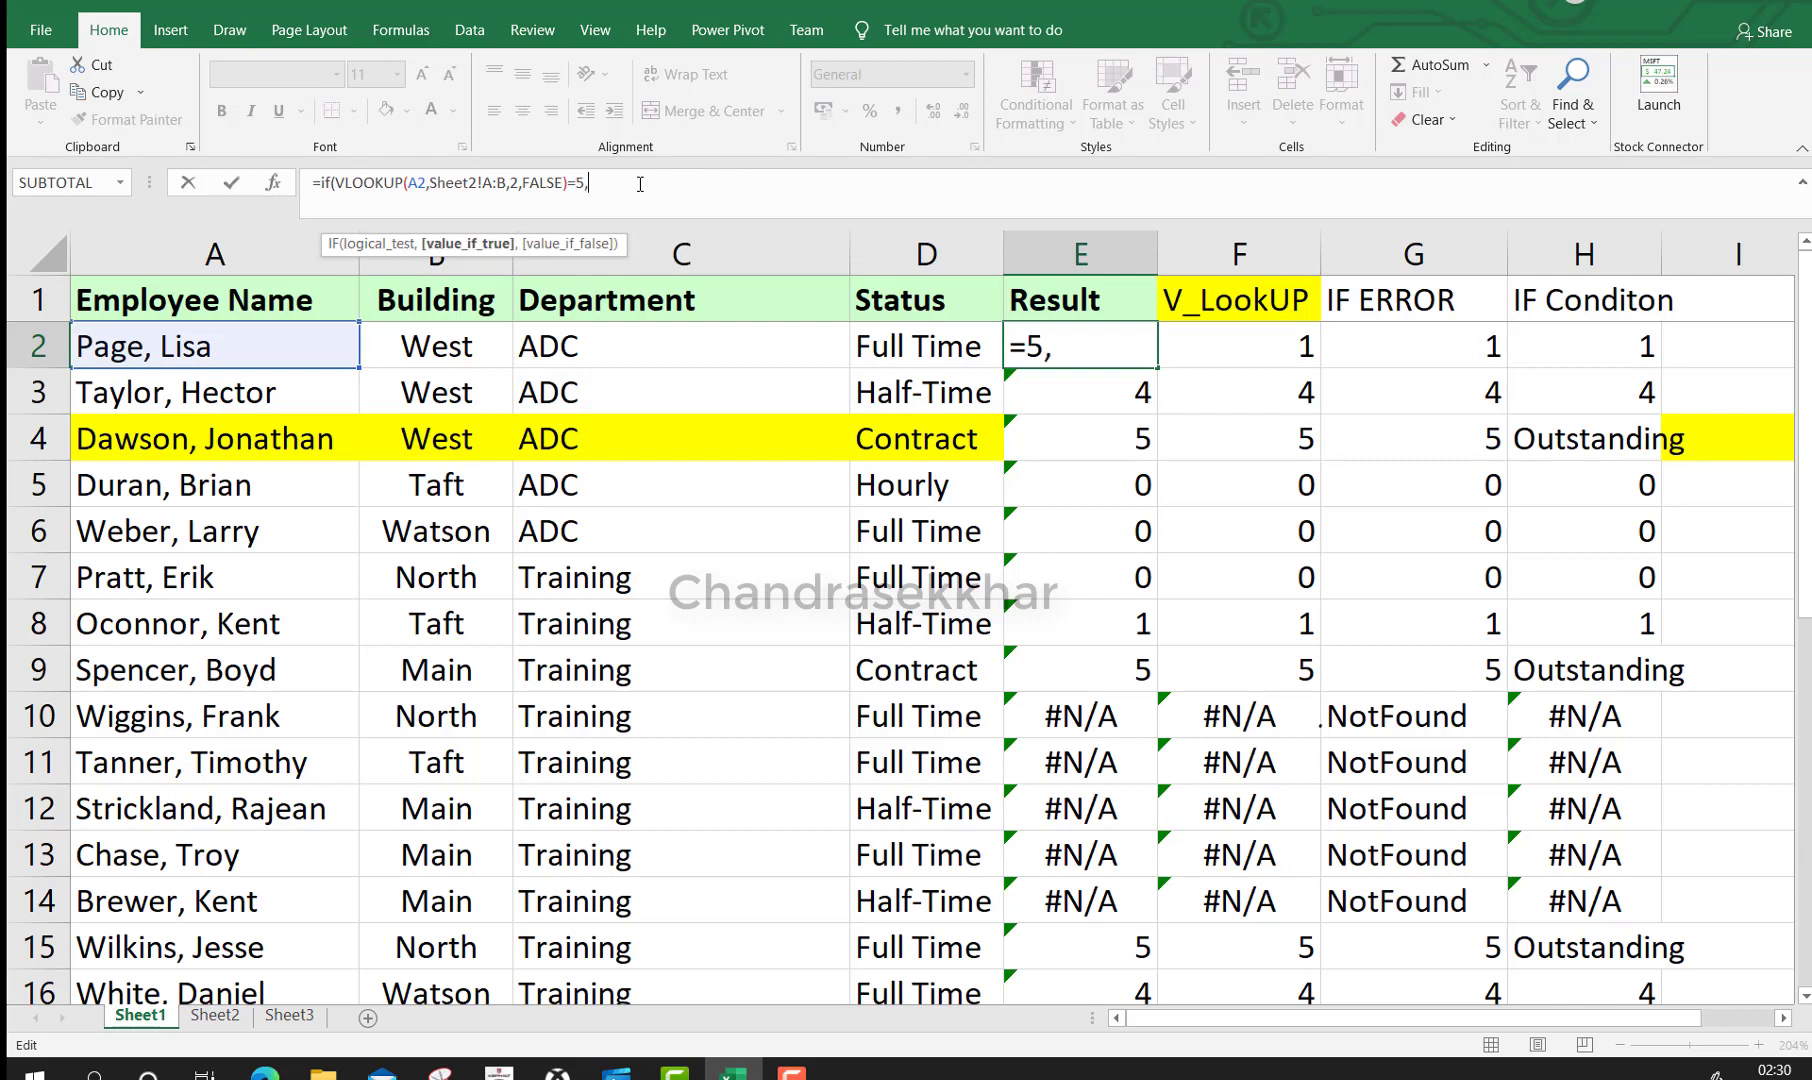
type("\"Out")
type("satning")
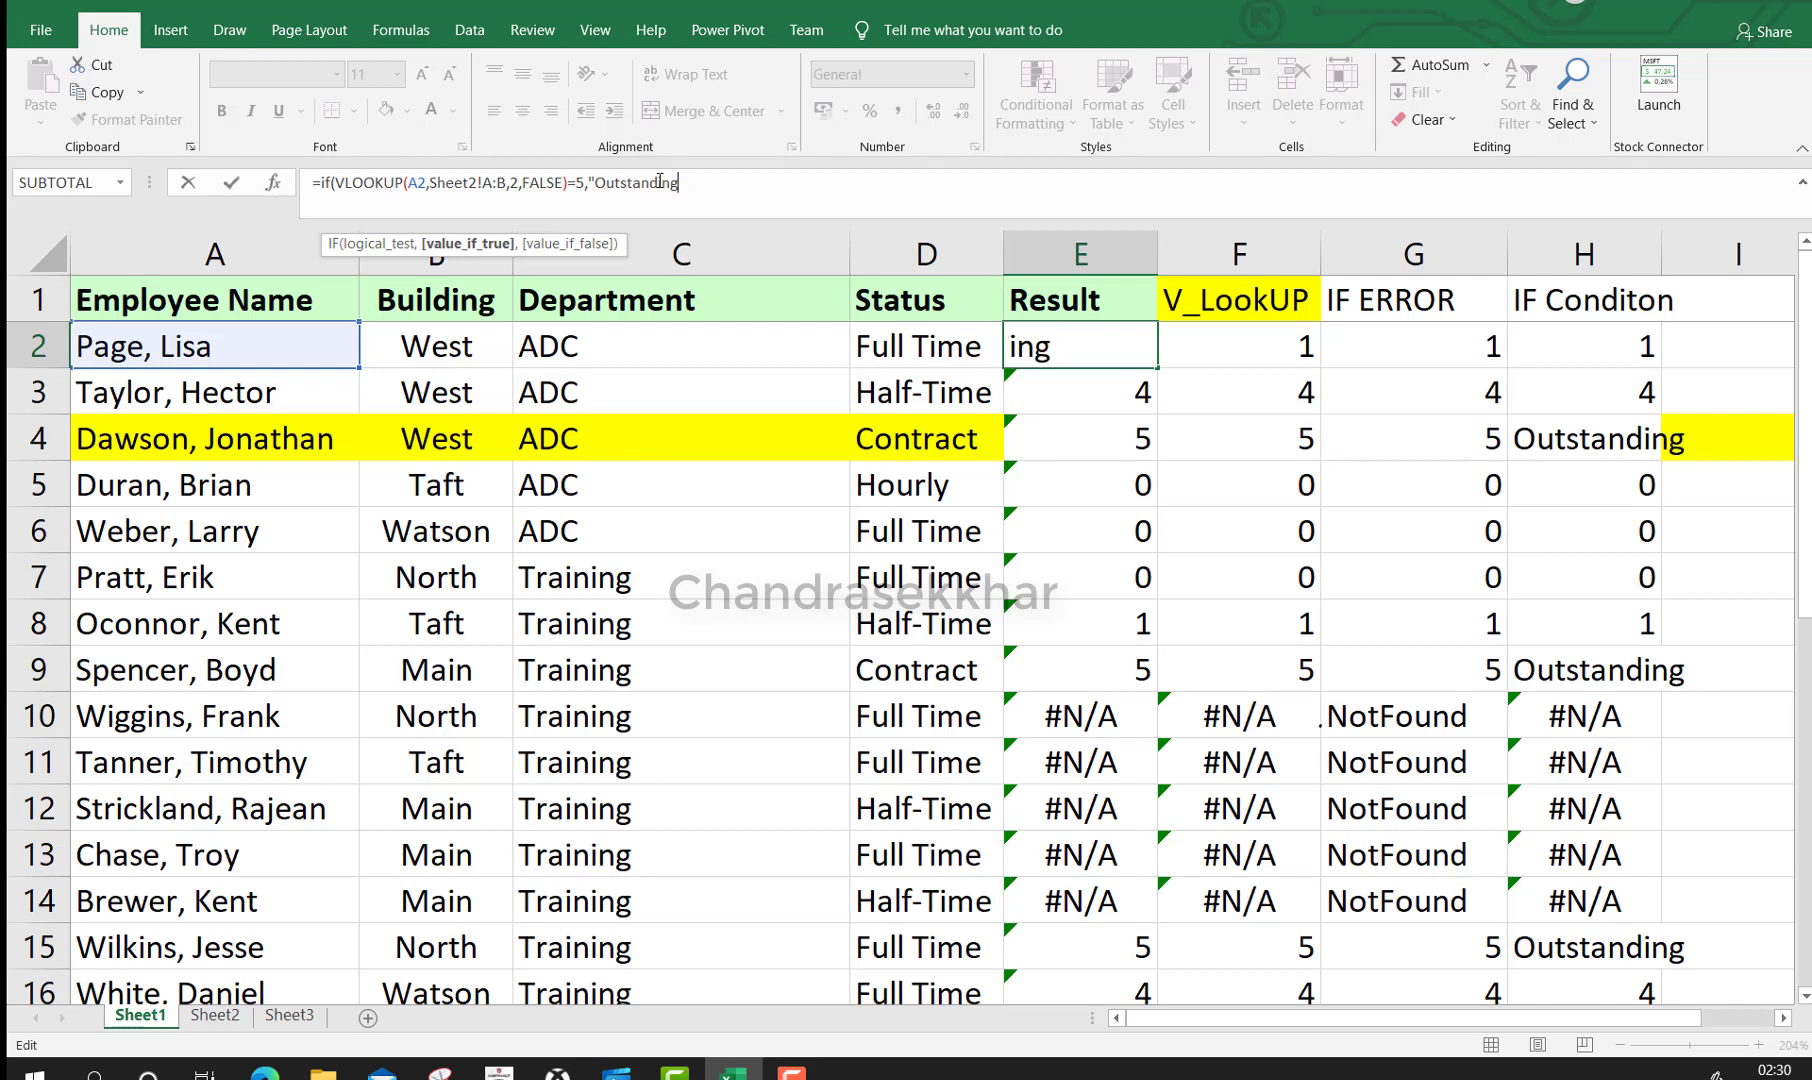
type("\",")
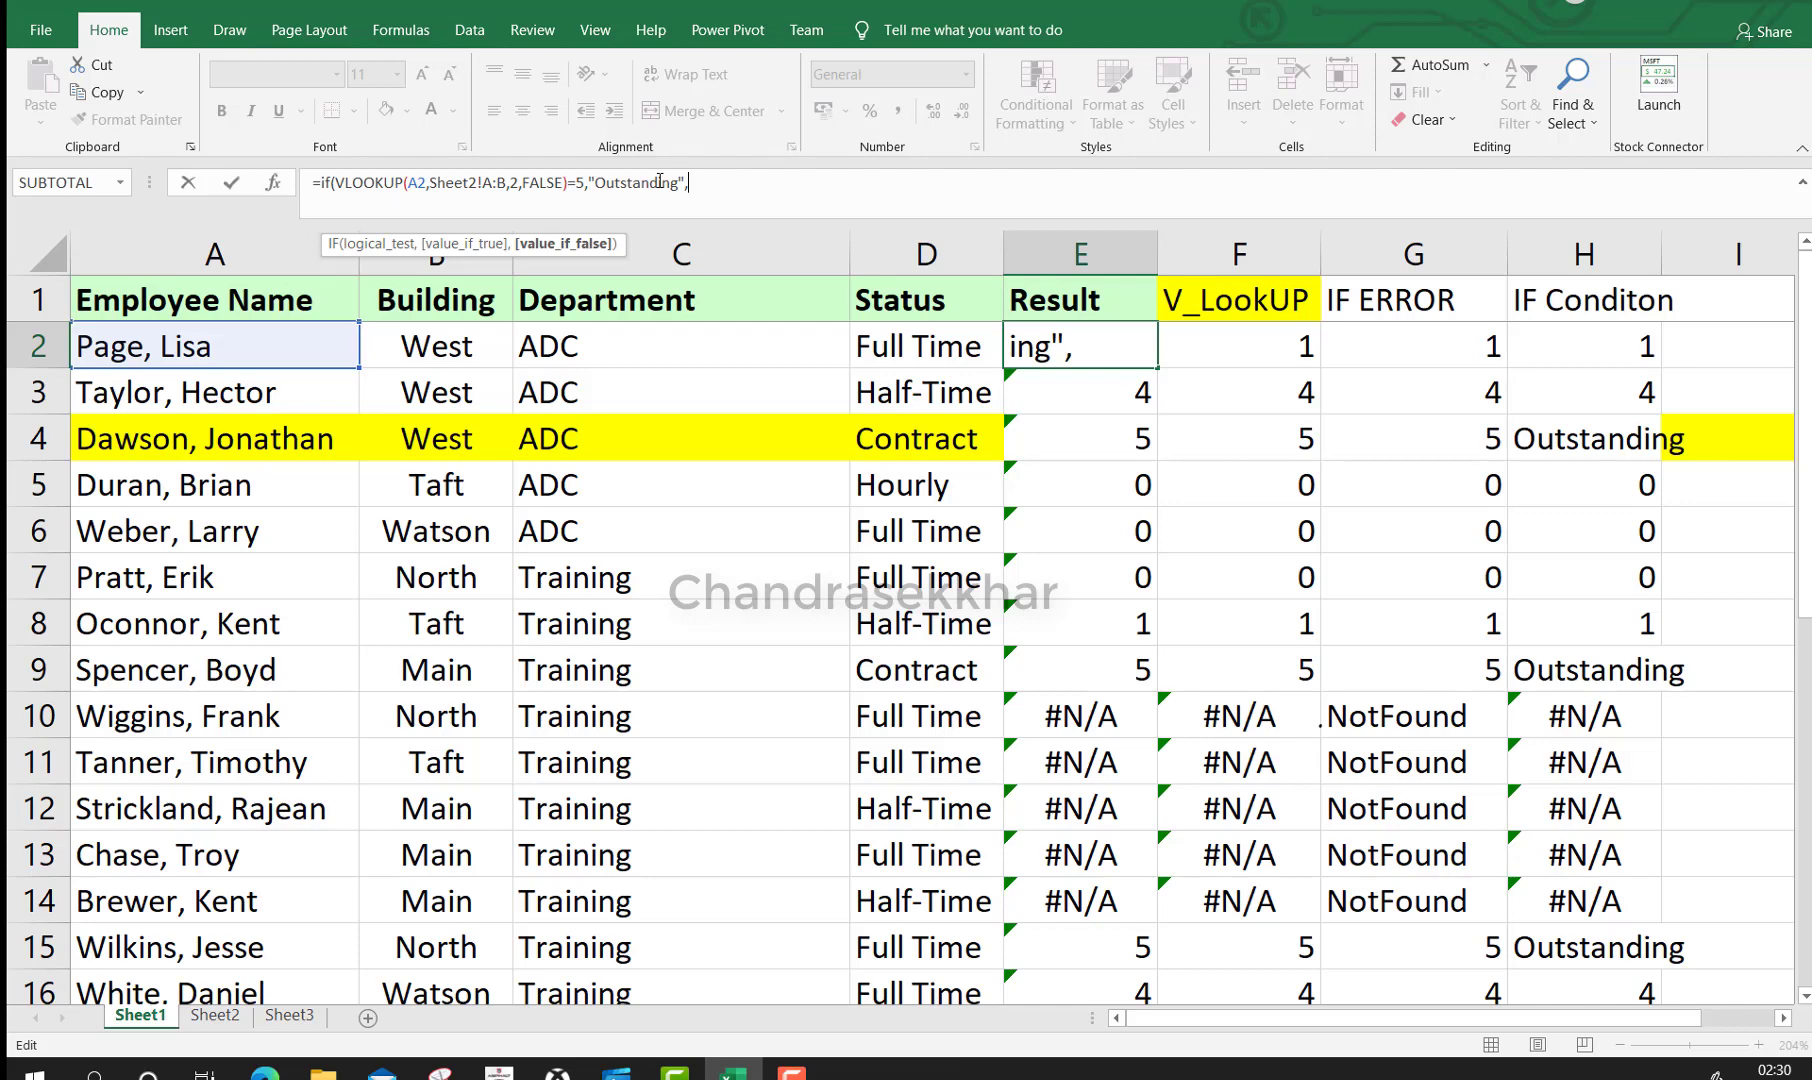
Reuse the same VLOOKUP, enclosed in parentheses, as the IF formula's value if false in E2, close all parentheses and enter the formula
left_click_drag(567, 183, 332, 183)
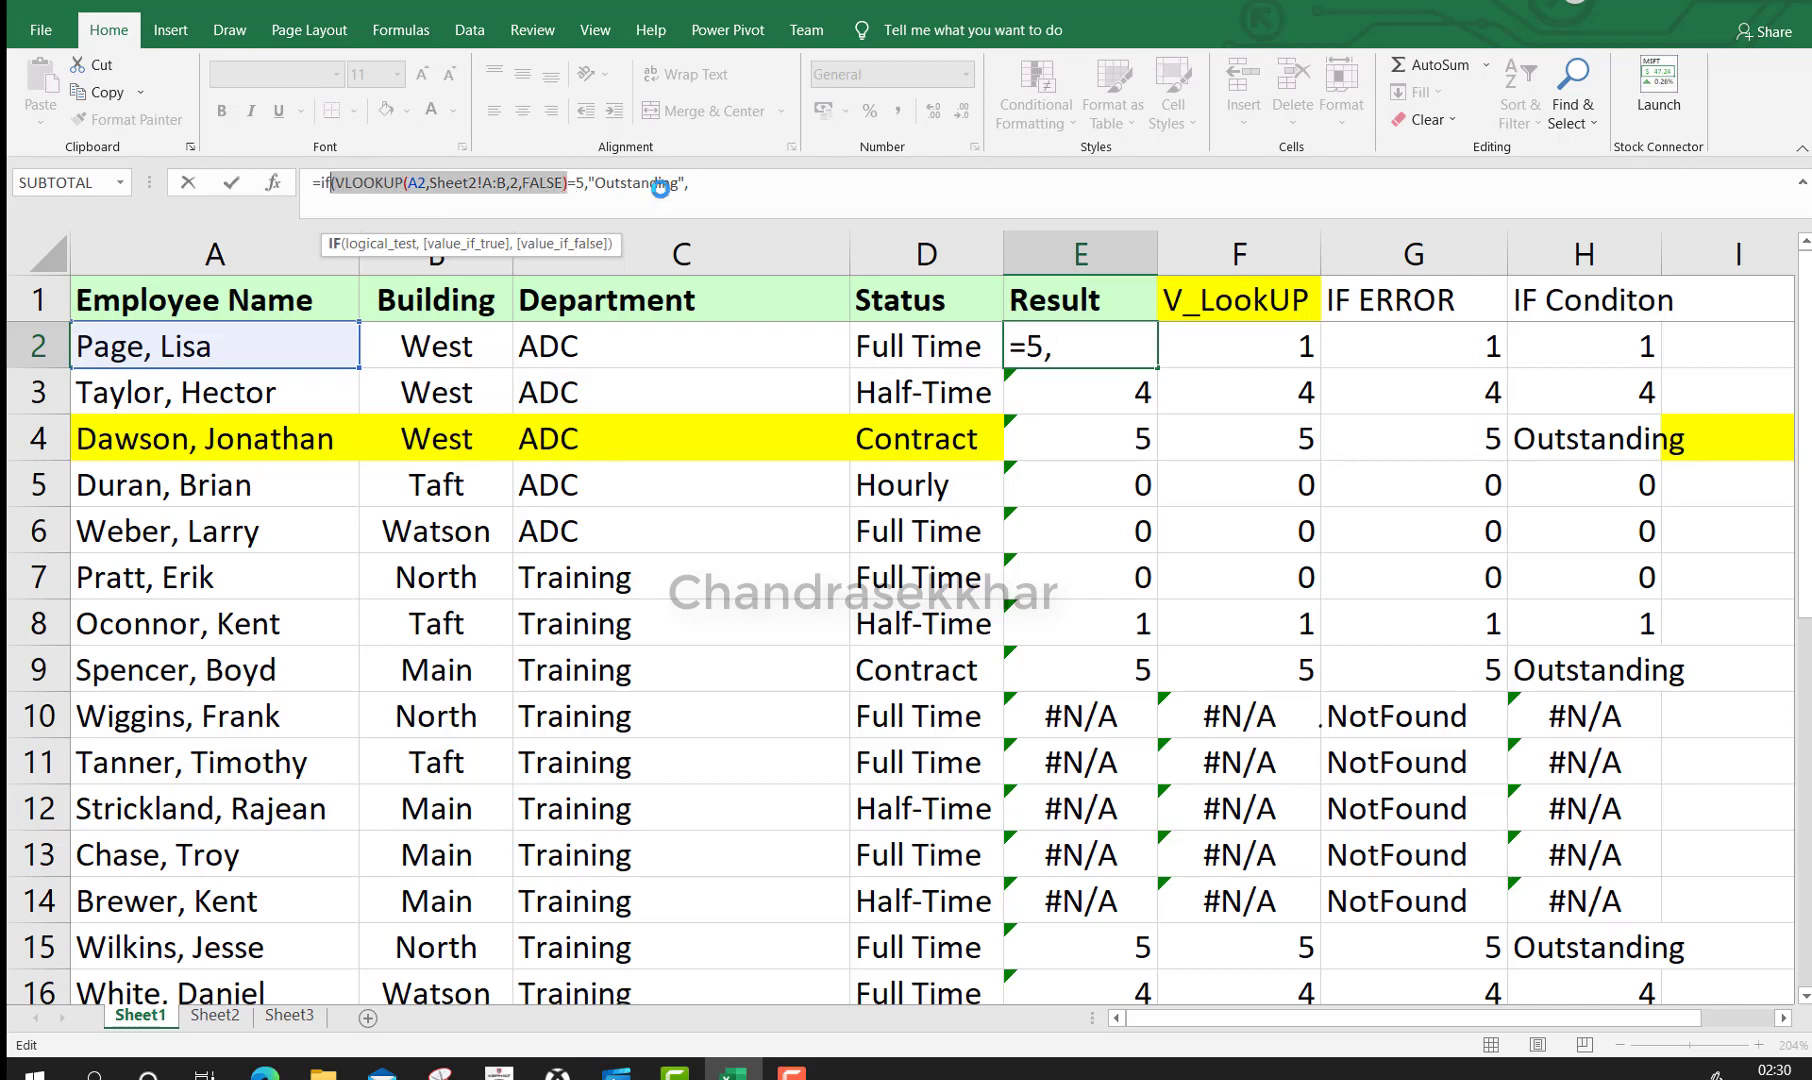
key("ctrl+c")
left_click(713, 185)
type("(")
key("ctrl+v")
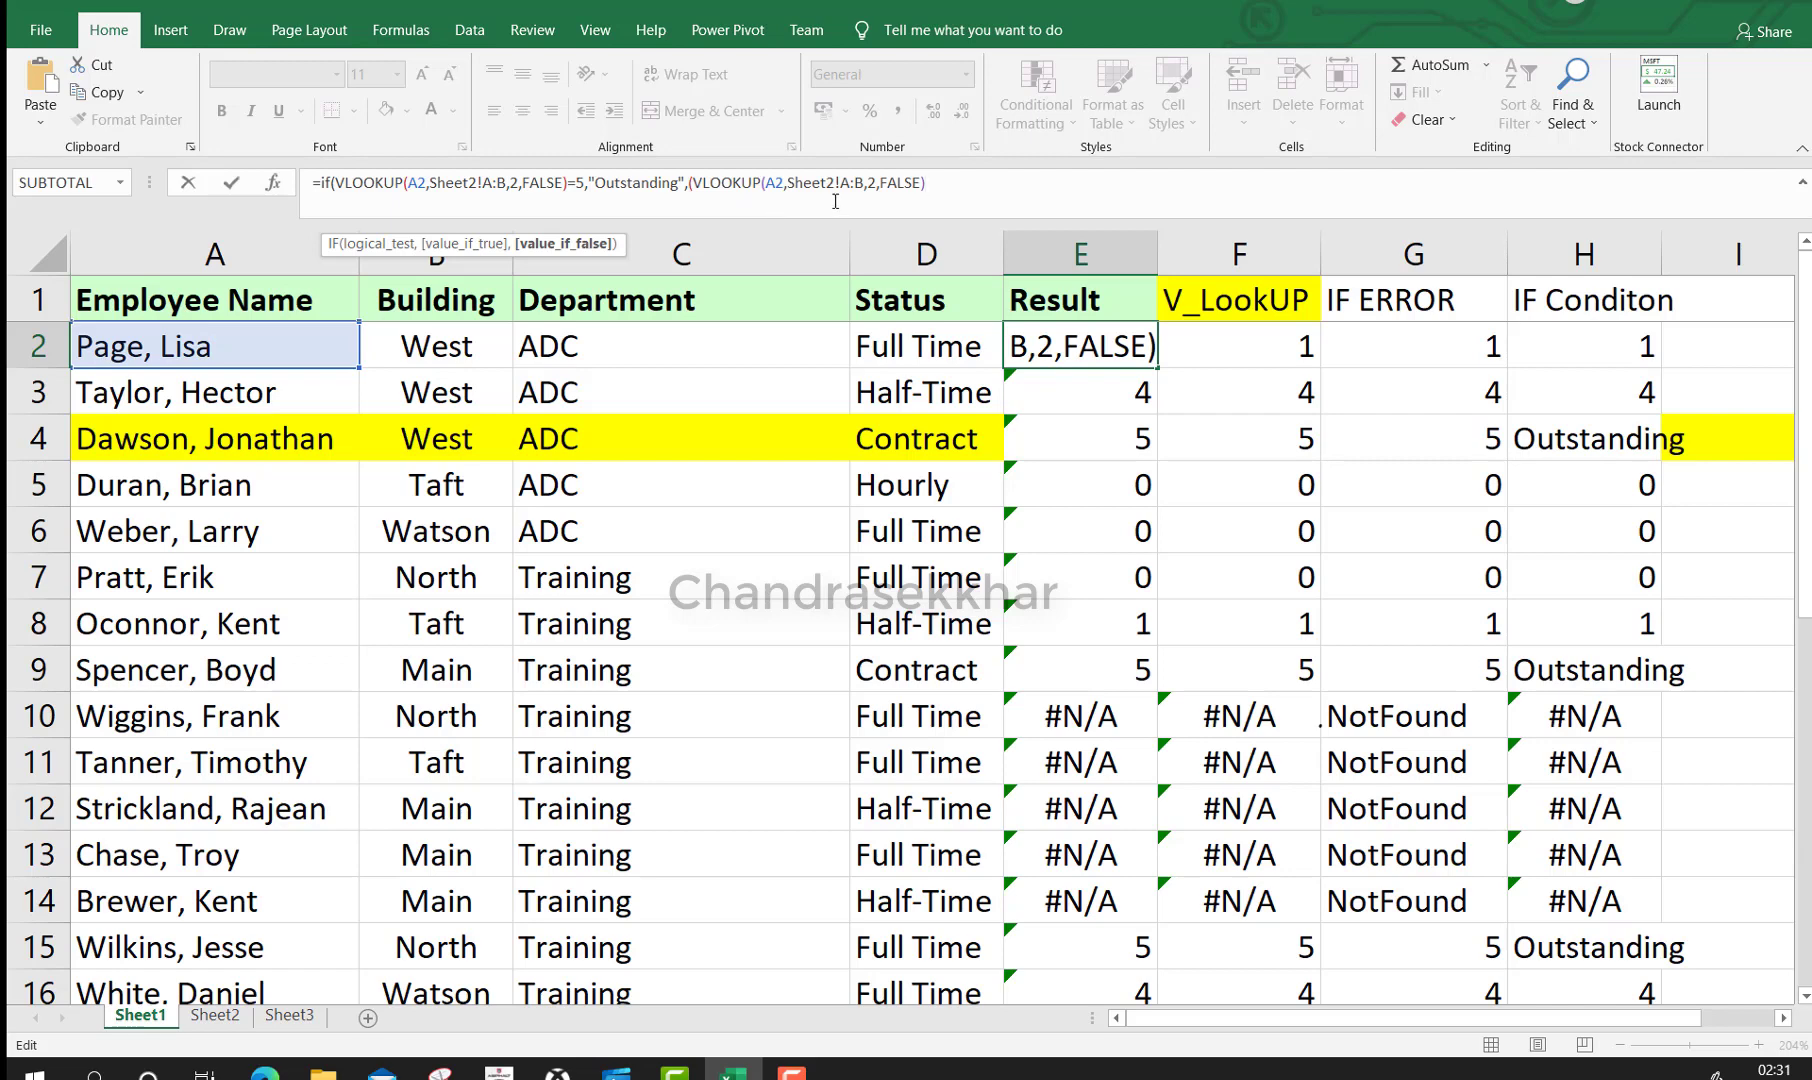
type(")")
key("Return")
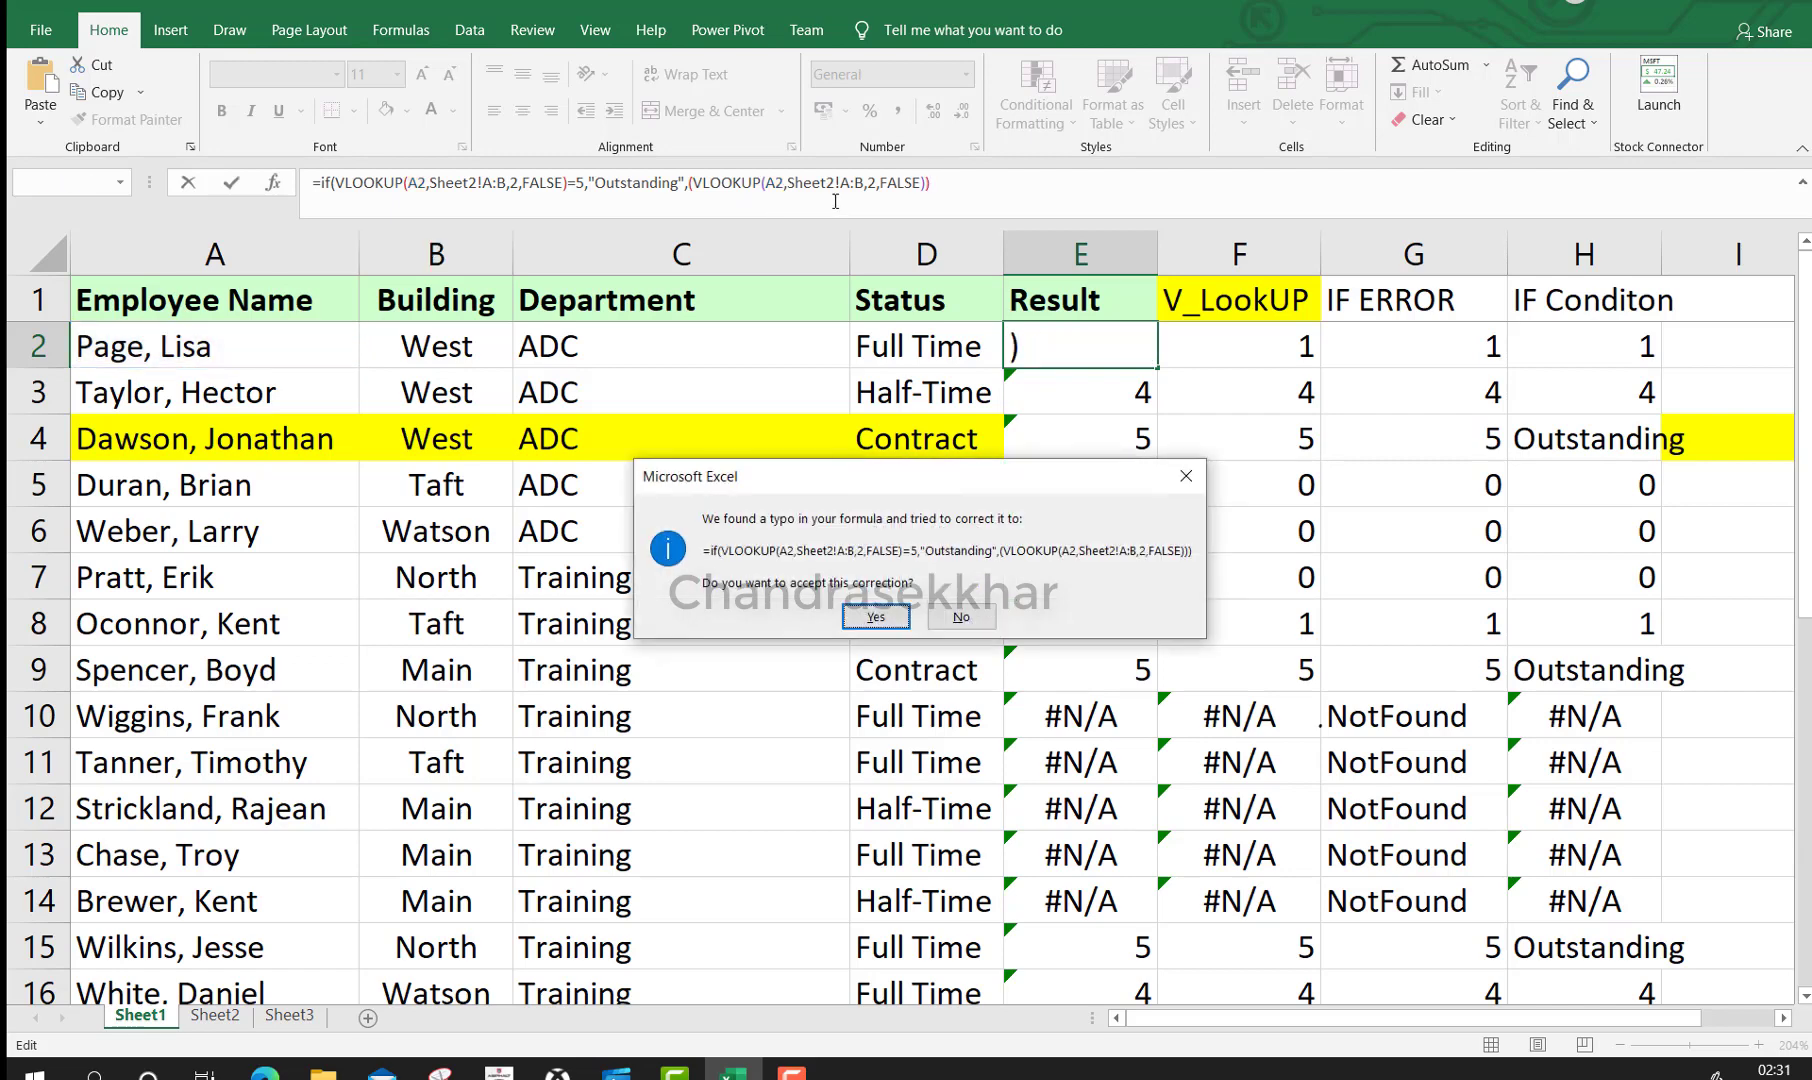
left_click(962, 617)
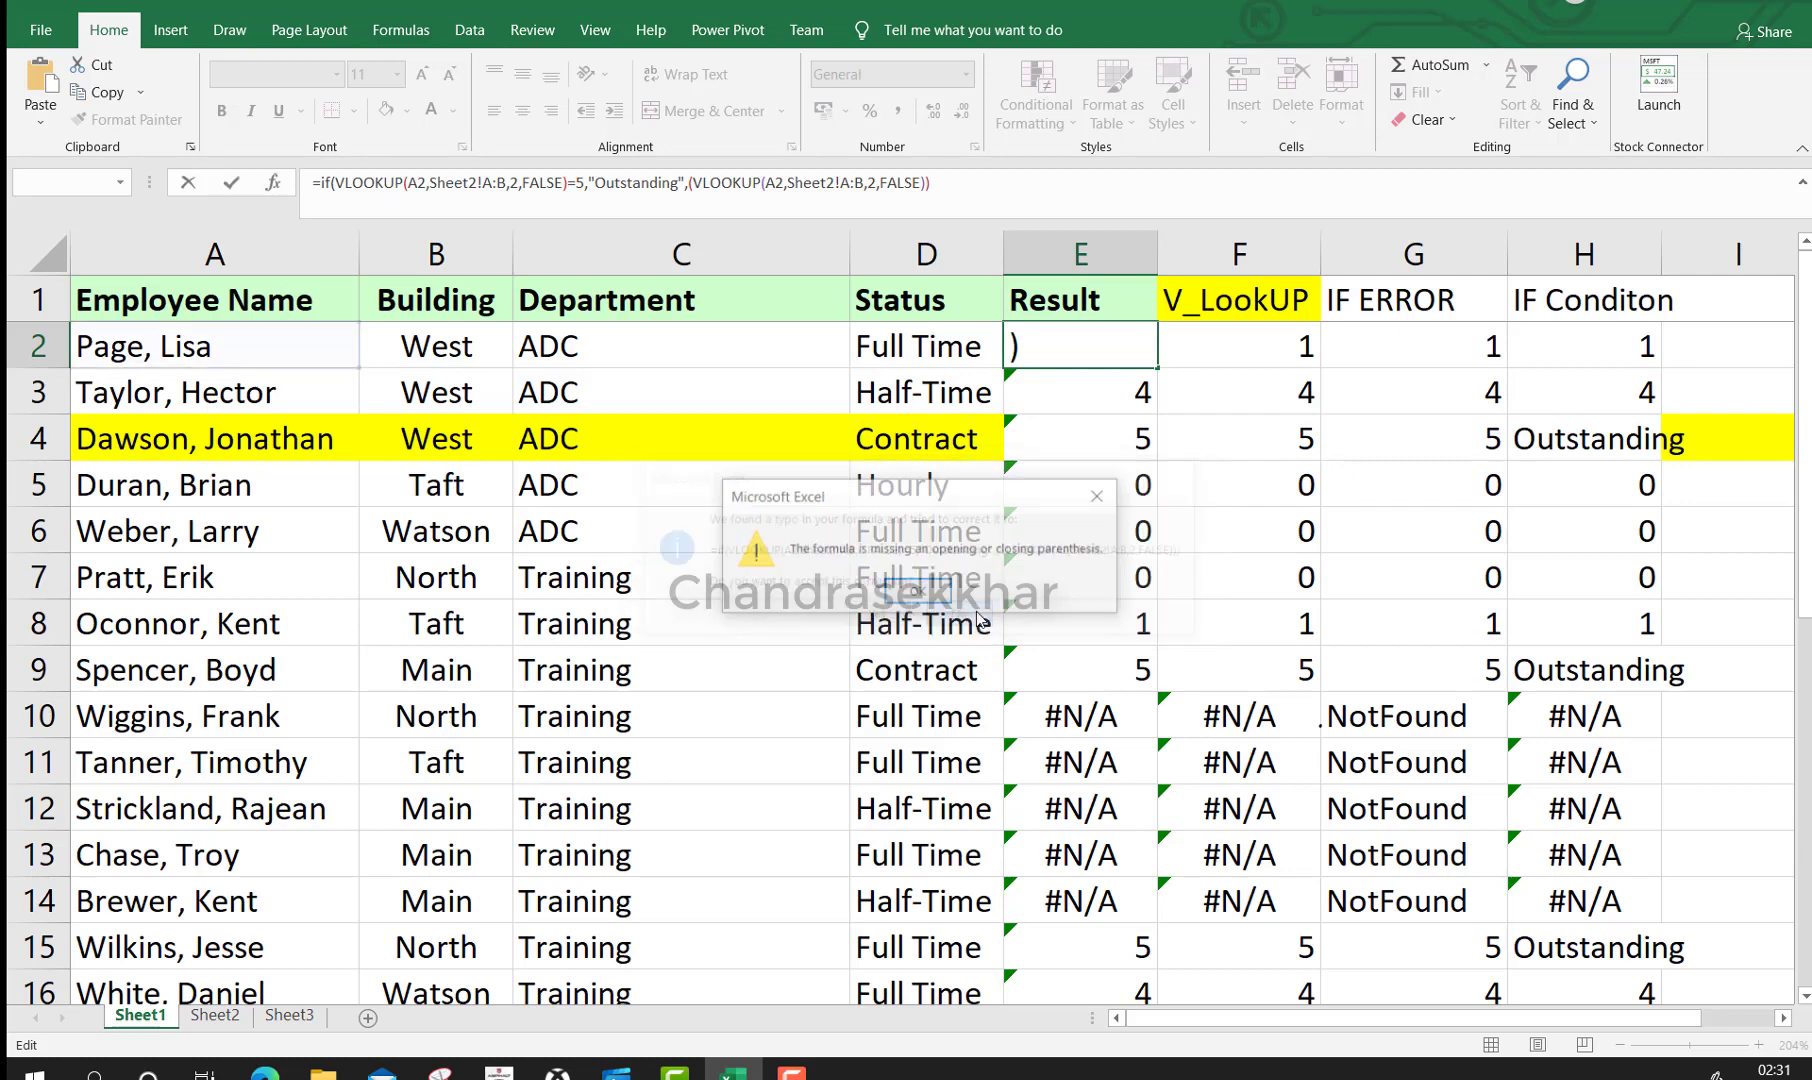
type(")")
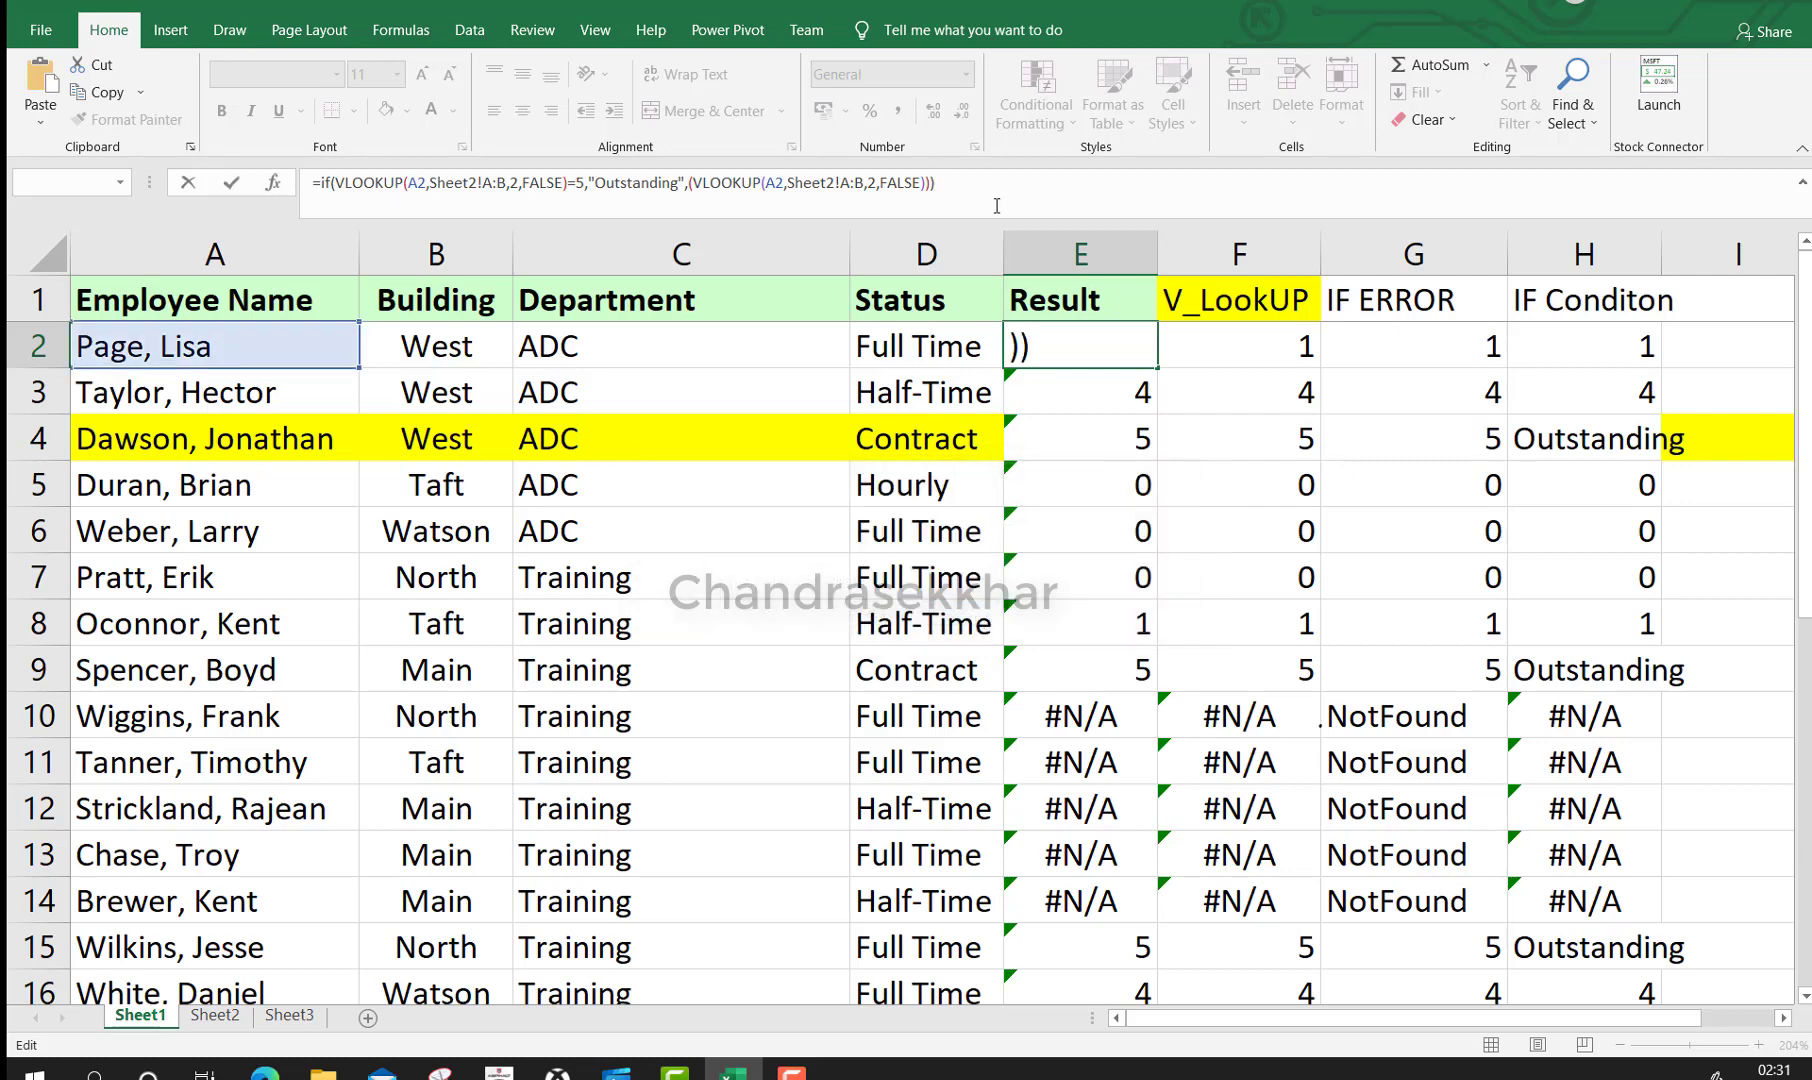
key("Return")
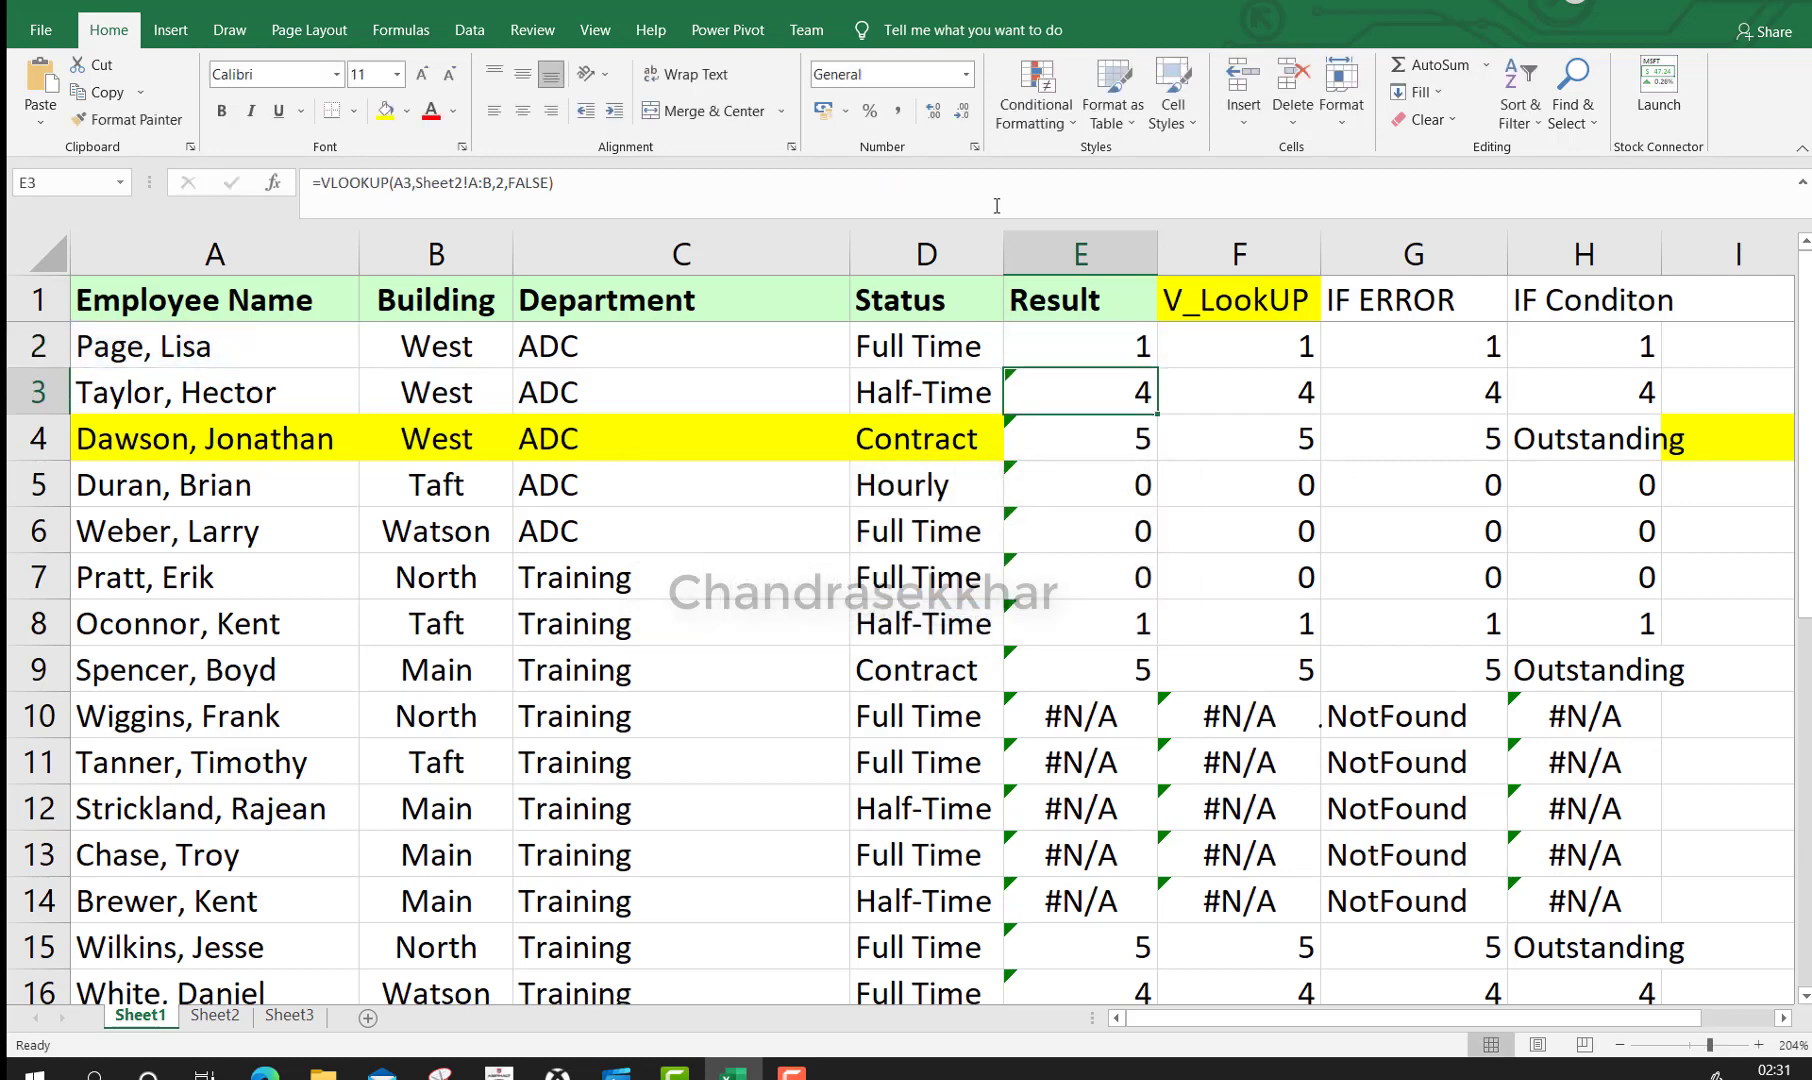
Fill the combined IF and VLOOKUP formula from E2 down to E29 and check the results in E4 and E10:E14
left_click(1100, 340)
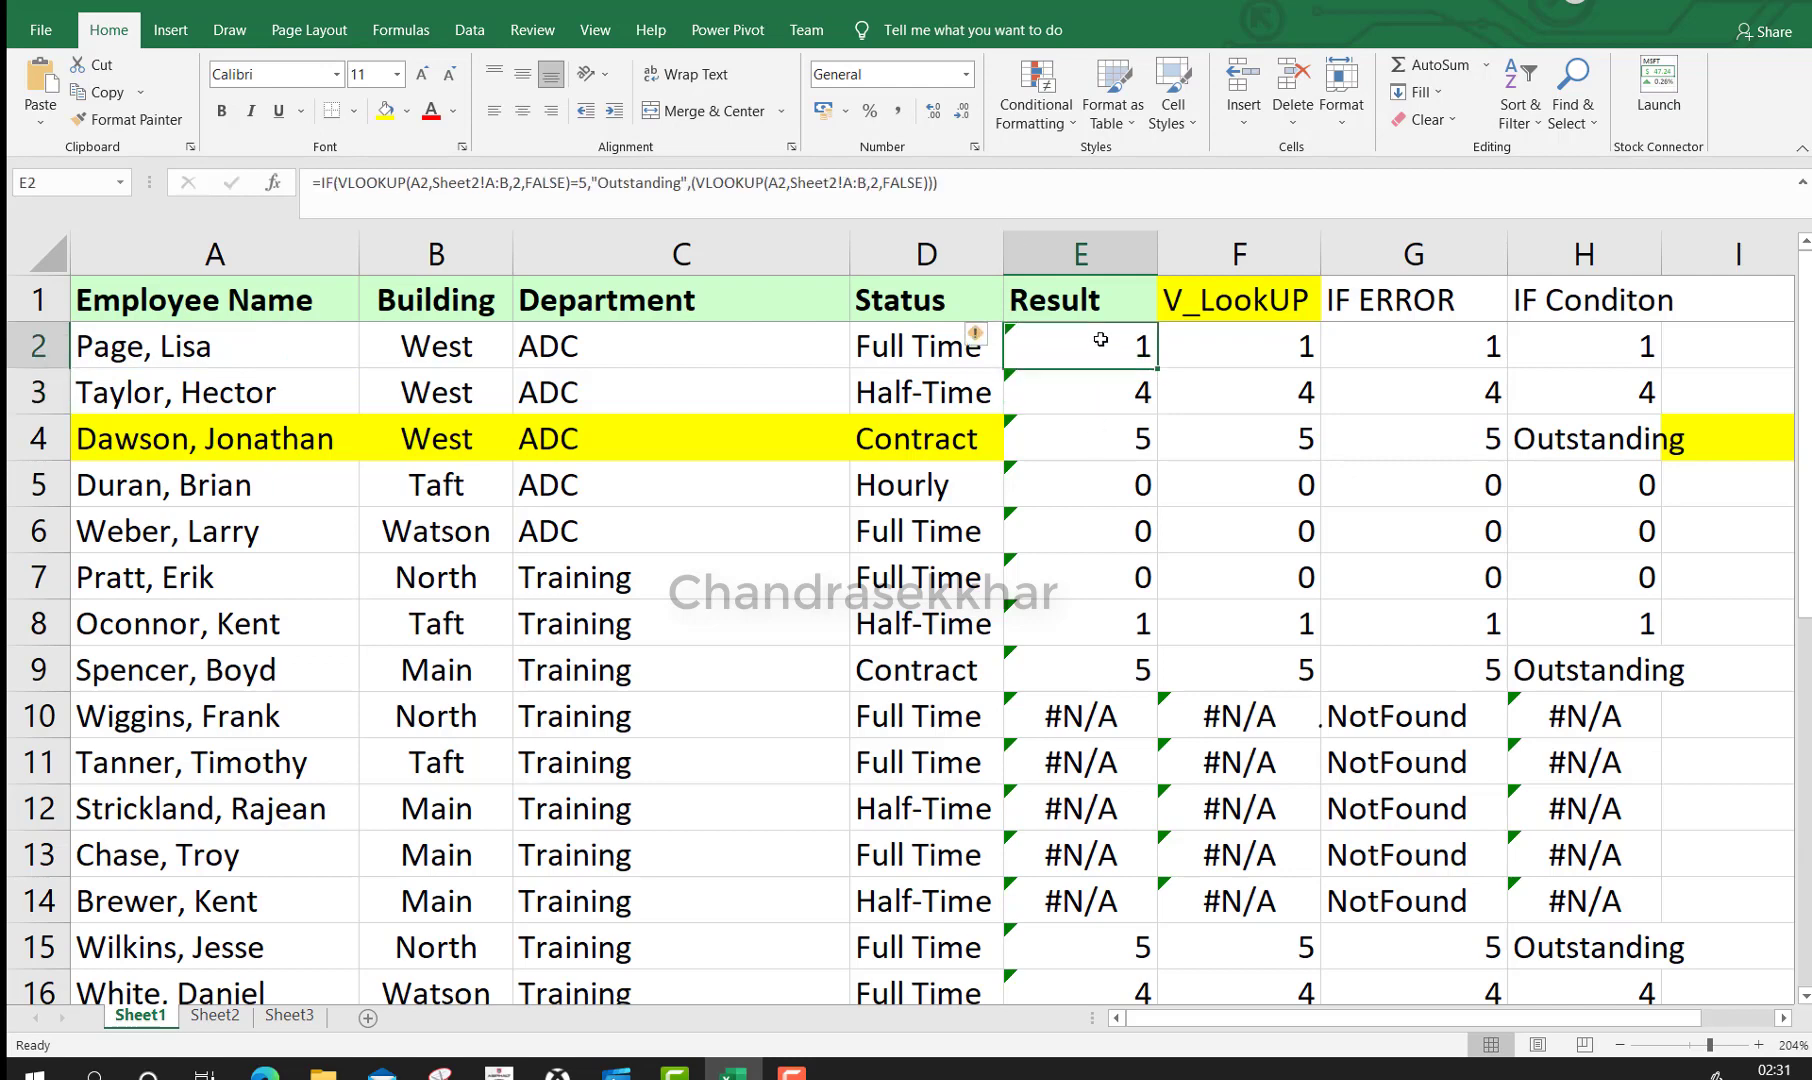
double_click(1160, 366)
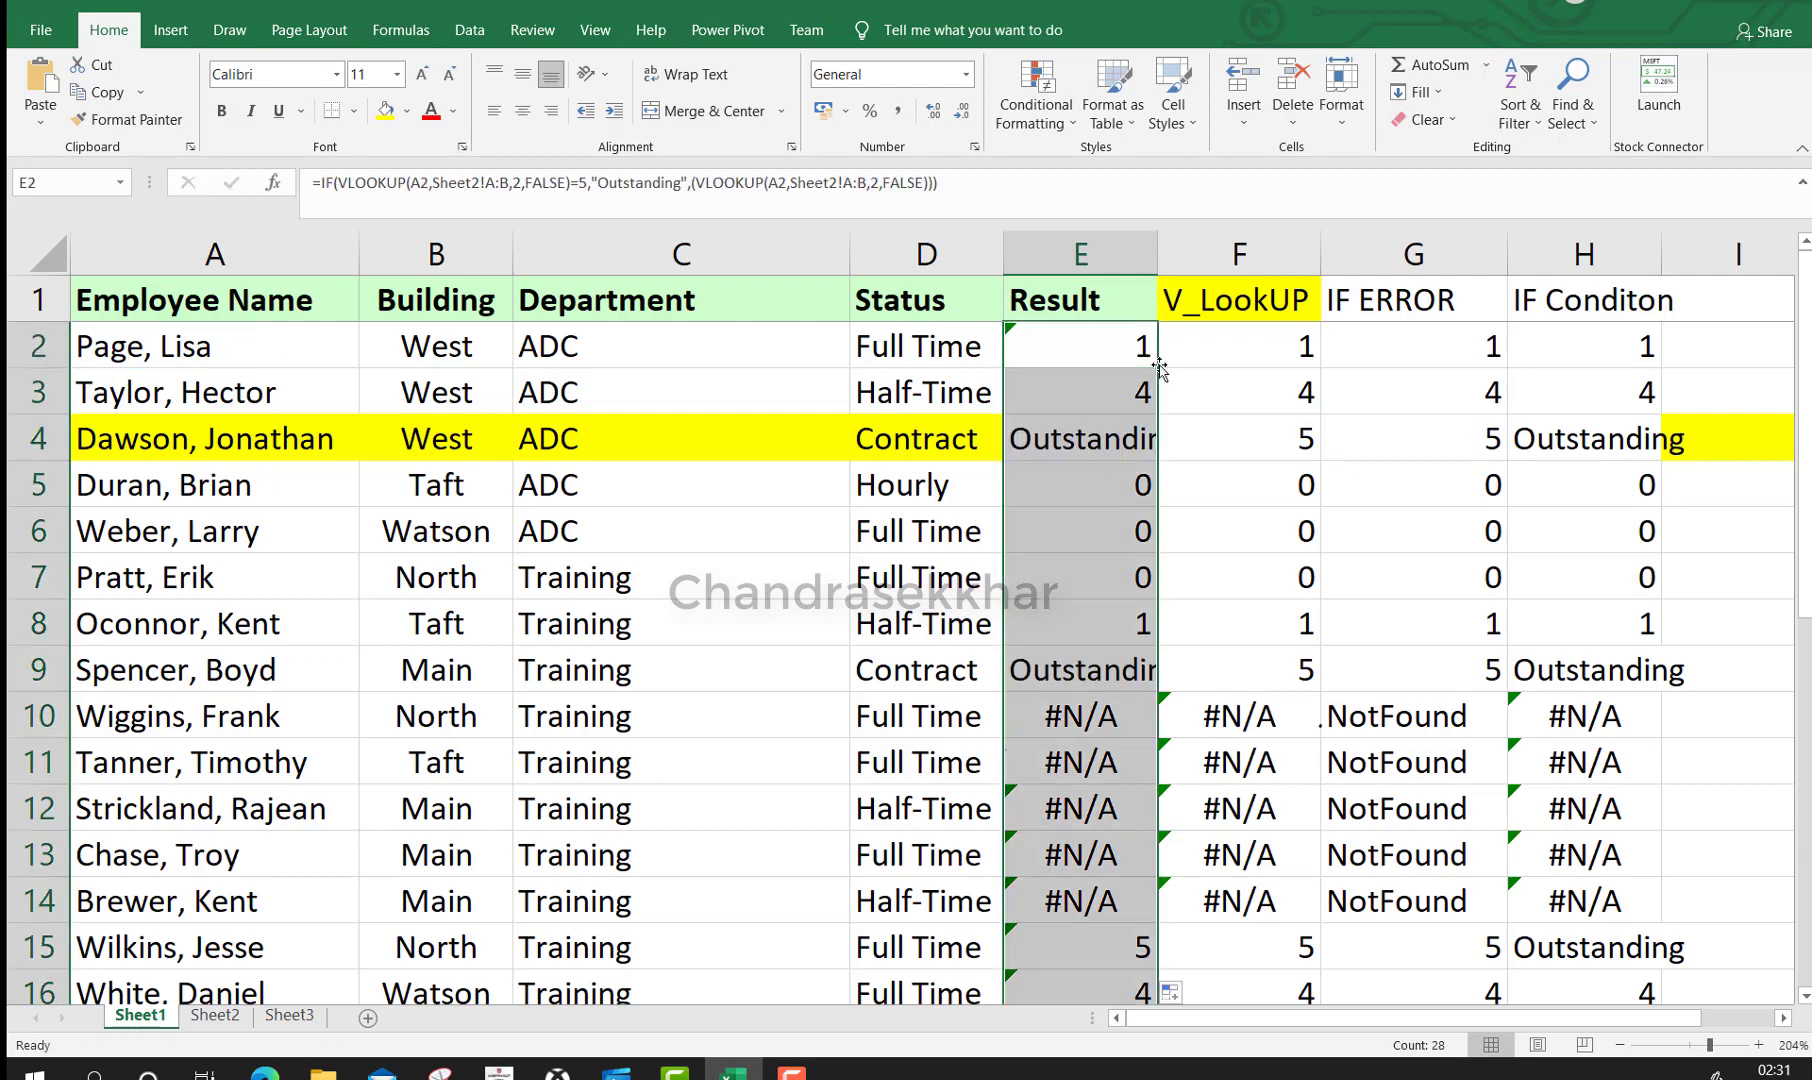
left_click(1044, 436)
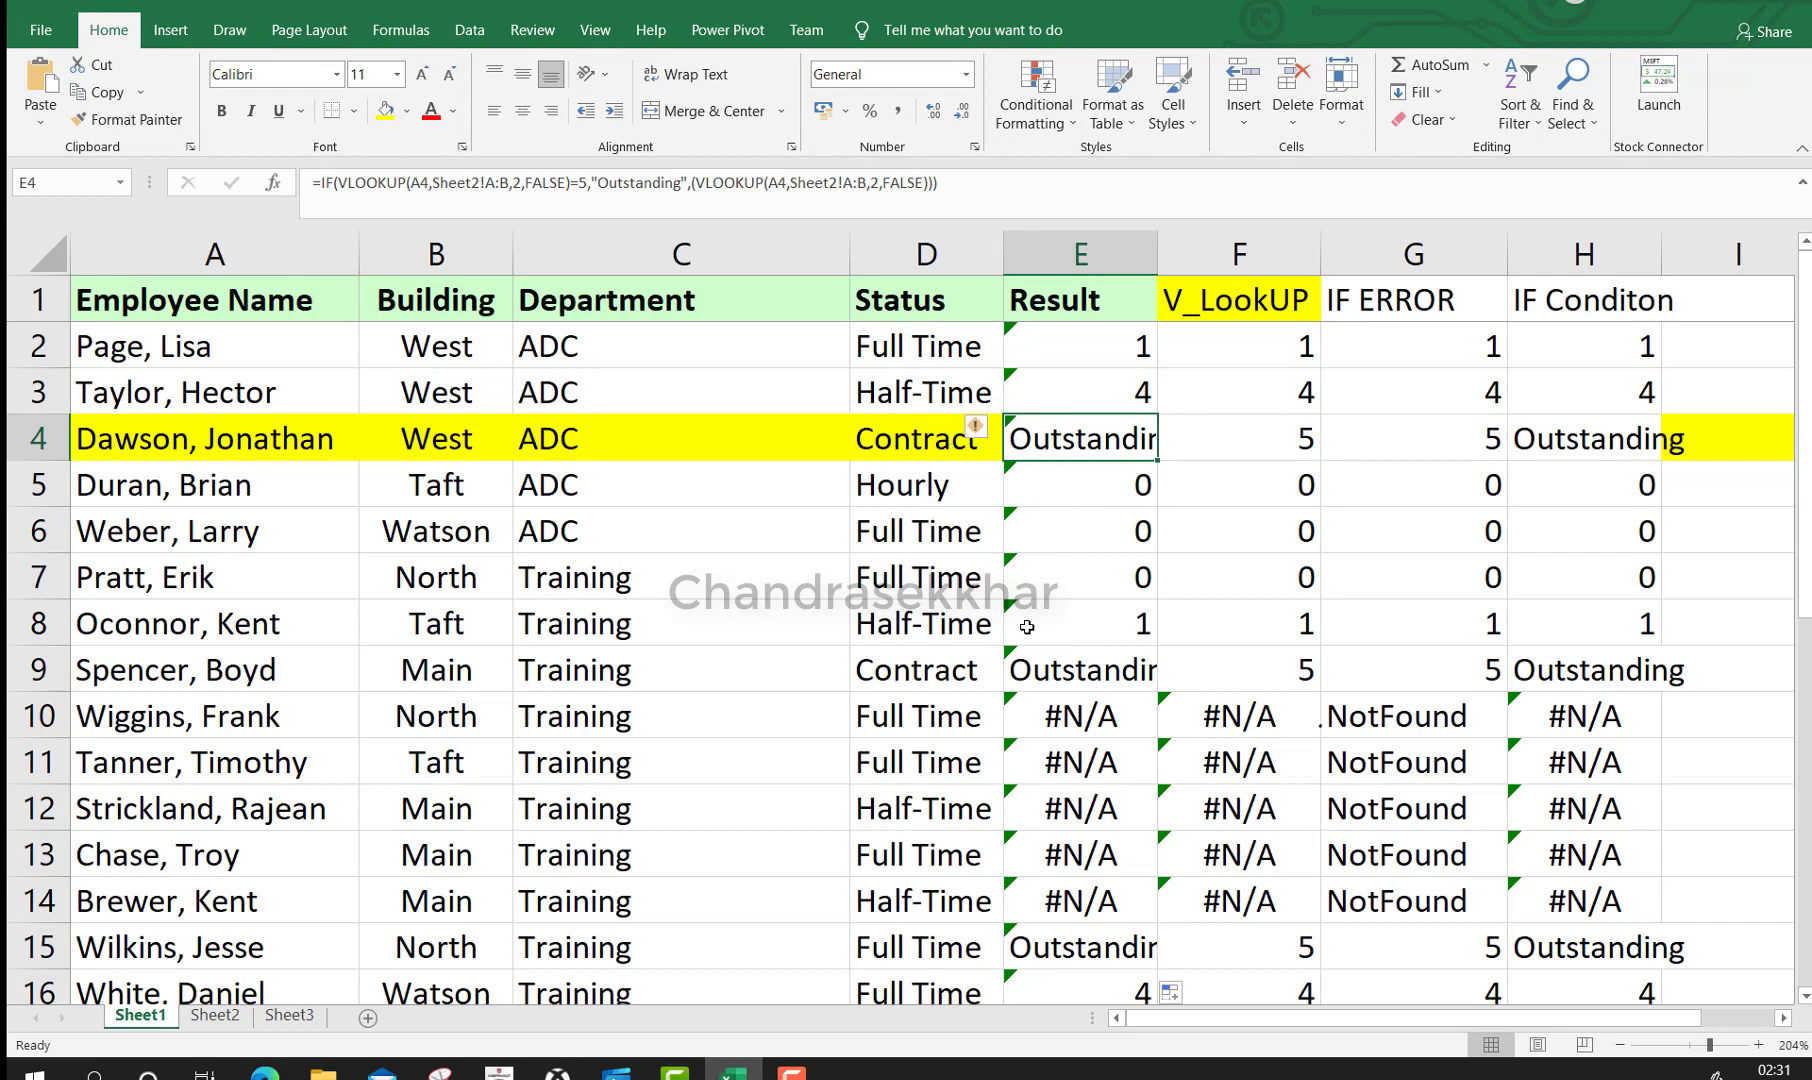
left_click_drag(1048, 712, 1062, 903)
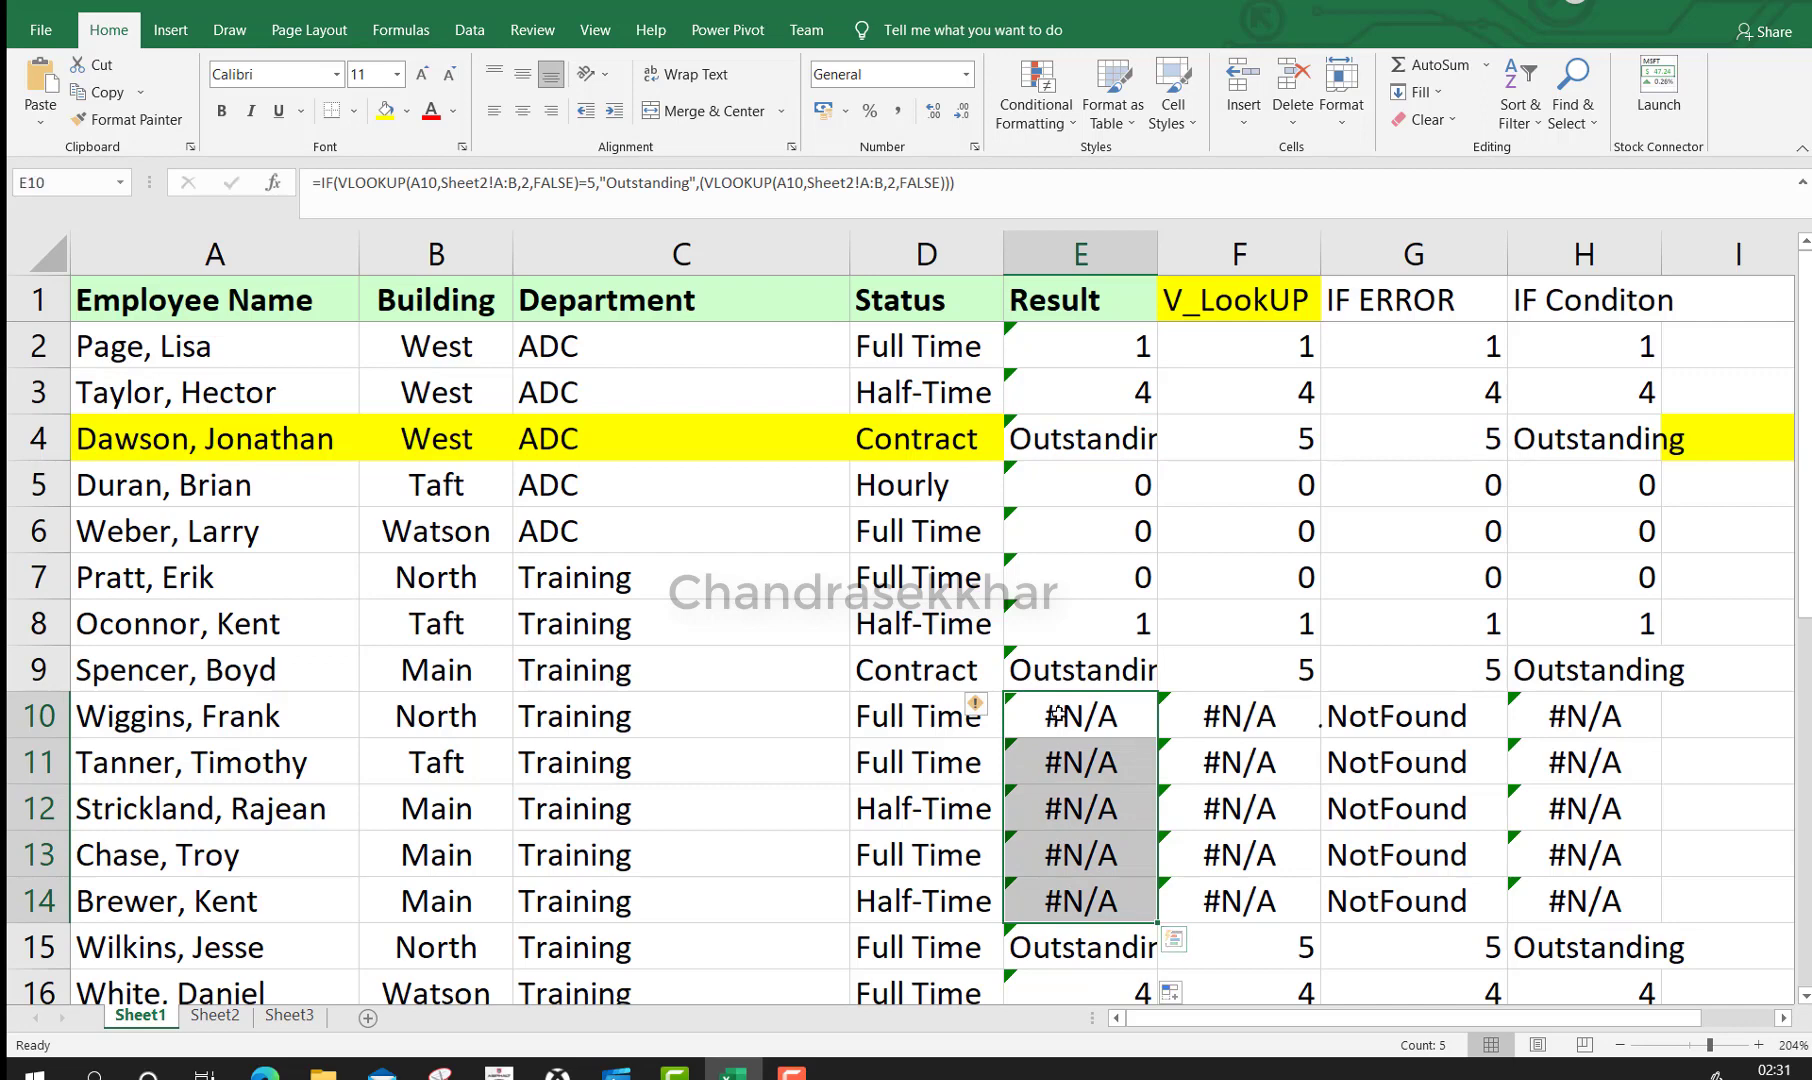
Wrap the E2 formula in IFERROR, returning "NotFound" as the value if error, and enter it
left_click(1055, 348)
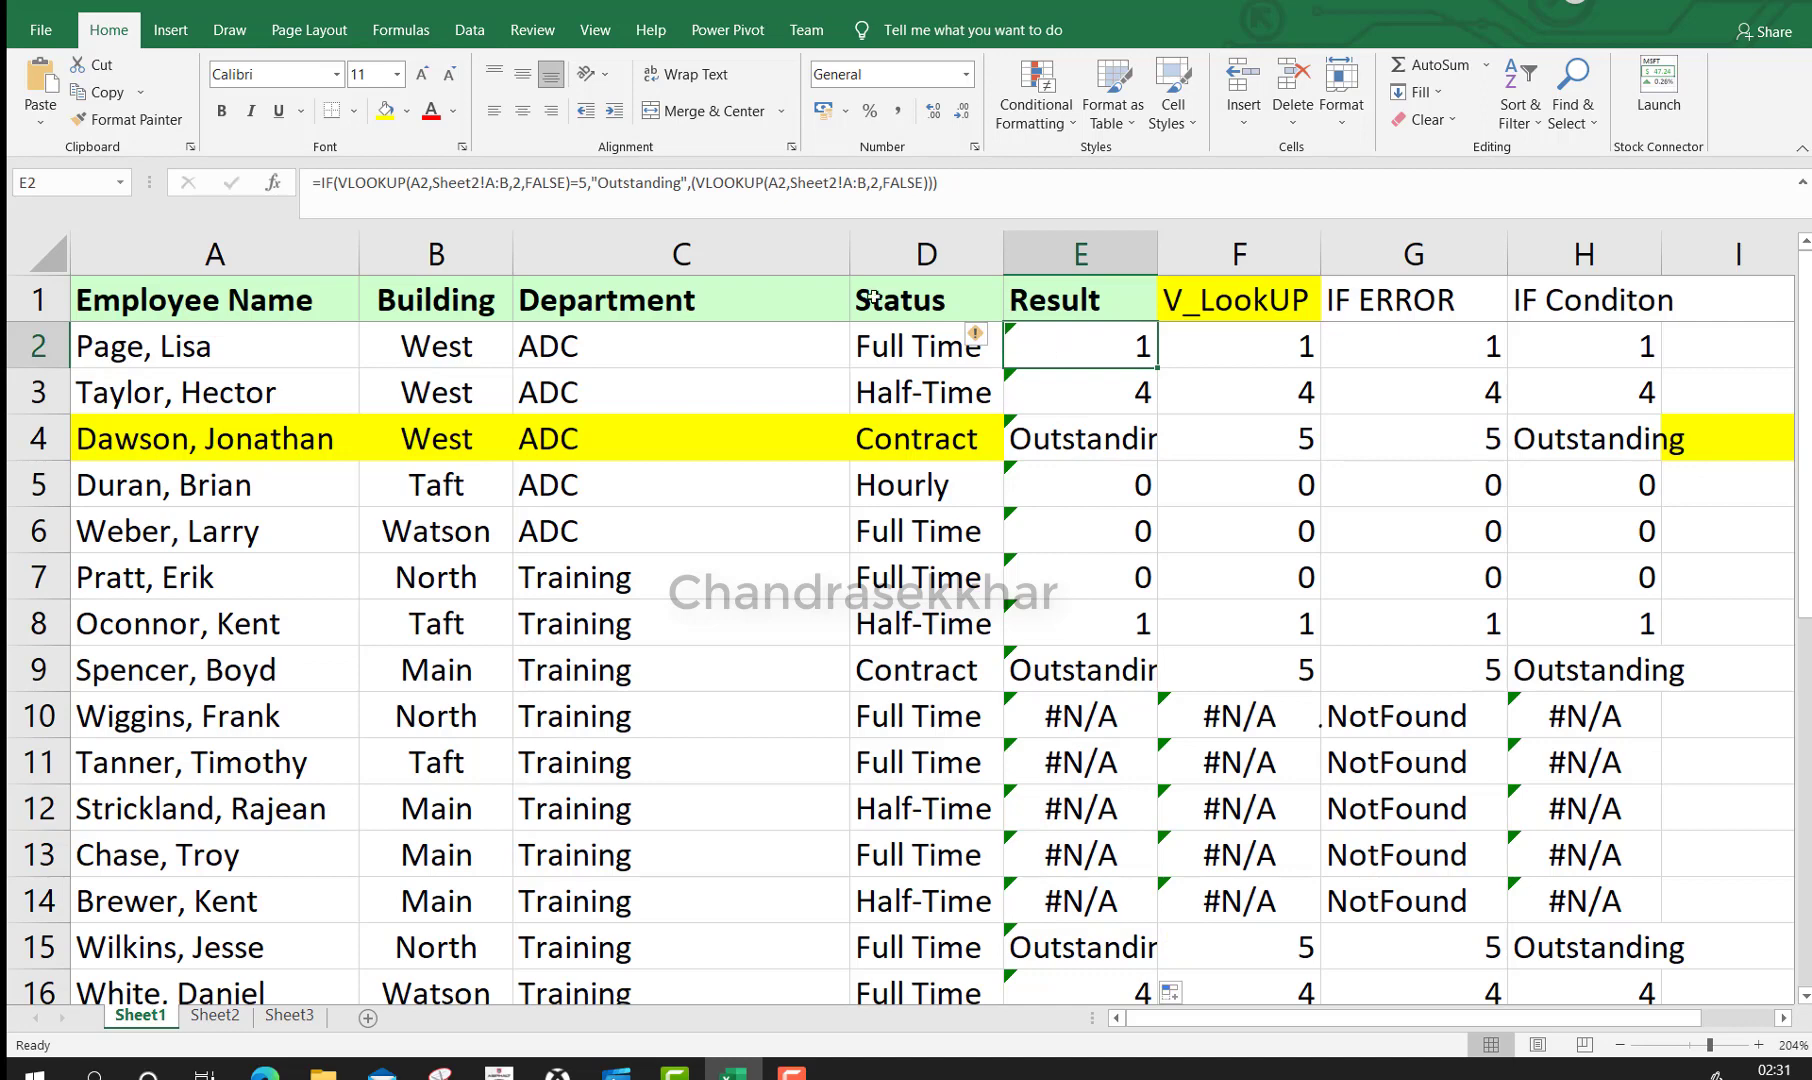
left_click(319, 188)
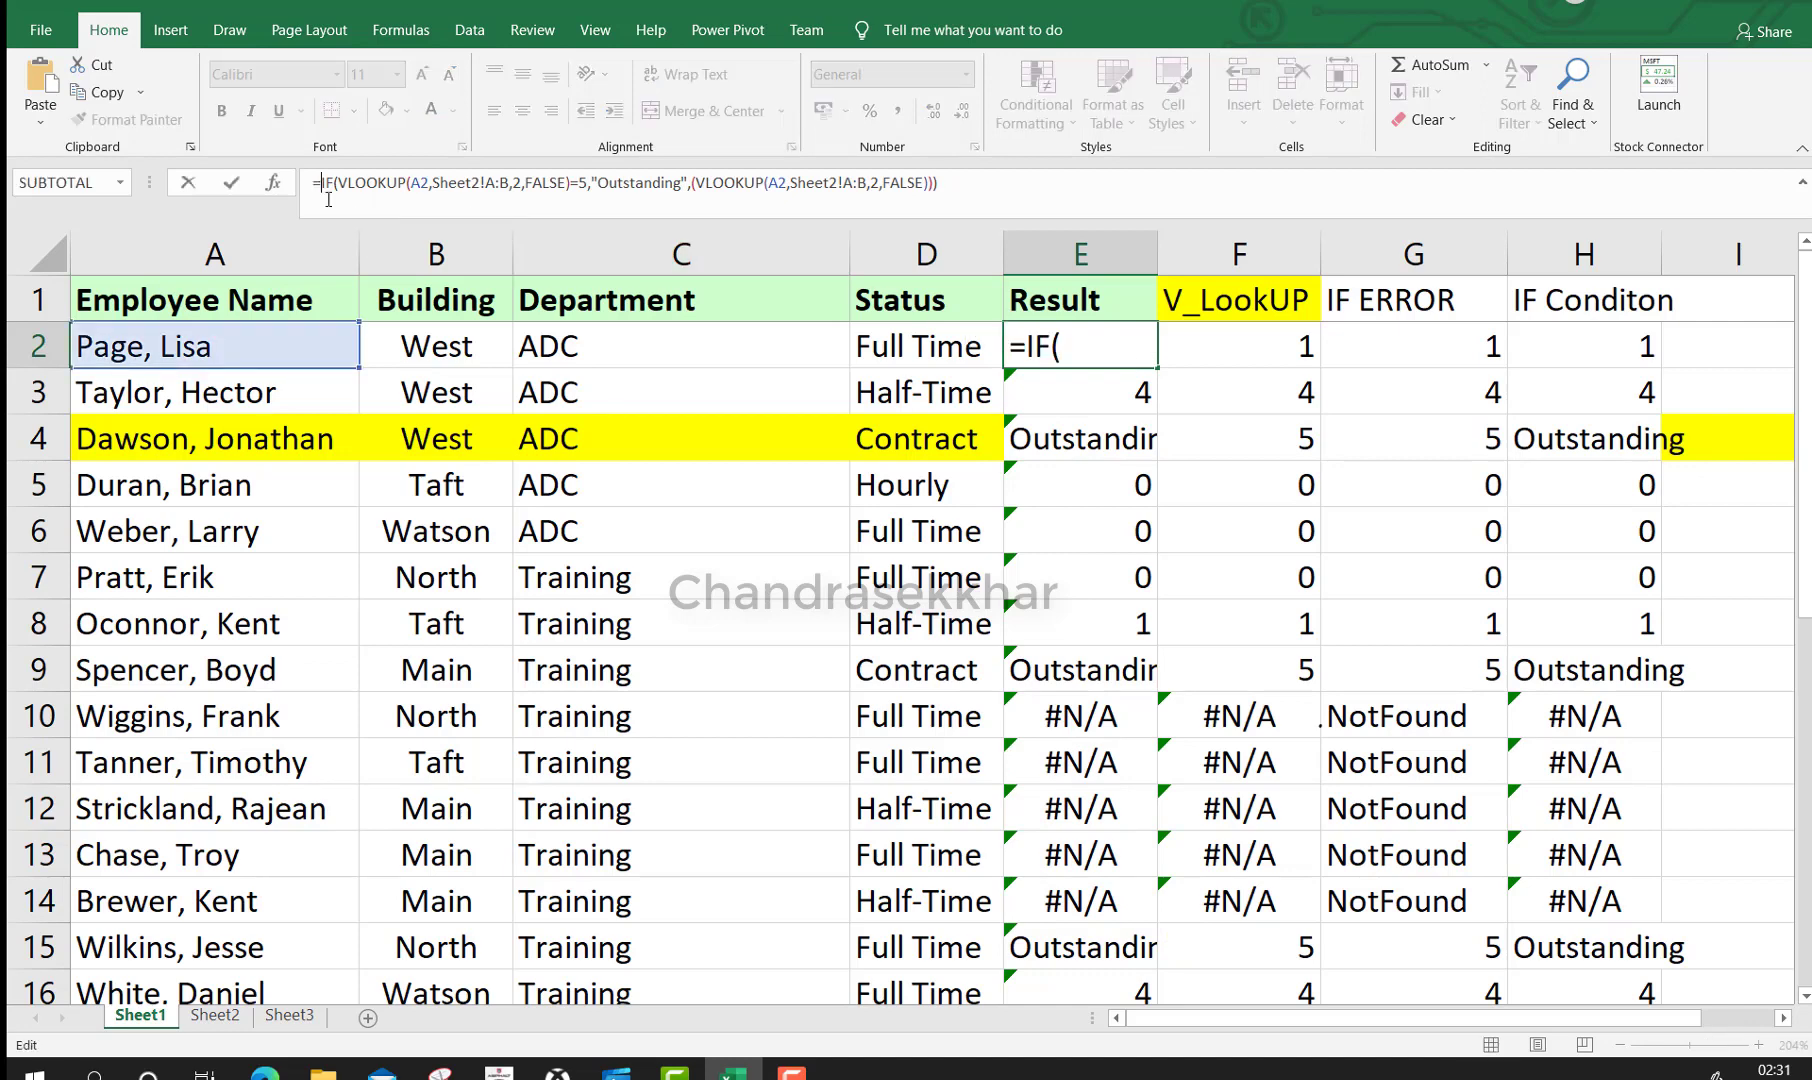
type("if")
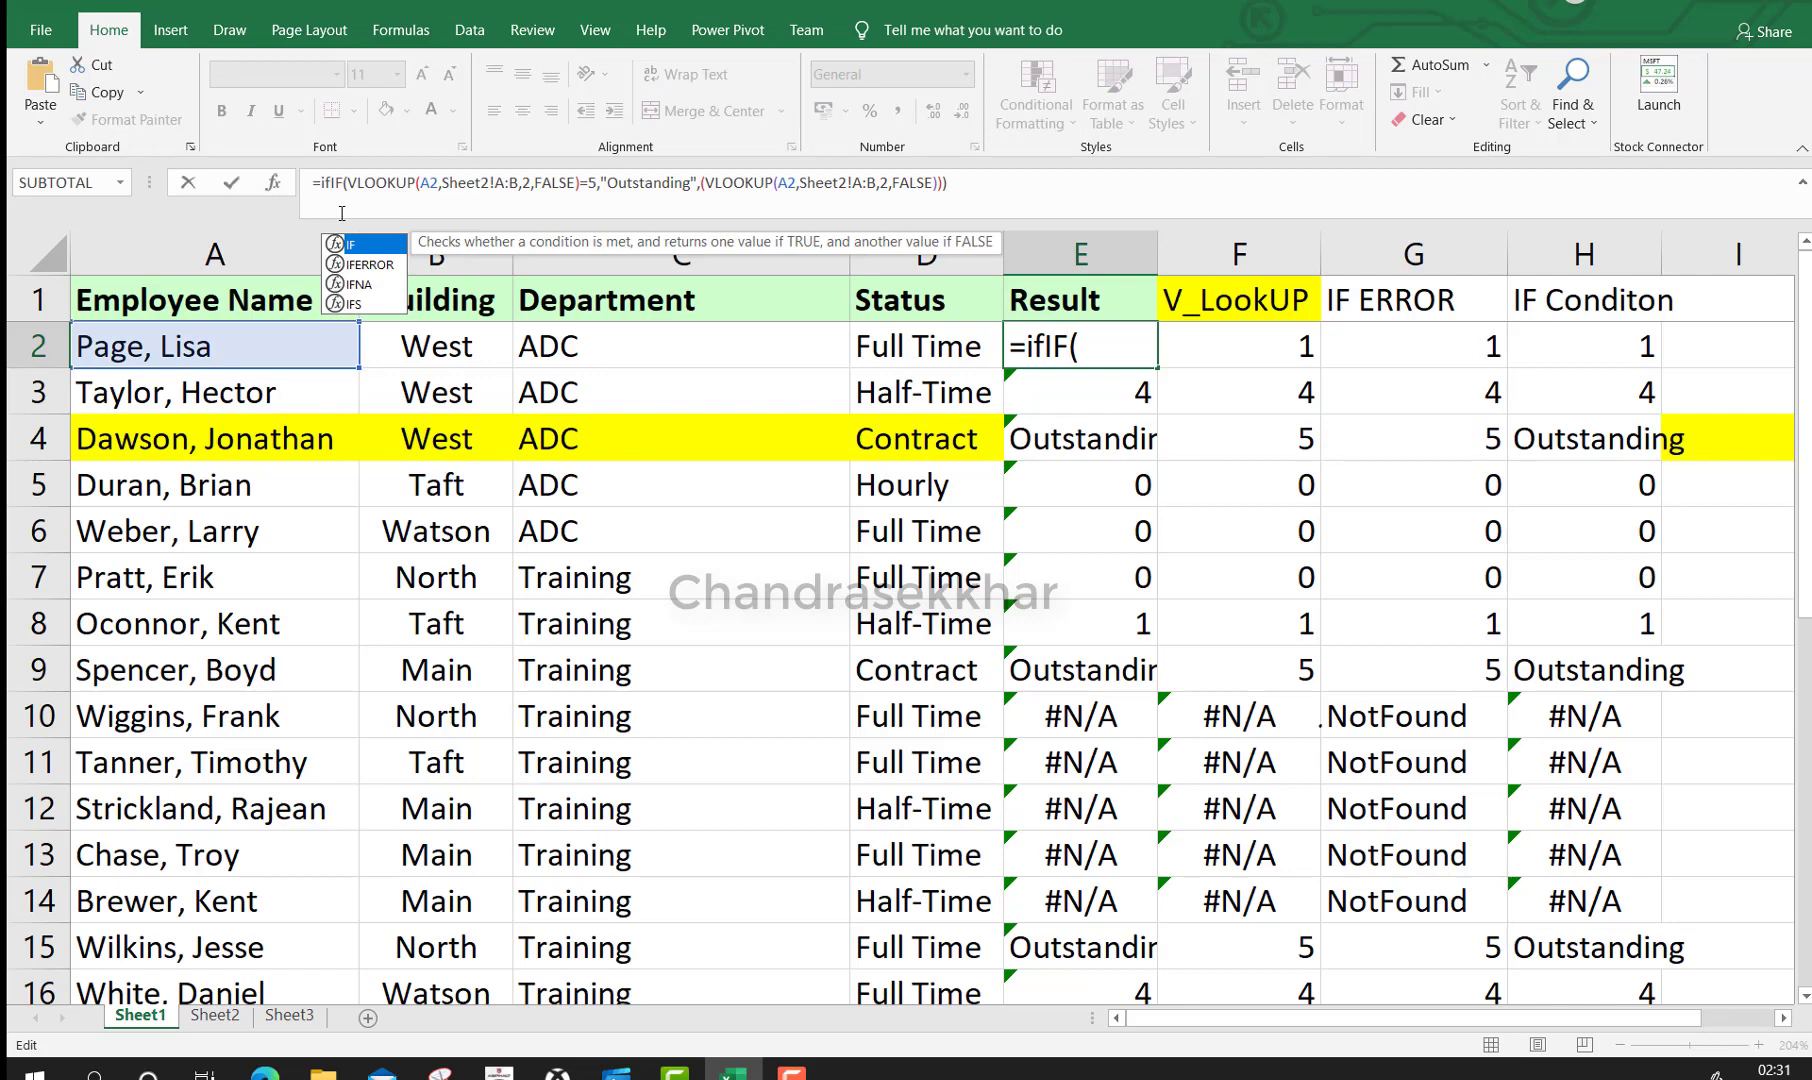
key("Down")
key("Tab")
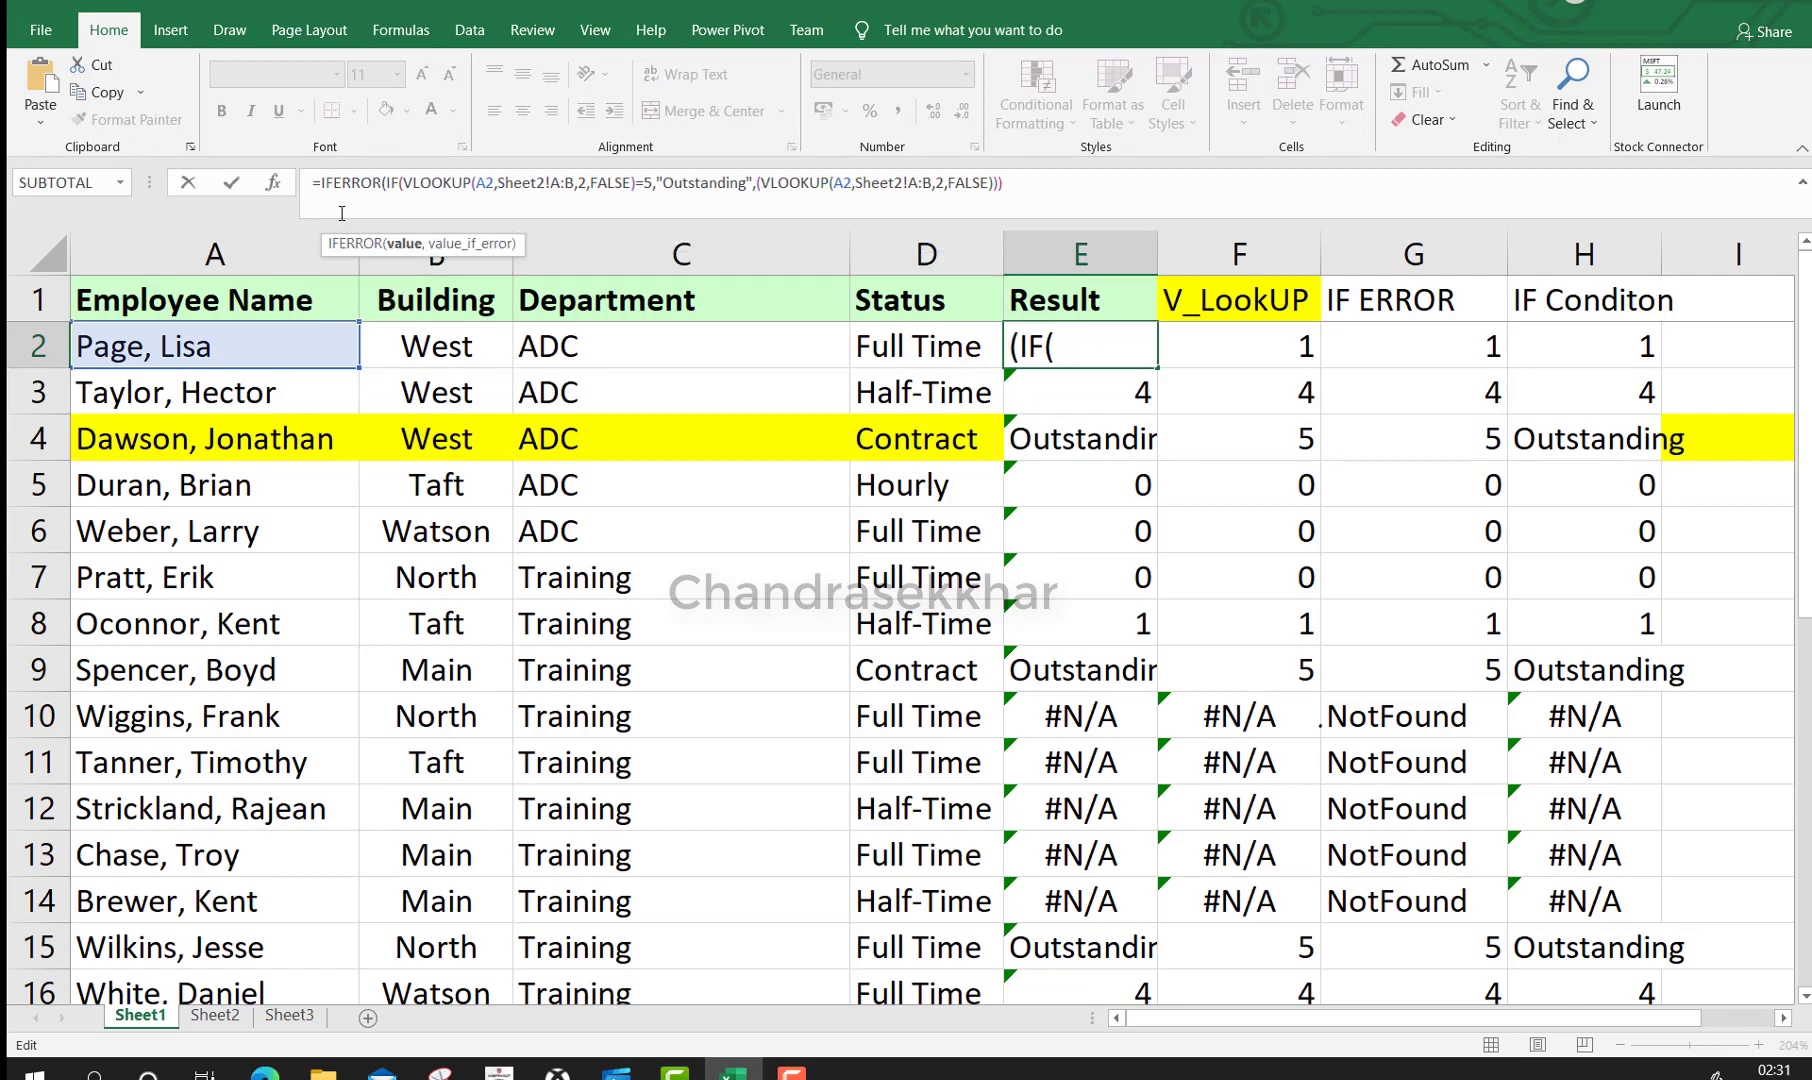
left_click(1040, 180)
type(",")
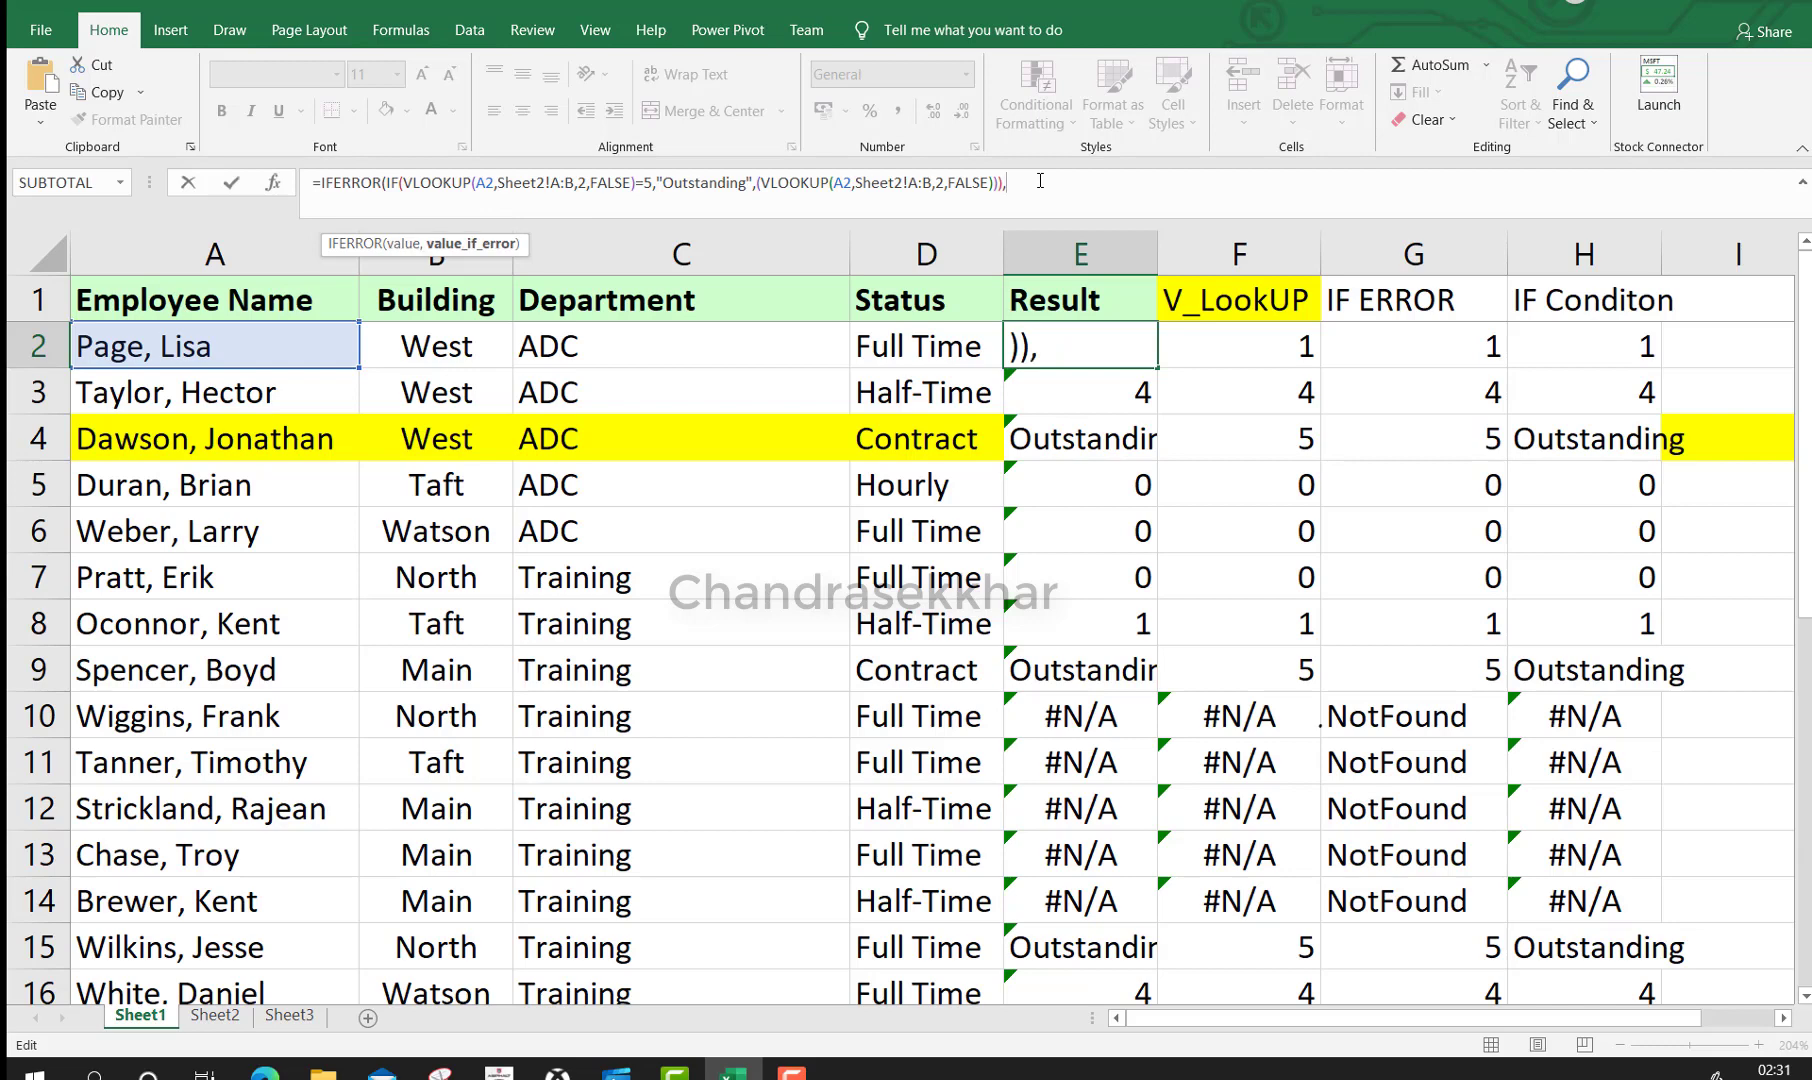
type("\"NotFound\")")
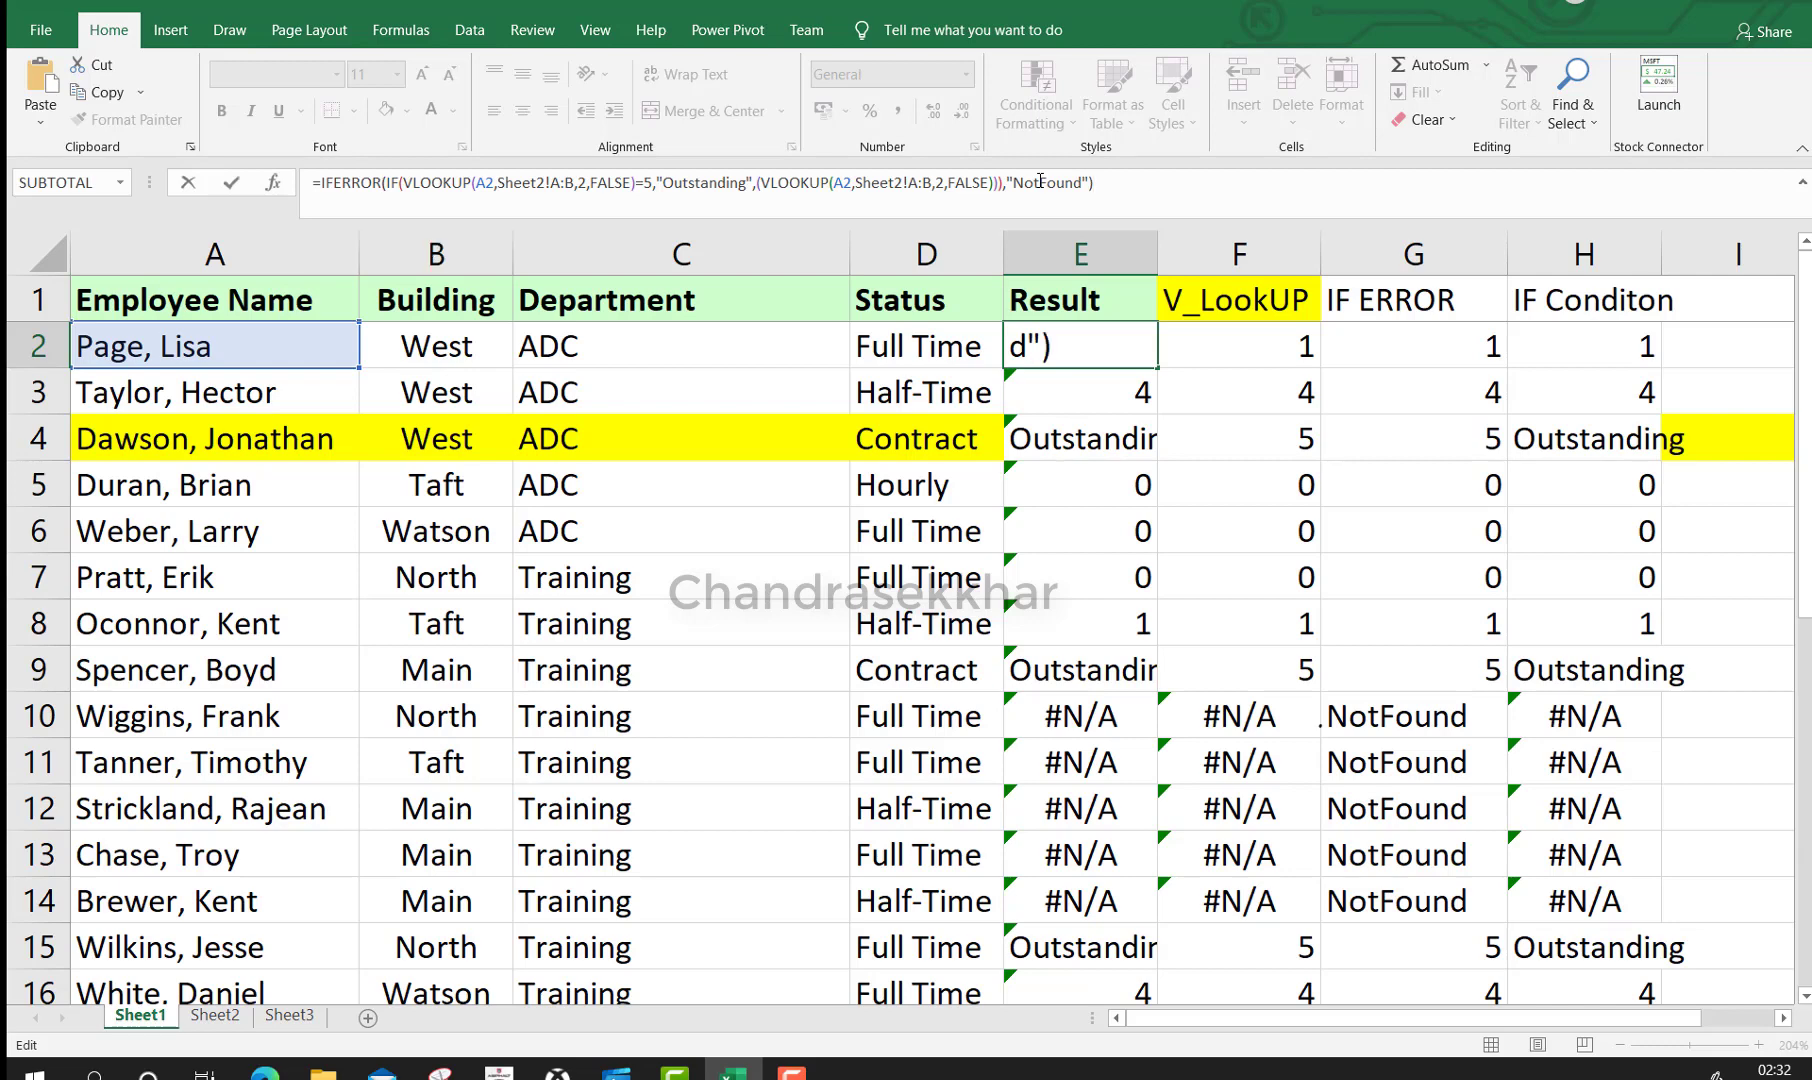
key("Return")
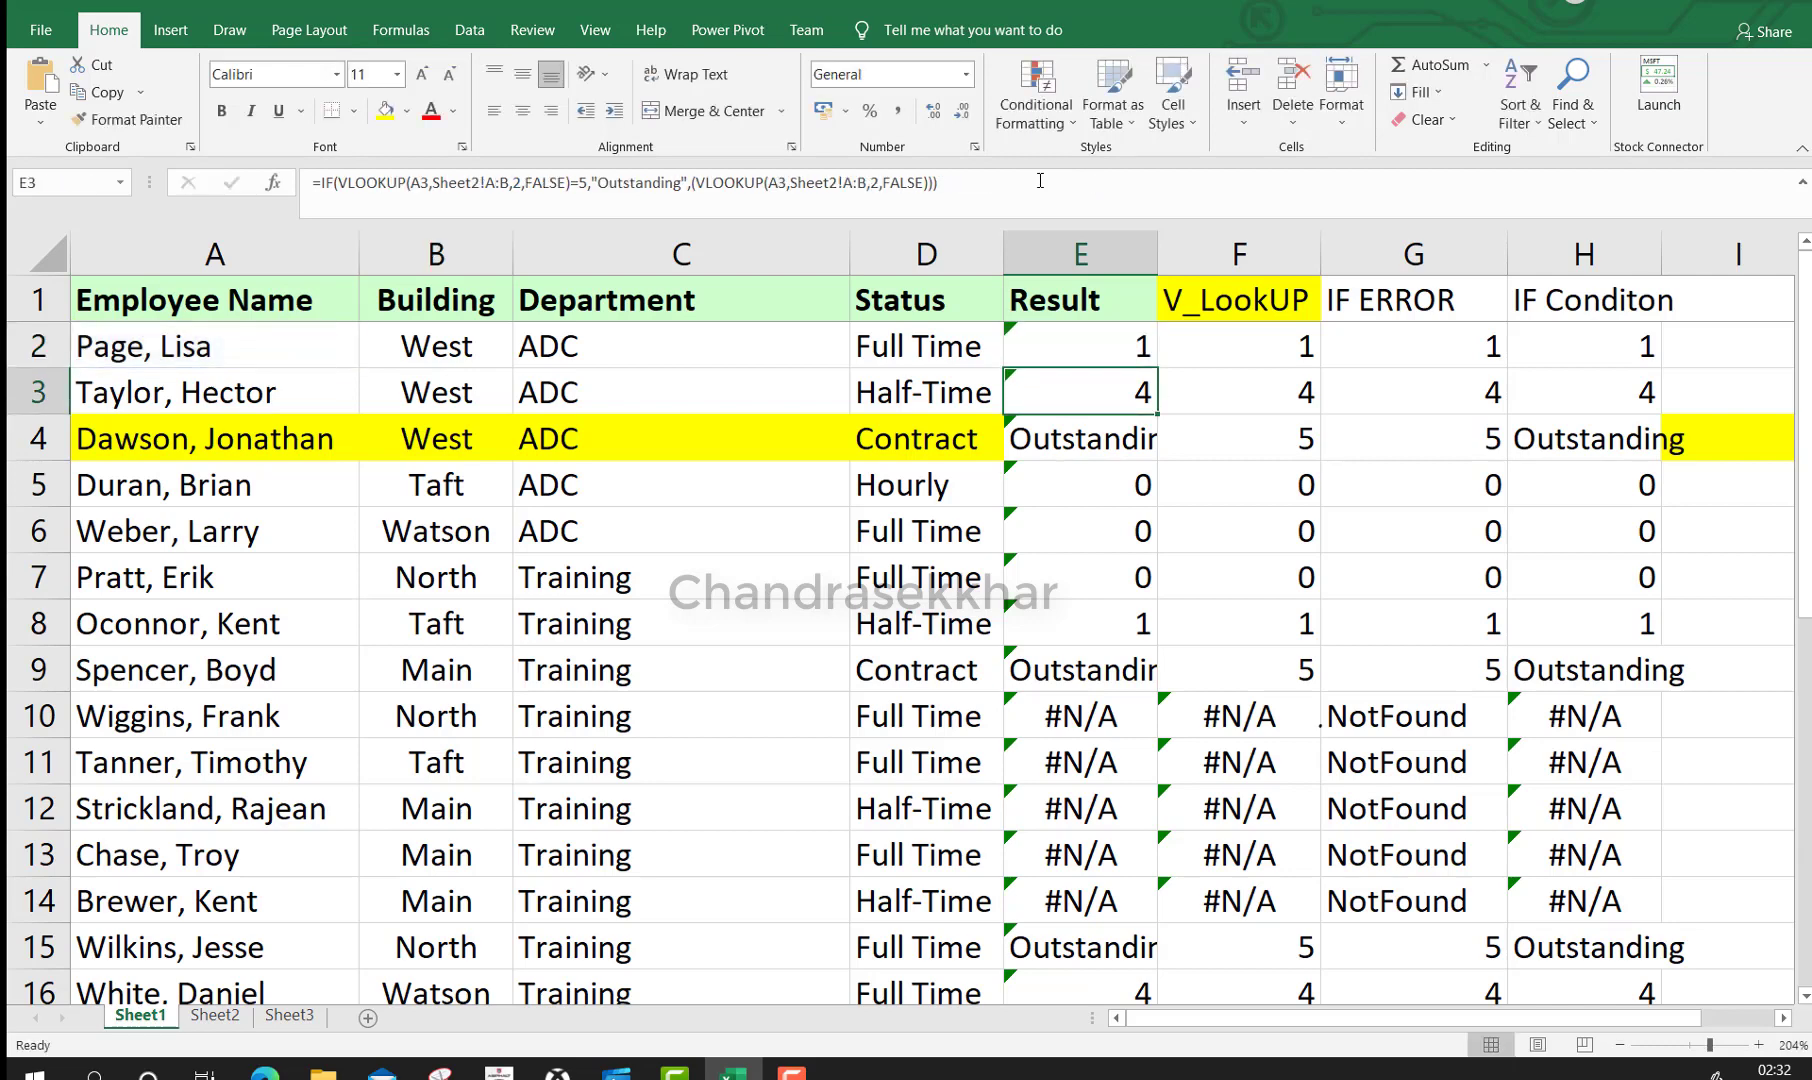
Fill the IFERROR formula from E2 down the Result column and check the results in all rows
left_click(1120, 341)
double_click(1157, 369)
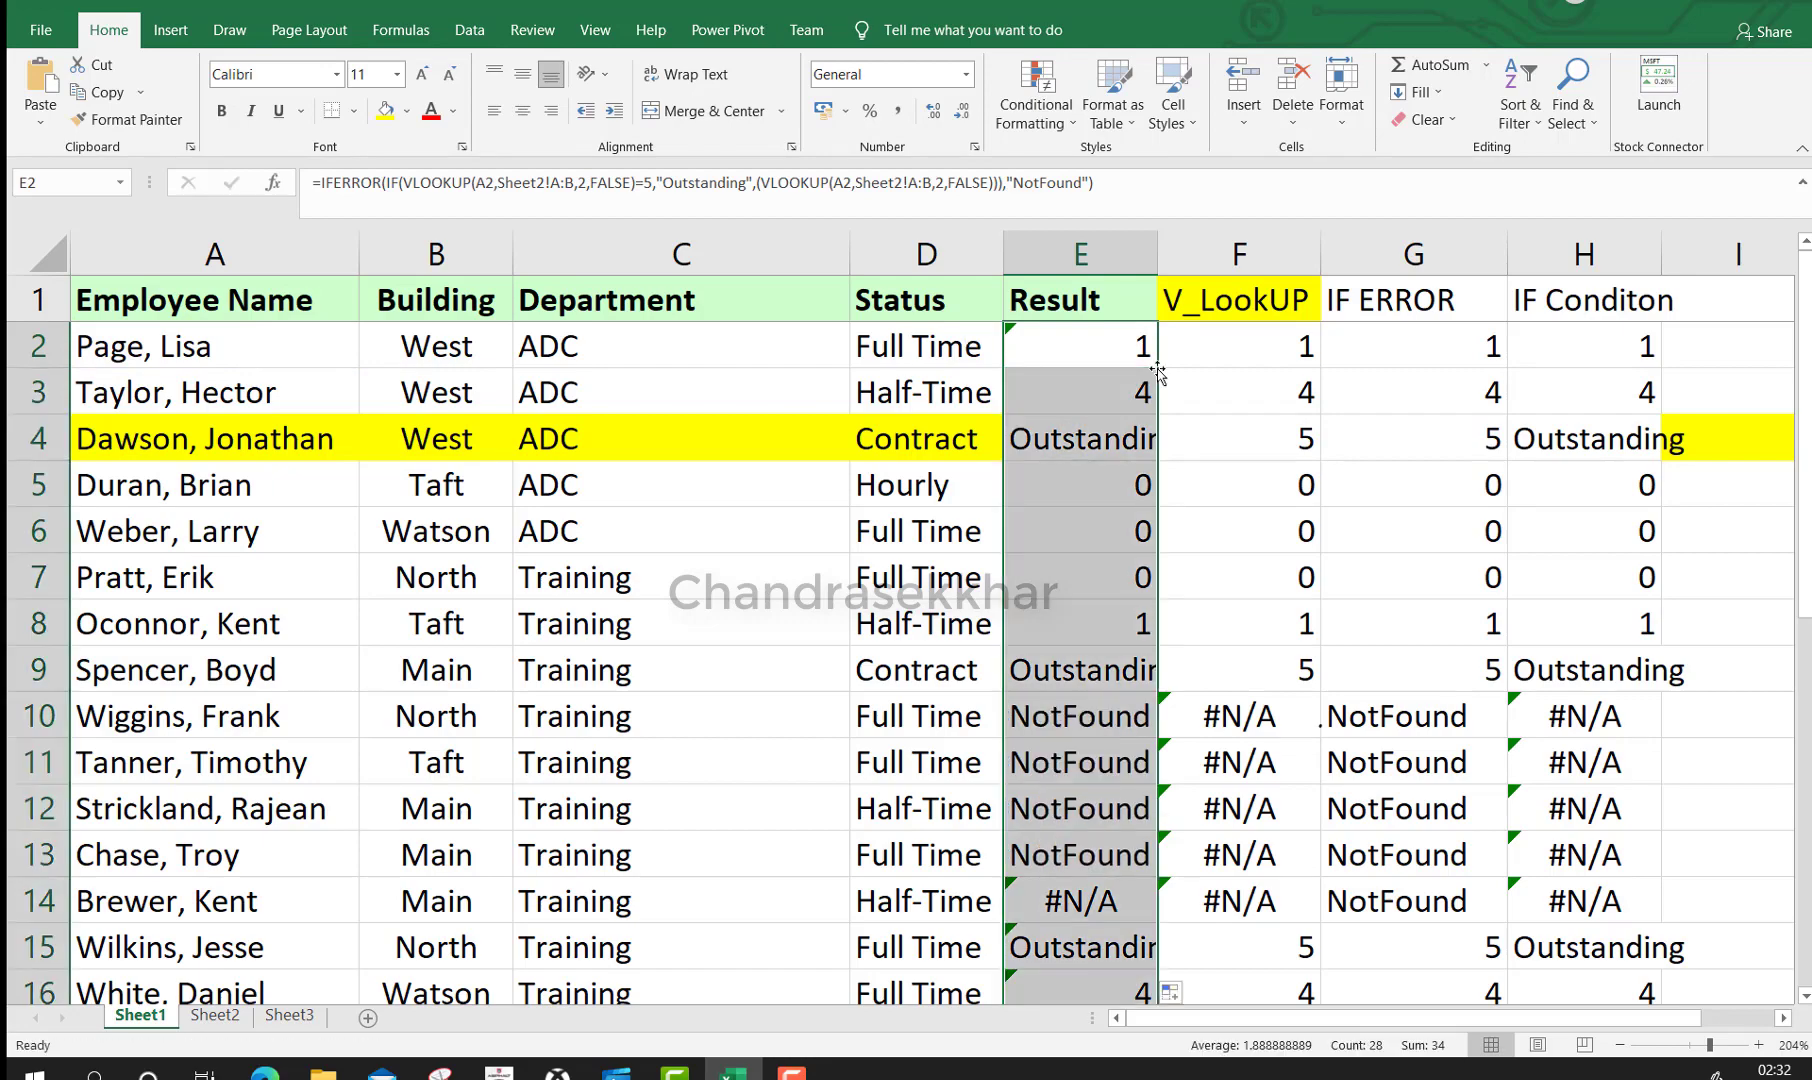
scroll(1107, 588, "down", 2)
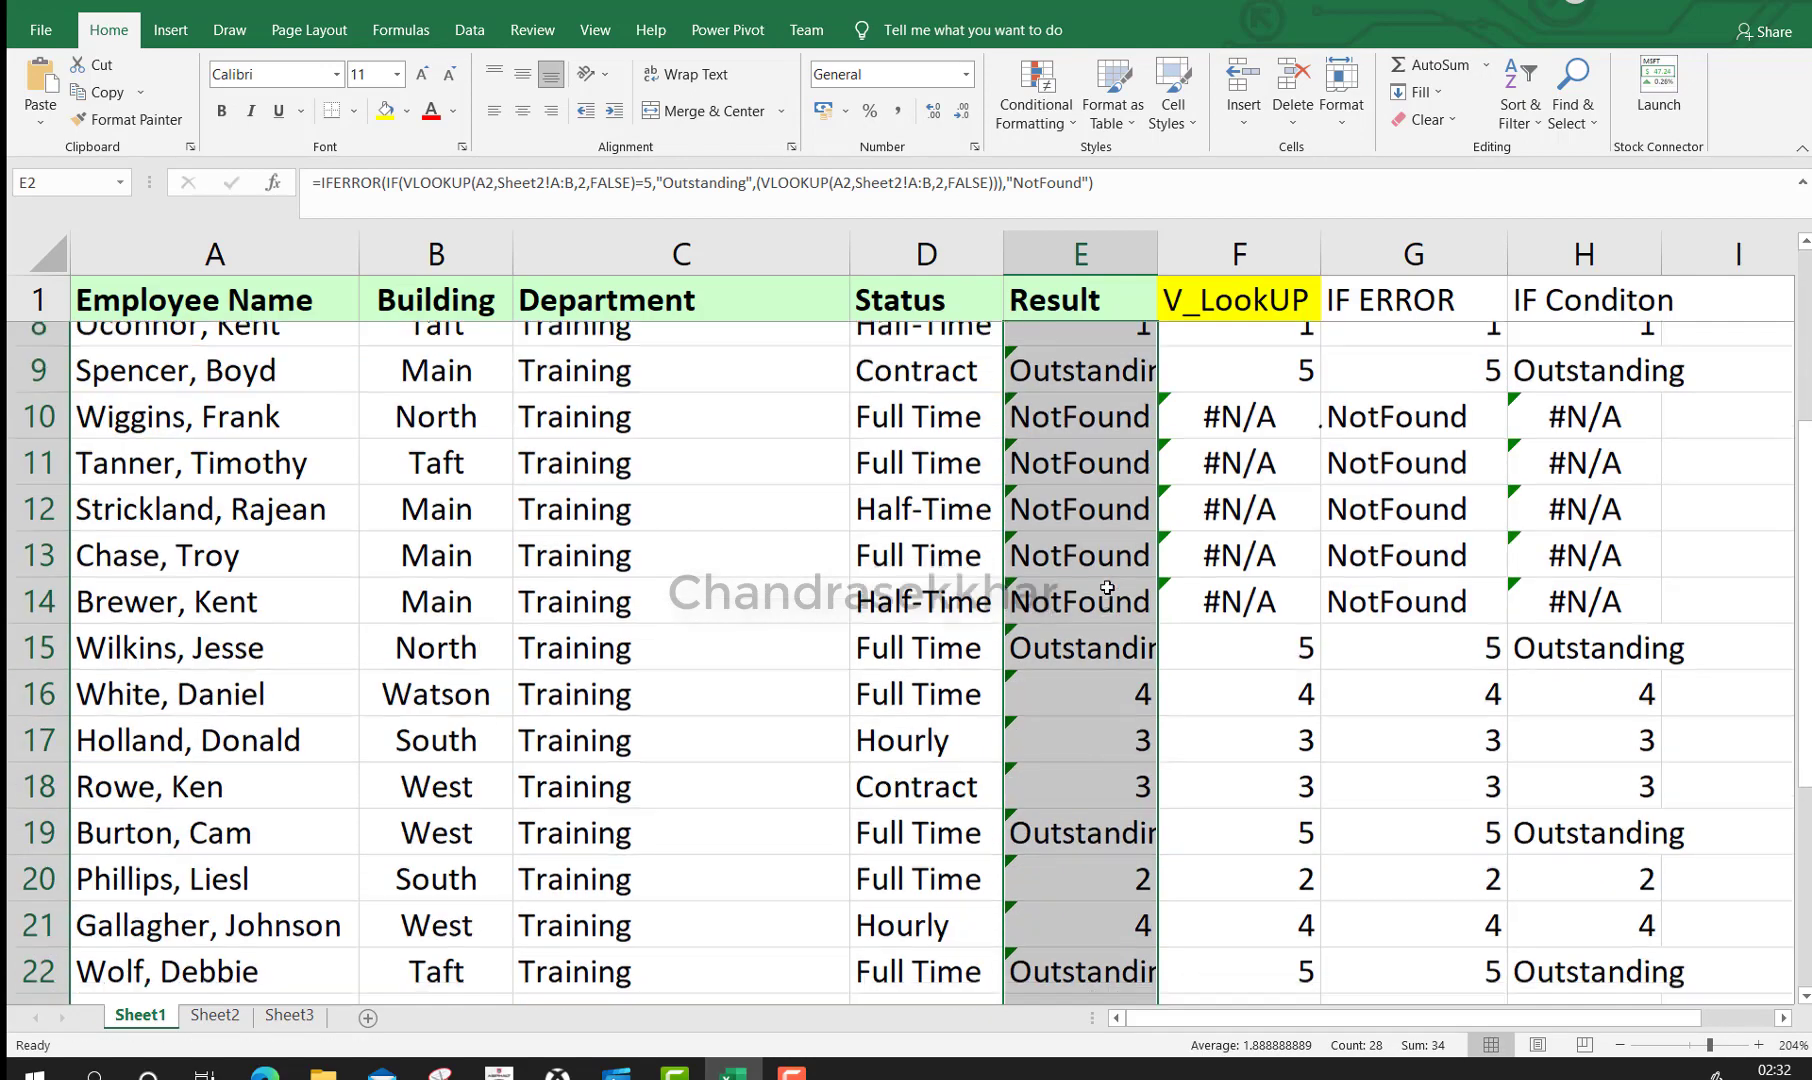
scroll(1107, 588, "down", 5)
scroll(1107, 588, "up", 7)
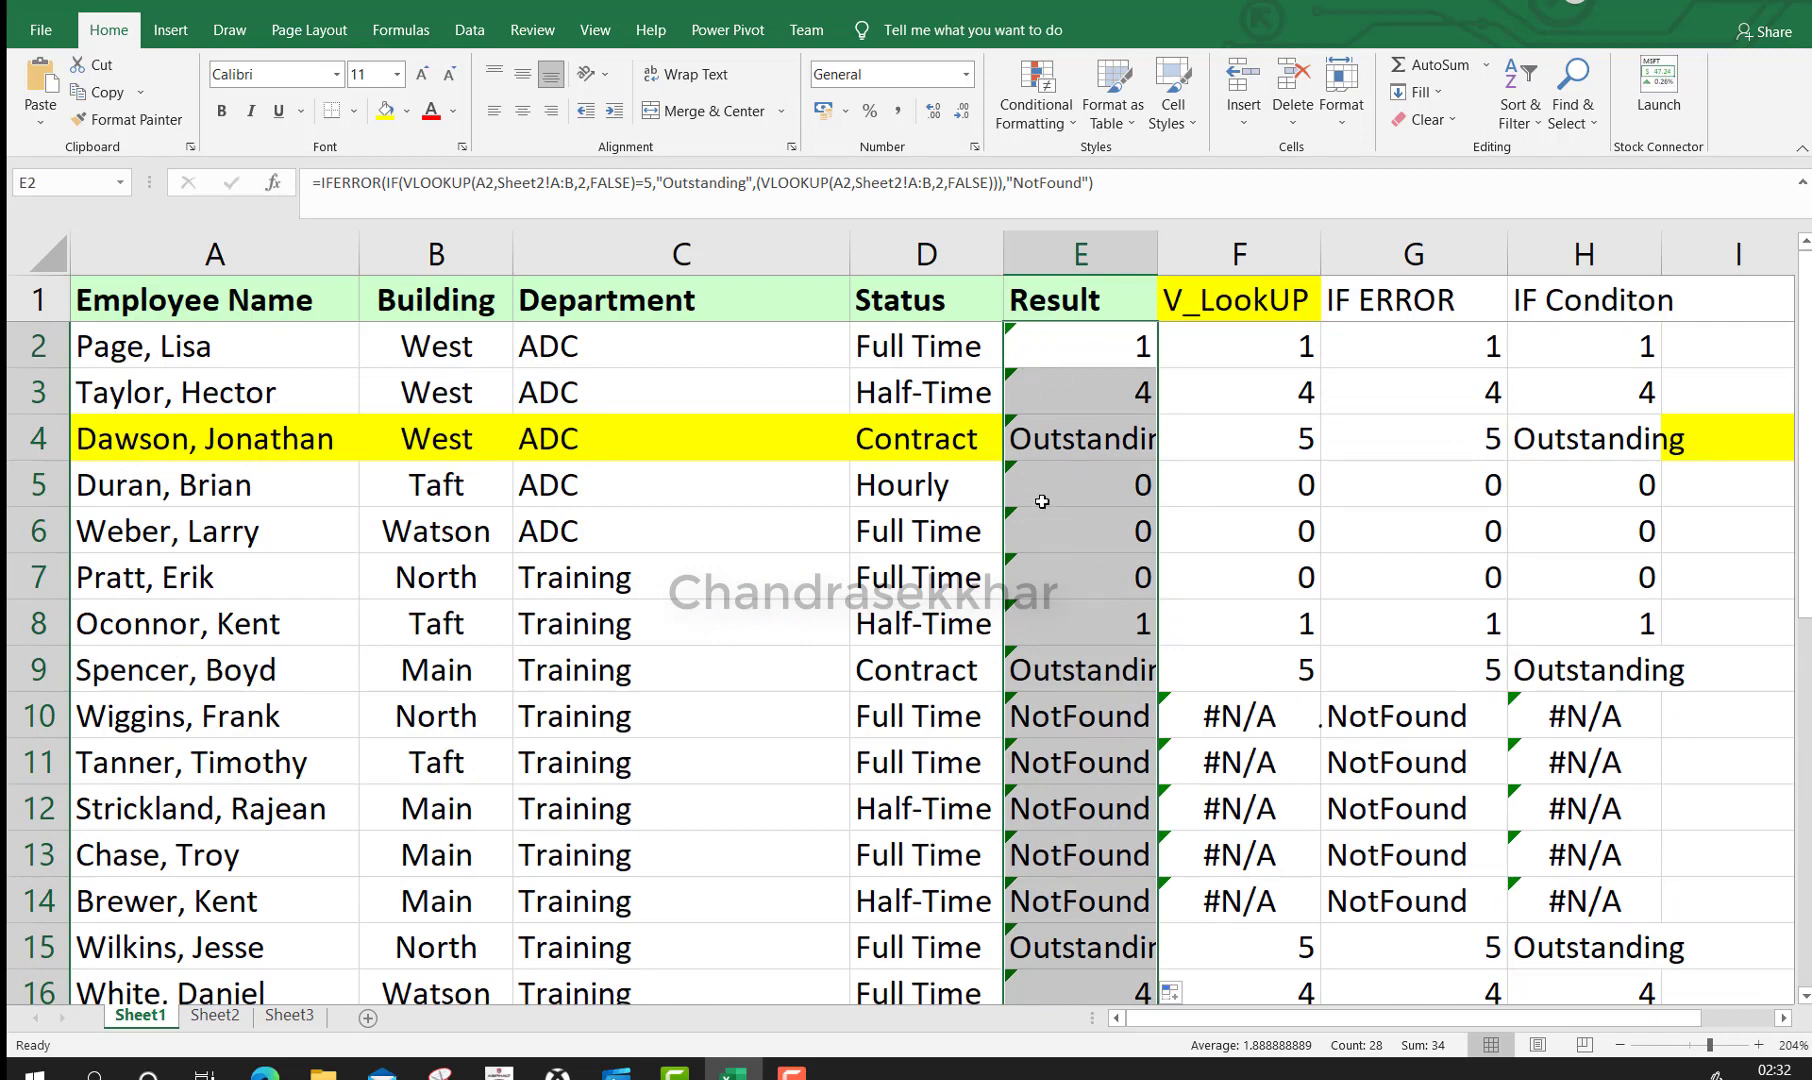
Reselect the Result formulas from E2 down, ignore their unprotected-formula errors and look over the cleared column
left_click(1030, 622)
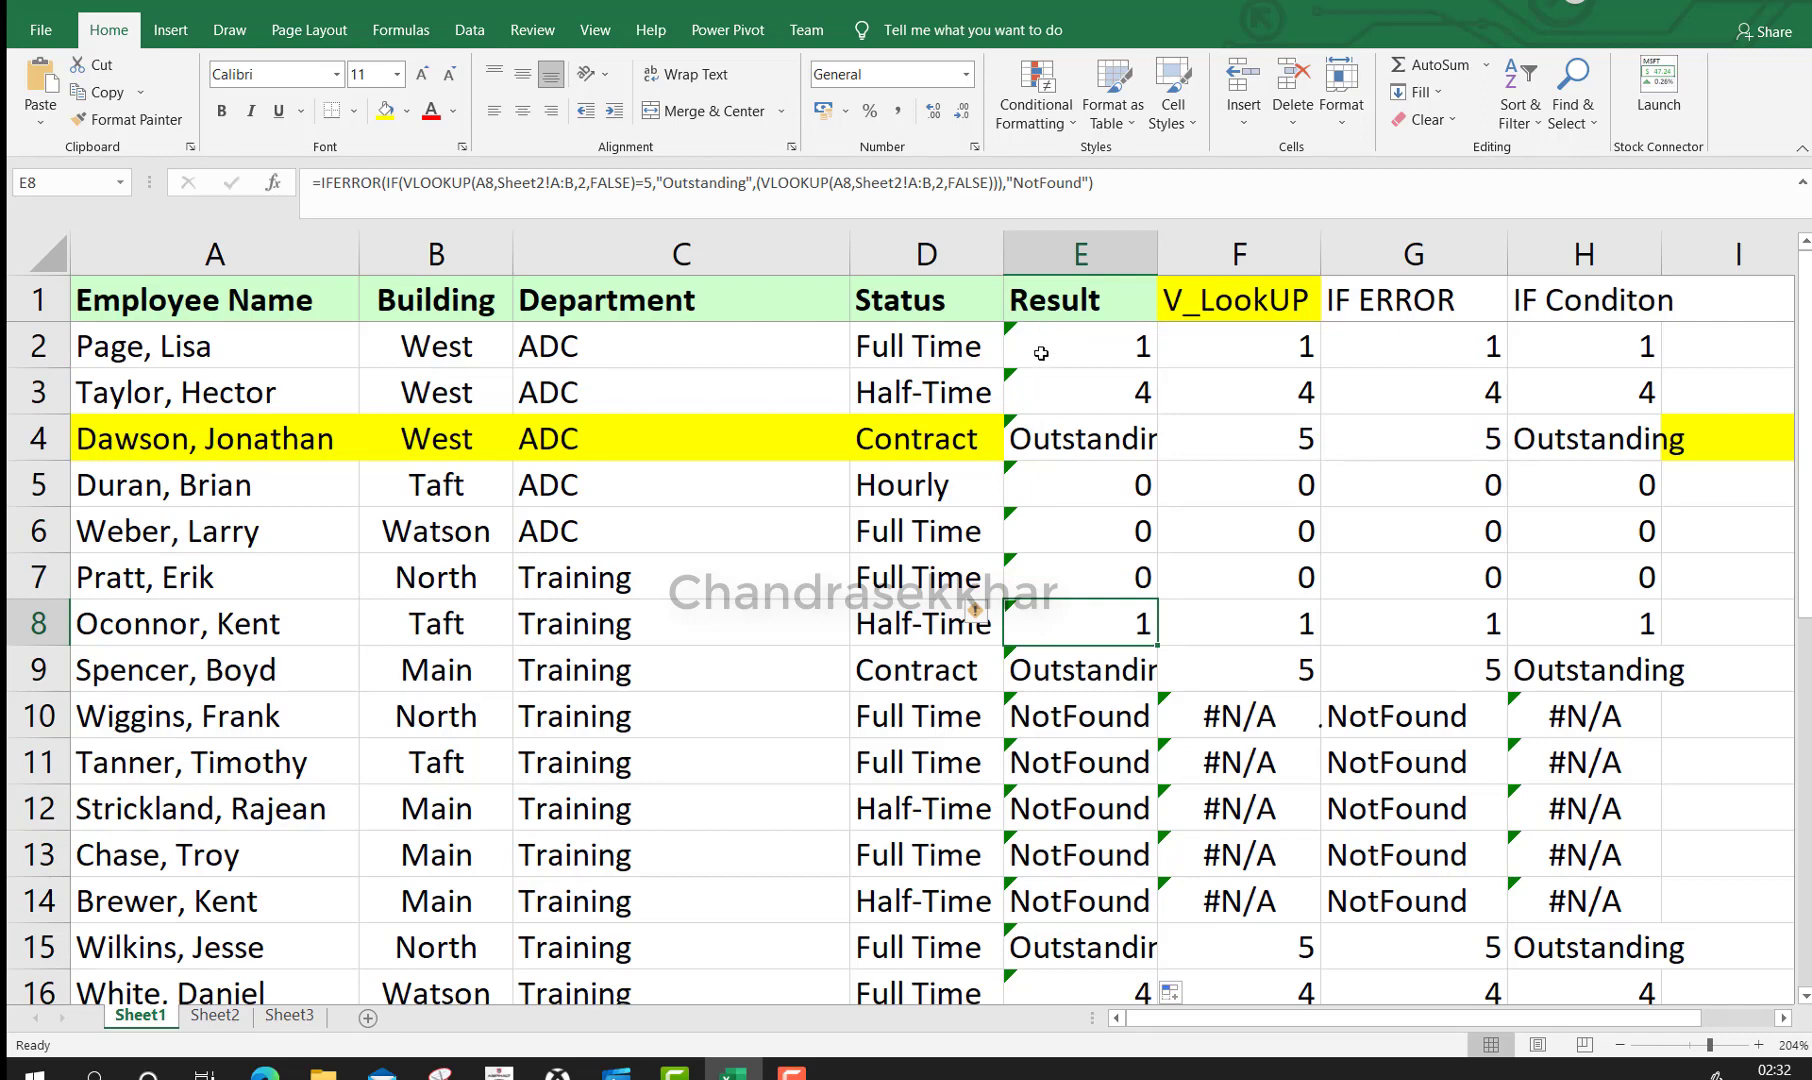
left_click_drag(1042, 358, 1056, 735)
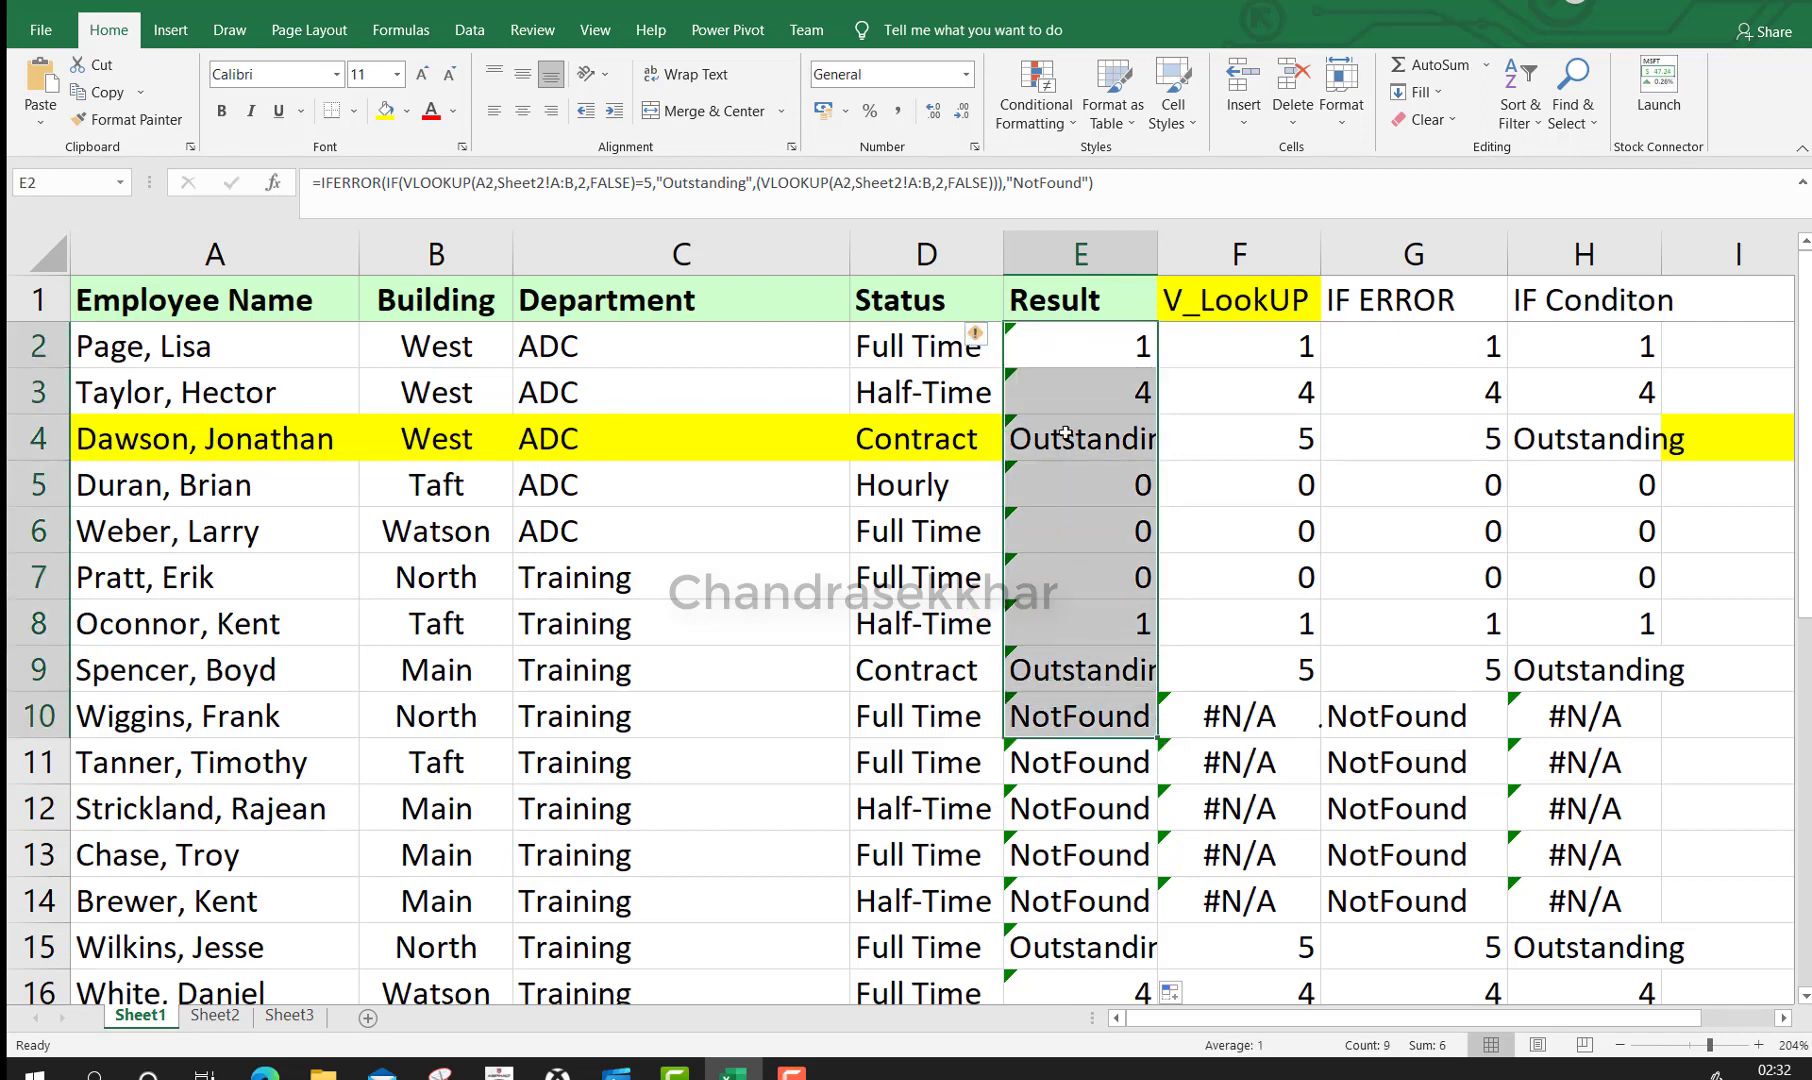
double_click(1157, 738)
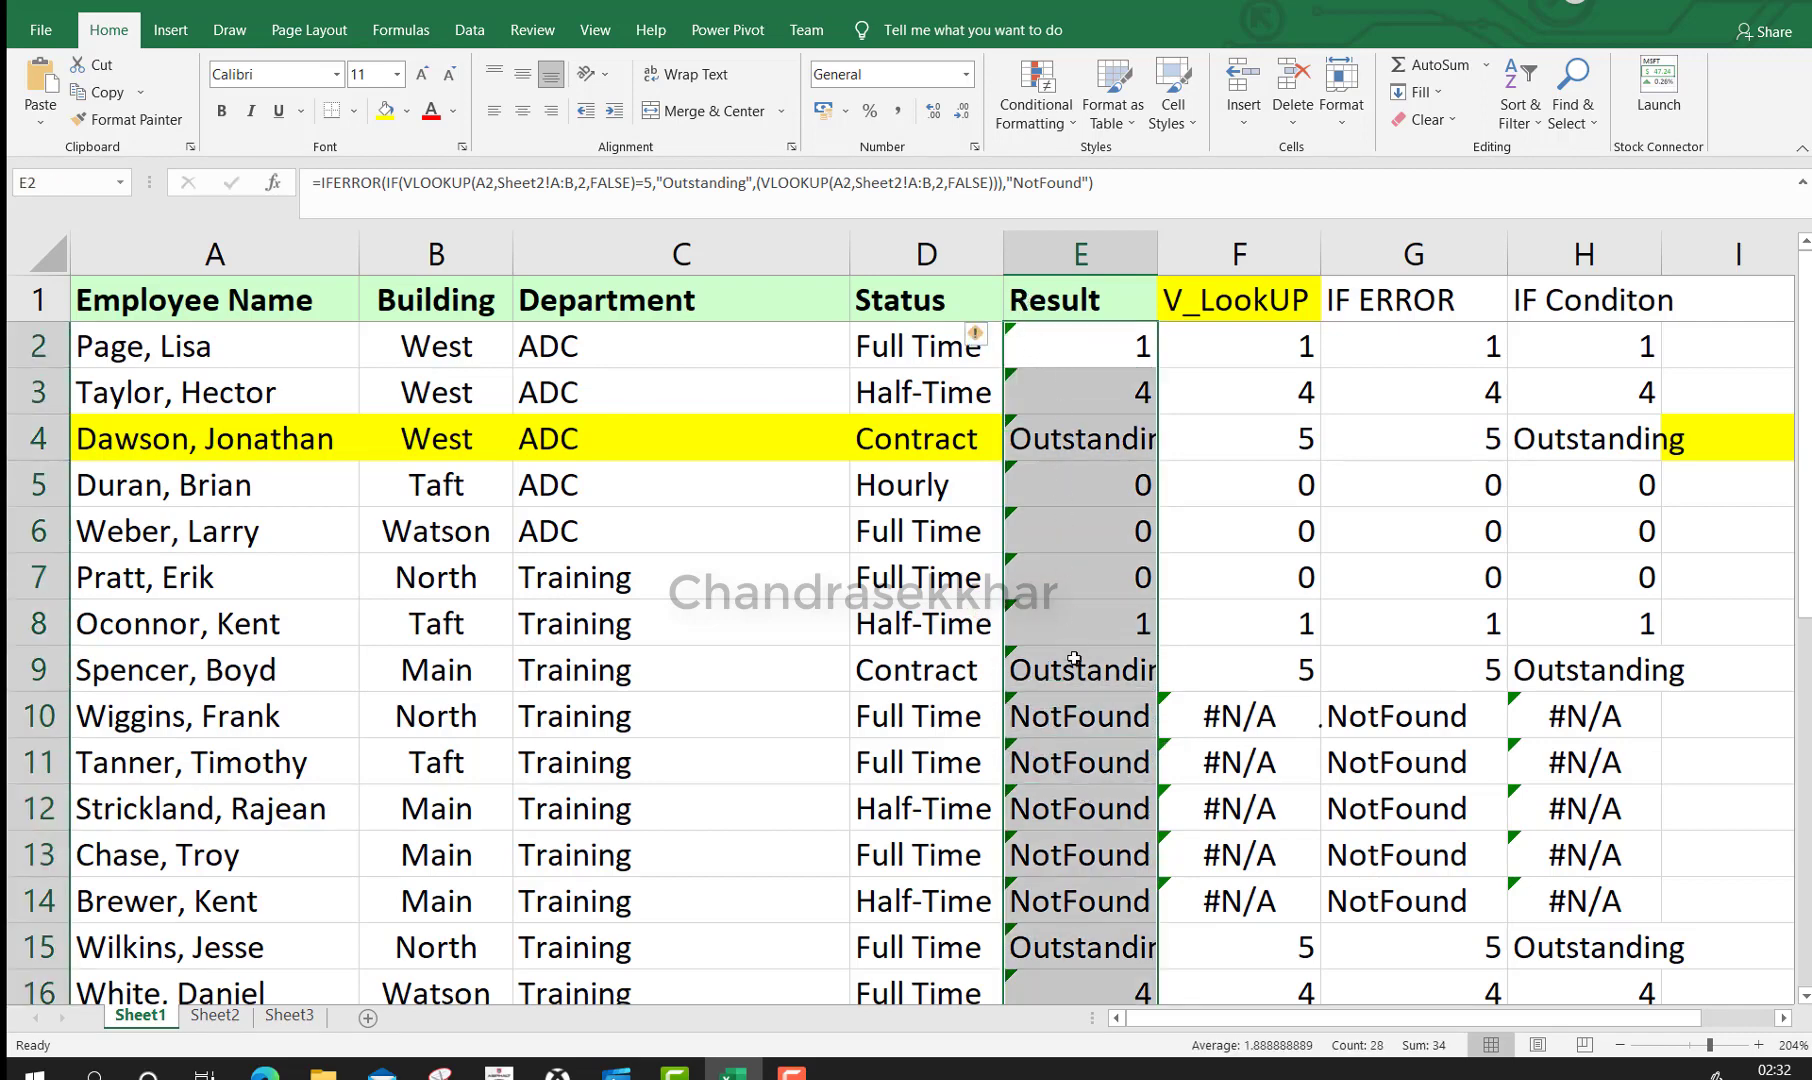
left_click(978, 338)
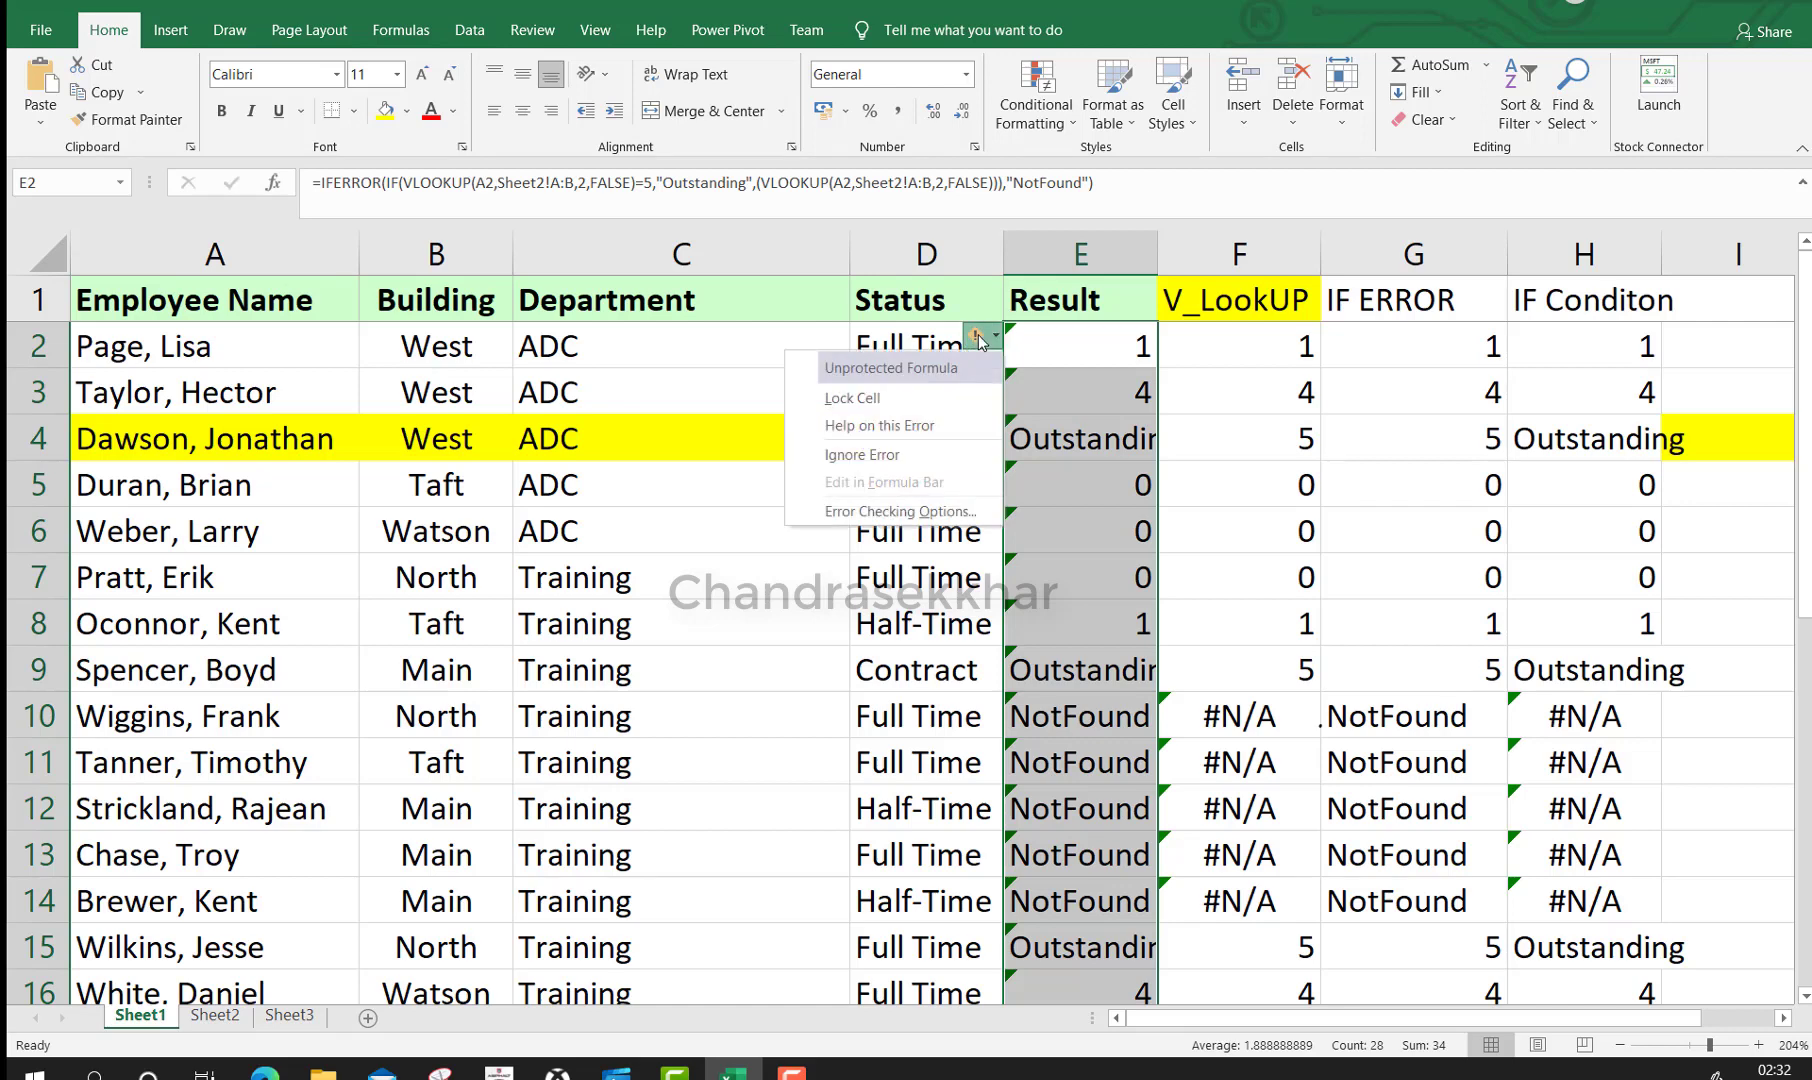
left_click(870, 455)
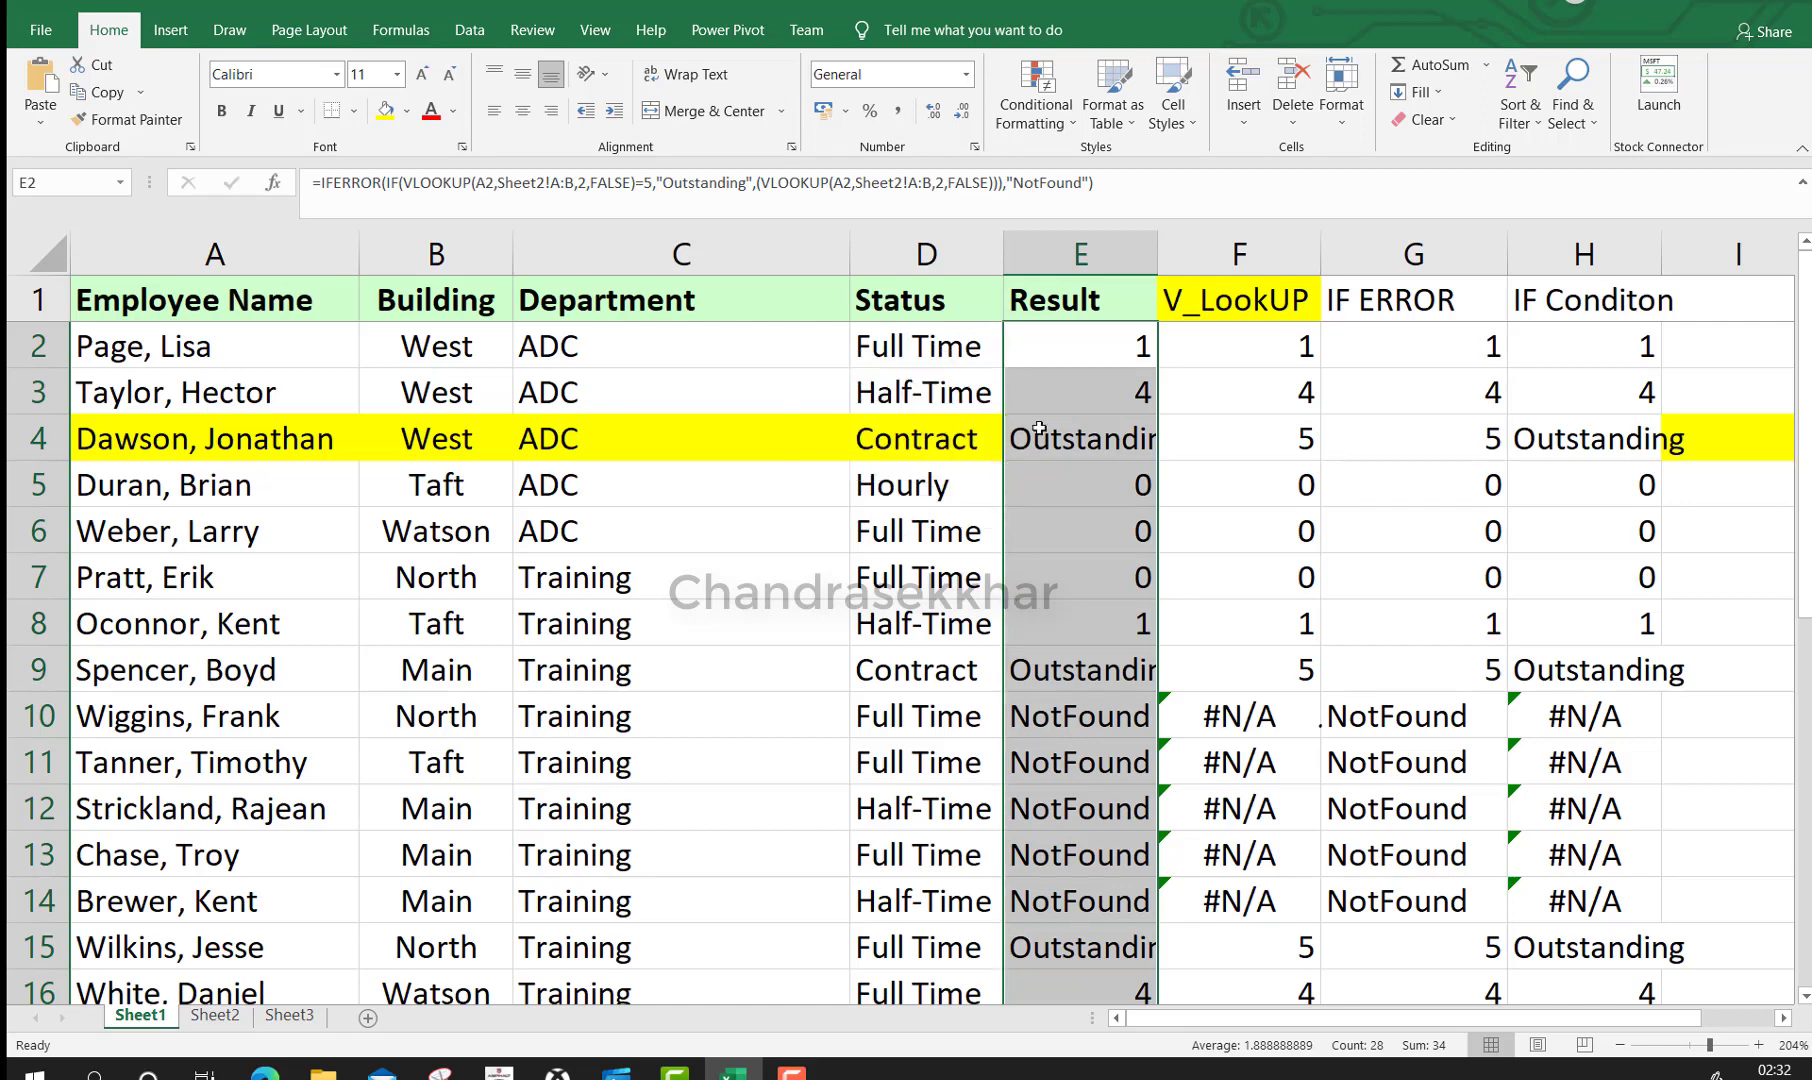
left_click(1073, 388)
scroll(1073, 605, "down", 4)
scroll(1073, 605, "up", 4)
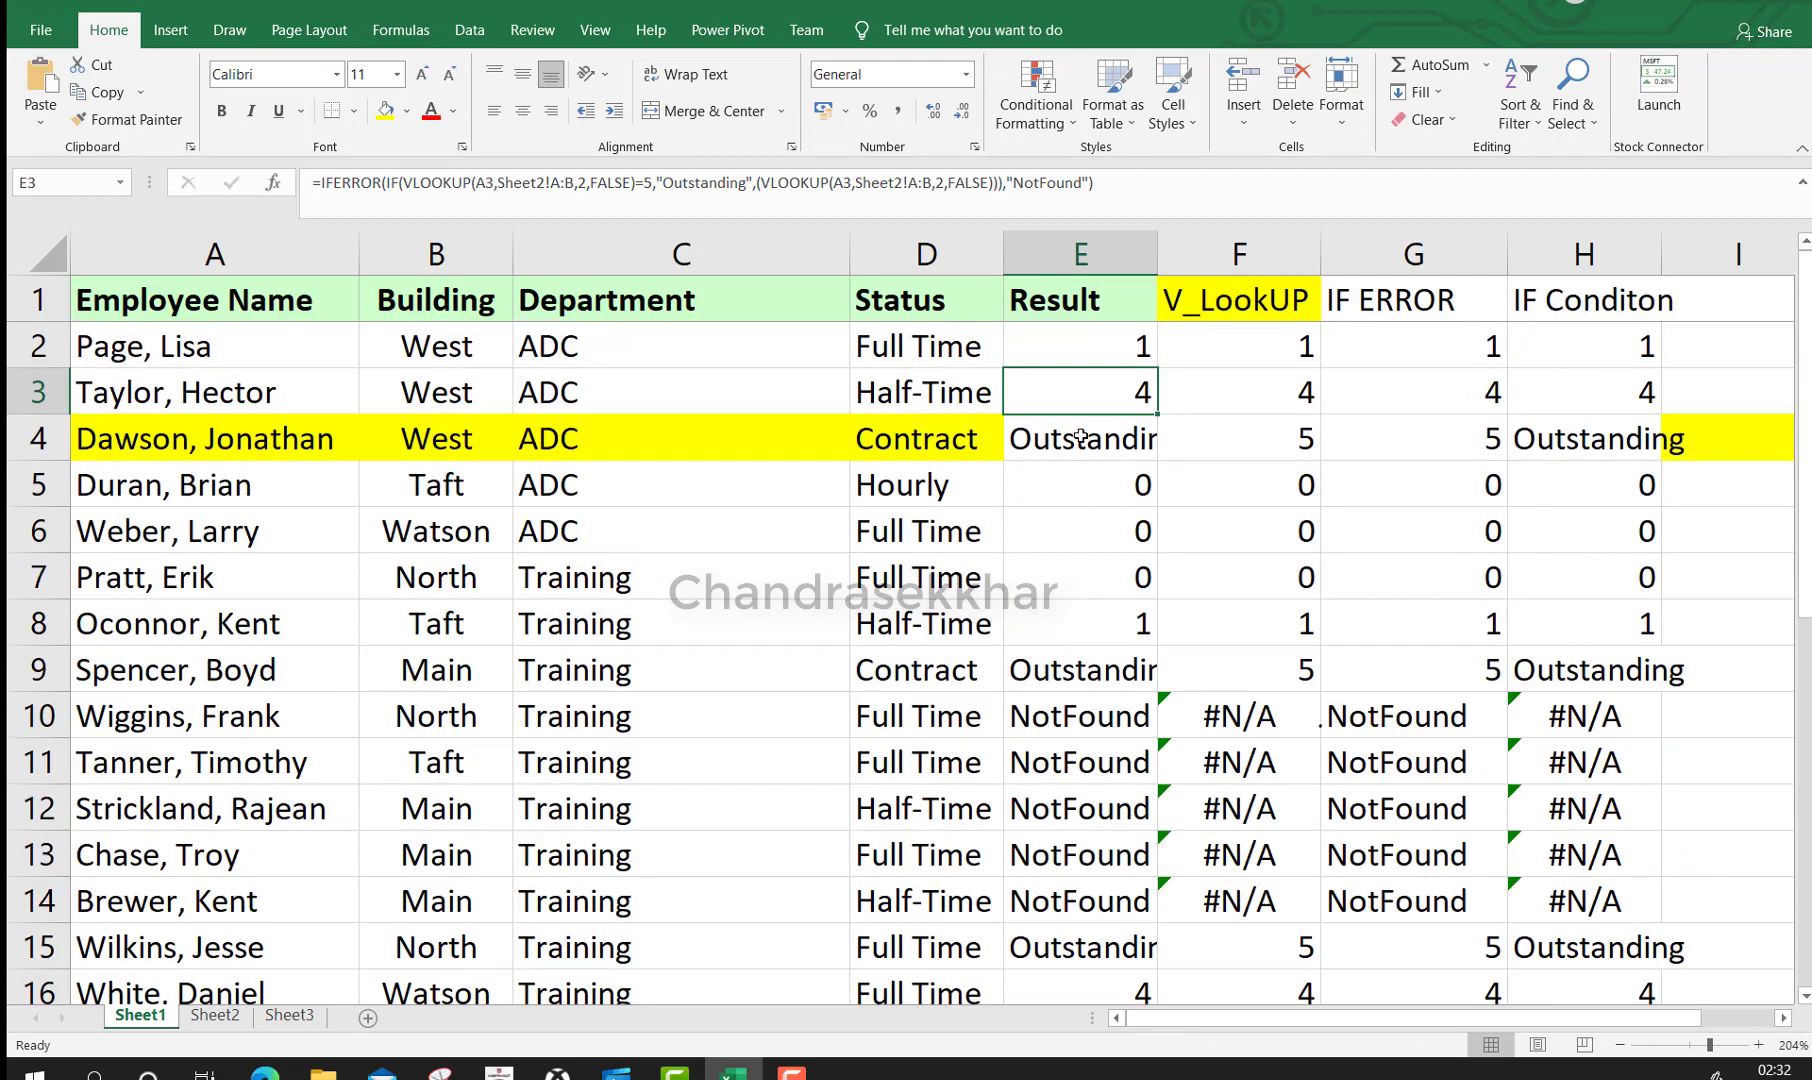
Copy the complete IFERROR formula from E3 and switch to Microsoft Whiteboard to place it on the canvas
left_click_drag(1096, 185, 267, 194)
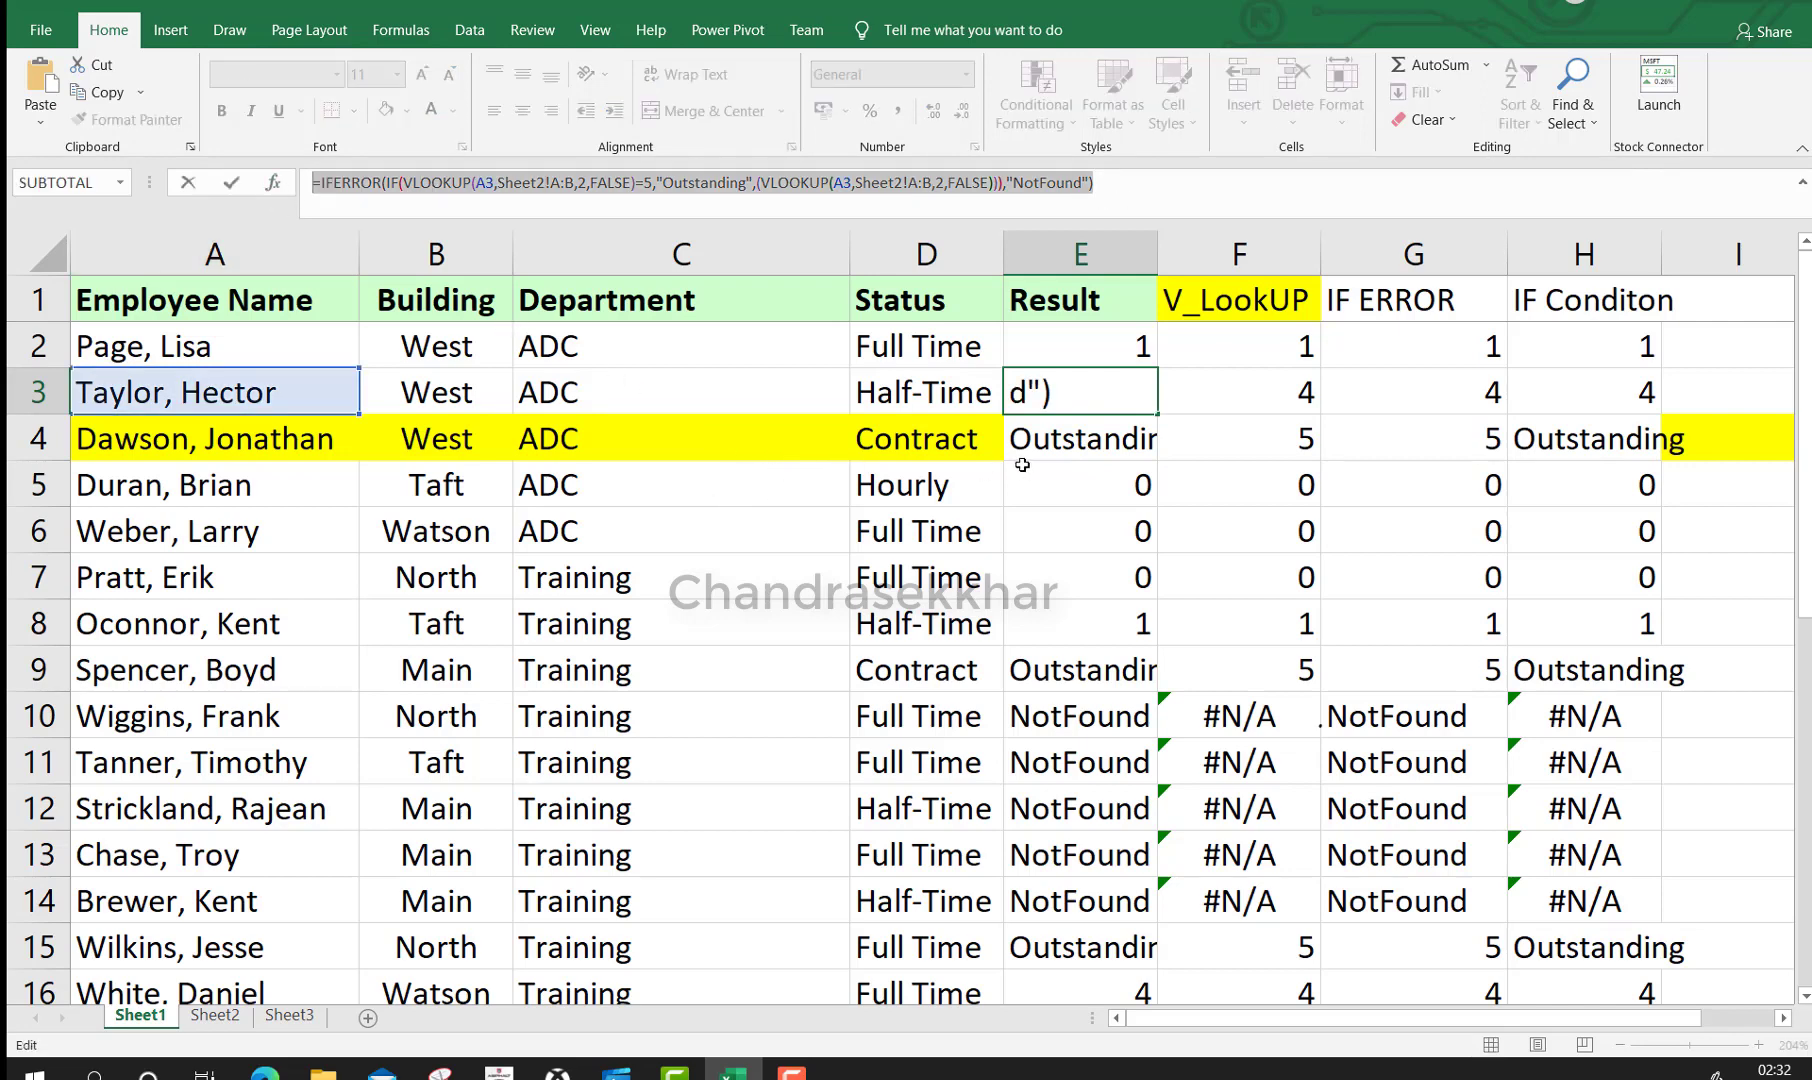
key("Escape")
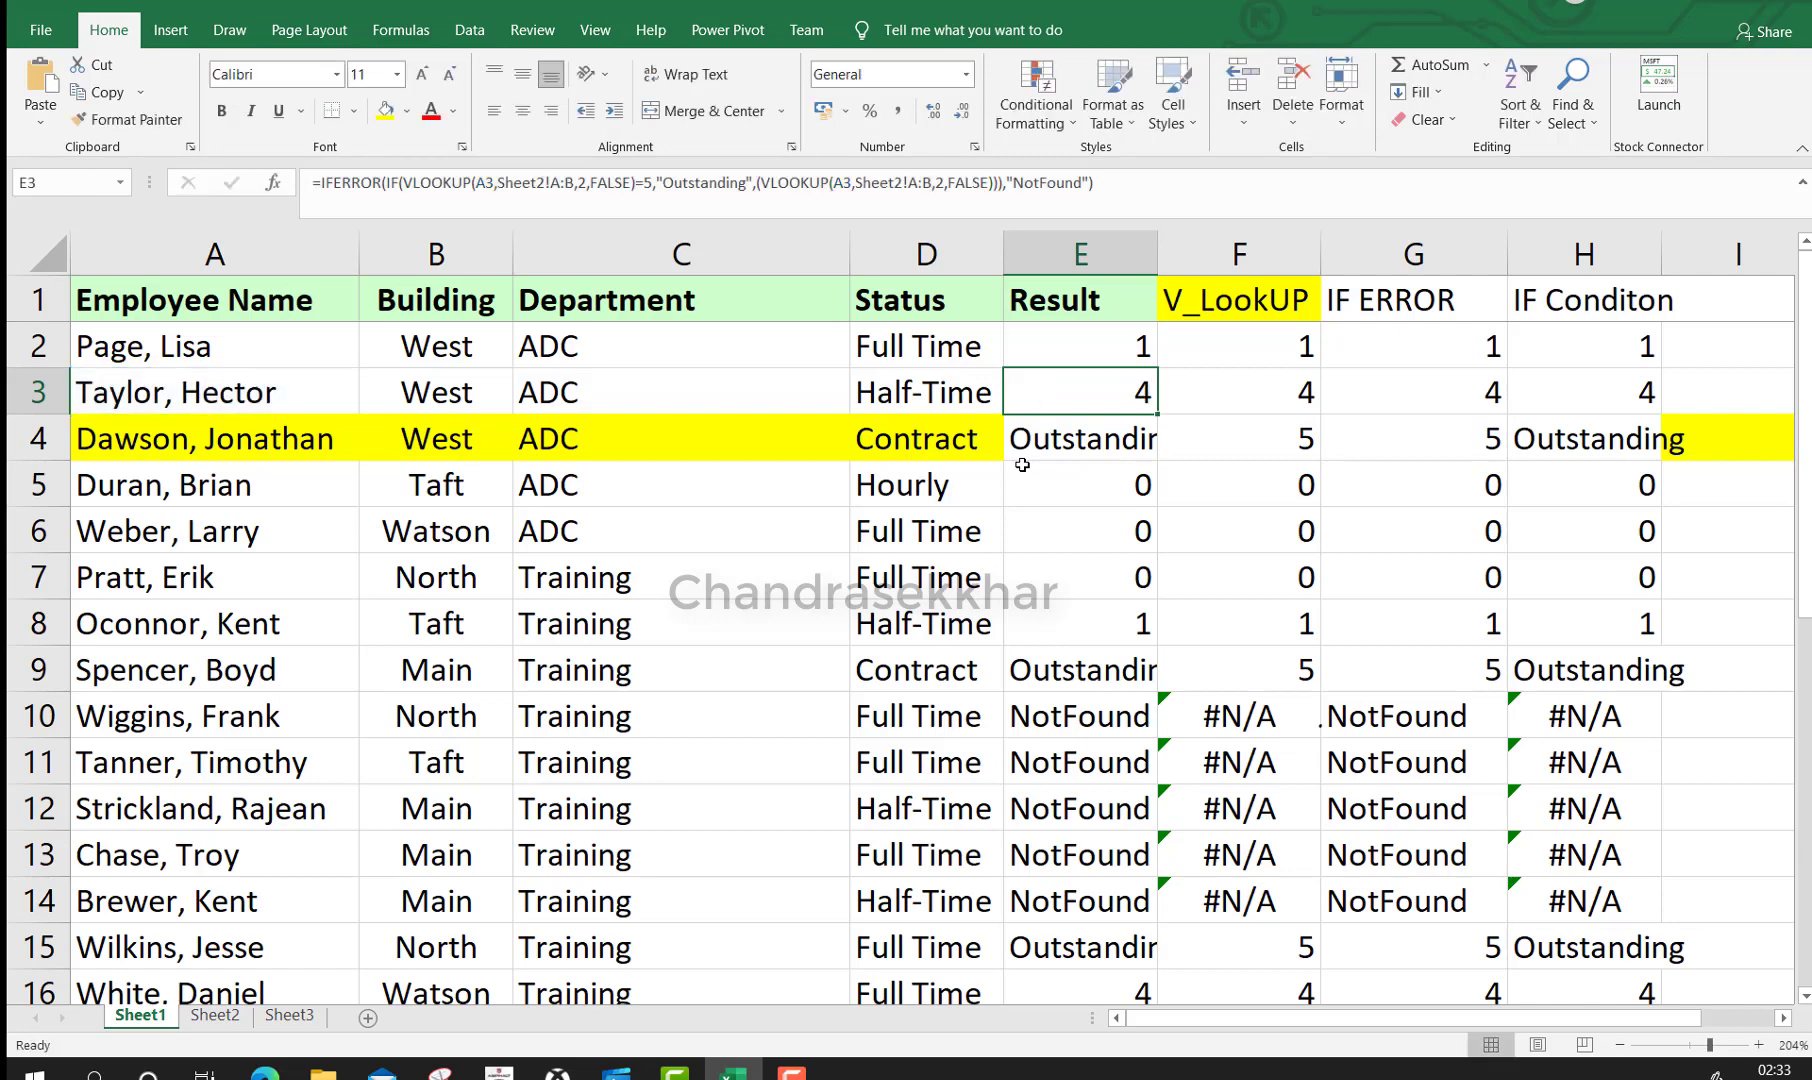
left_click(1716, 1074)
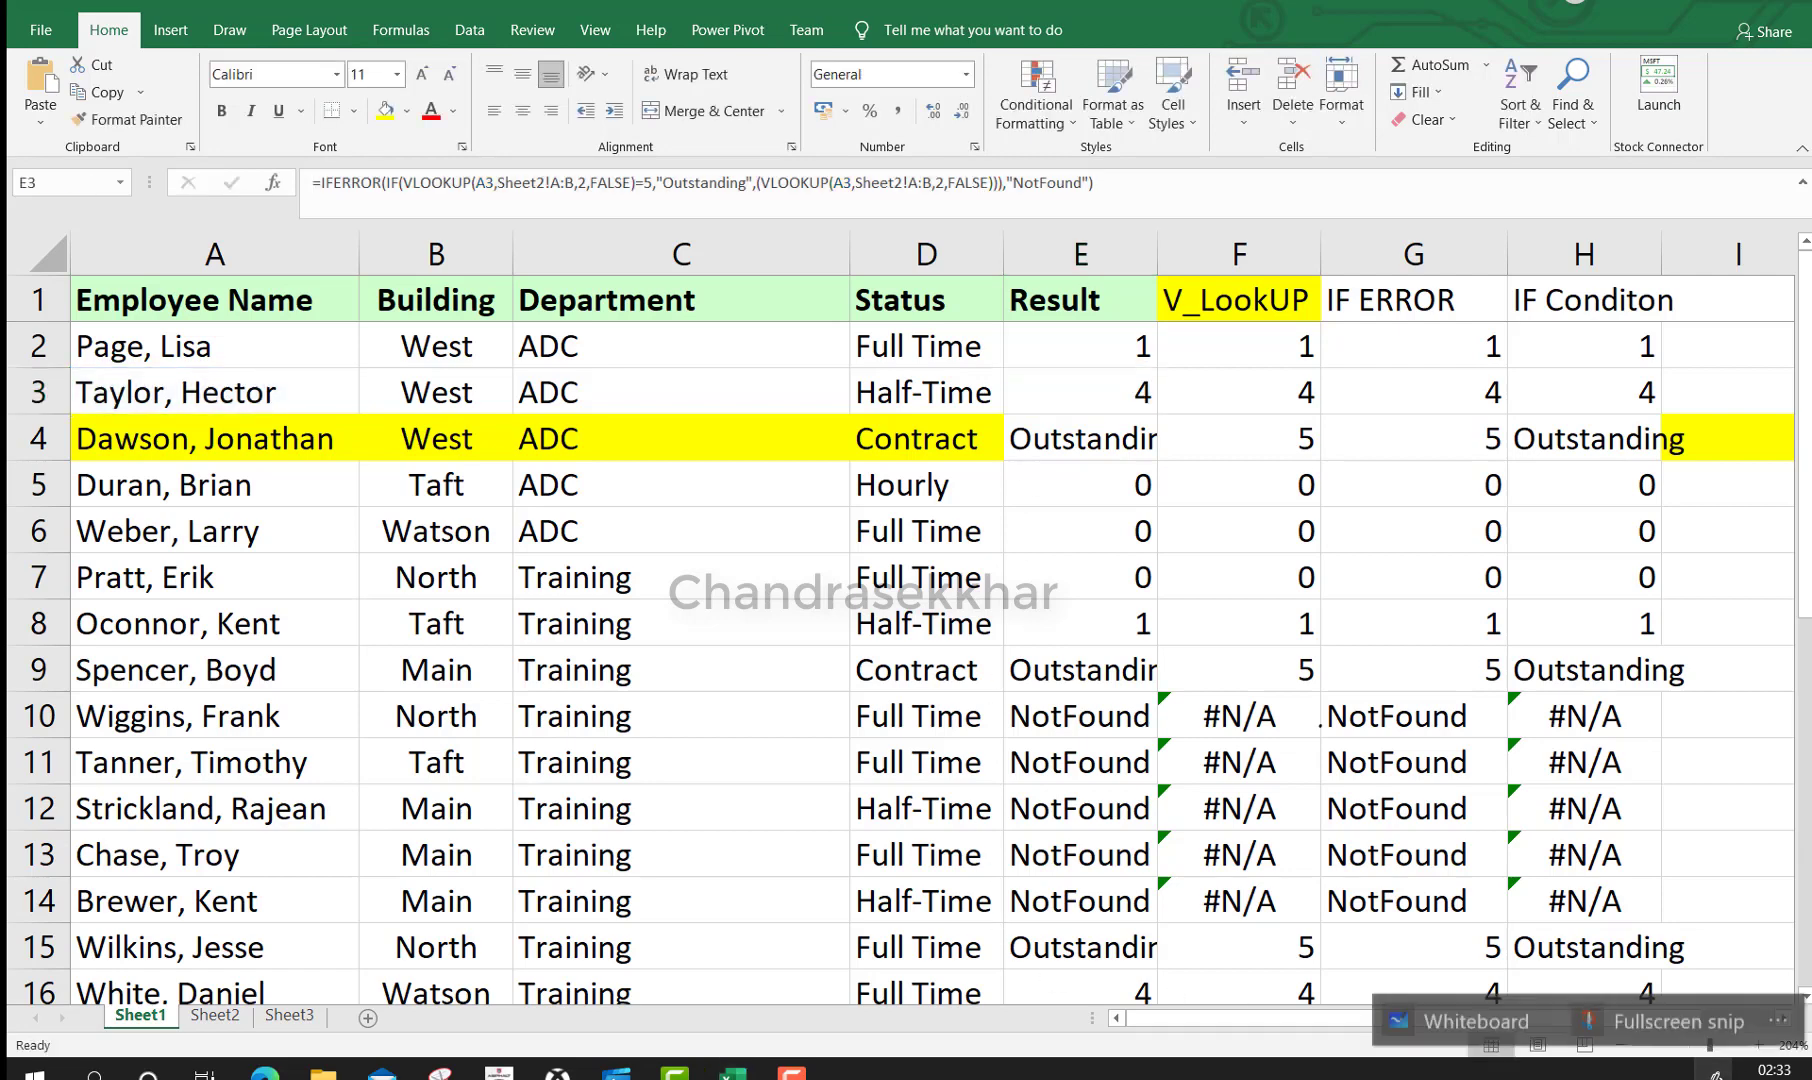
left_click(1476, 1022)
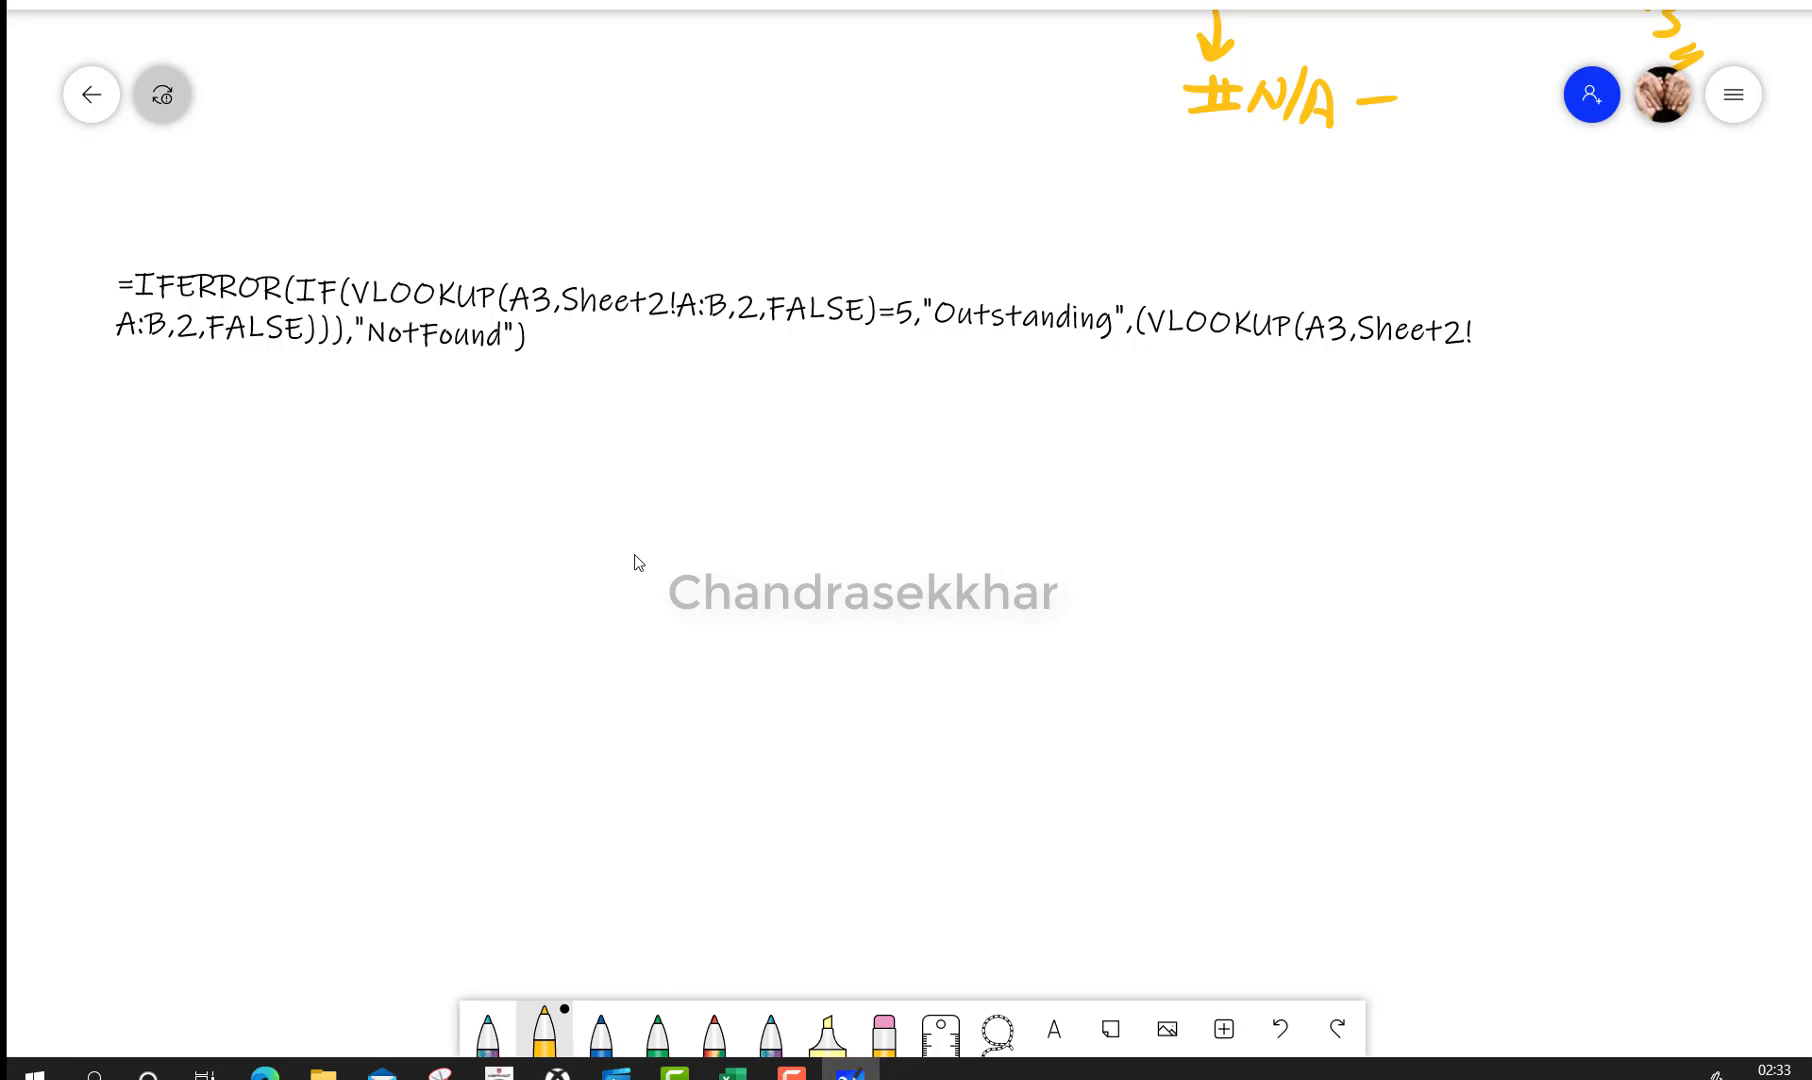
Underline the first VLOOKUP in the whiteboard formula and label it R1 beneath
left_click_drag(358, 309, 874, 340)
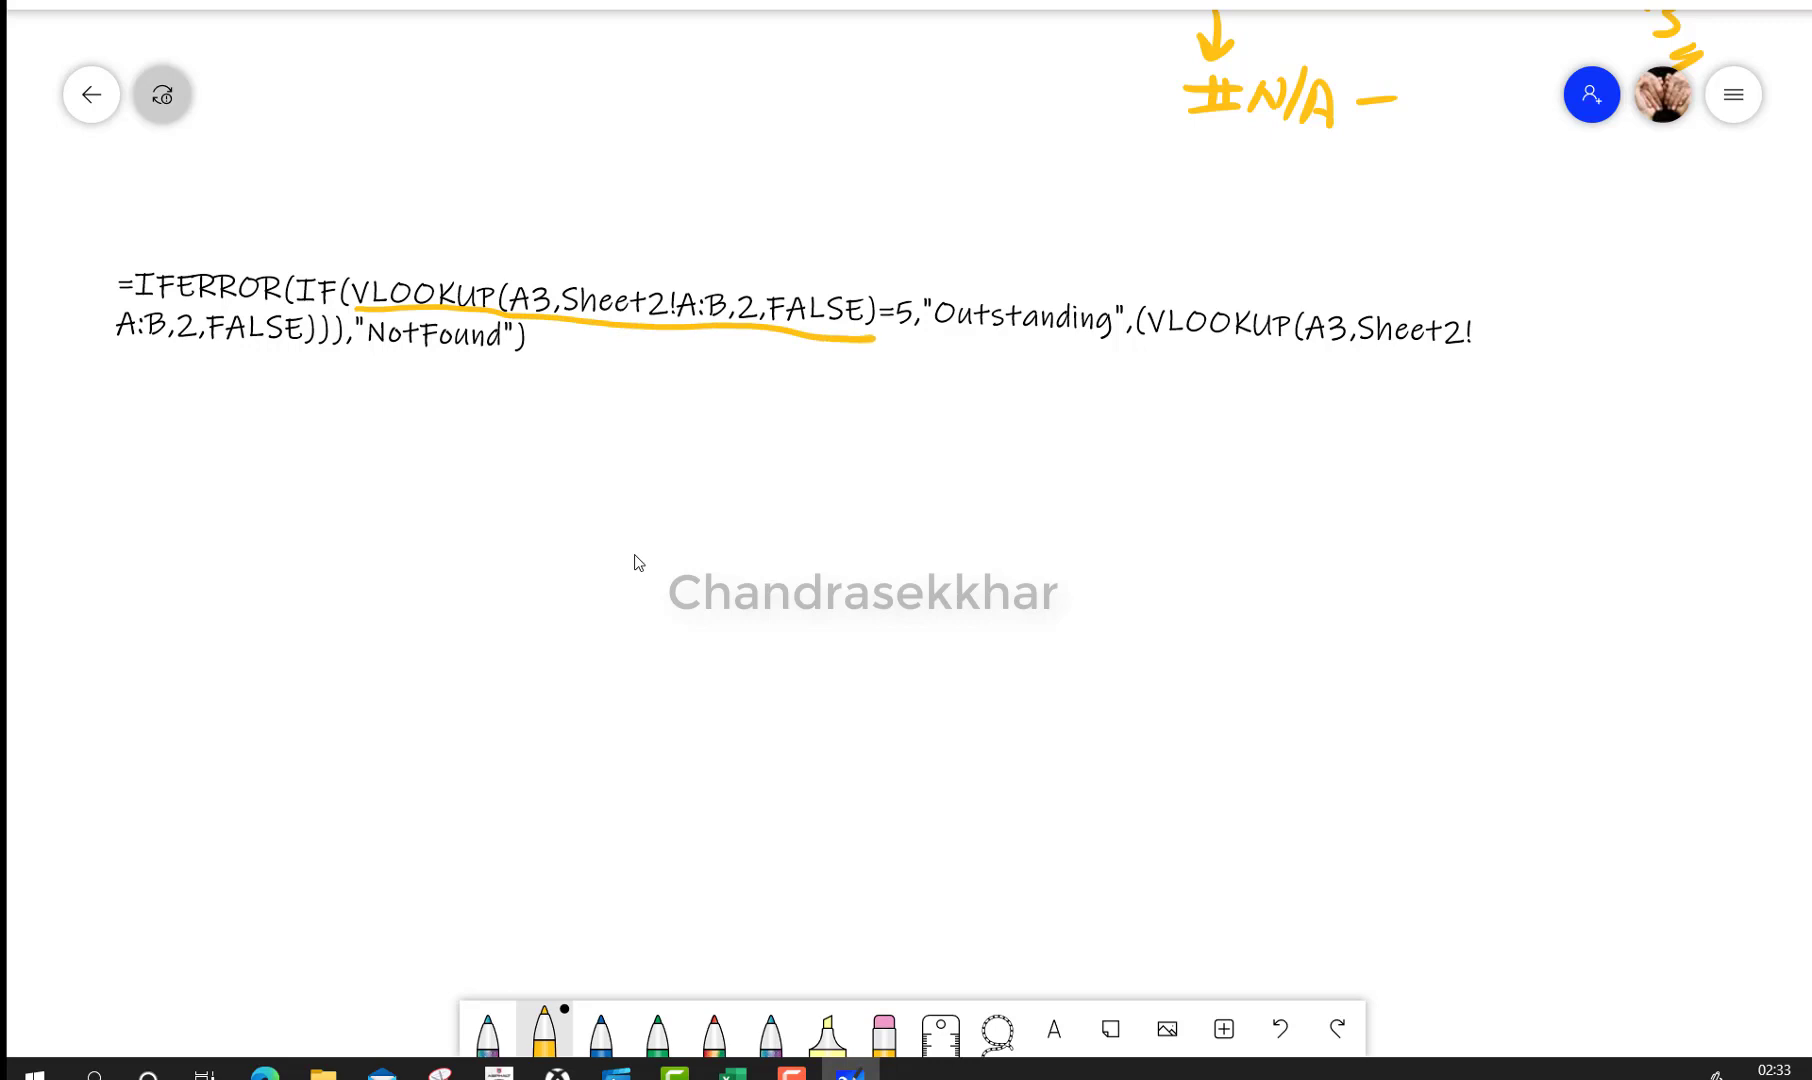
left_click_drag(765, 336, 747, 463)
left_click_drag(747, 402, 782, 468)
left_click_drag(806, 452, 806, 479)
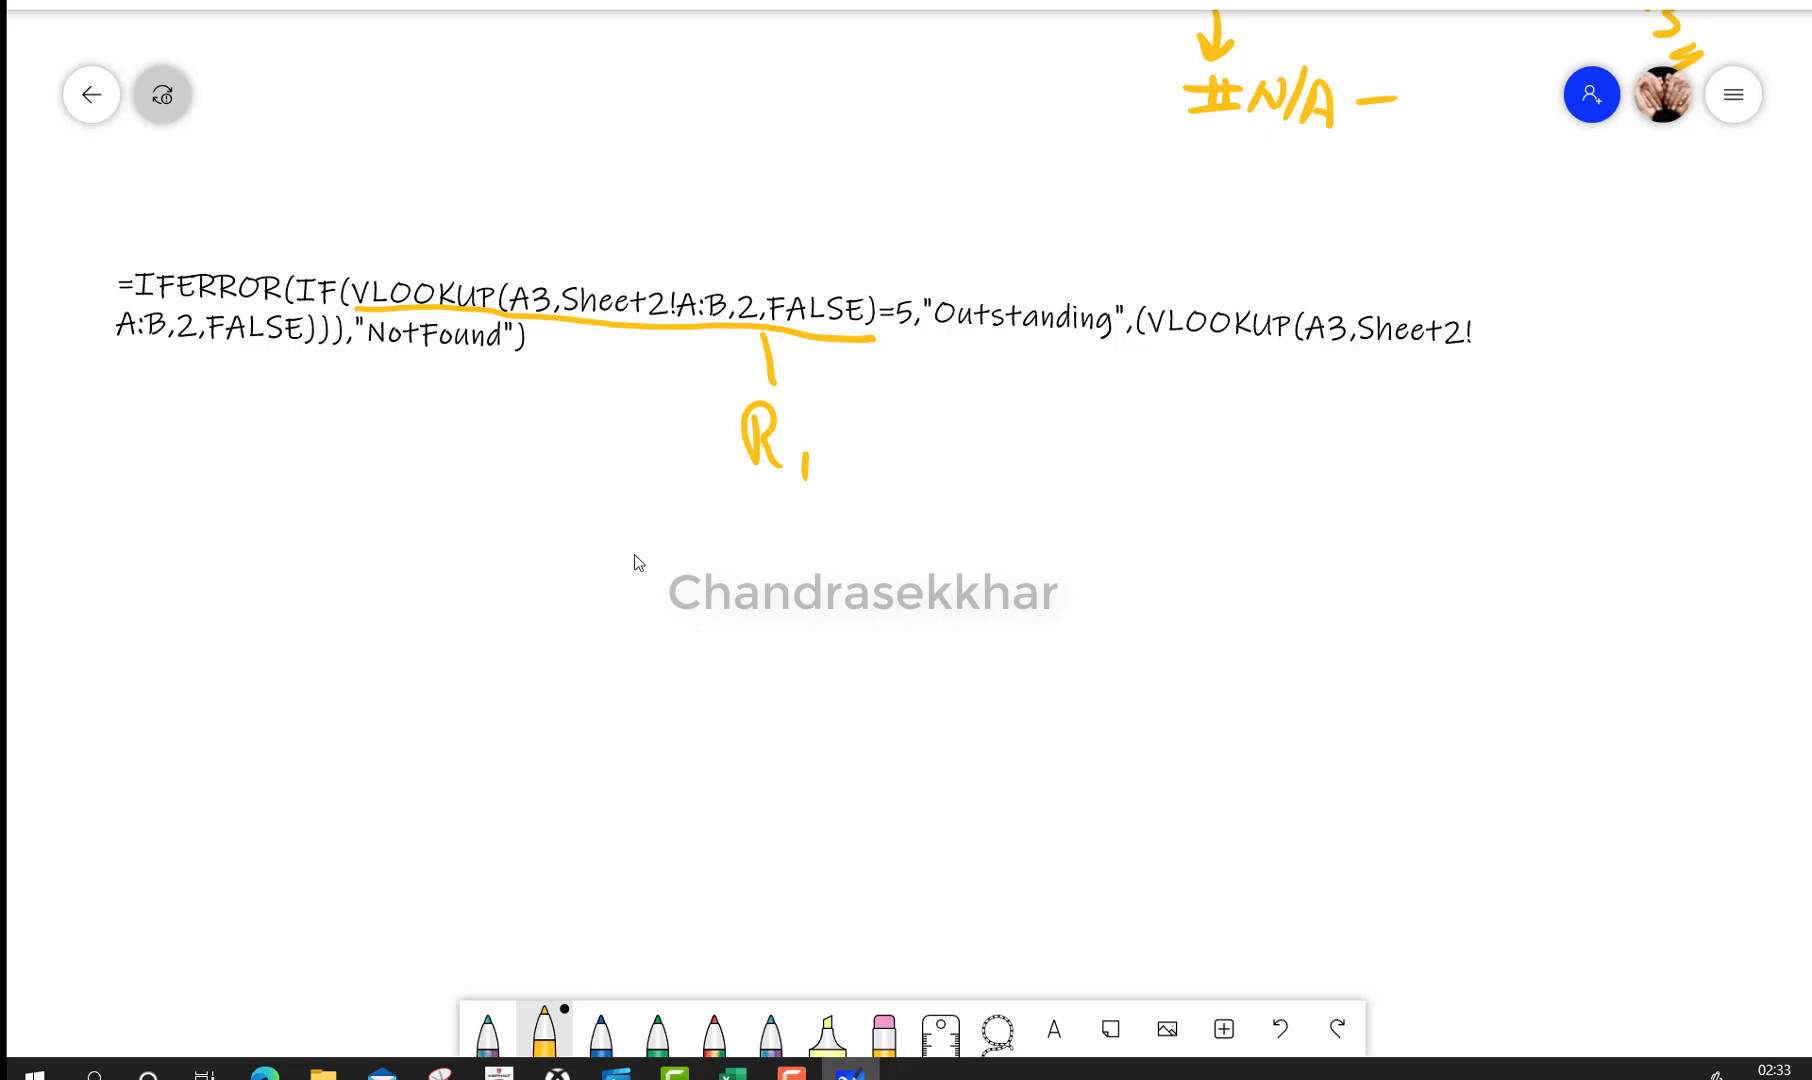
Underline "Outstanding" in the formula and write the label R2 beneath it
left_click_drag(932, 341, 1095, 349)
mouse_move(993, 374)
left_mouse_down()
mouse_move(996, 430)
mouse_move(1035, 432)
left_mouse_up()
left_click_drag(1045, 415, 1105, 466)
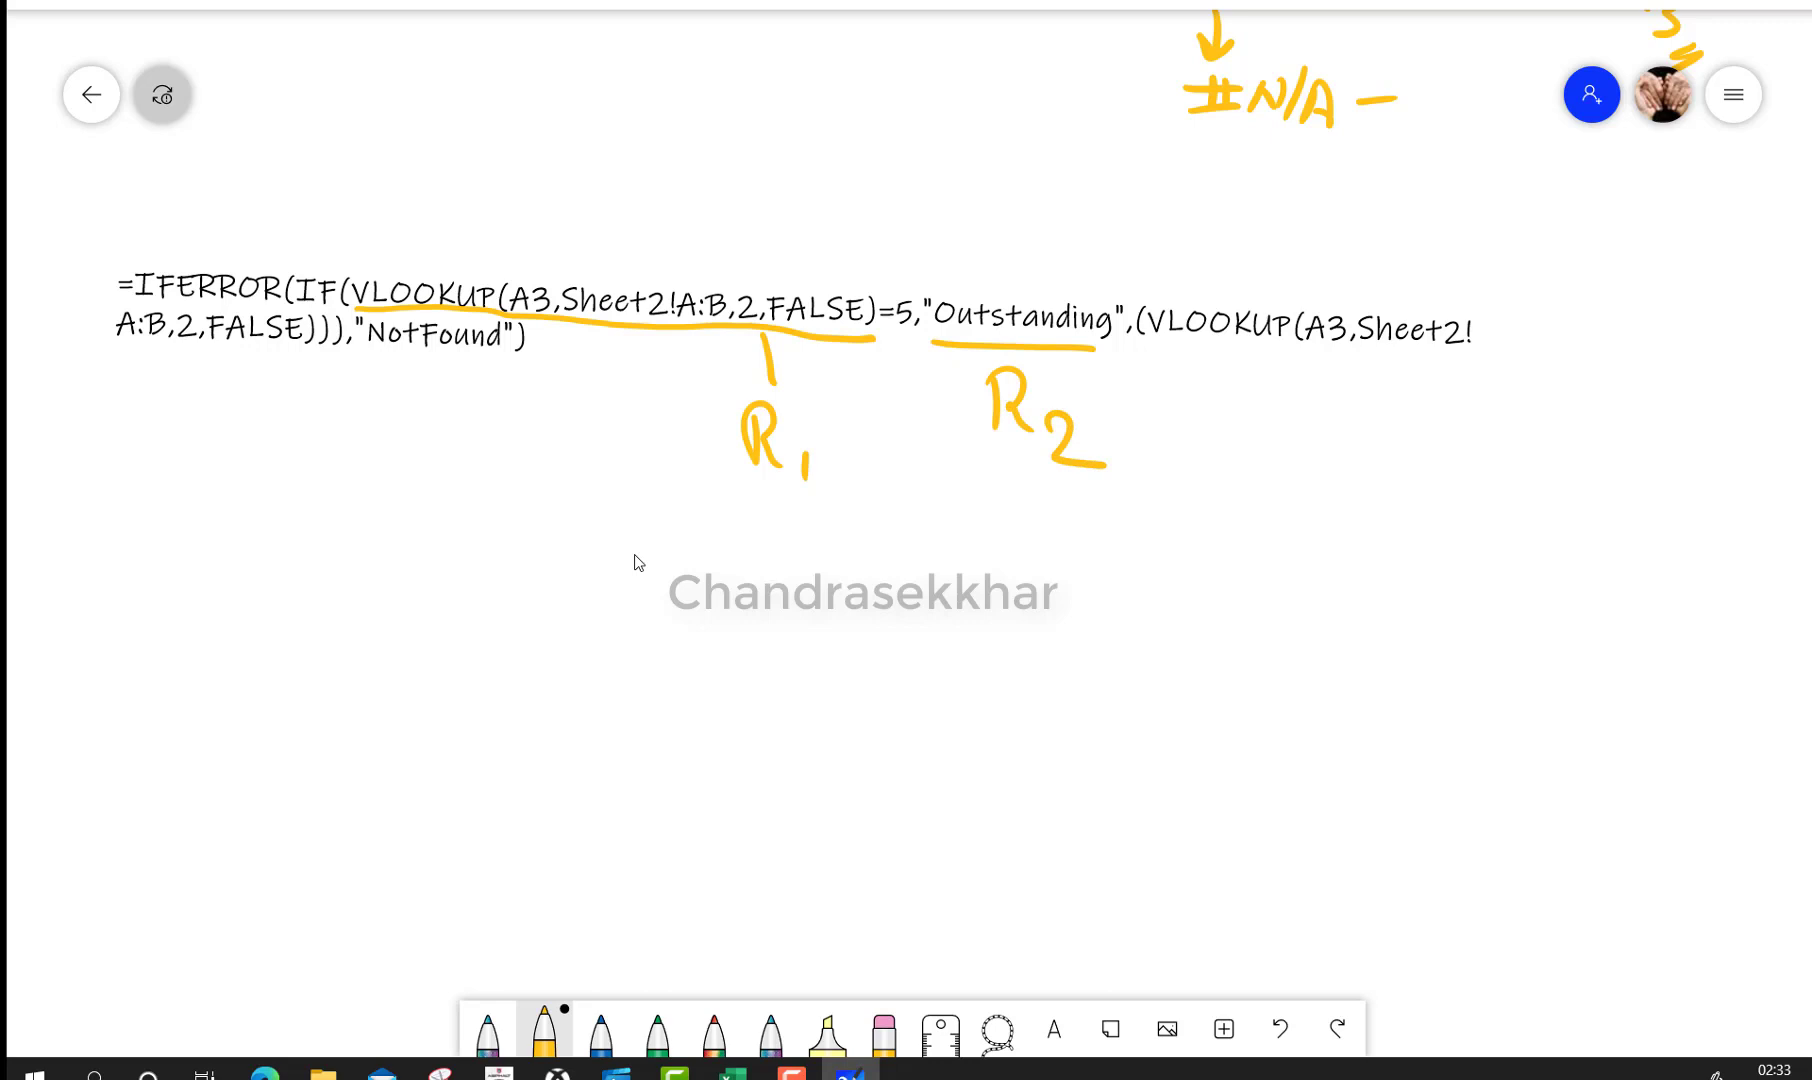
Underline the second VLOOKUP across both formula lines, and mark R2 with a downward arrow and R1 with an underline
left_click_drag(1147, 352, 1469, 364)
left_click_drag(105, 369, 312, 362)
left_click_drag(1030, 455, 1036, 545)
mouse_move(1012, 515)
left_mouse_down()
mouse_move(1038, 548)
mouse_move(1063, 522)
left_mouse_up()
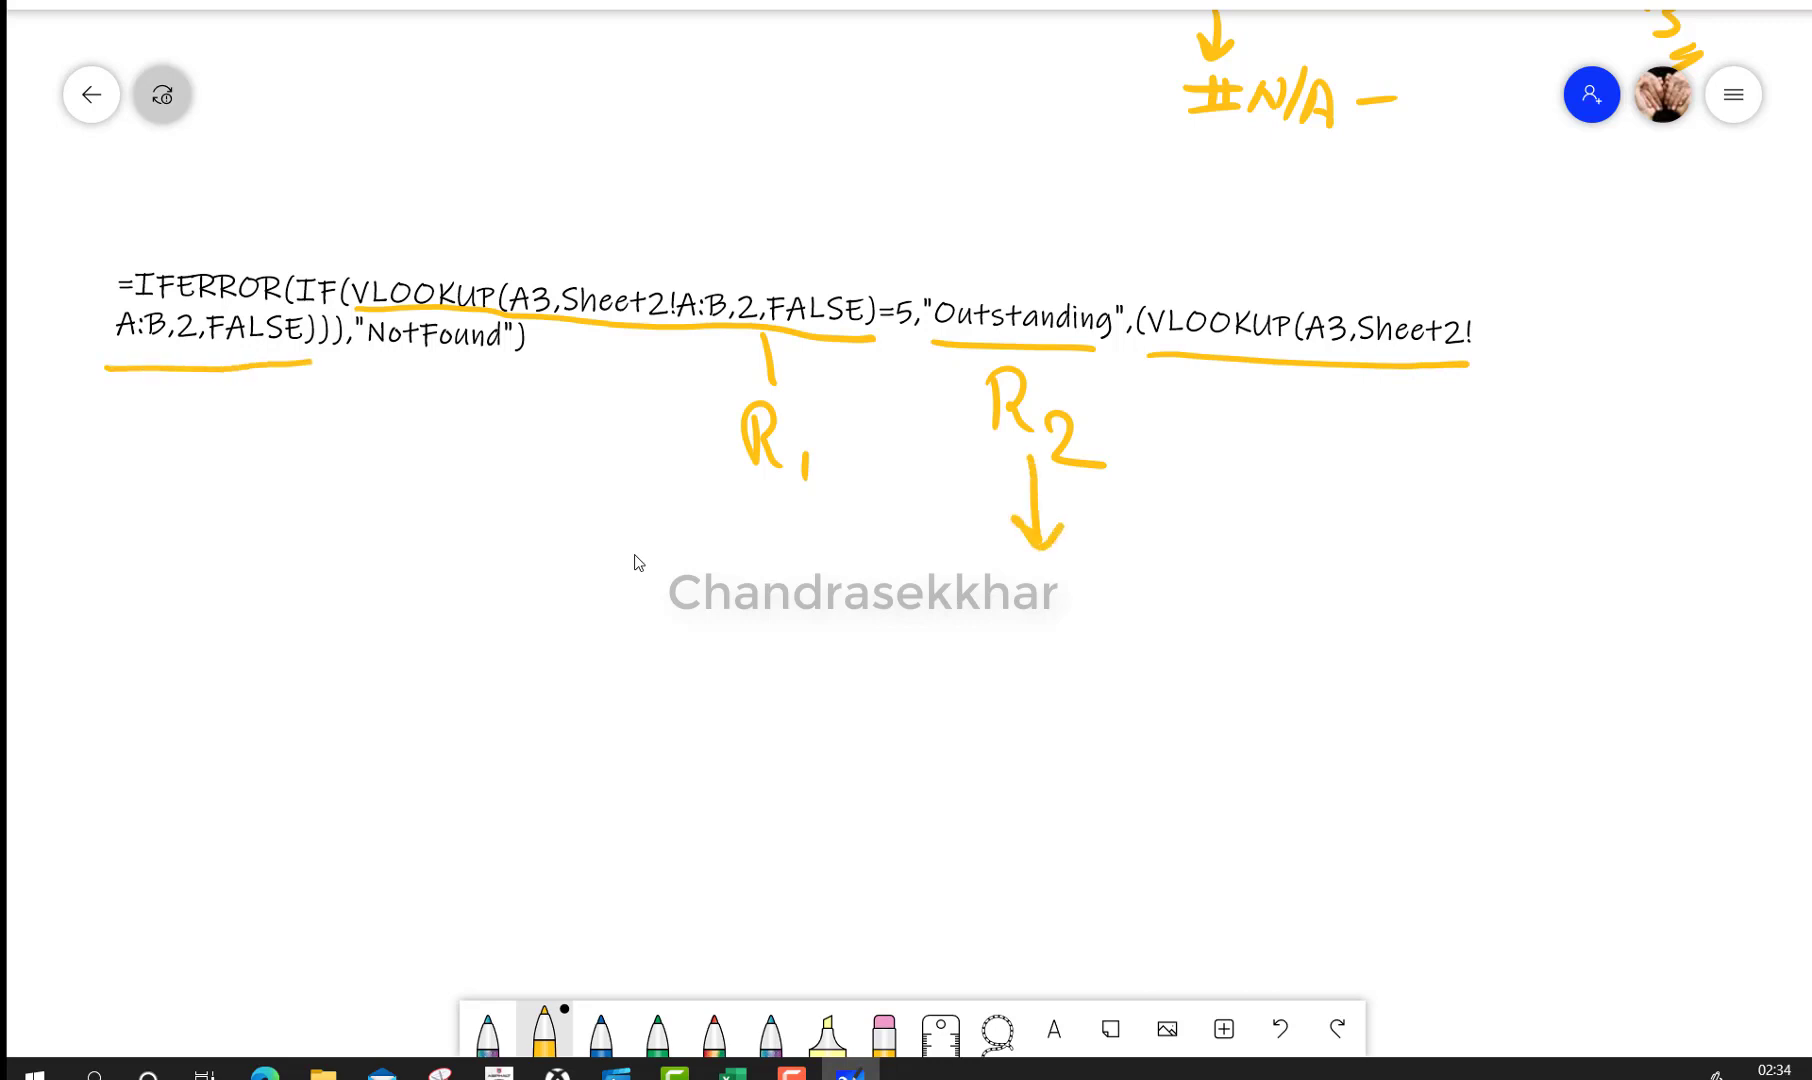
left_click_drag(727, 495, 818, 494)
Write #N/A below the second VLOOKUP and underline it twice
left_click_drag(1283, 466, 1271, 529)
mouse_move(1302, 468)
left_mouse_down()
mouse_move(1295, 527)
mouse_move(1327, 488)
mouse_move(1346, 542)
left_mouse_up()
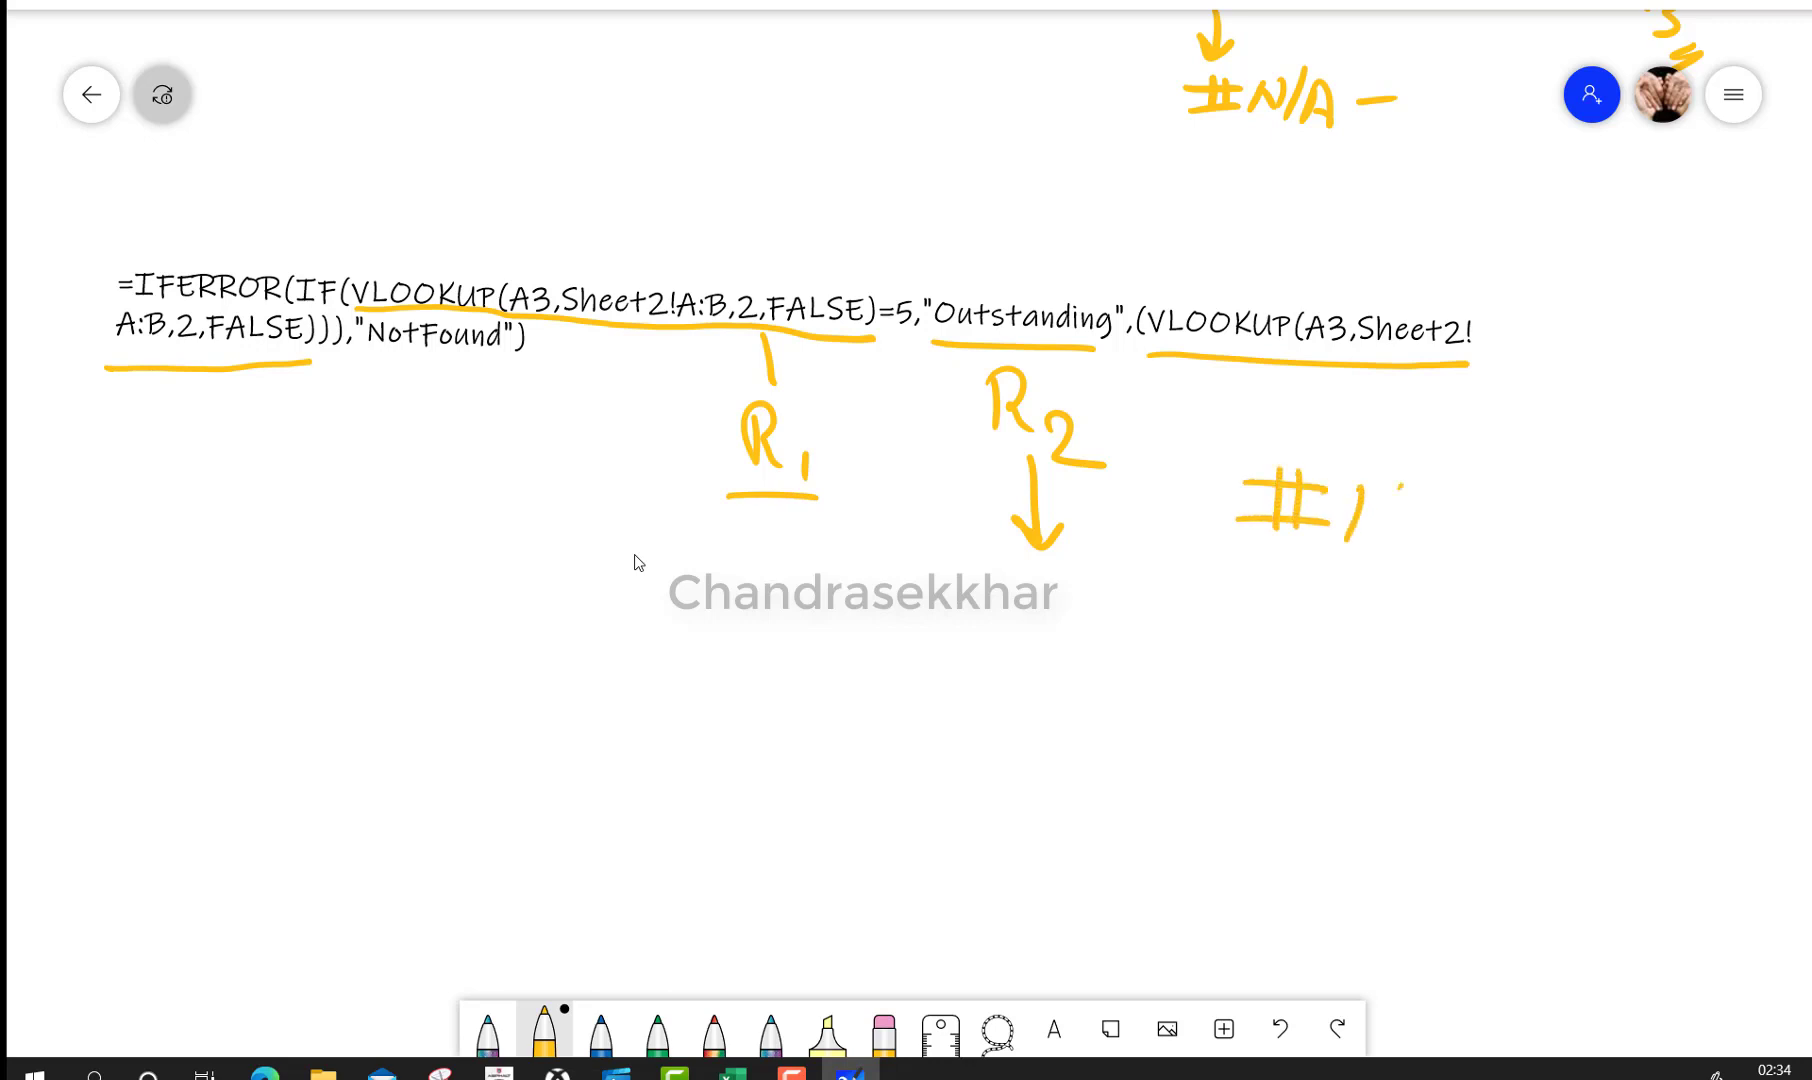
left_click_drag(1400, 482, 1394, 543)
left_click_drag(1362, 488, 1393, 535)
mouse_move(1445, 472)
left_mouse_down()
mouse_move(1408, 556)
mouse_move(1490, 568)
mouse_move(1482, 534)
left_mouse_up()
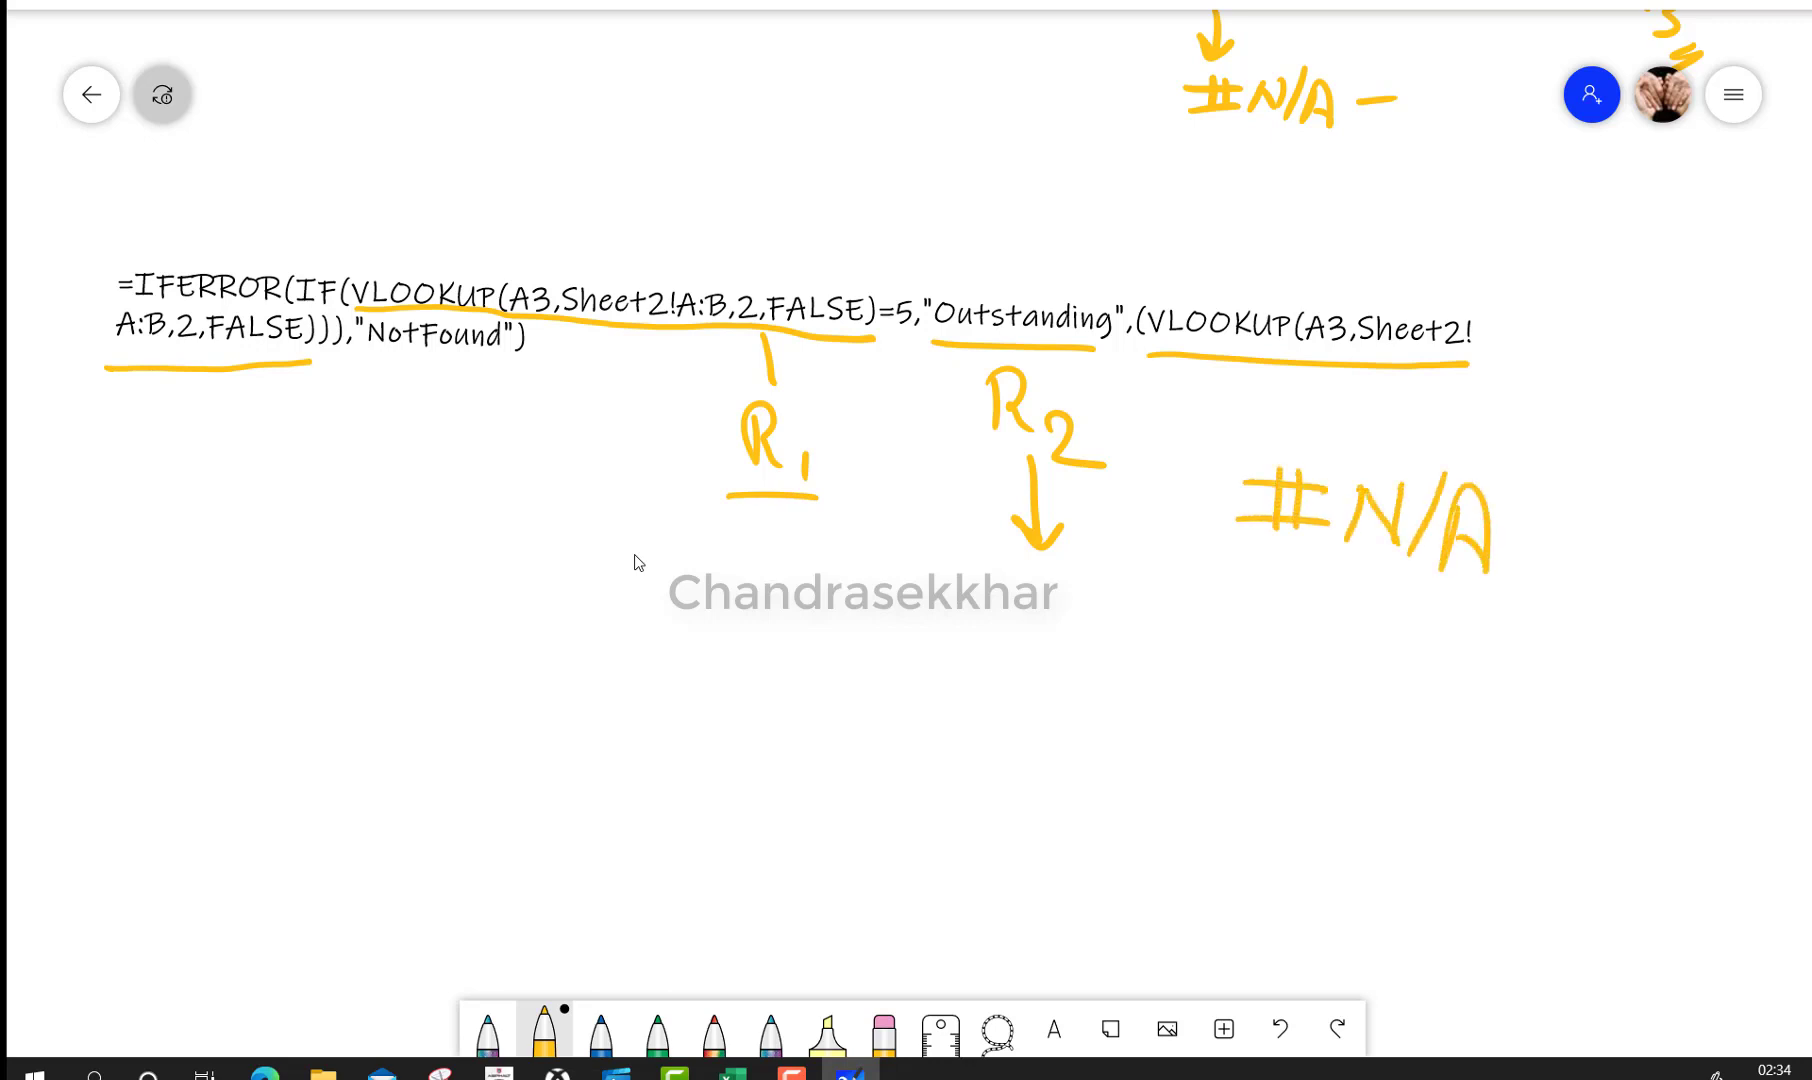
left_click_drag(1262, 573, 1432, 604)
mouse_move(1259, 584)
left_mouse_down()
mouse_move(1397, 615)
mouse_move(1299, 682)
left_mouse_up()
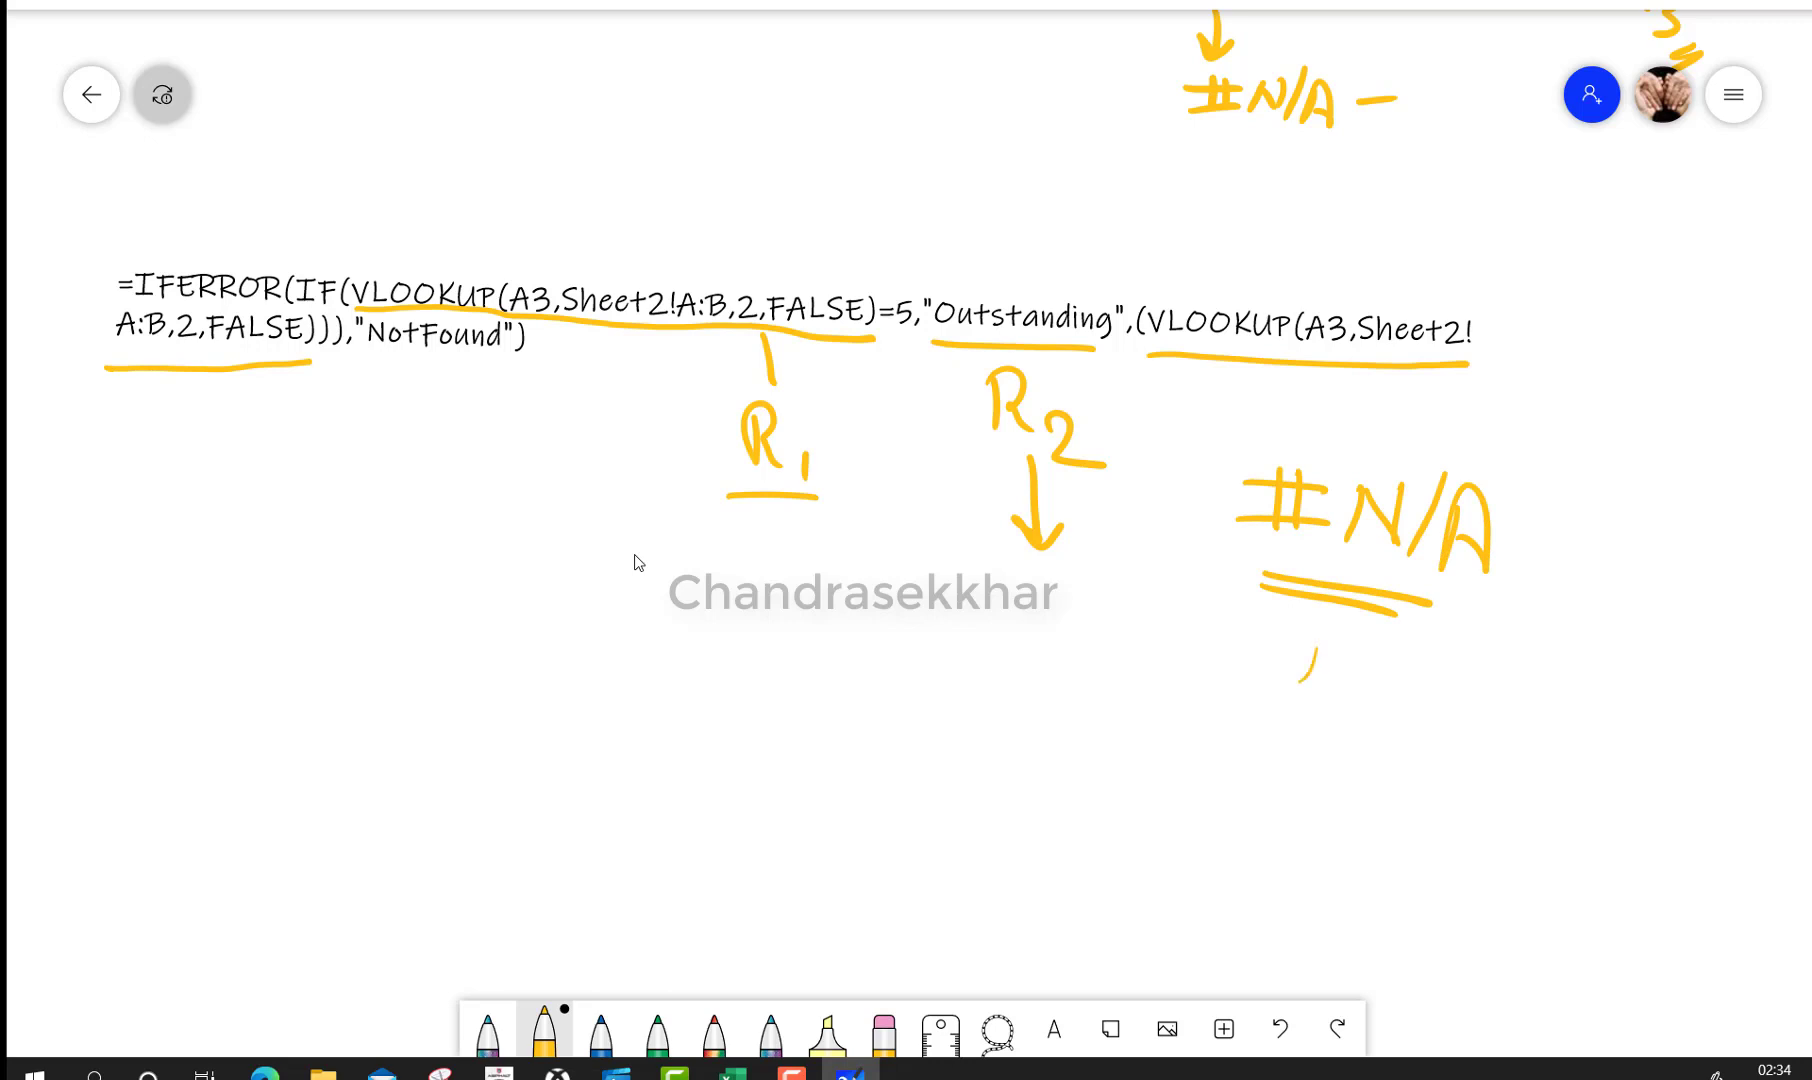
Underline "NotFound" in the formula and label it R3 with a downward arrow
left_click_drag(367, 364, 507, 367)
mouse_move(401, 398)
left_mouse_down()
mouse_move(432, 465)
mouse_move(433, 432)
mouse_move(520, 518)
mouse_move(479, 534)
mouse_move(487, 605)
left_mouse_up()
mouse_move(467, 572)
left_mouse_down()
mouse_move(500, 596)
mouse_move(508, 581)
left_mouse_up()
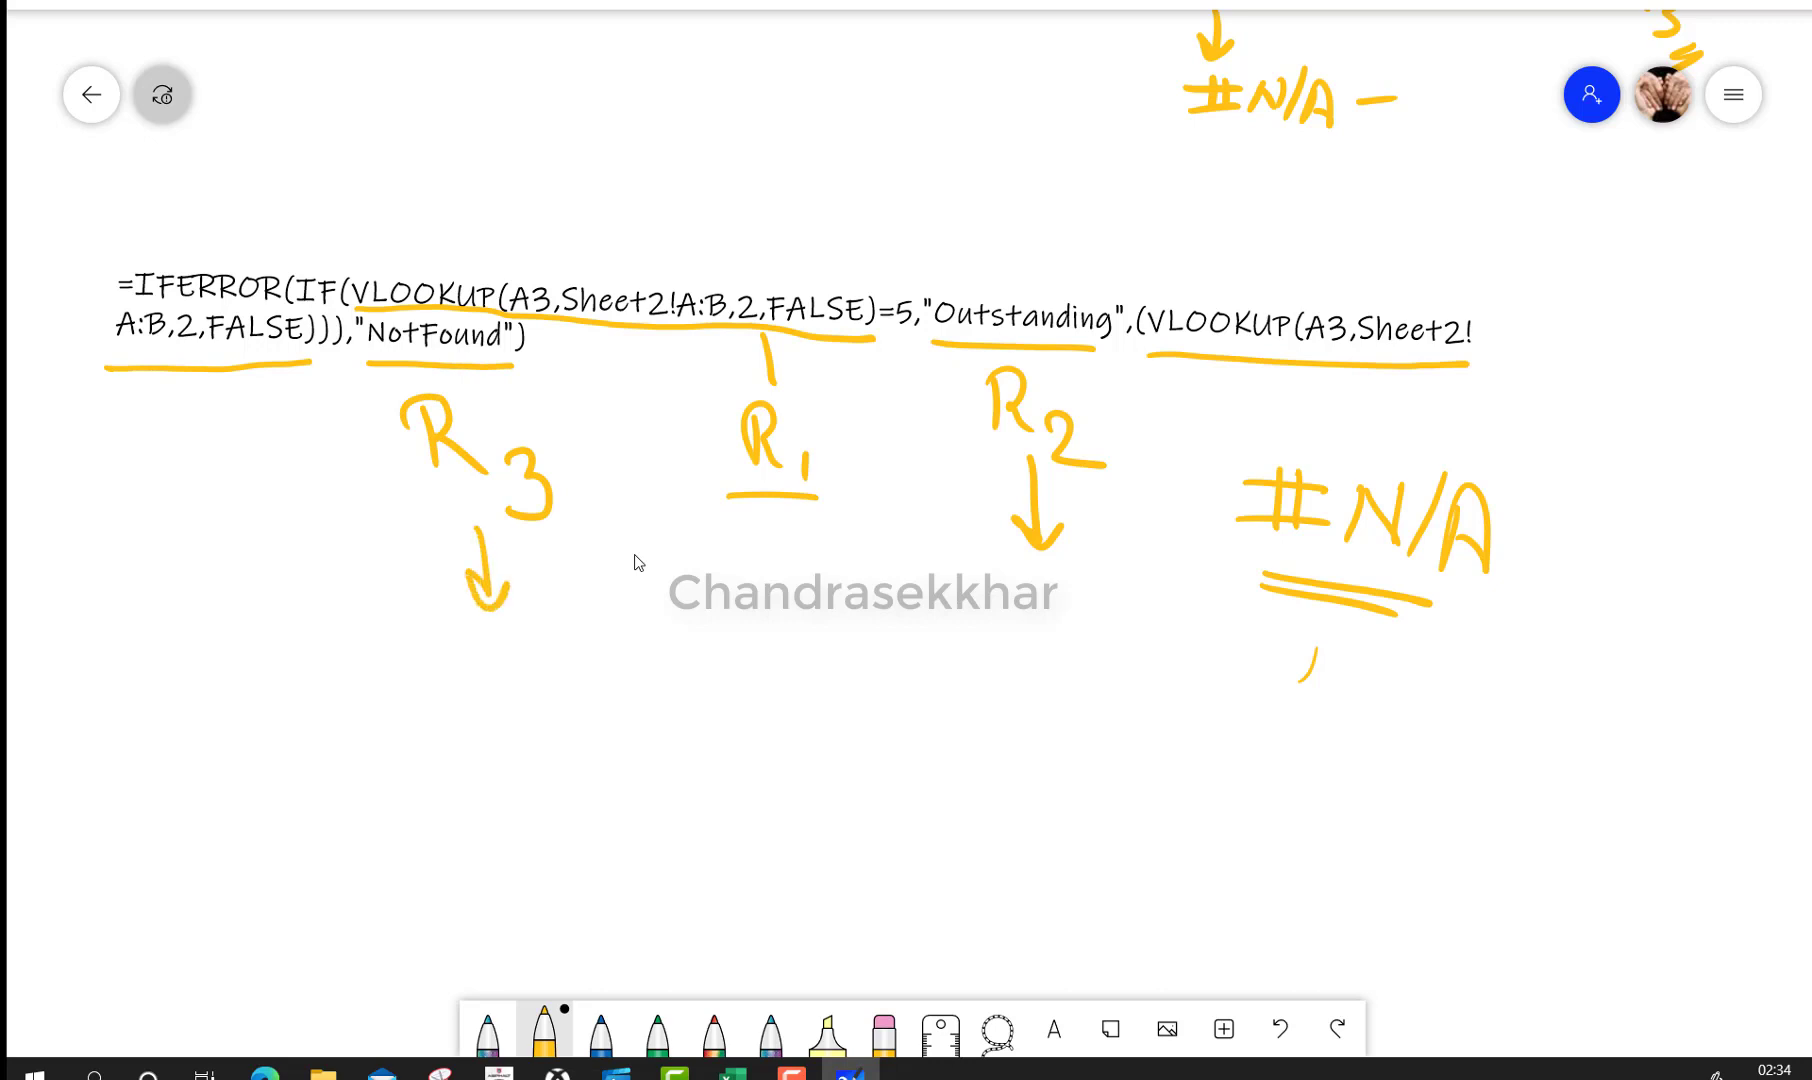
Write IFERROR by hand beneath the R3 arrow
mouse_move(437, 648)
left_mouse_down()
mouse_move(440, 685)
mouse_move(447, 642)
left_mouse_up()
mouse_move(405, 698)
left_mouse_down()
mouse_move(445, 690)
mouse_move(478, 642)
left_mouse_up()
mouse_move(456, 642)
left_mouse_down()
mouse_move(458, 690)
mouse_move(486, 670)
mouse_move(511, 690)
left_mouse_up()
left_click_drag(490, 676, 516, 690)
left_click_drag(506, 645, 532, 695)
mouse_move(540, 642)
left_mouse_down()
mouse_move(542, 688)
mouse_move(564, 688)
left_mouse_up()
left_click_drag(568, 652, 590, 692)
mouse_move(600, 648)
left_mouse_down()
mouse_move(604, 698)
mouse_move(595, 670)
left_mouse_up()
left_click_drag(612, 676, 650, 698)
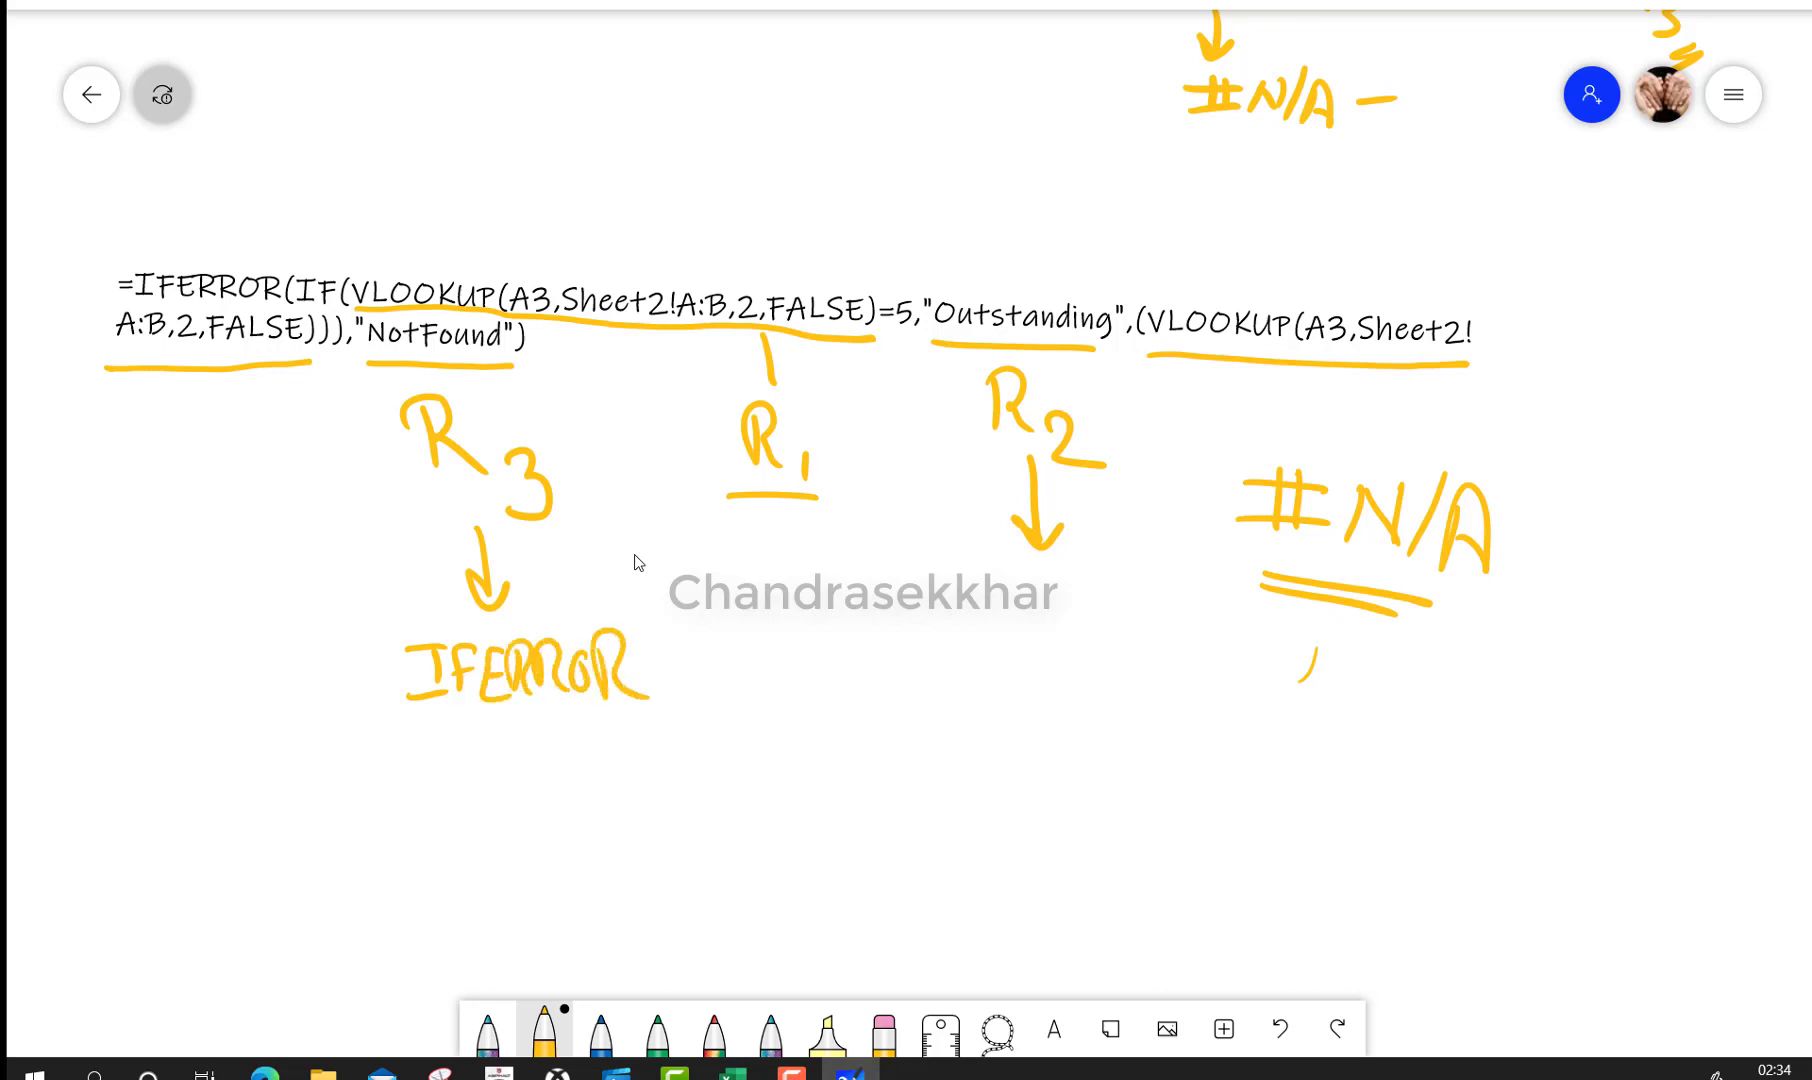
Draw a line beneath the R2 arrow and write IF under it
left_click_drag(961, 562, 1083, 576)
mouse_move(980, 597)
left_mouse_down()
mouse_move(967, 632)
mouse_move(990, 595)
mouse_move(1003, 660)
left_mouse_up()
left_click_drag(1000, 598, 1036, 593)
left_click_drag(1008, 627, 1036, 619)
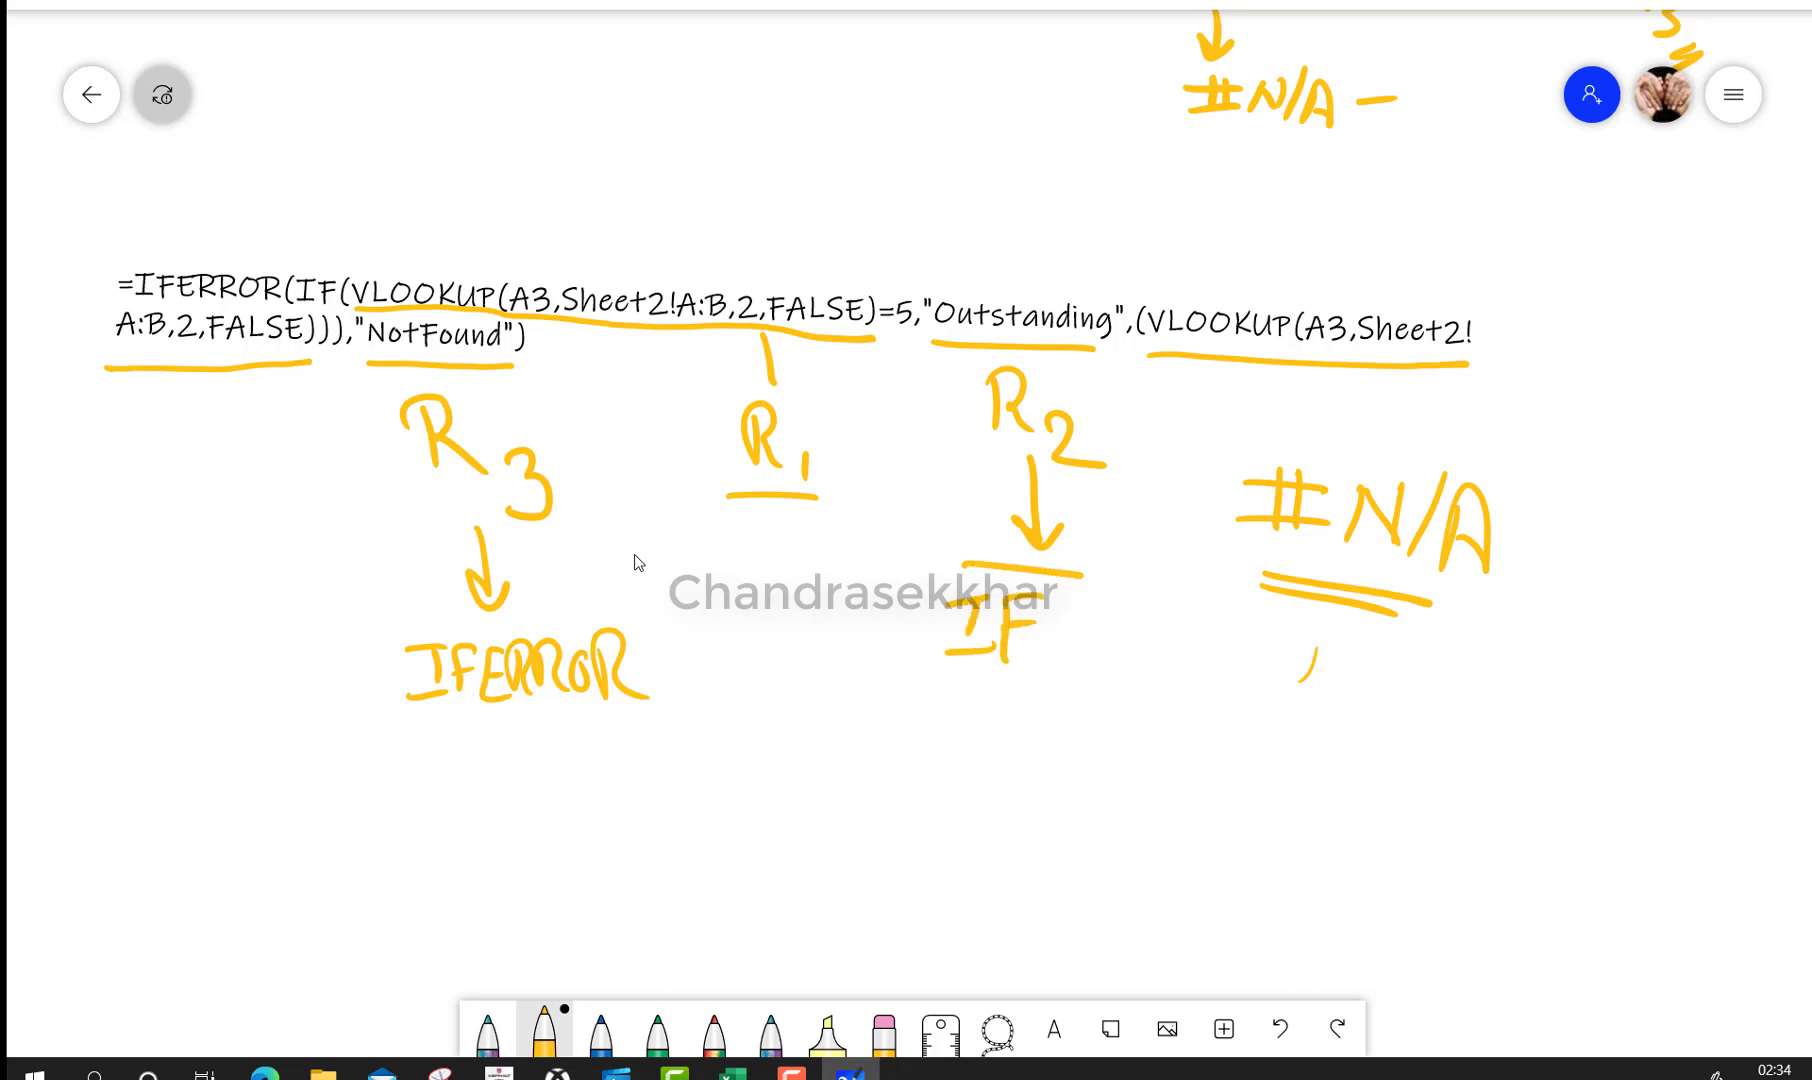
Write V-Lookup beneath the R1 label and draw a large triangle below it
mouse_move(713, 526)
left_mouse_down()
mouse_move(816, 570)
mouse_move(849, 538)
left_mouse_up()
mouse_move(866, 500)
left_mouse_down()
mouse_move(864, 548)
mouse_move(916, 540)
left_mouse_up()
mouse_move(918, 500)
left_mouse_down()
mouse_move(916, 557)
mouse_move(944, 496)
left_mouse_up()
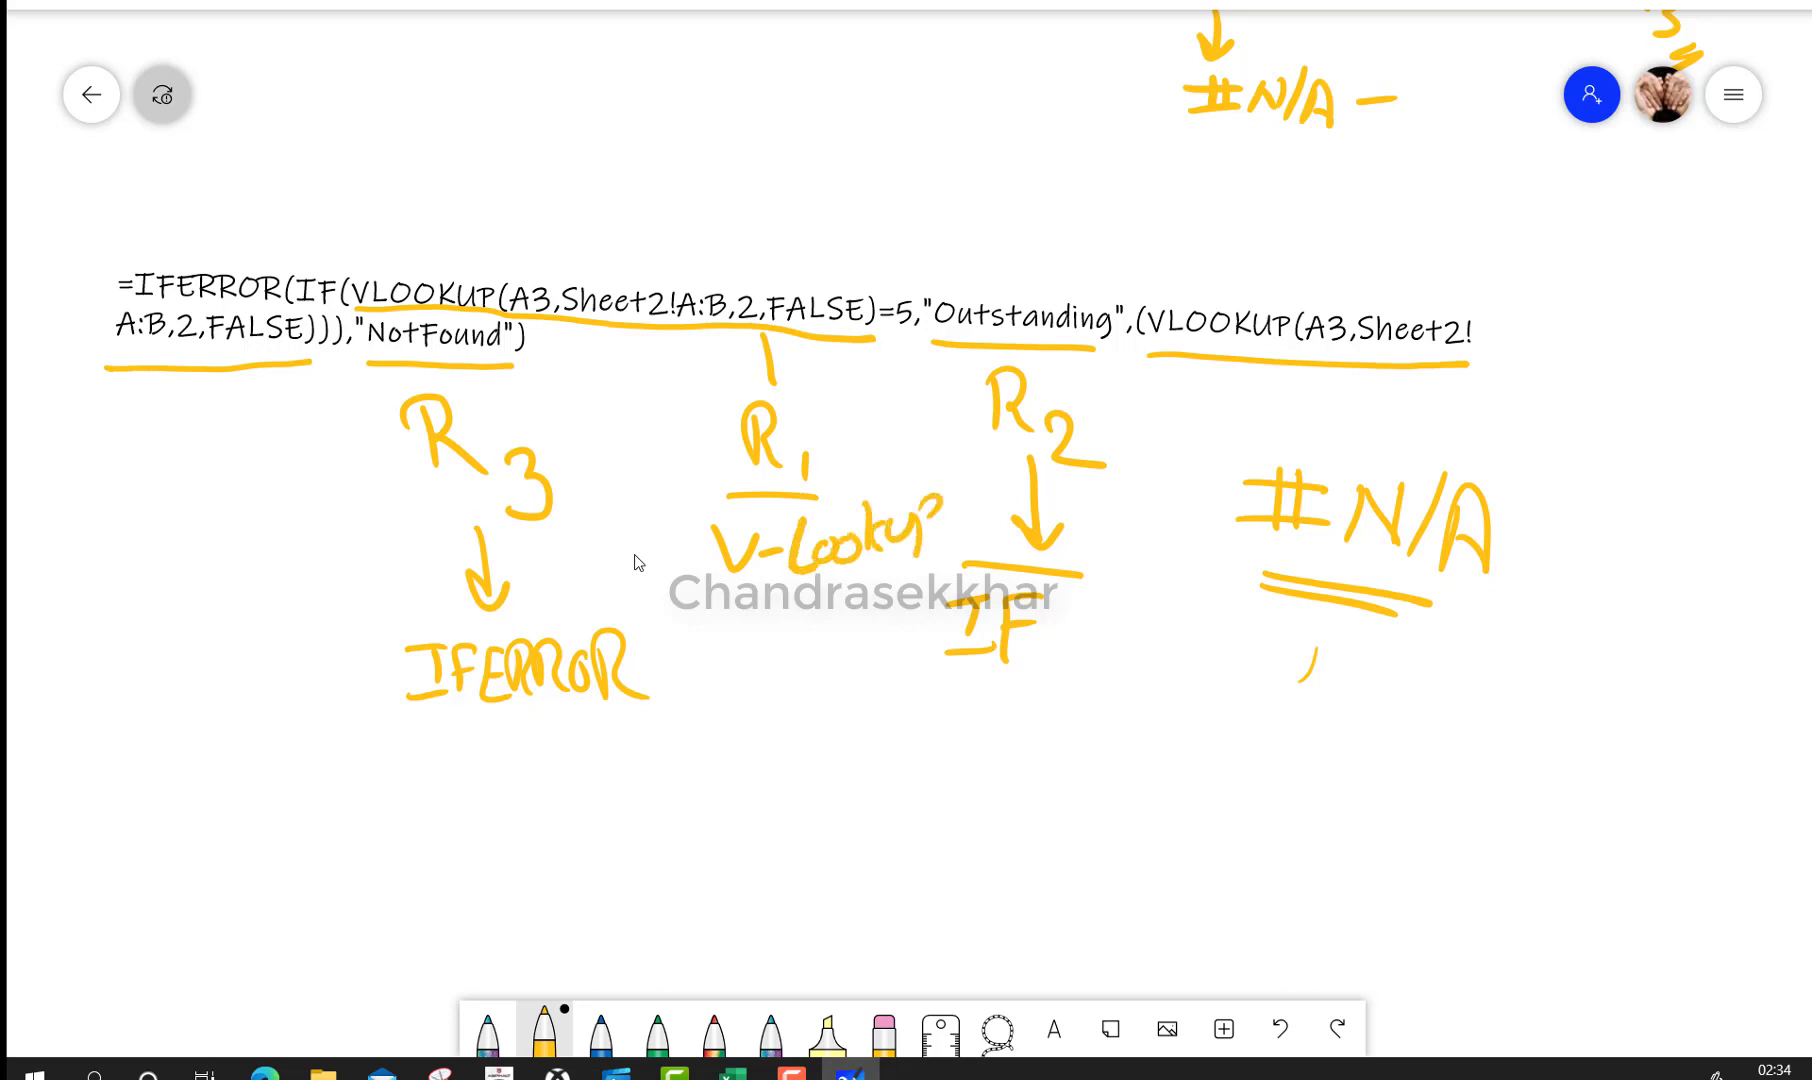
mouse_move(682, 835)
left_mouse_down()
mouse_move(785, 645)
mouse_move(836, 655)
mouse_move(990, 806)
mouse_move(676, 866)
left_mouse_up()
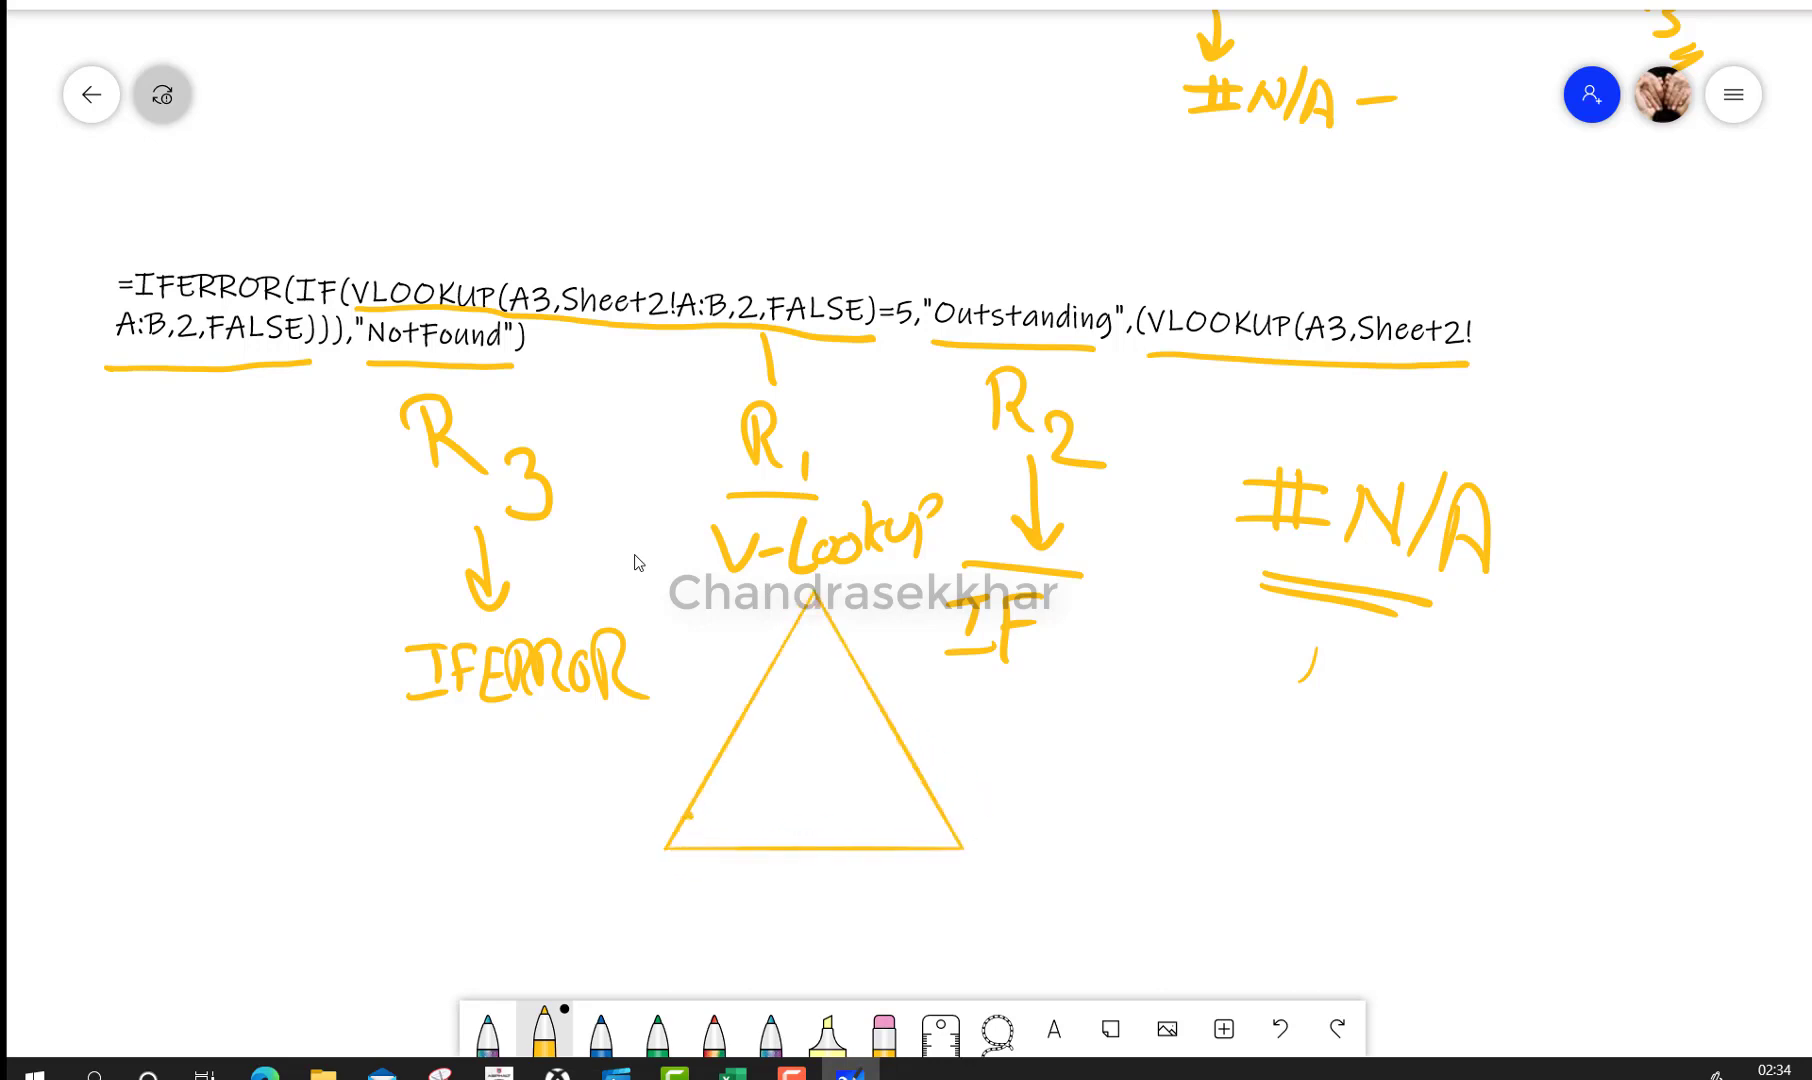